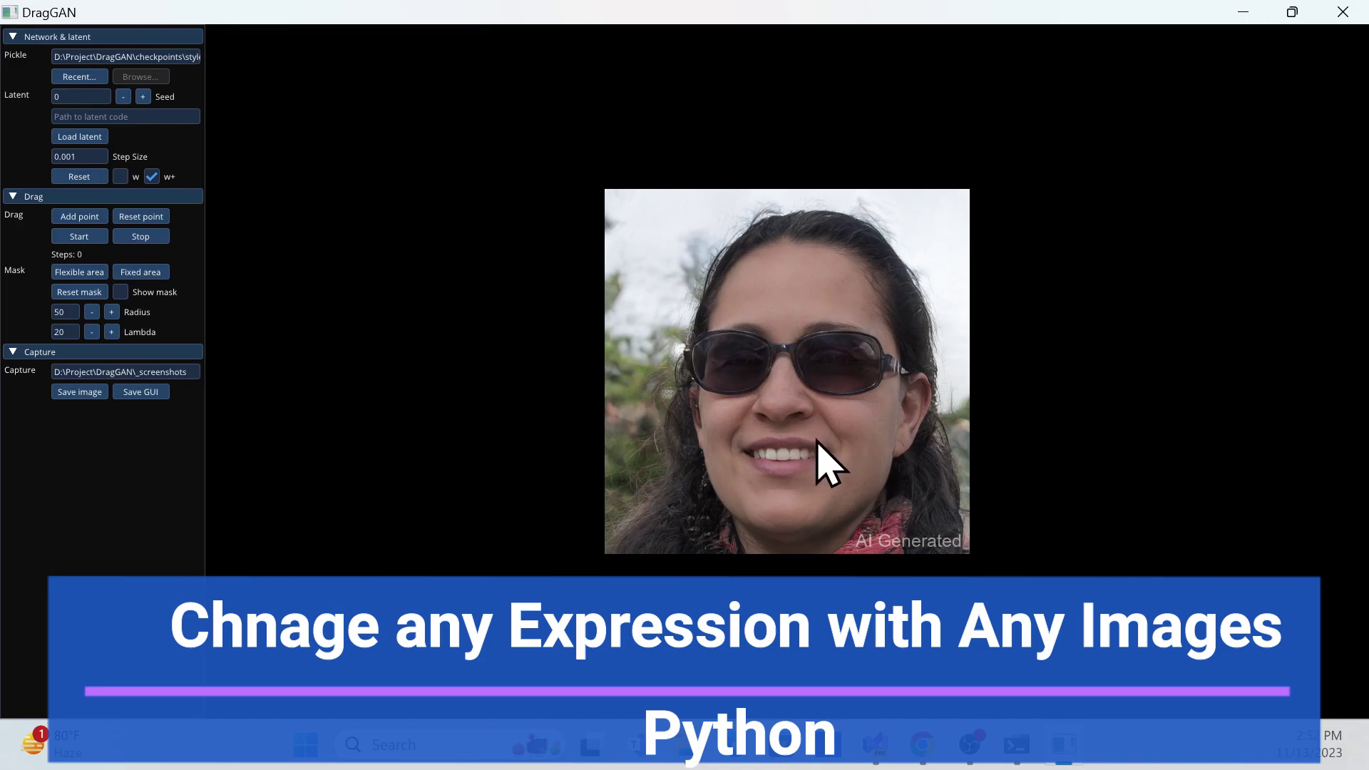
# - Close the woman's mouth by running a drag from her upper lip down to her lower lip, and clear the drag points
pyautogui.click(776, 464)
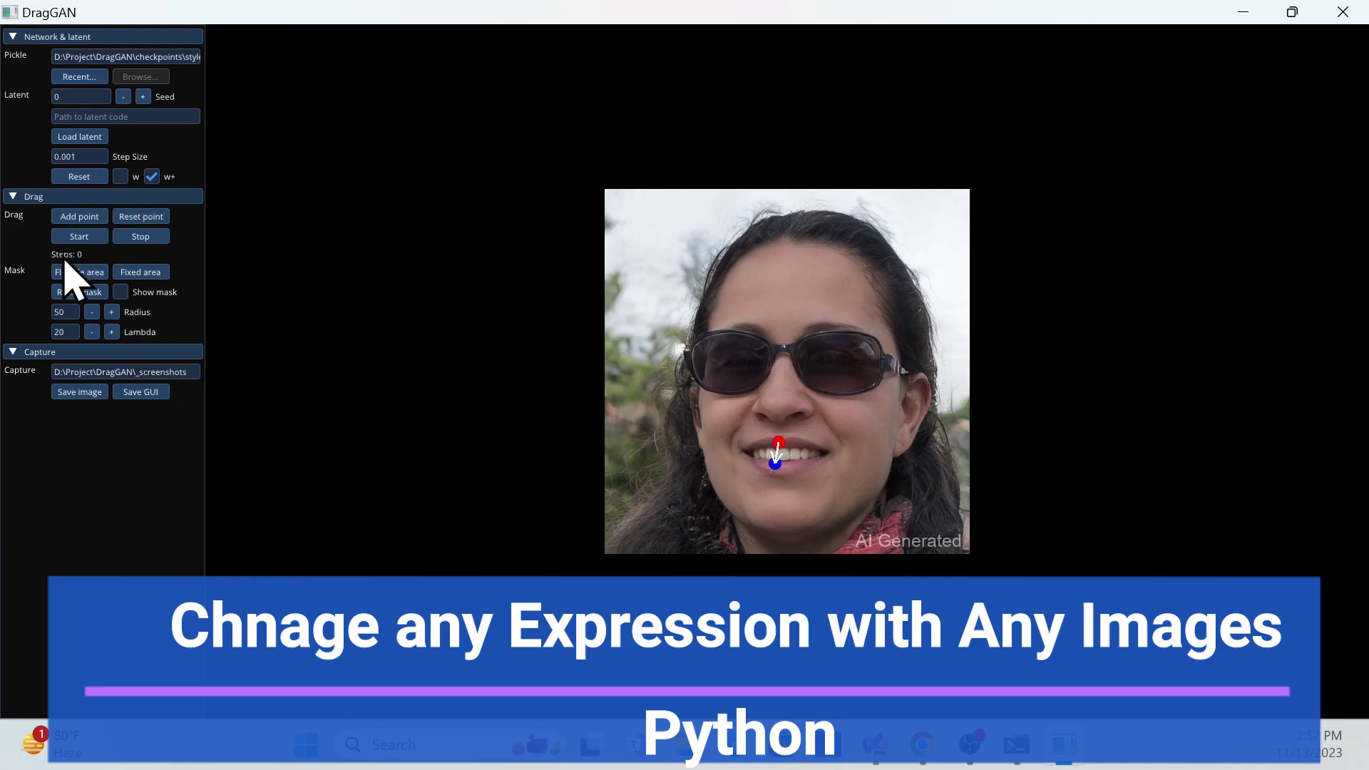
pyautogui.click(78, 239)
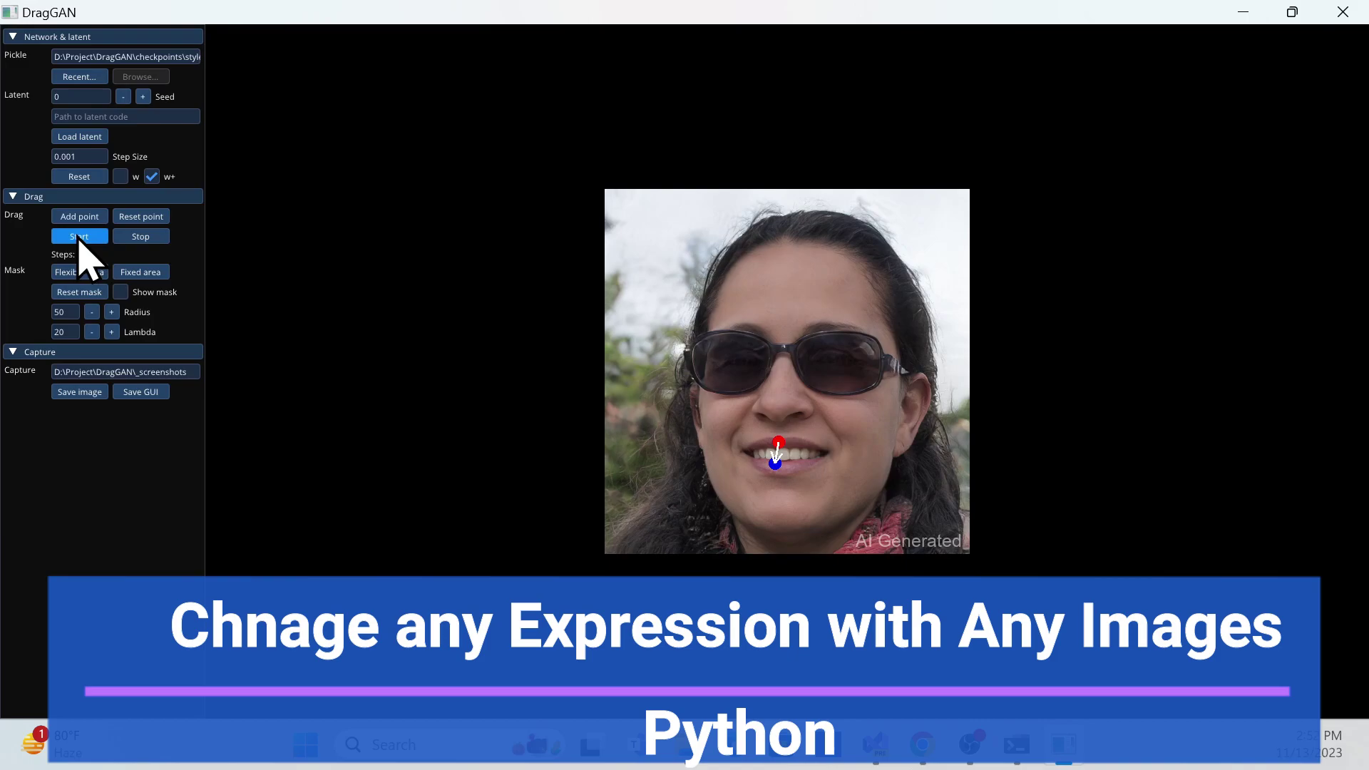
pyautogui.click(141, 239)
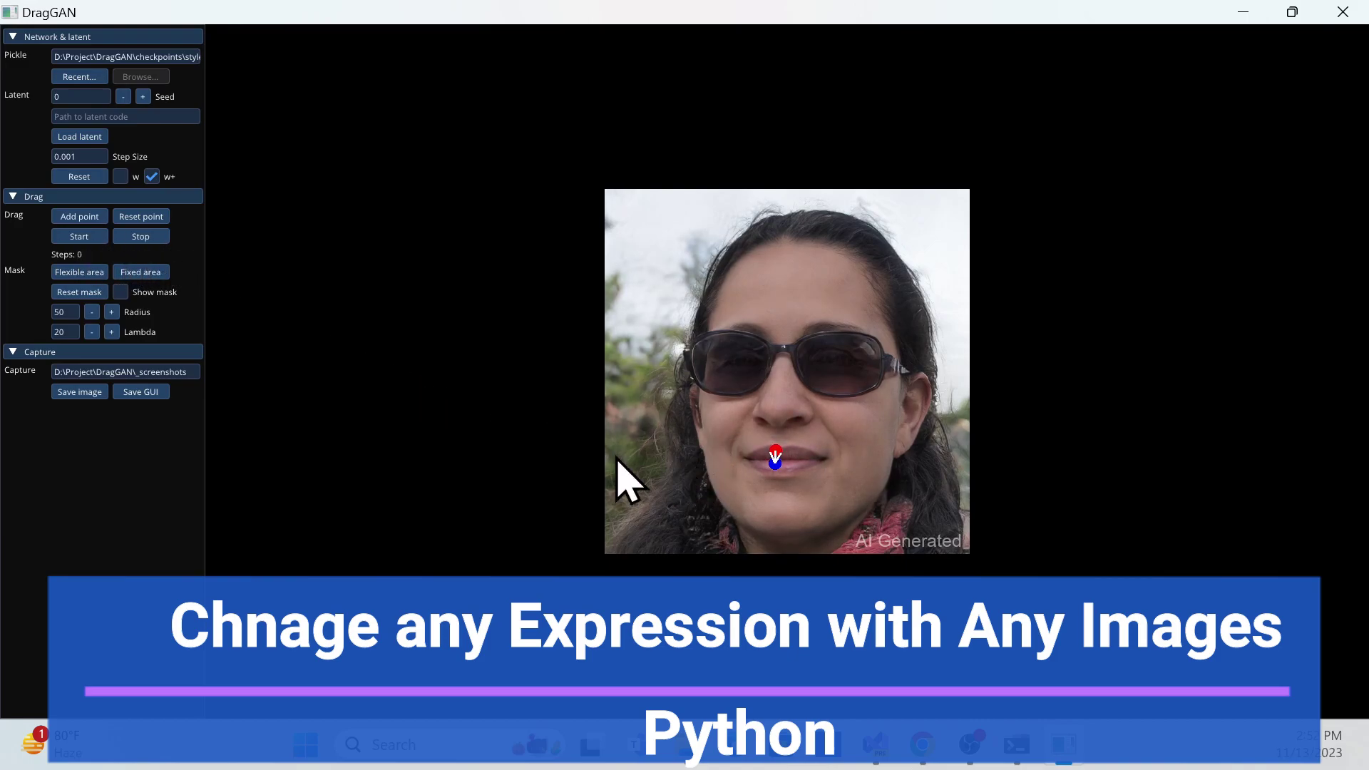
pyautogui.click(153, 220)
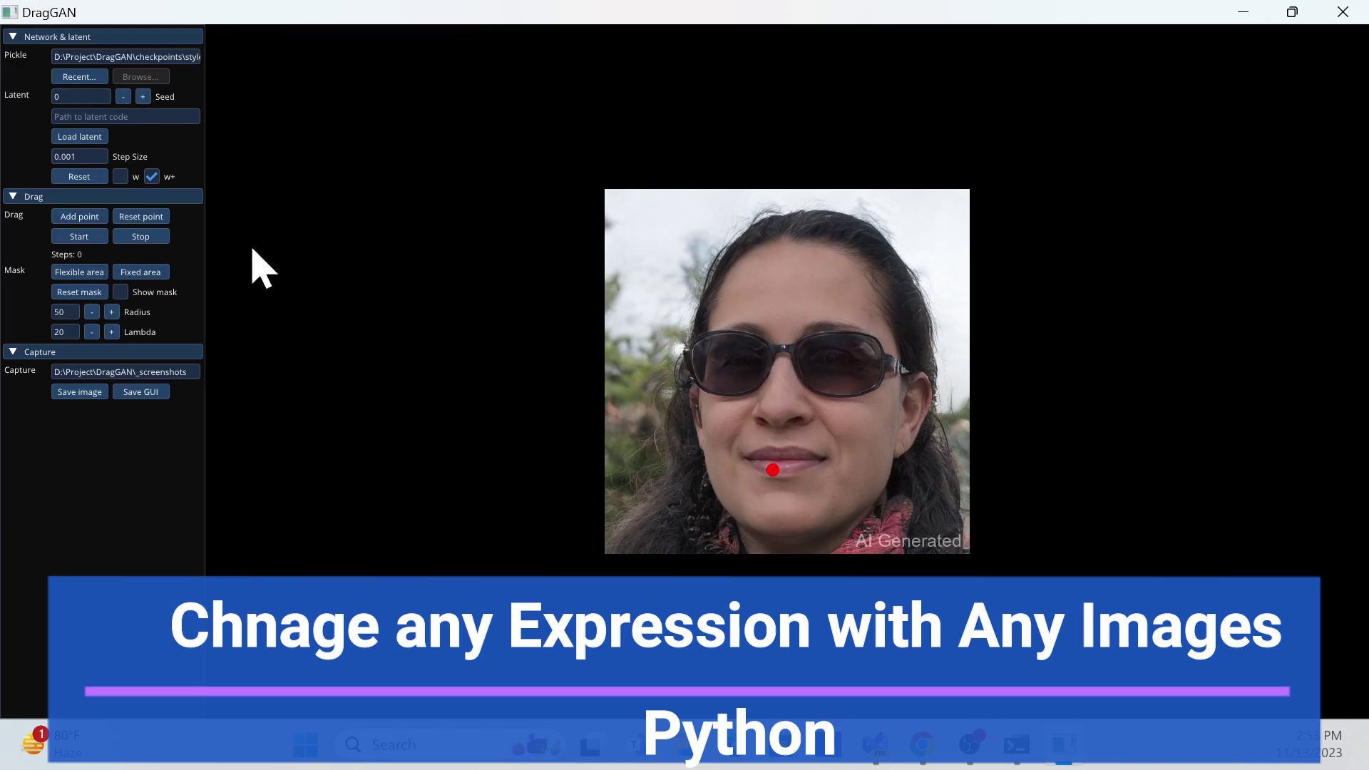
pyautogui.click(142, 216)
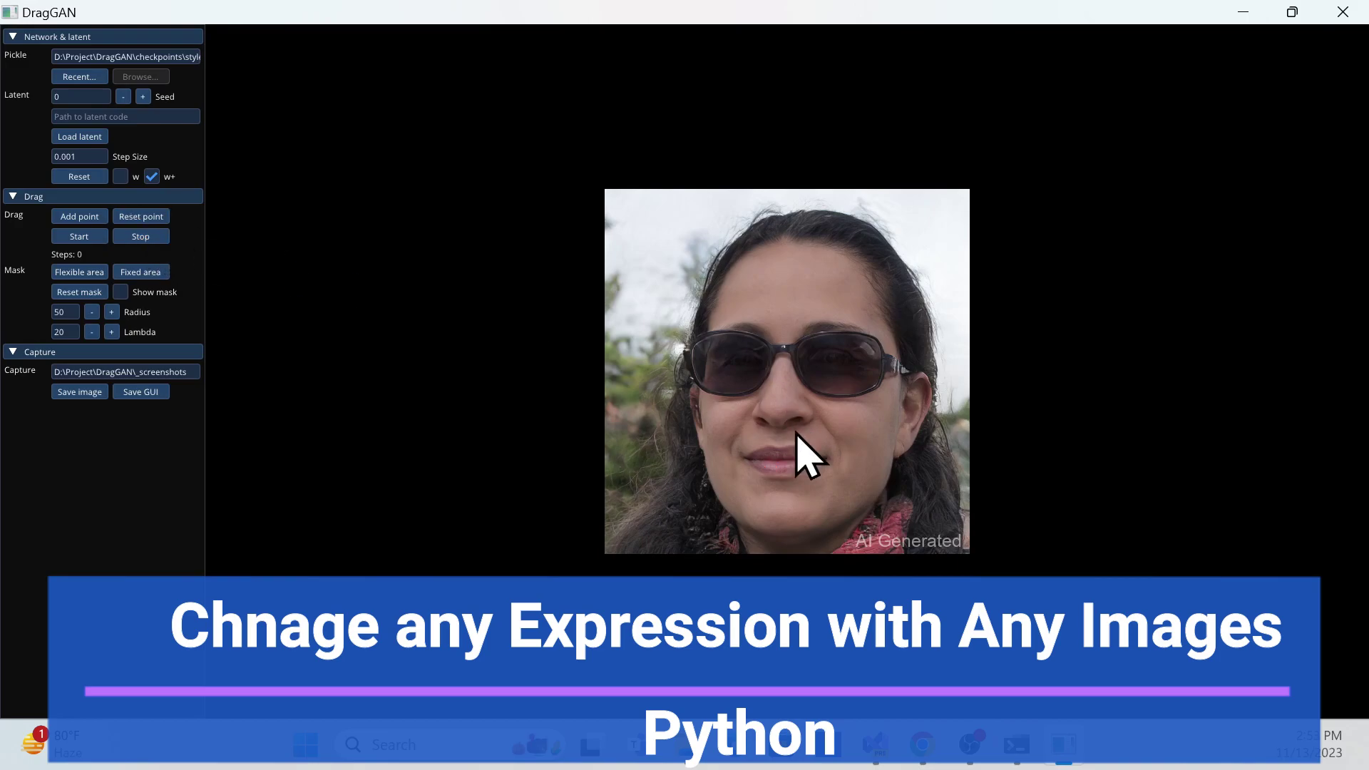
# - Create a wide open smile by dragging both mouth corners up and outward and the lower lip down, and clear the points
pyautogui.click(779, 479)
pyautogui.click(749, 438)
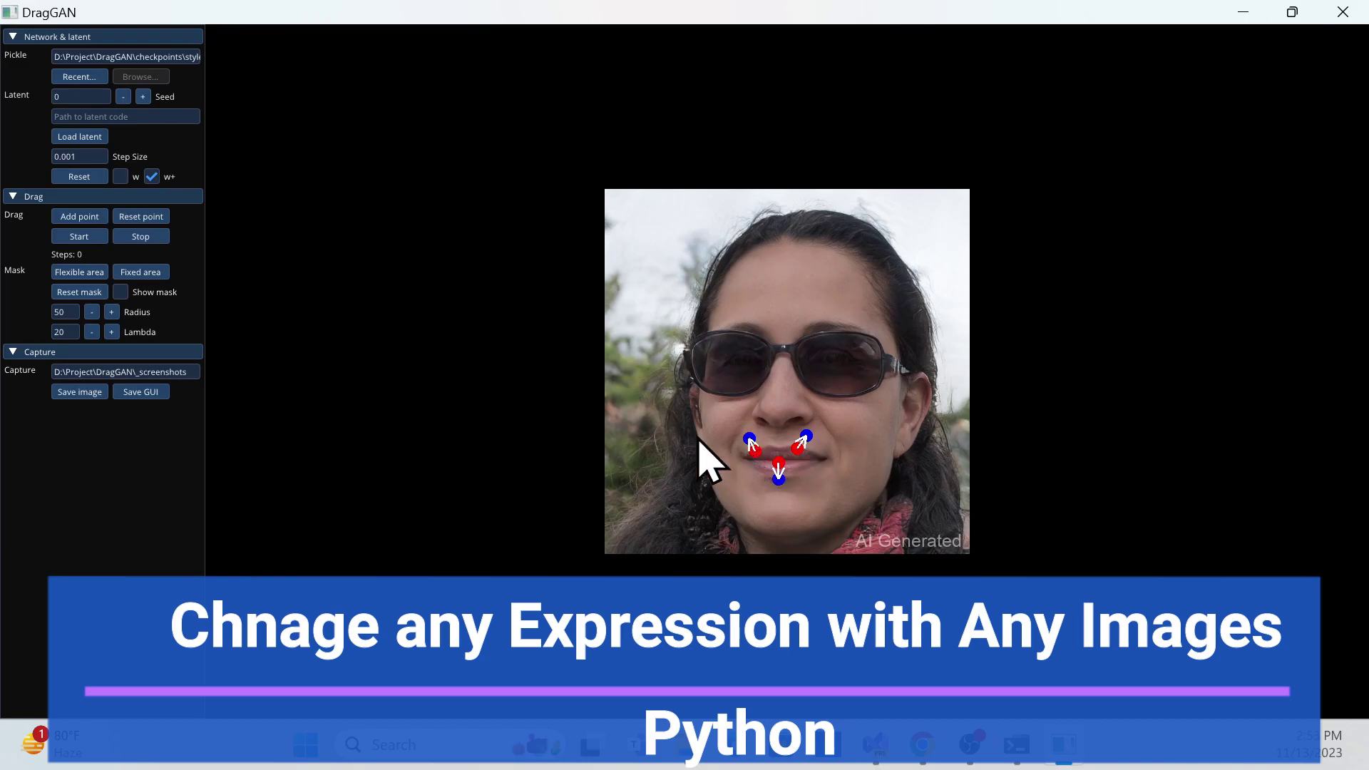
pyautogui.click(71, 238)
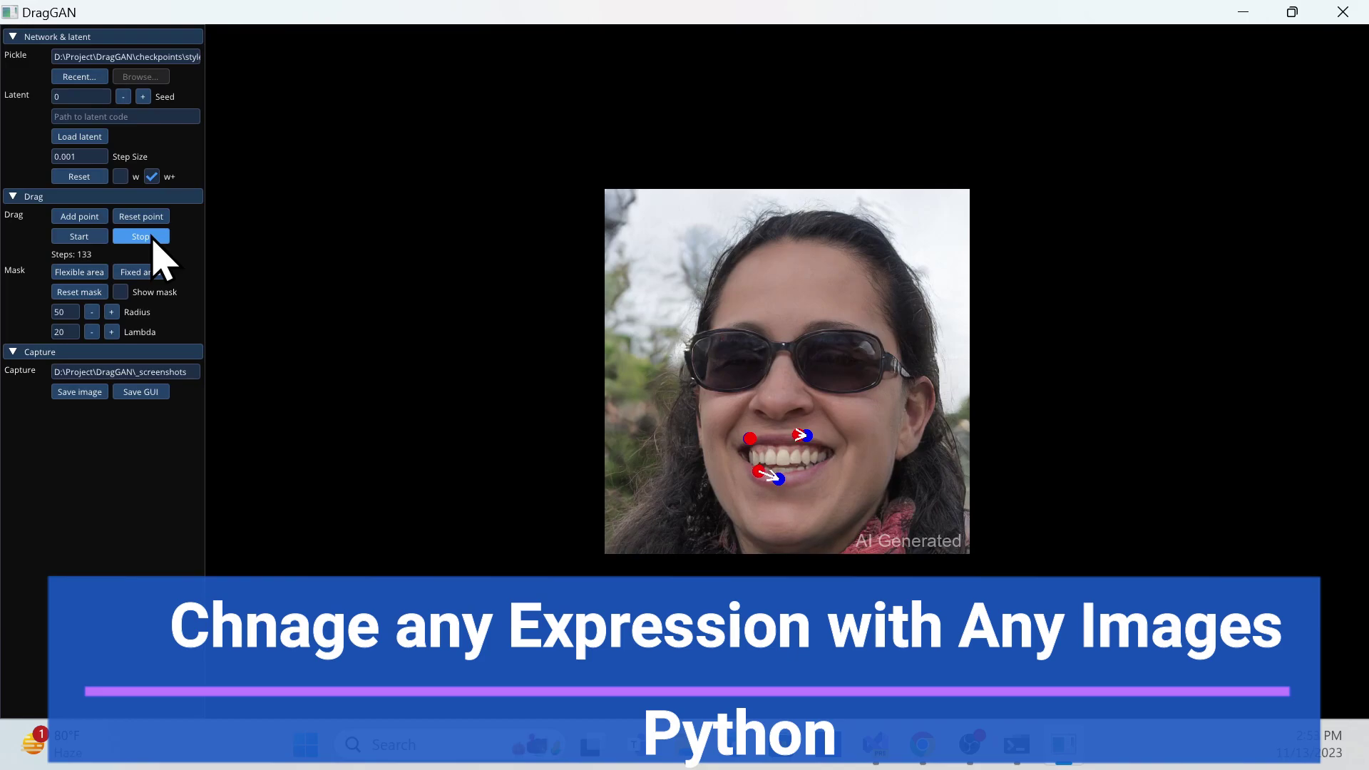
pyautogui.click(149, 238)
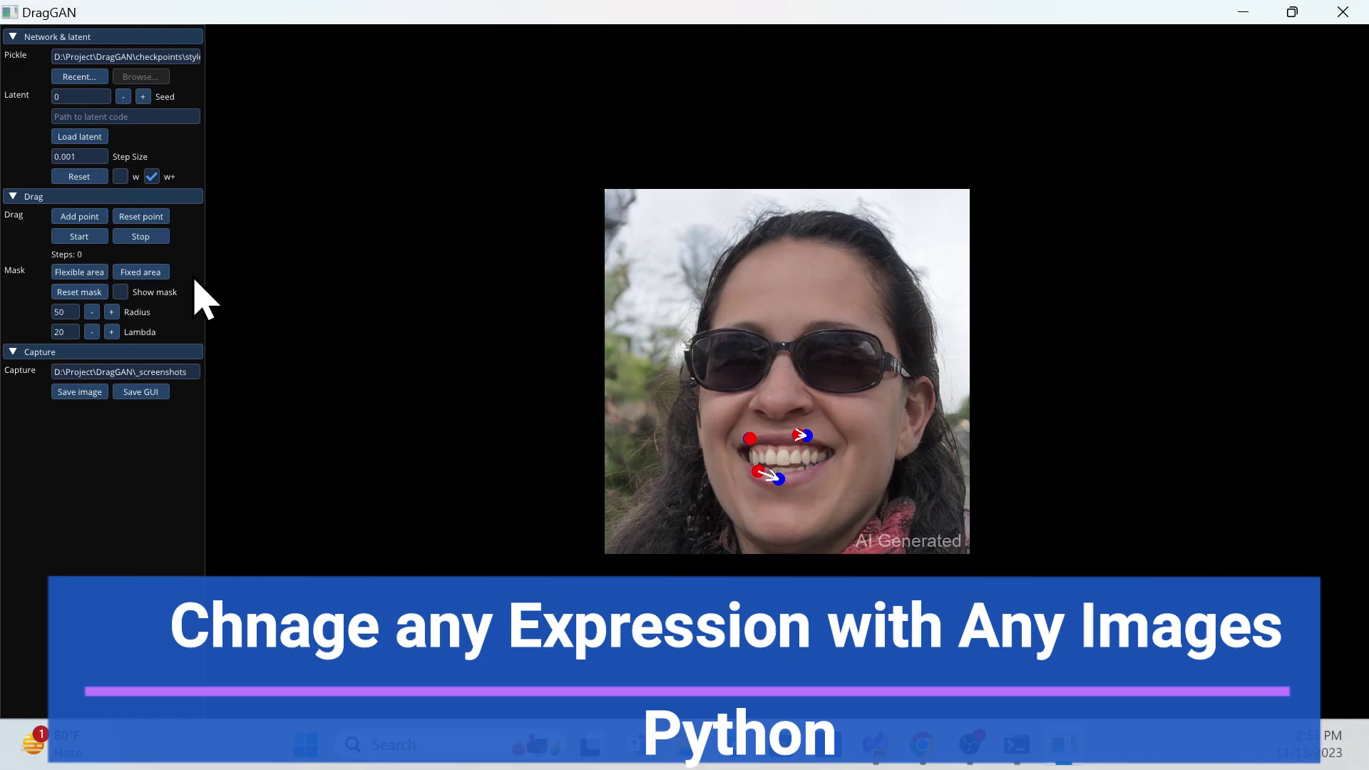
pyautogui.click(145, 216)
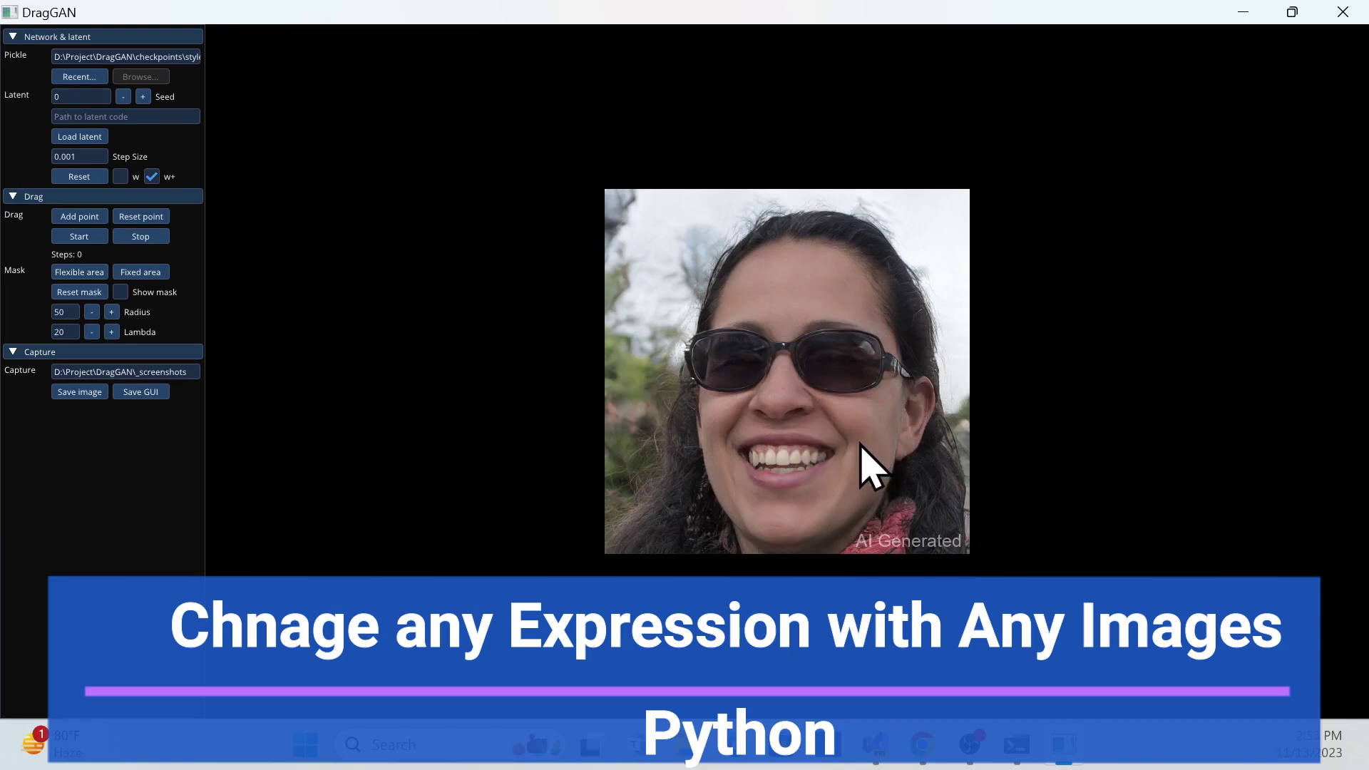
# - Load the recent stylegan2_lions_512_pytorch.pkl model and run a drag that moves the lion's forward front leg toward its other front leg
pyautogui.click(78, 77)
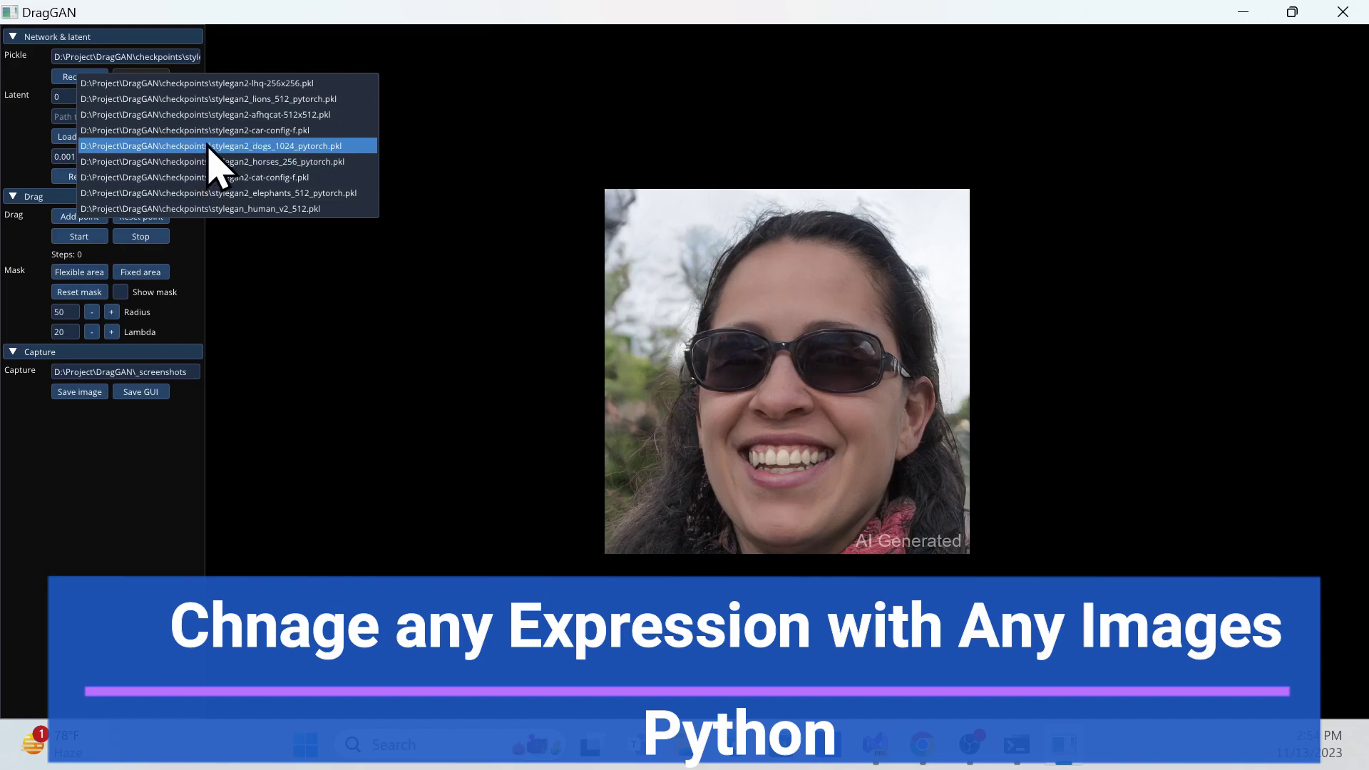
pyautogui.click(236, 100)
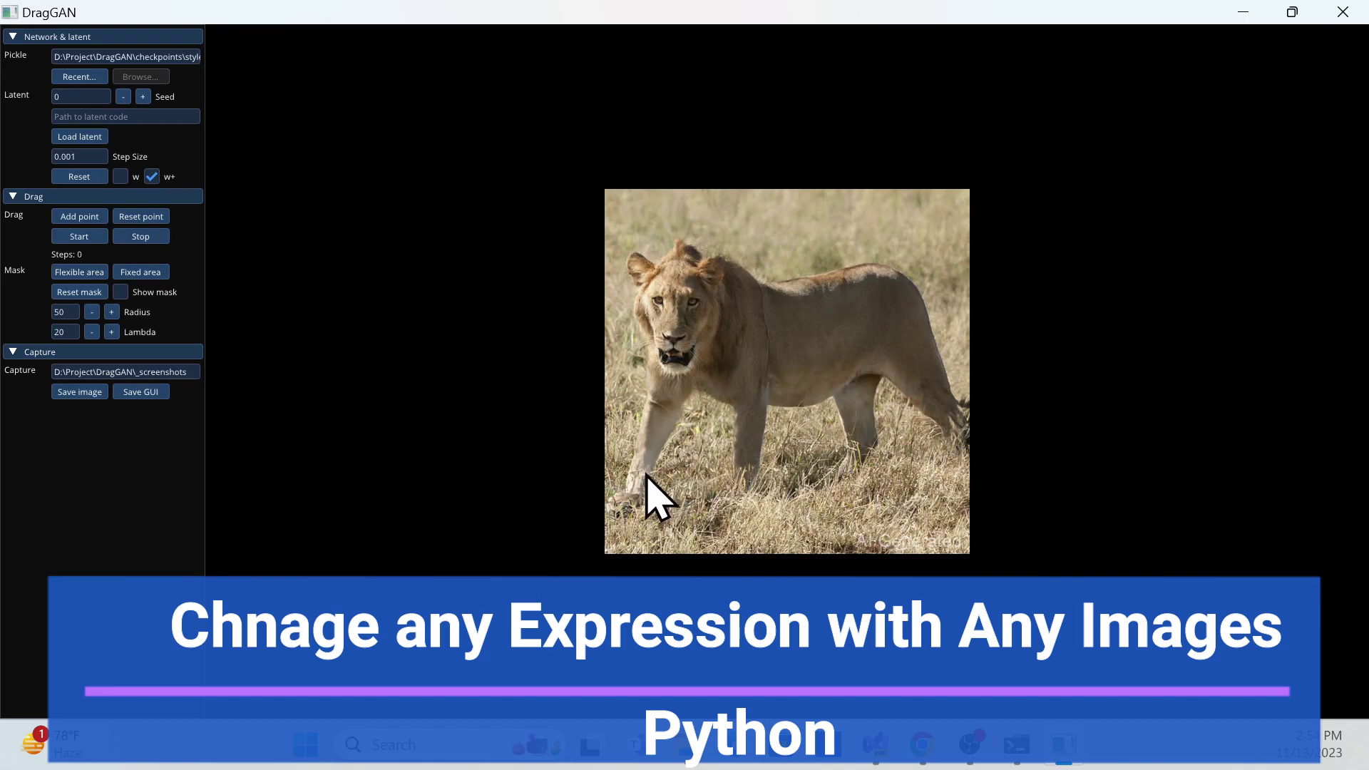
pyautogui.click(645, 457)
pyautogui.click(670, 458)
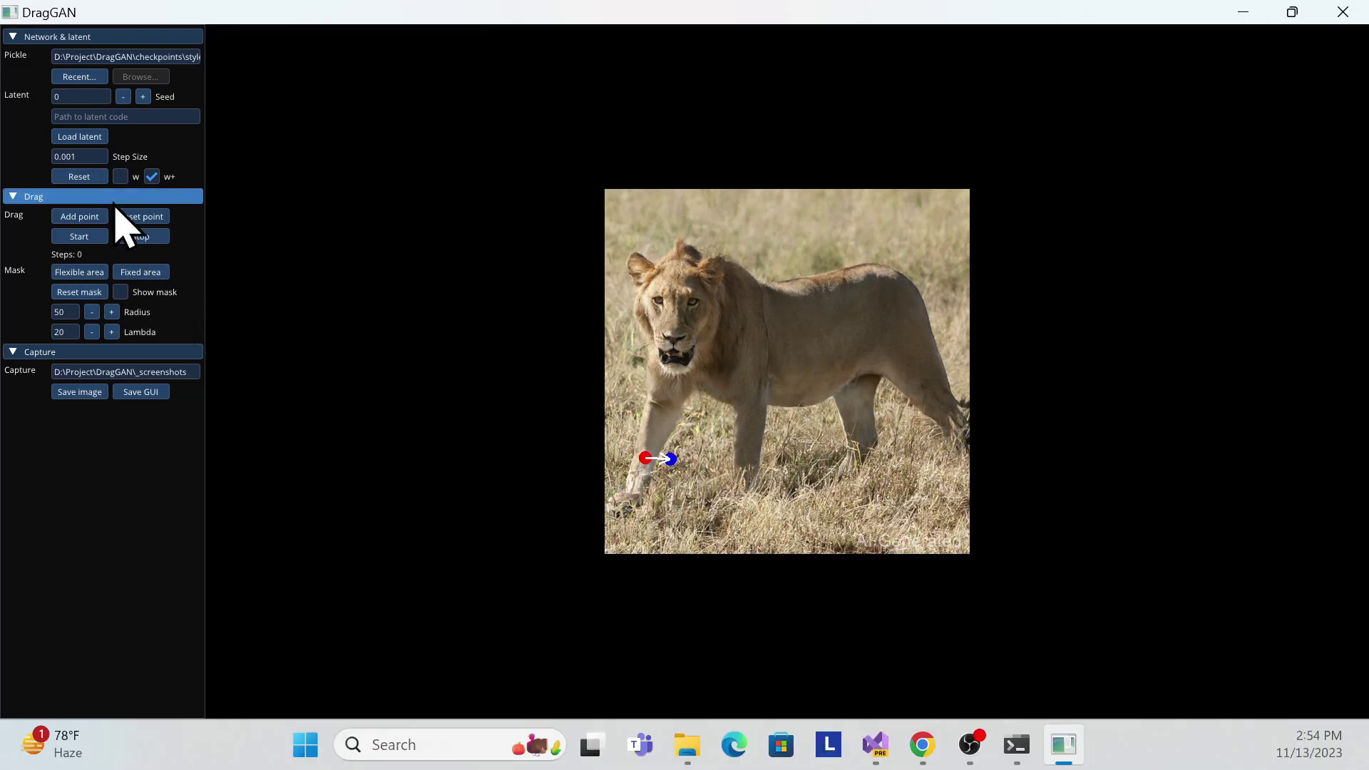
pyautogui.click(77, 237)
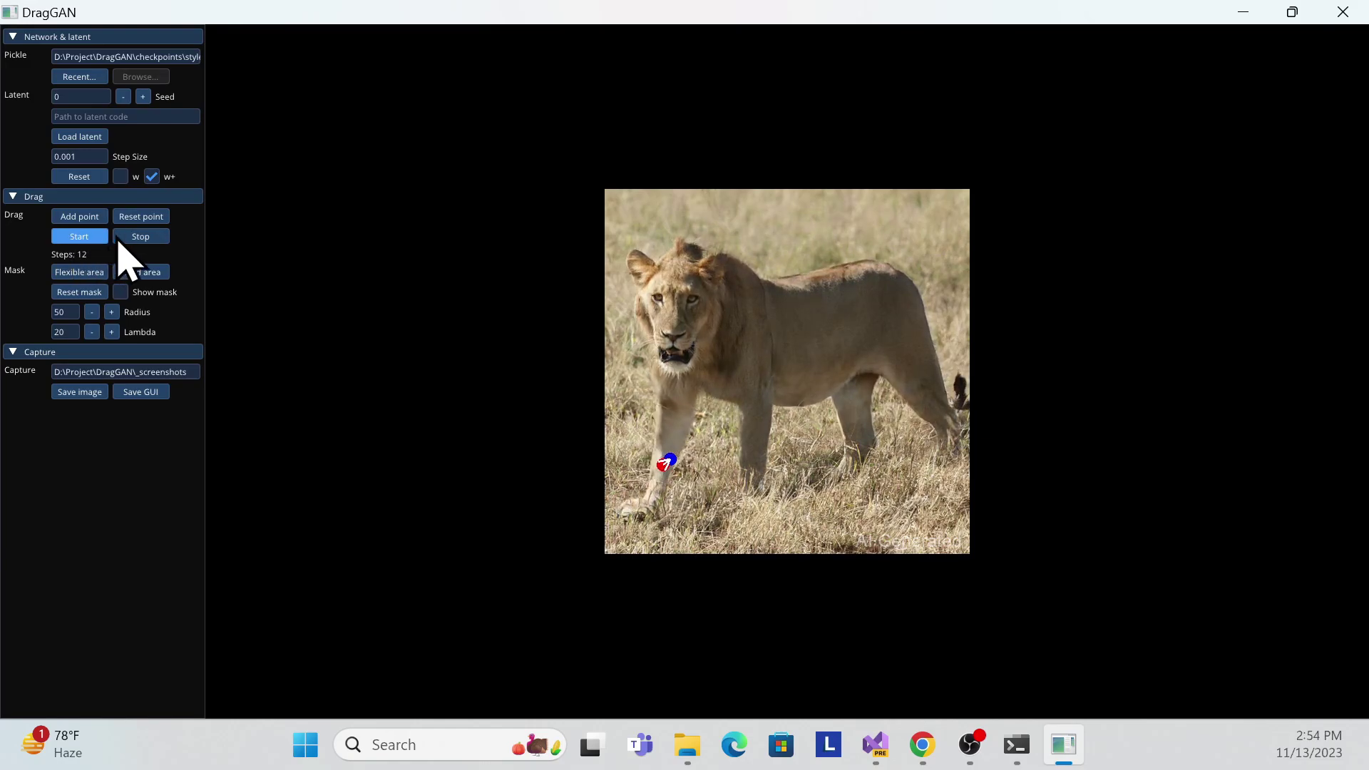
pyautogui.click(143, 236)
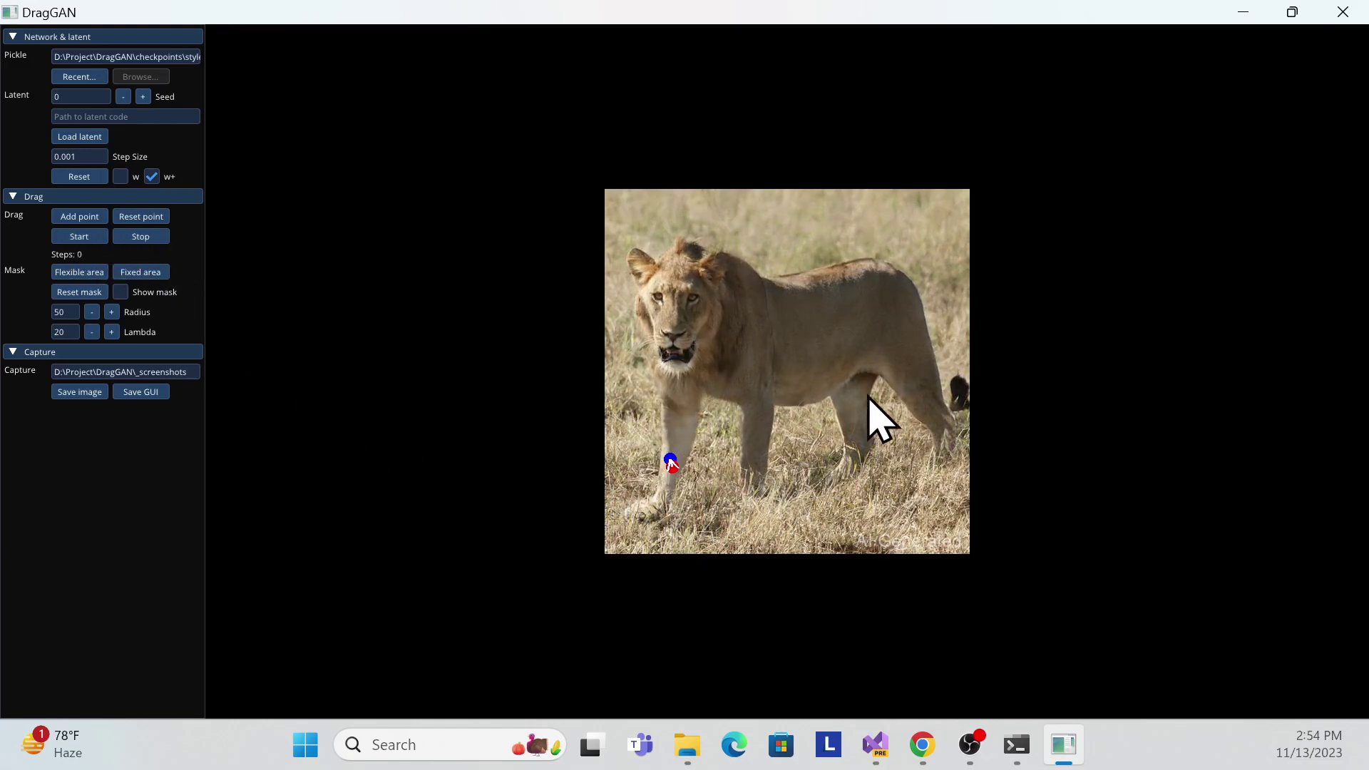
# - Lower the lion's hindquarters by running a drag from the top of its back straight downward
pyautogui.click(882, 269)
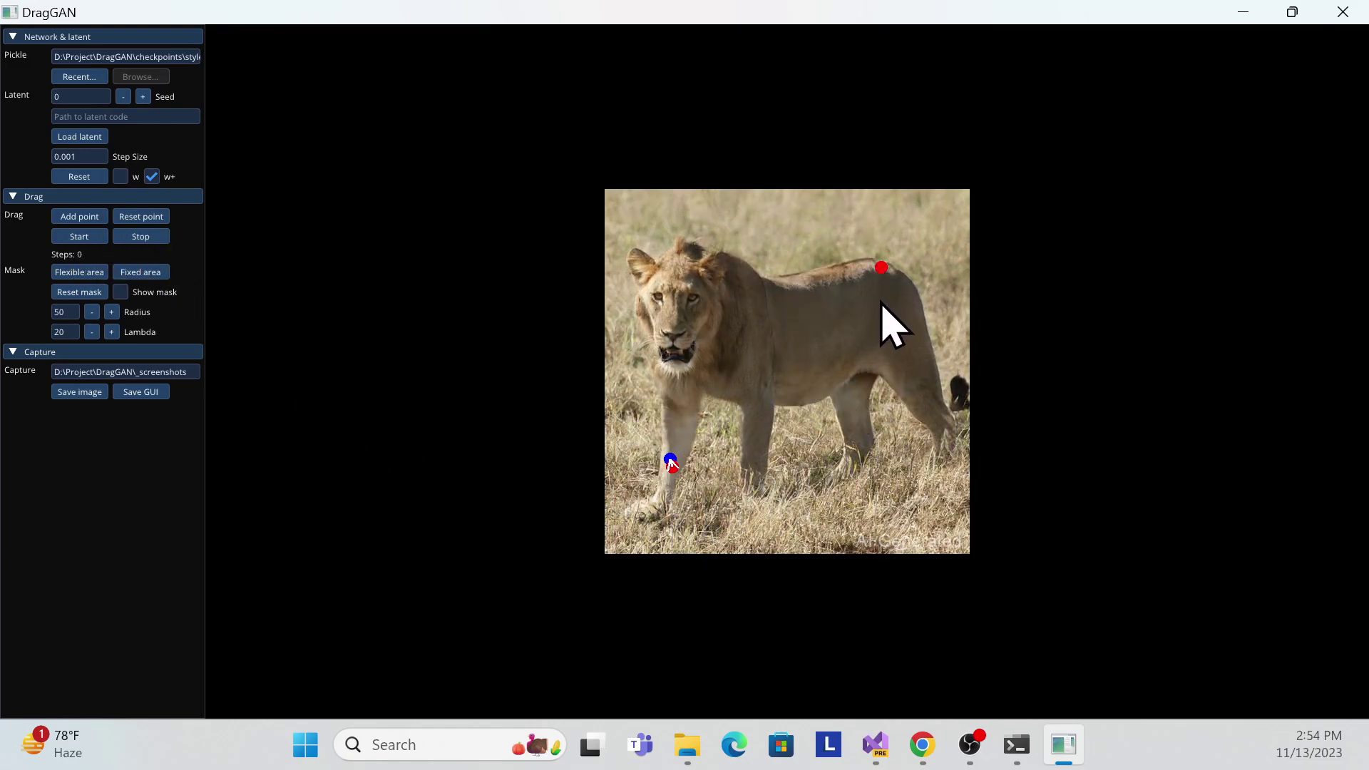
pyautogui.click(880, 298)
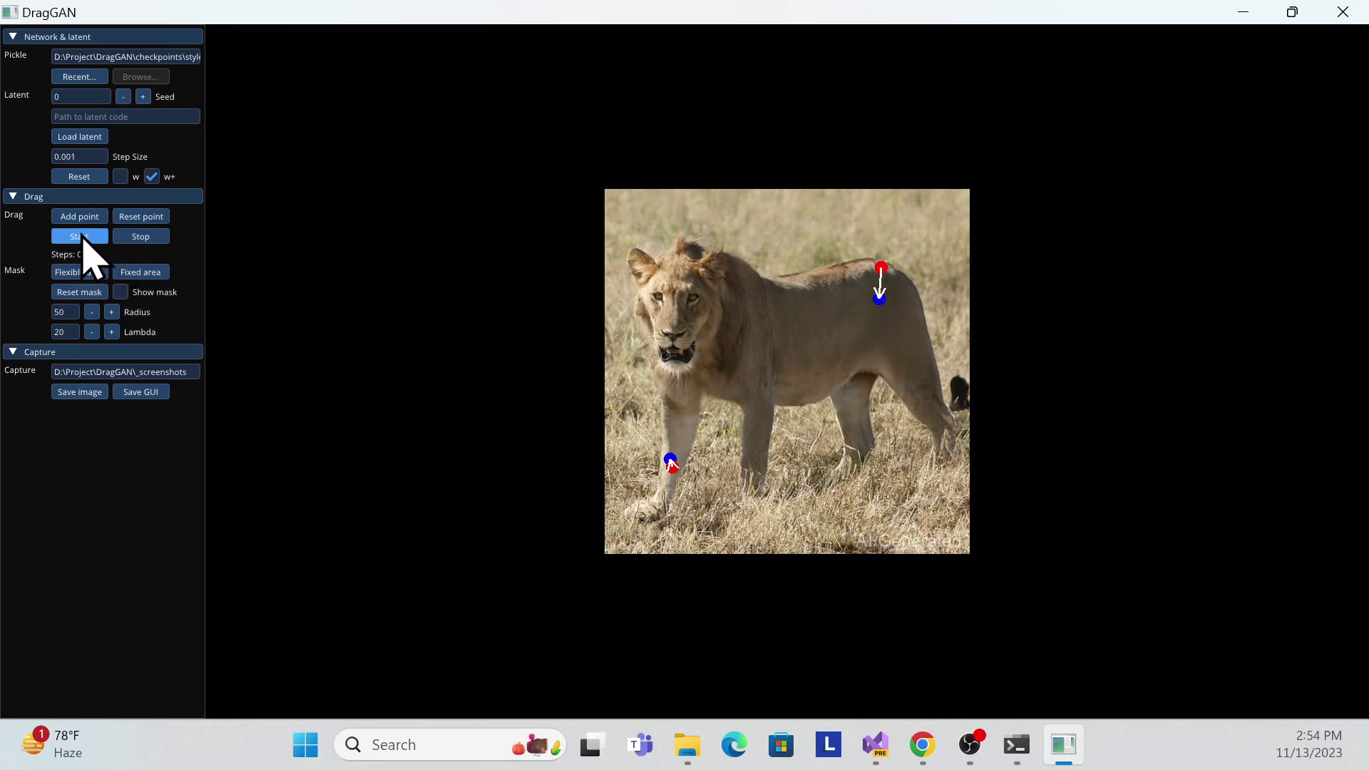
pyautogui.click(157, 243)
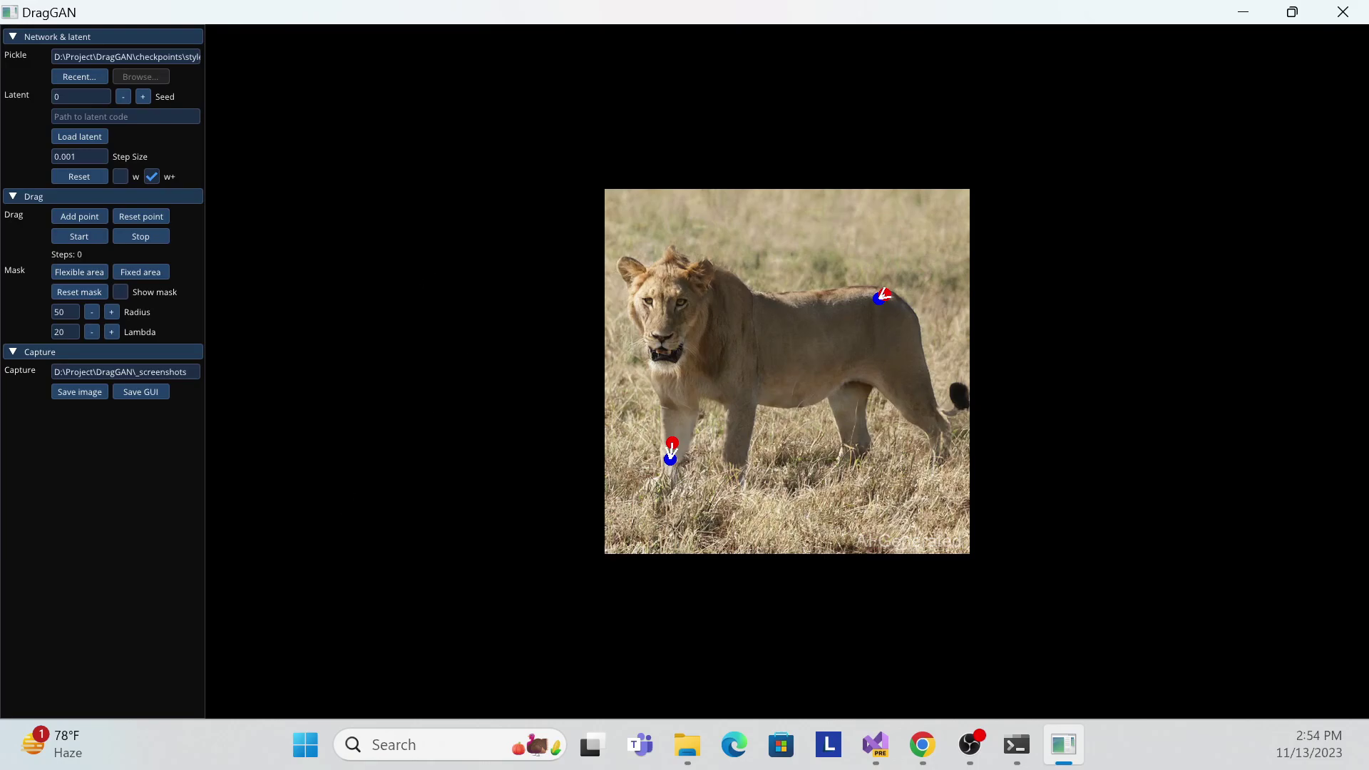
# - Close the DragGAN window and the Anaconda Prompt window behind it
pyautogui.click(1350, 12)
pyautogui.moveTo(972, 116); pyautogui.dragTo(841, 128)
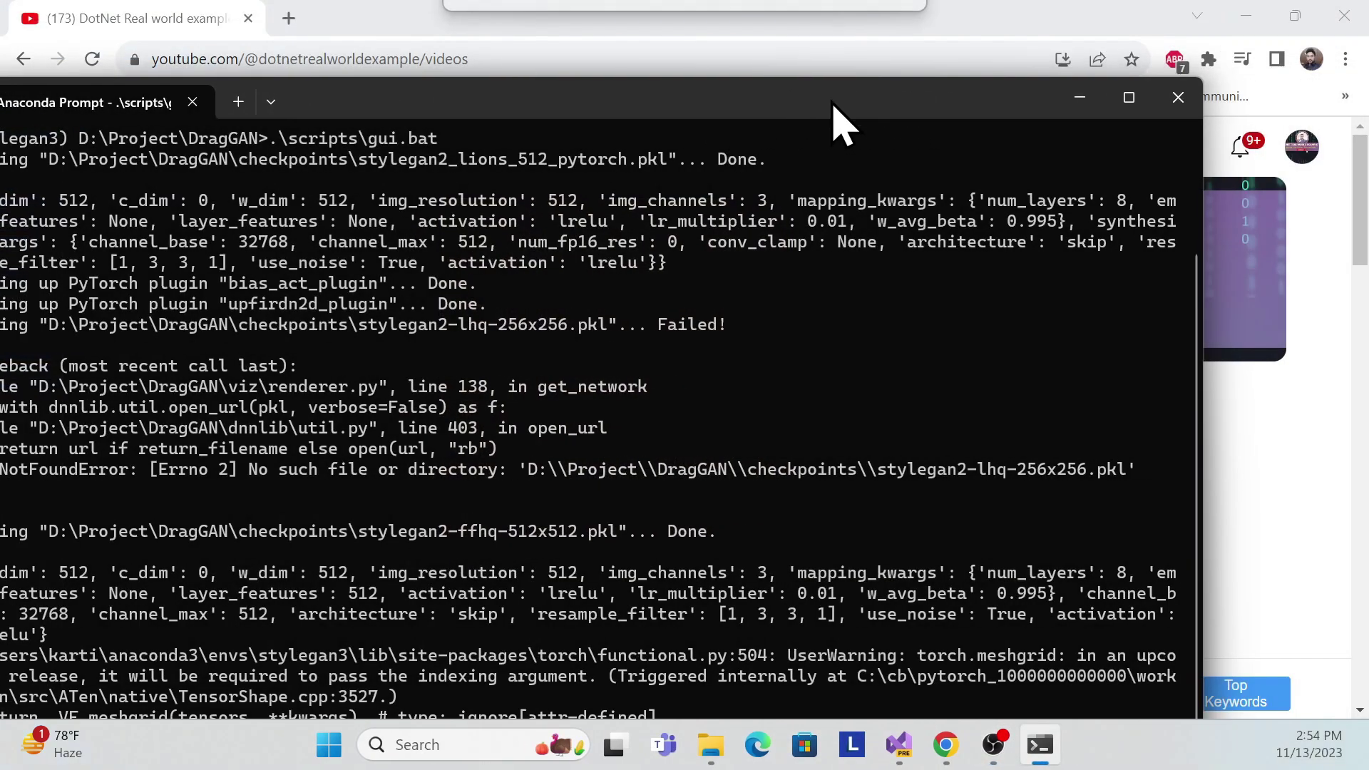
pyautogui.click(1178, 99)
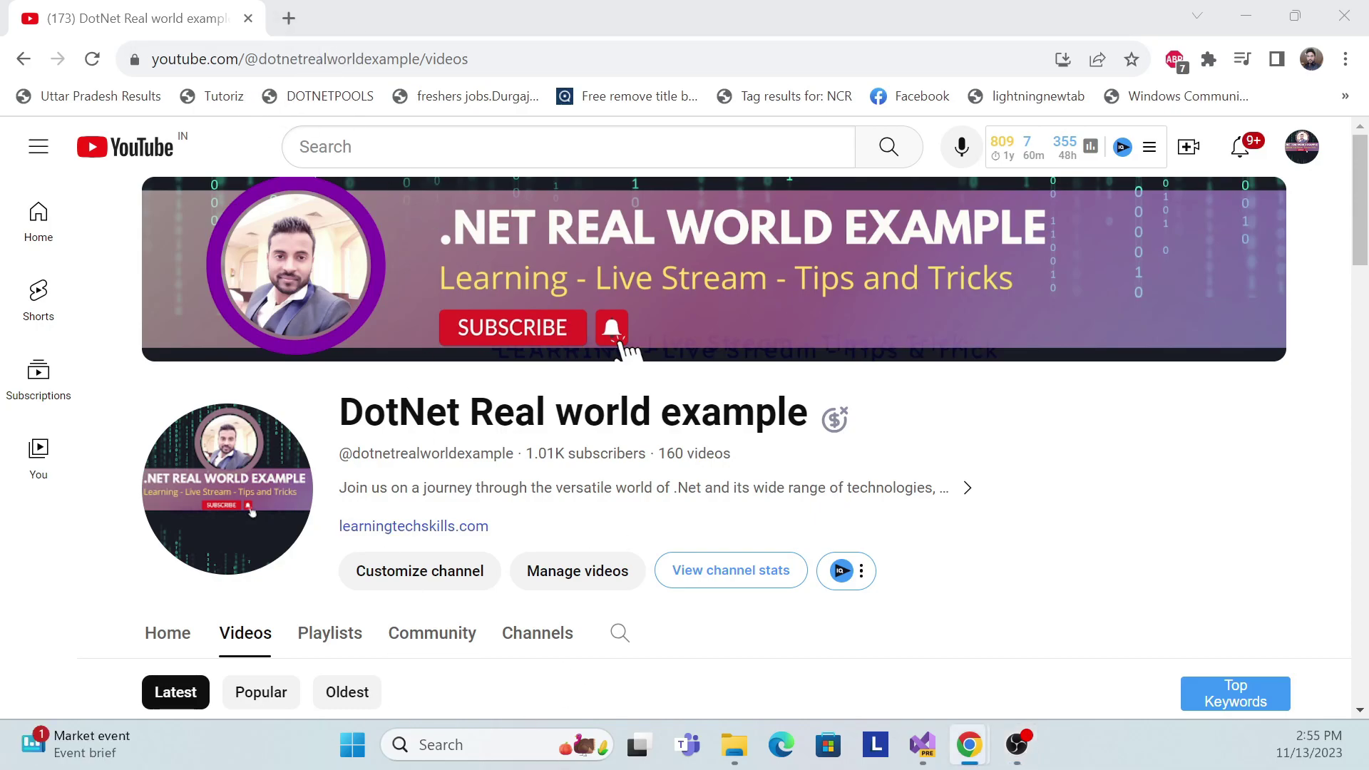
# - Switch to the DragGAN GitHub repository in the browser and copy its HTTPS clone URL
pyautogui.moveTo(463, 22)
pyautogui.mouseDown()
pyautogui.moveTo(504, 83)
pyautogui.moveTo(471, 28)
pyautogui.mouseUp()
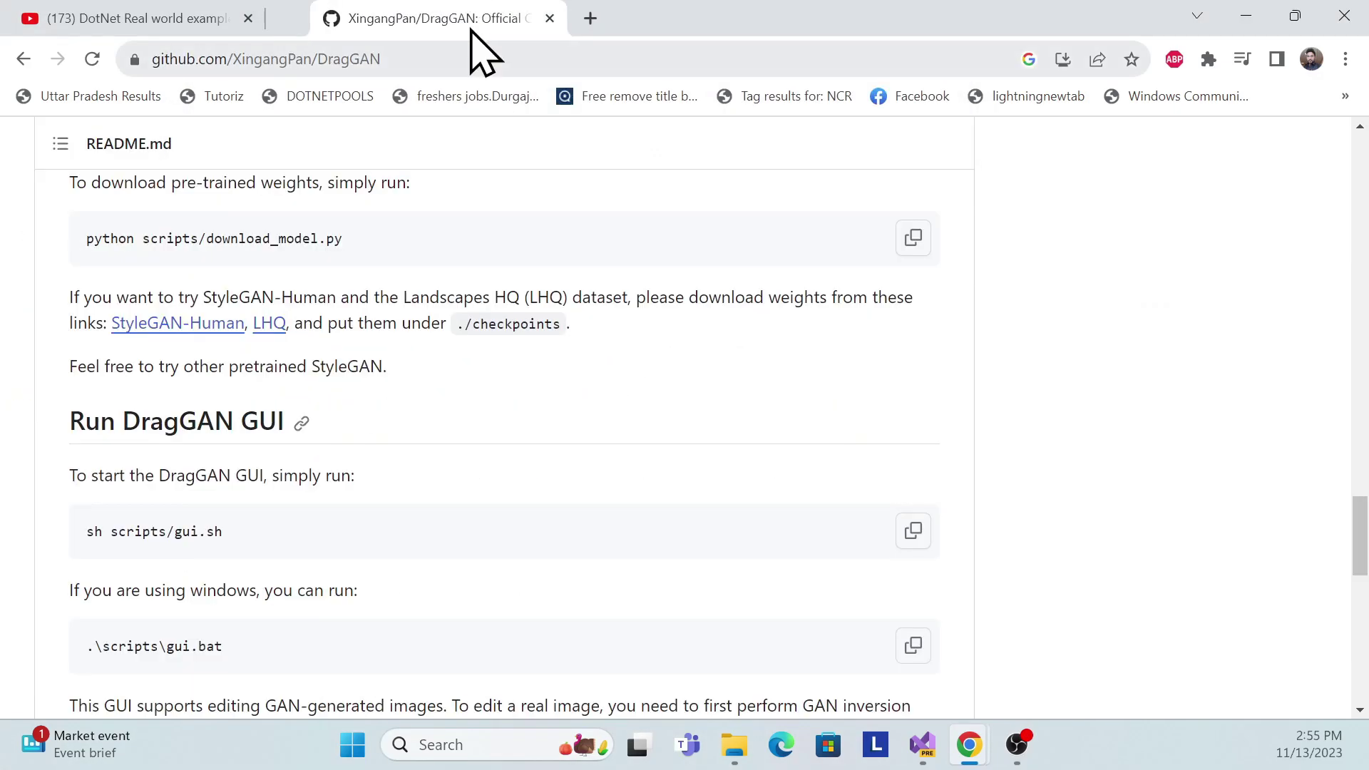
pyautogui.scroll(20, 374, 356)
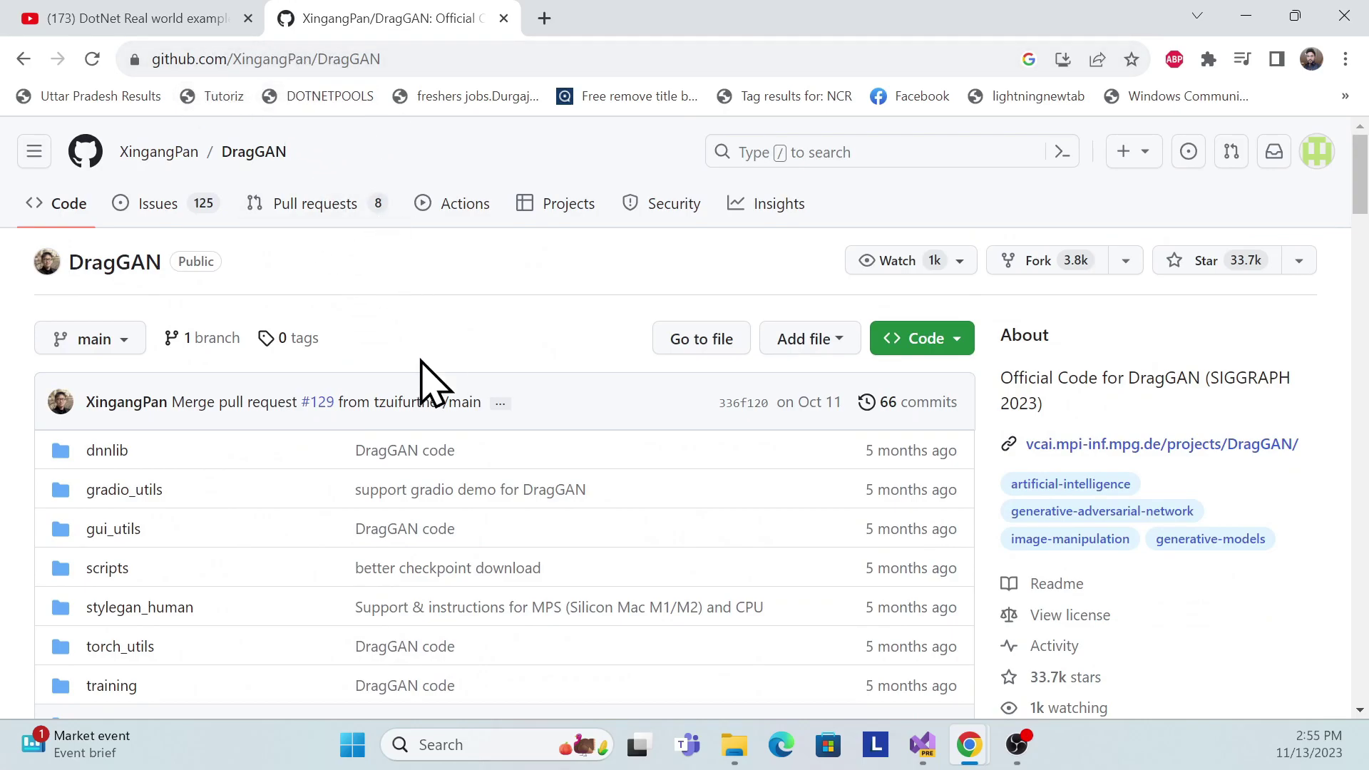
pyautogui.scroll(-4, 257, 521)
pyautogui.scroll(4, 257, 520)
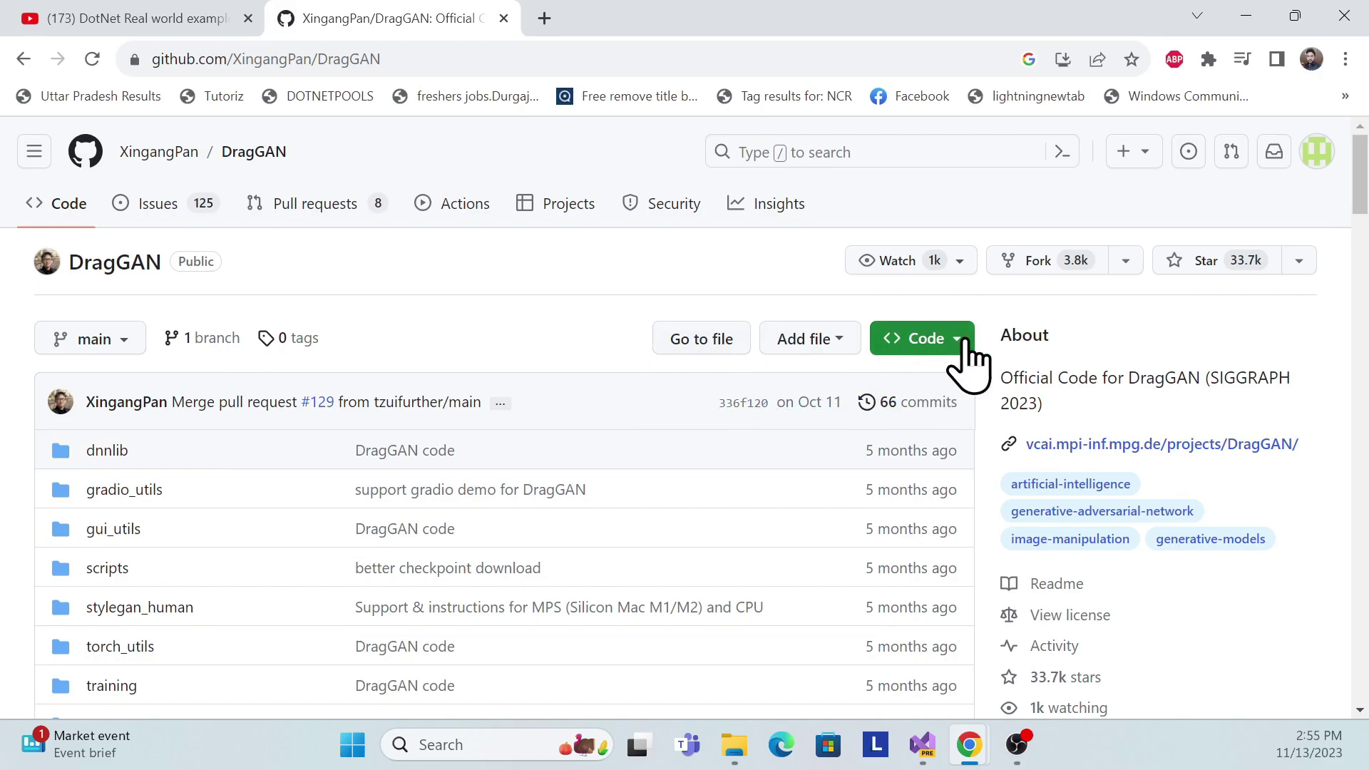
pyautogui.click(959, 341)
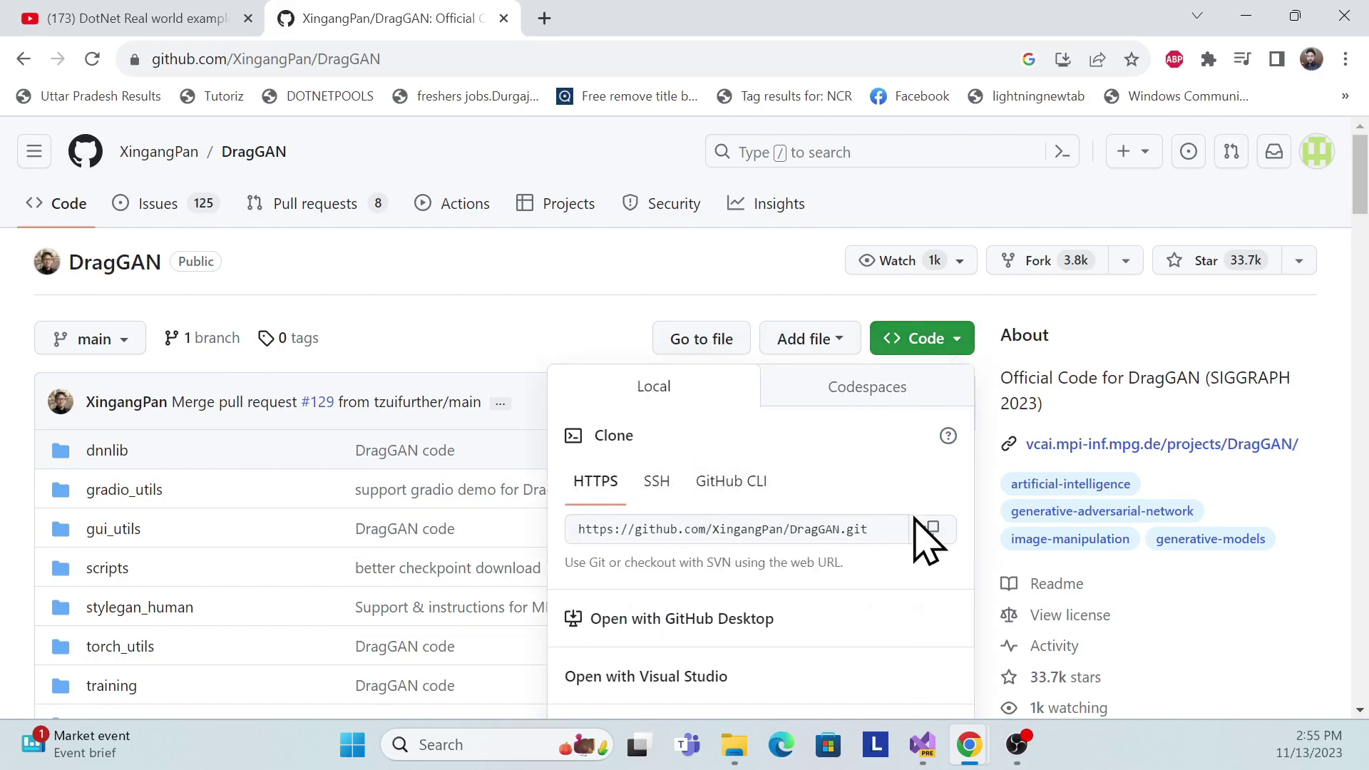
pyautogui.click(931, 530)
pyautogui.scroll(-2, 844, 442)
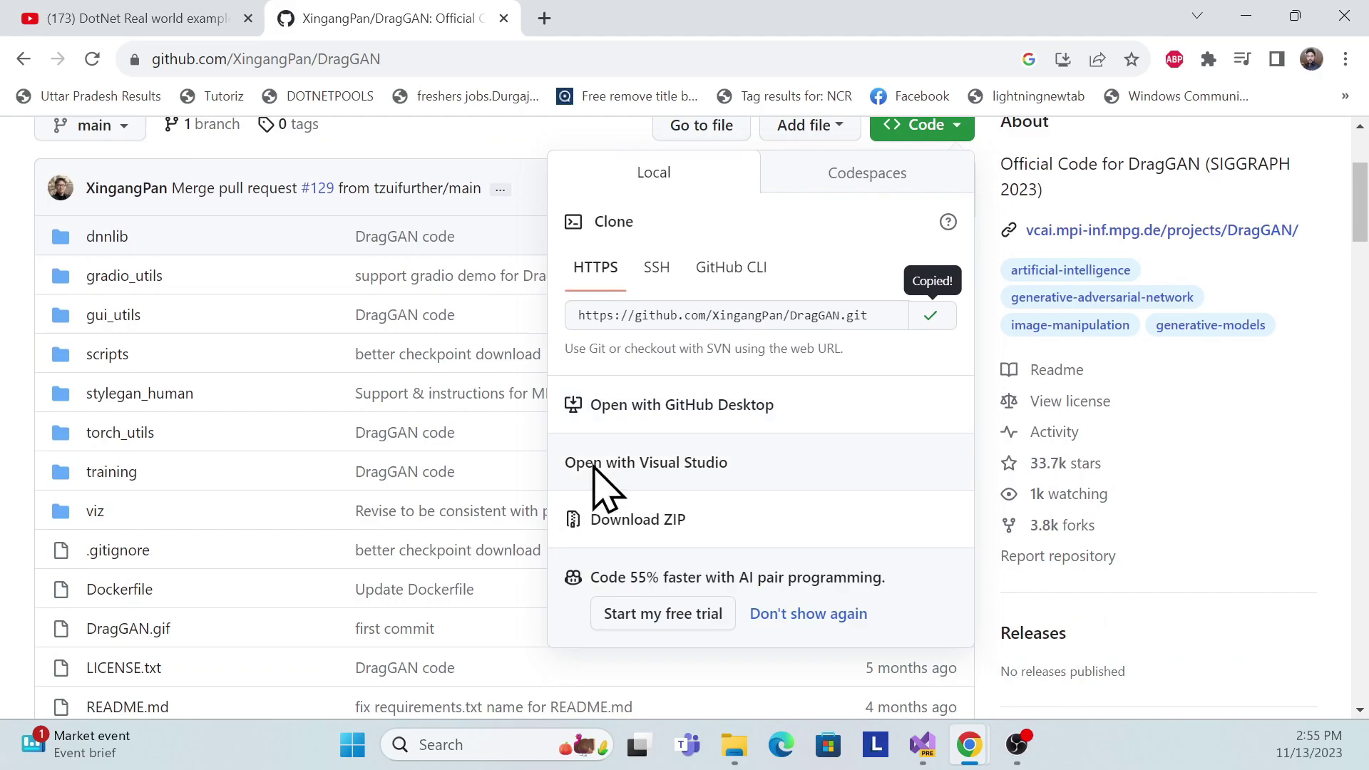
# - Switch to File Explorer and go up from the DragGAN folder to the Project folder on drive D:
pyautogui.moveTo(737, 746)
pyautogui.click(748, 666)
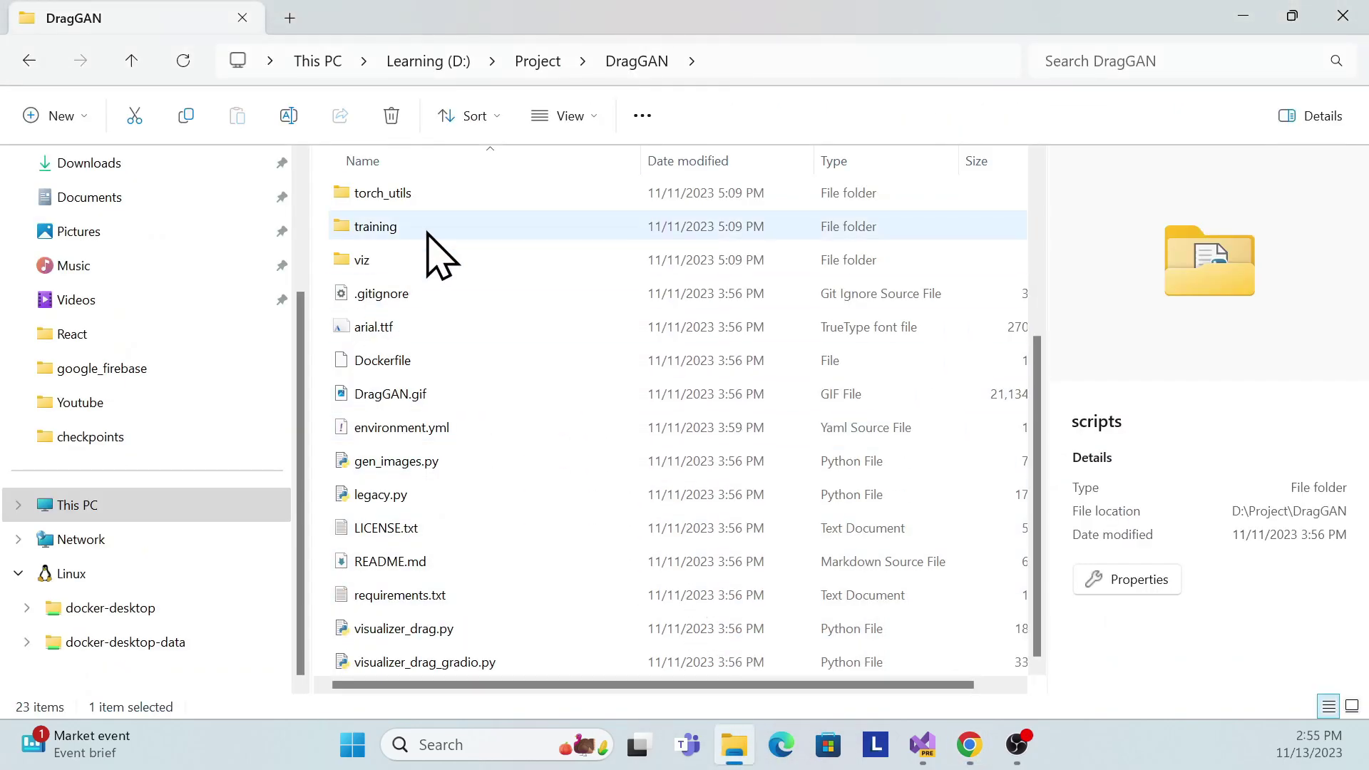
pyautogui.click(547, 66)
# - Look through the contents of the Project folder for the DragGAN folder
pyautogui.scroll(5, 442, 332)
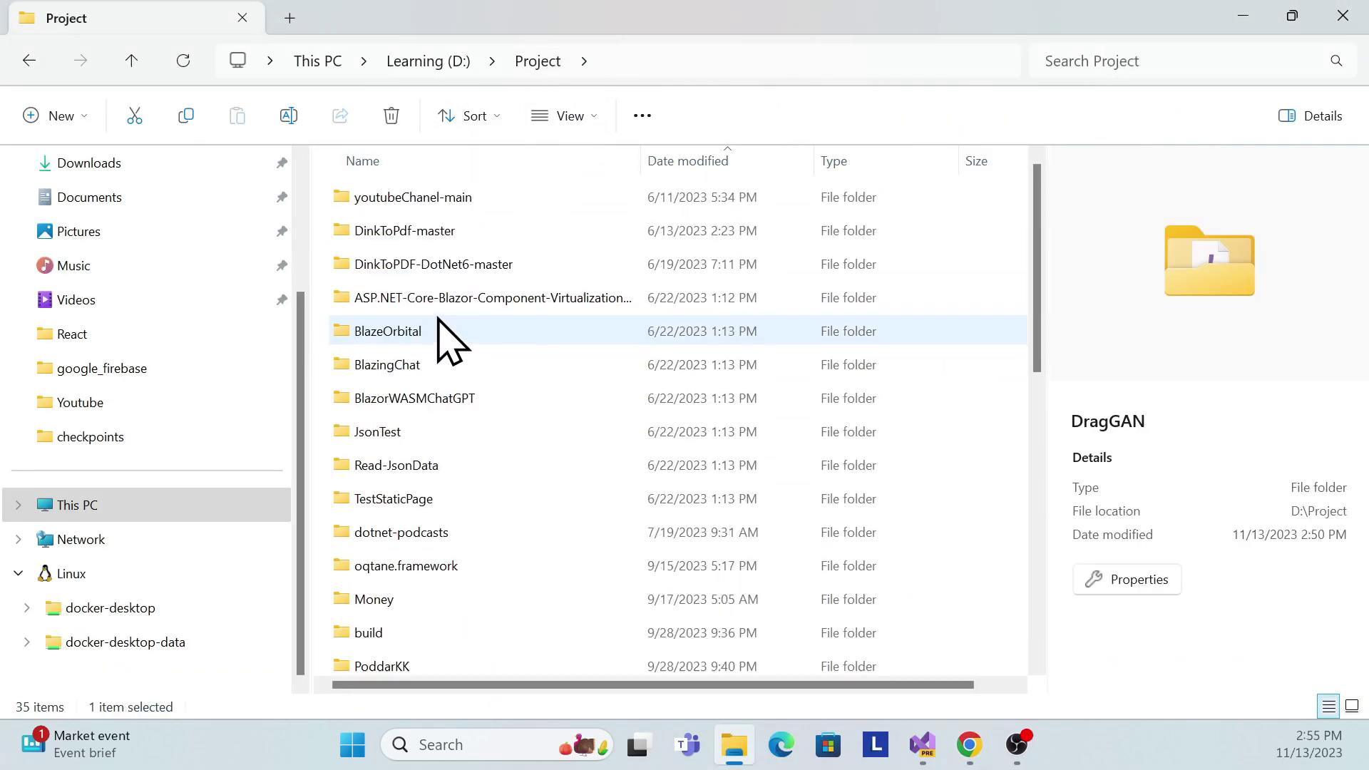
pyautogui.scroll(-6, 443, 335)
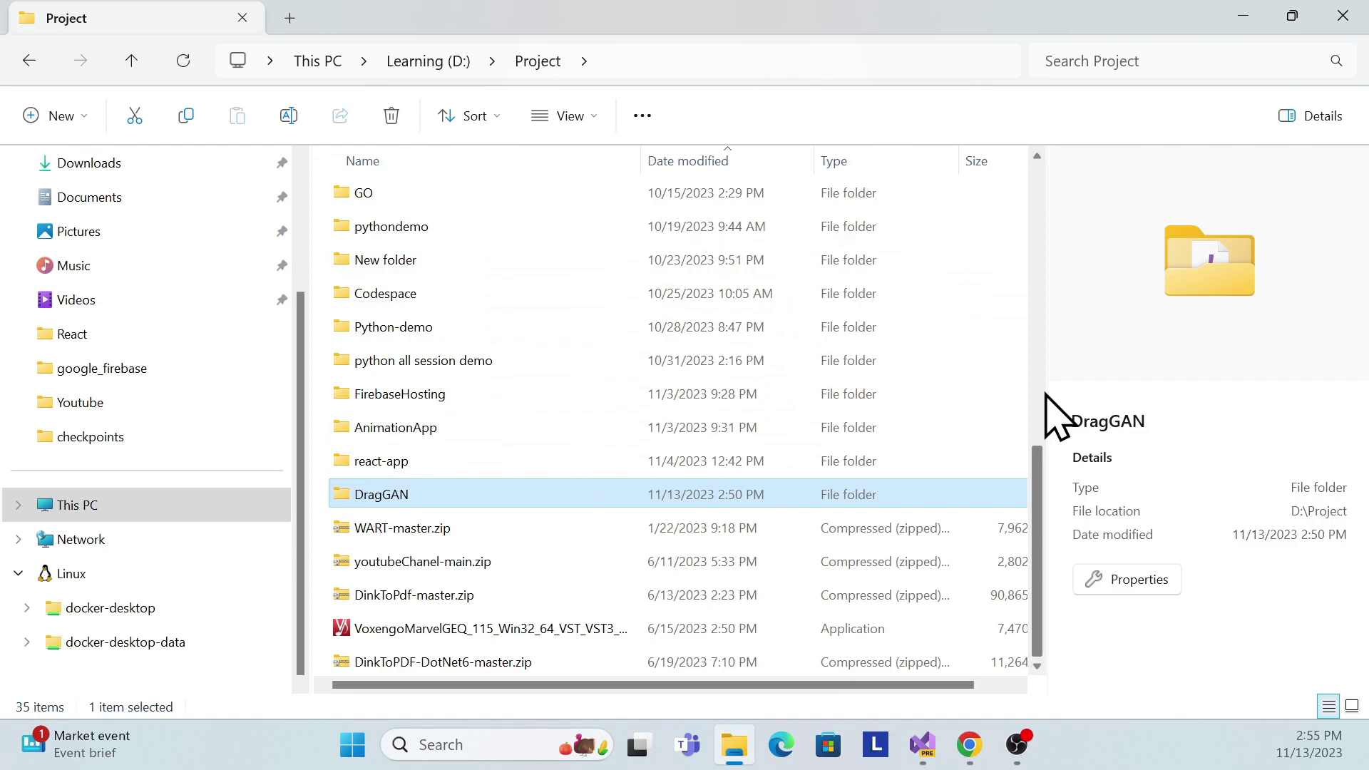
pyautogui.scroll(6, 413, 514)
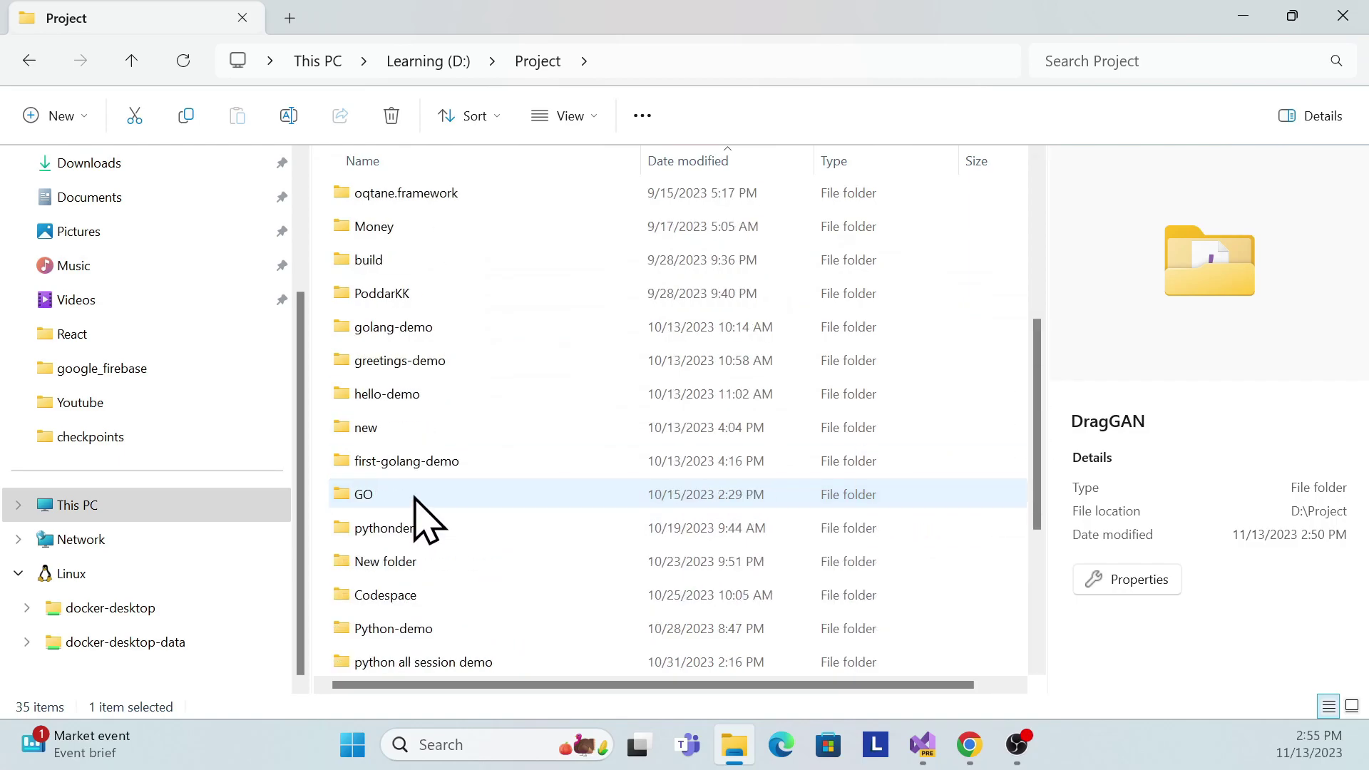
pyautogui.scroll(-6, 370, 559)
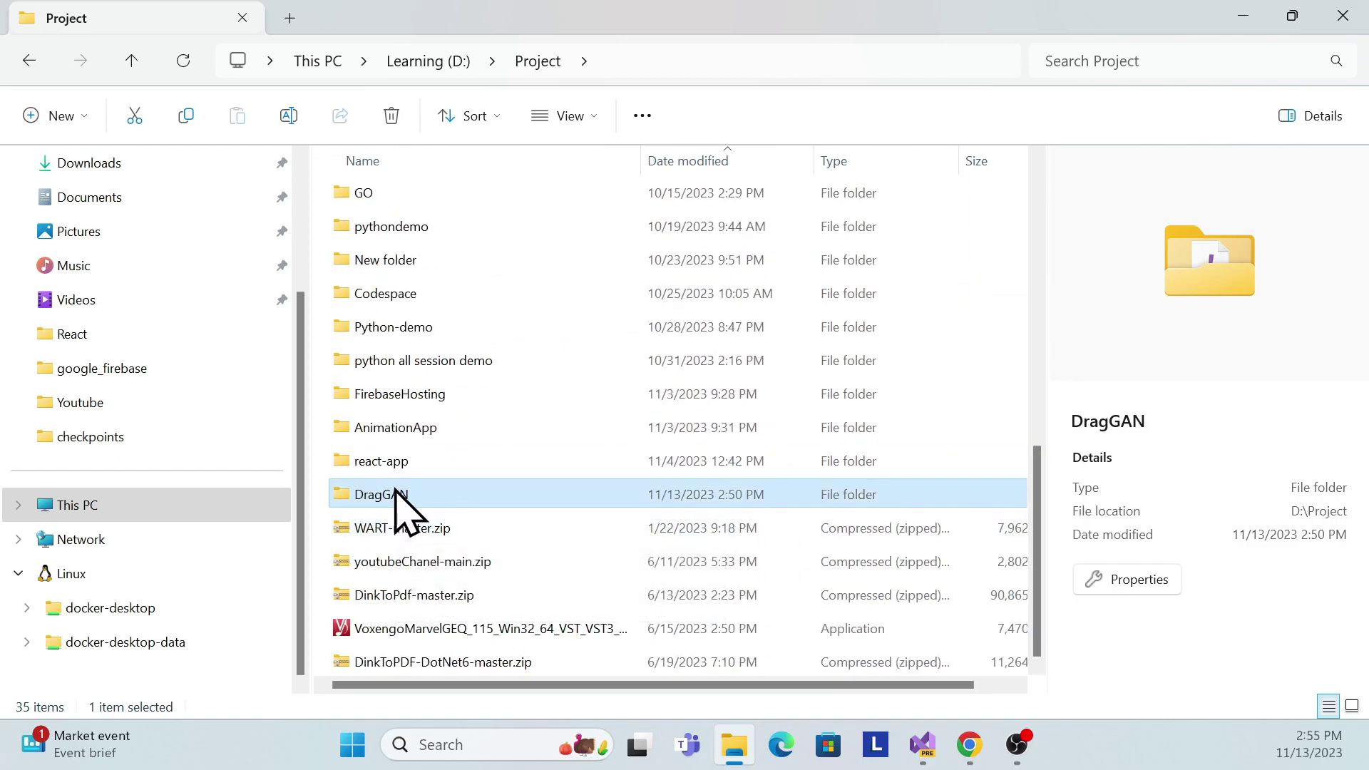
pyautogui.press('d')
pyautogui.press('d')
pyautogui.press('d')
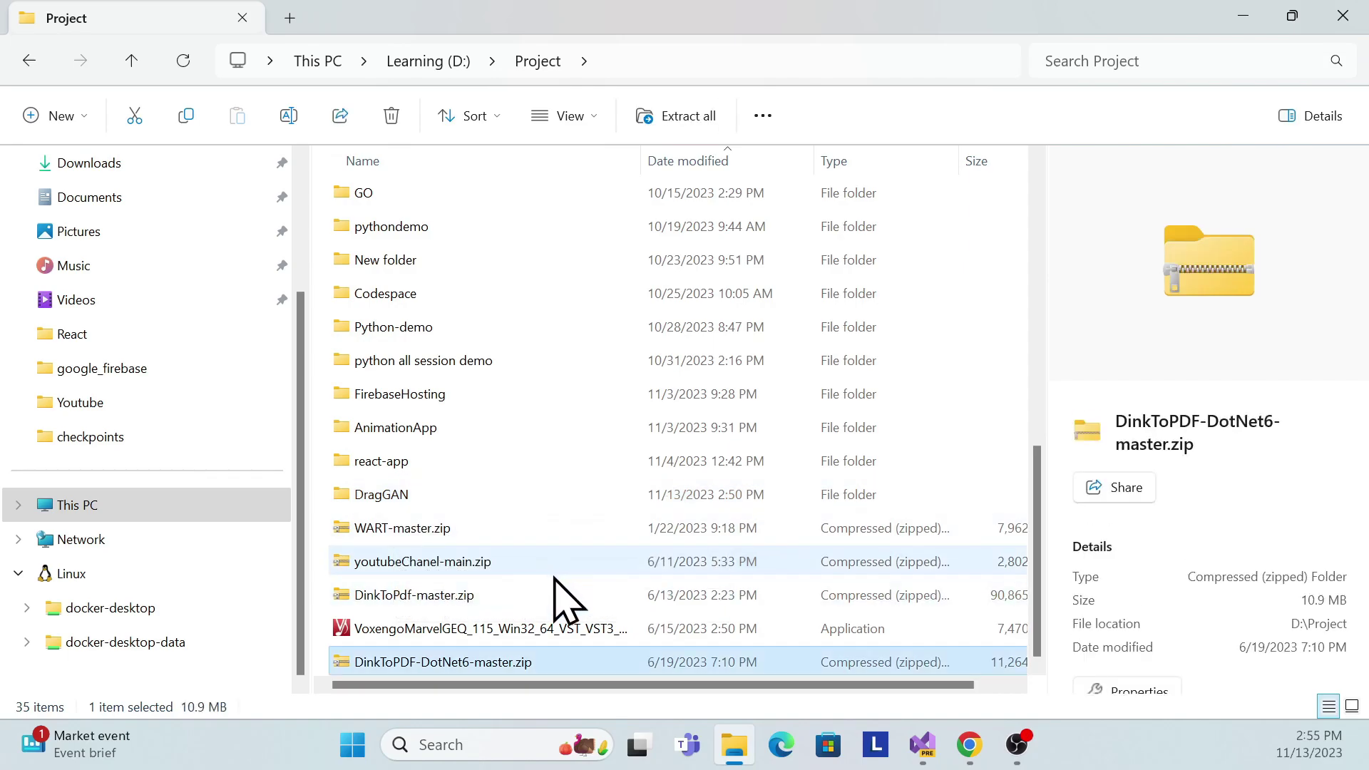
pyautogui.press('d')
pyautogui.press('d')
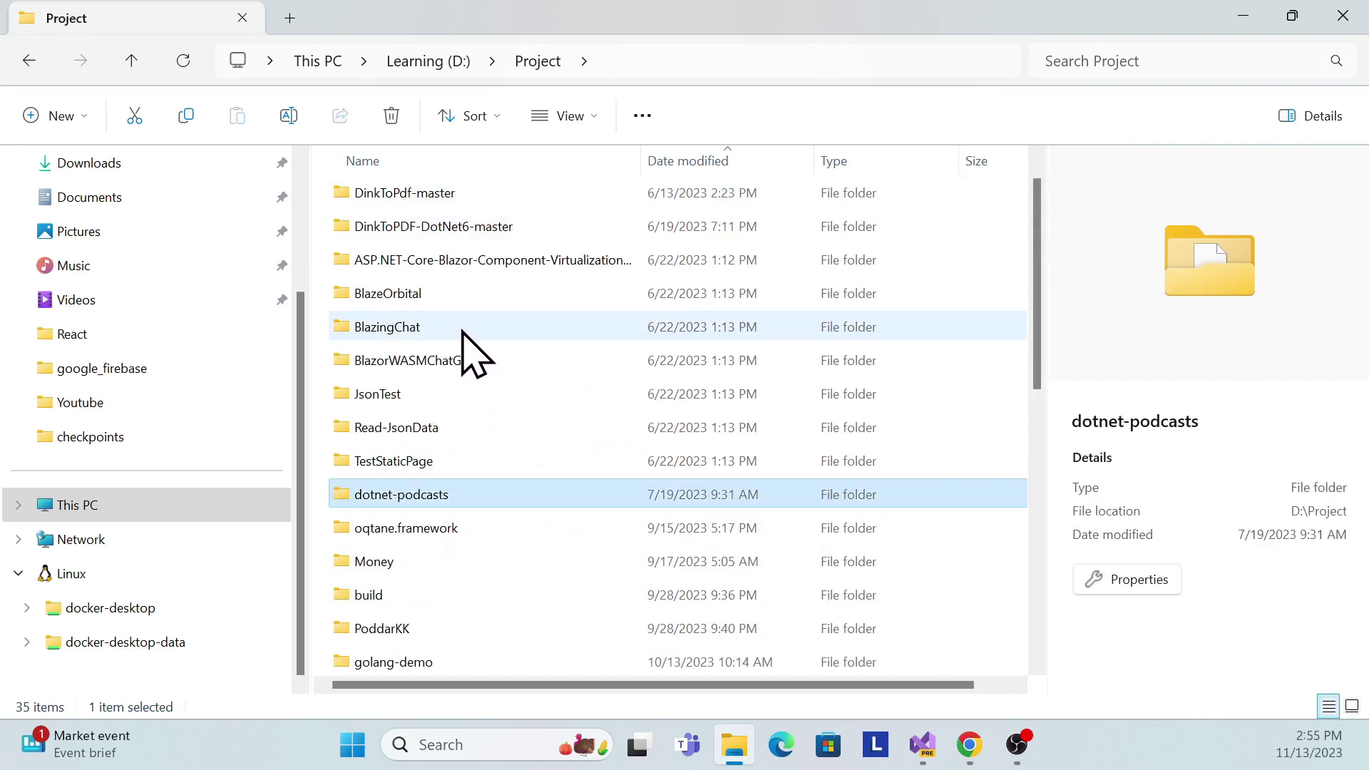
pyautogui.press('d')
pyautogui.press('d')
pyautogui.press('d')
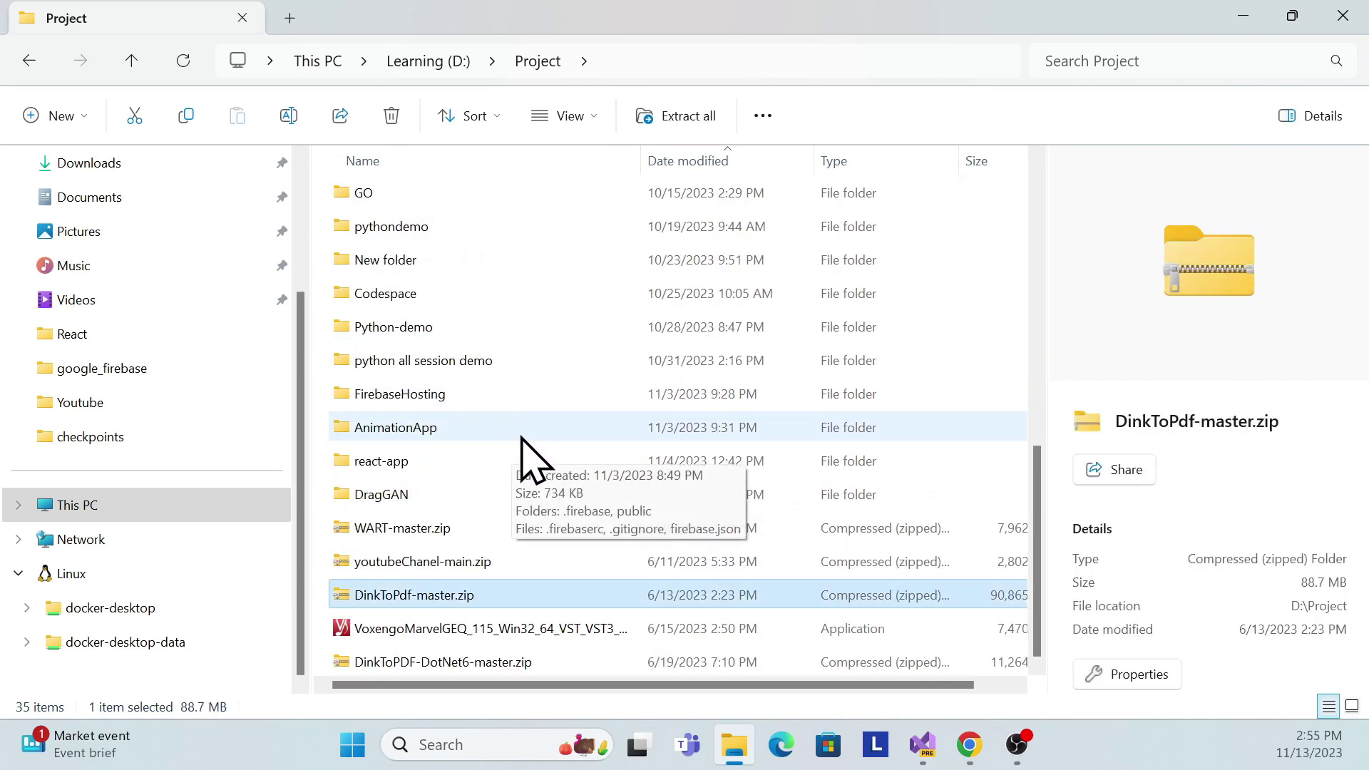
pyautogui.press('d')
pyautogui.press('d')
pyautogui.press('d')
pyautogui.press('d')
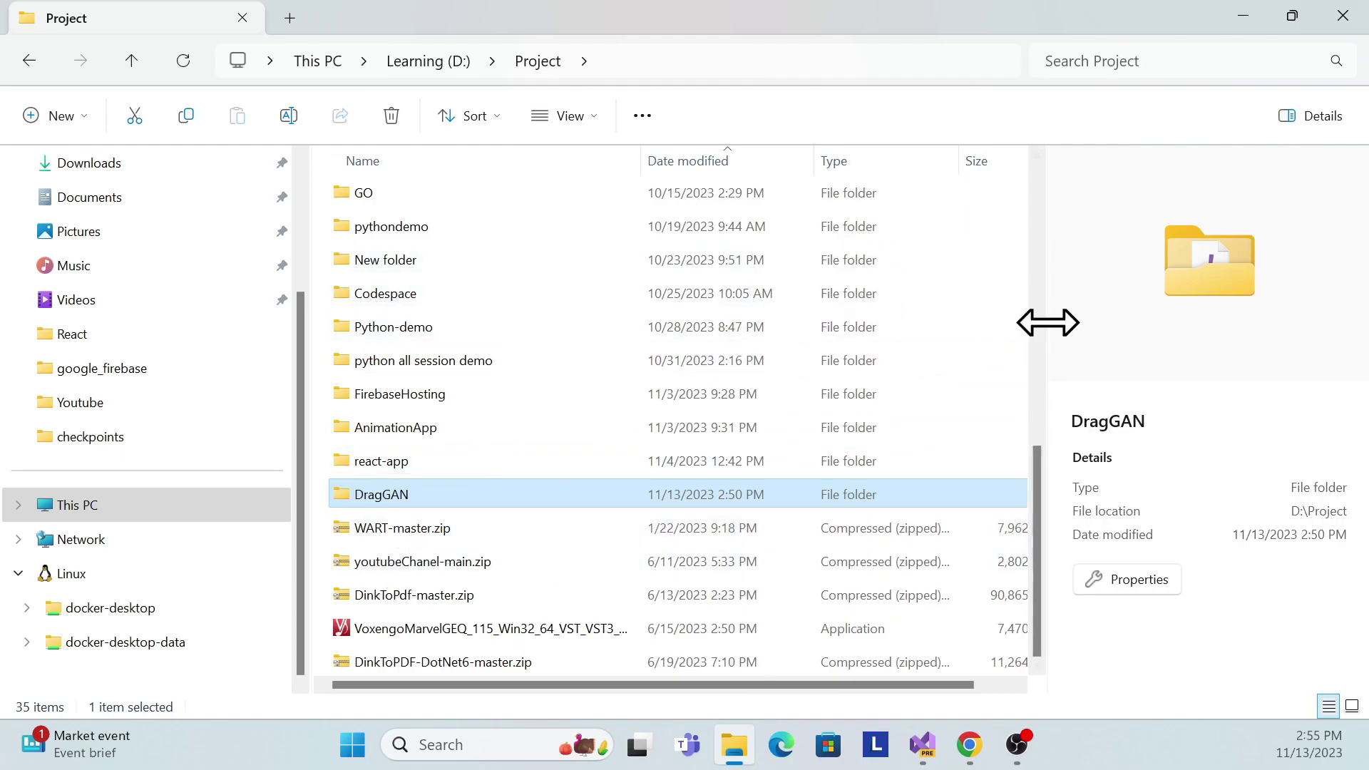
pyautogui.scroll(7, 483, 367)
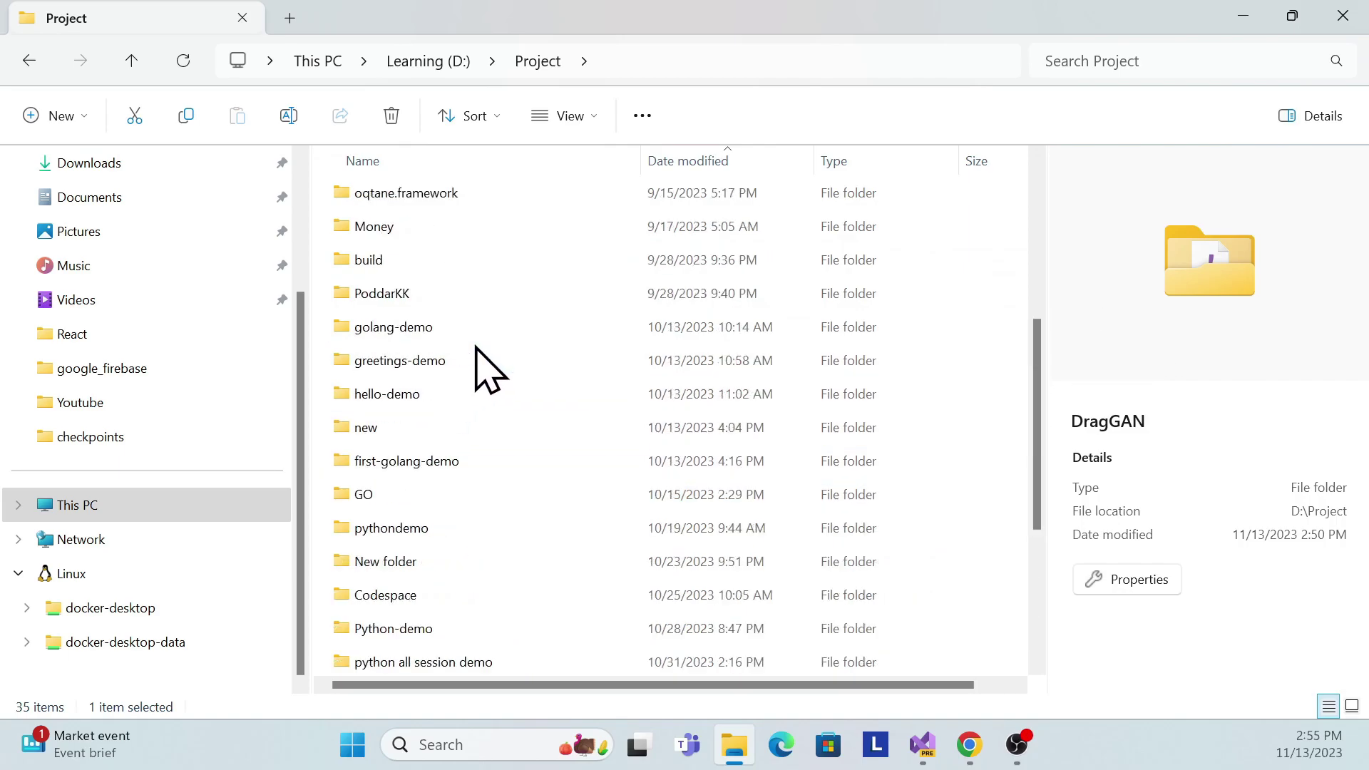
pyautogui.scroll(-7, 482, 366)
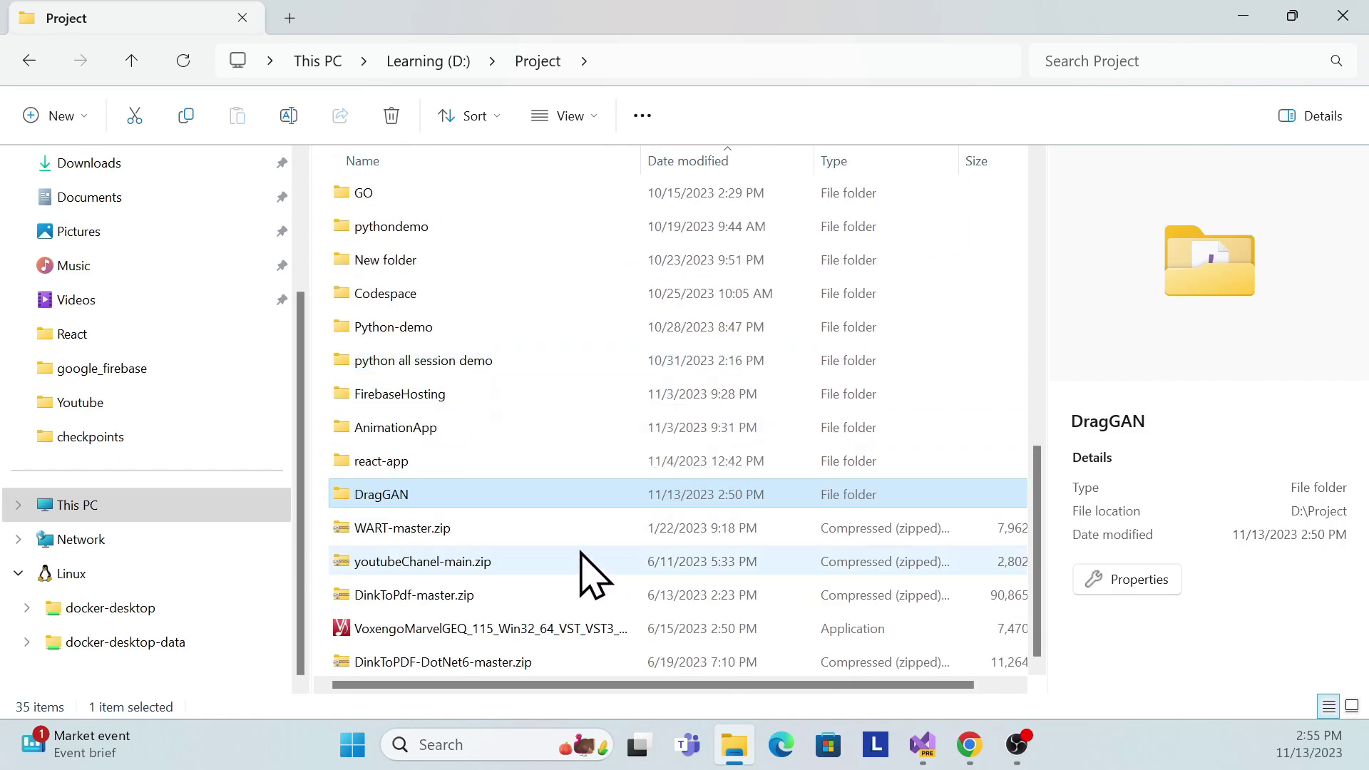
# - Switch back to the DragGAN GitHub page and copy the repository's HTTPS clone URL again
pyautogui.moveTo(1007, 745)
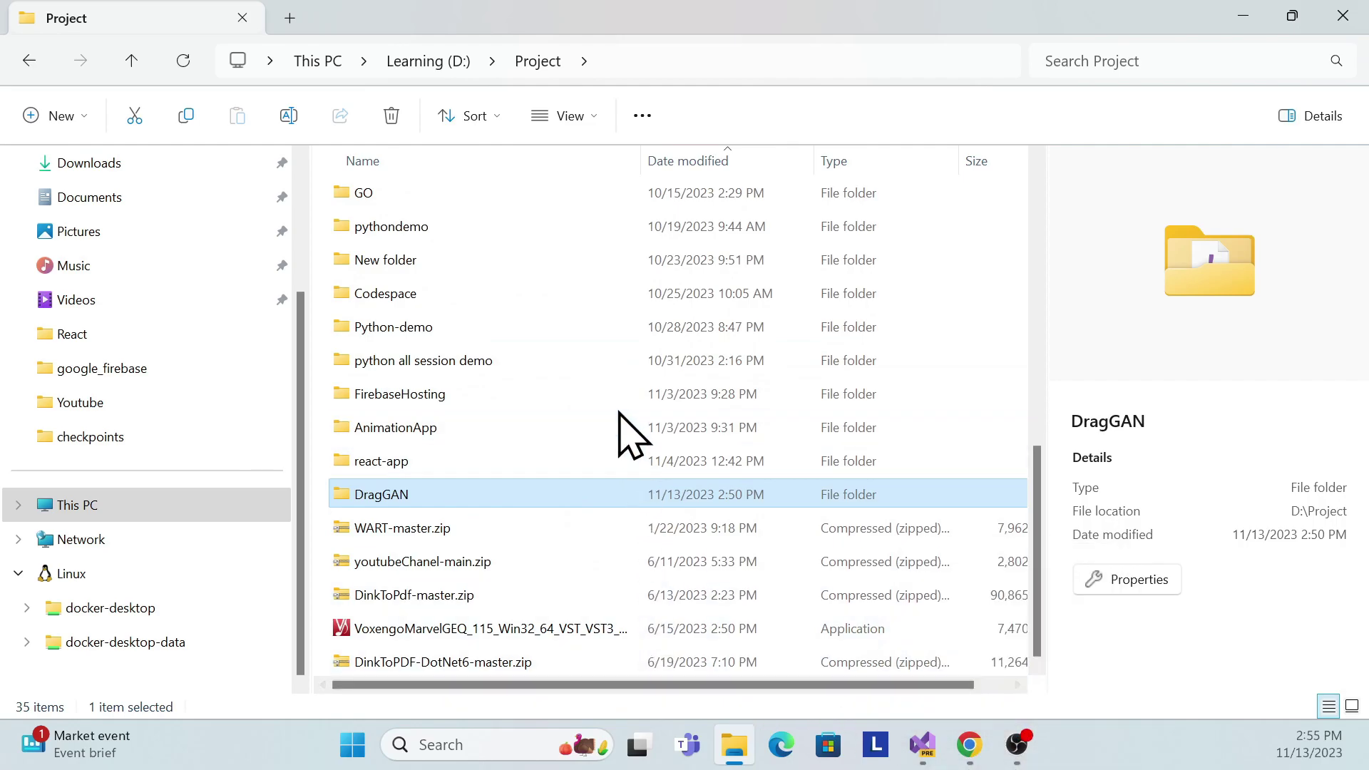
pyautogui.hotkey('alt', 'Tab')
pyautogui.click(499, 140)
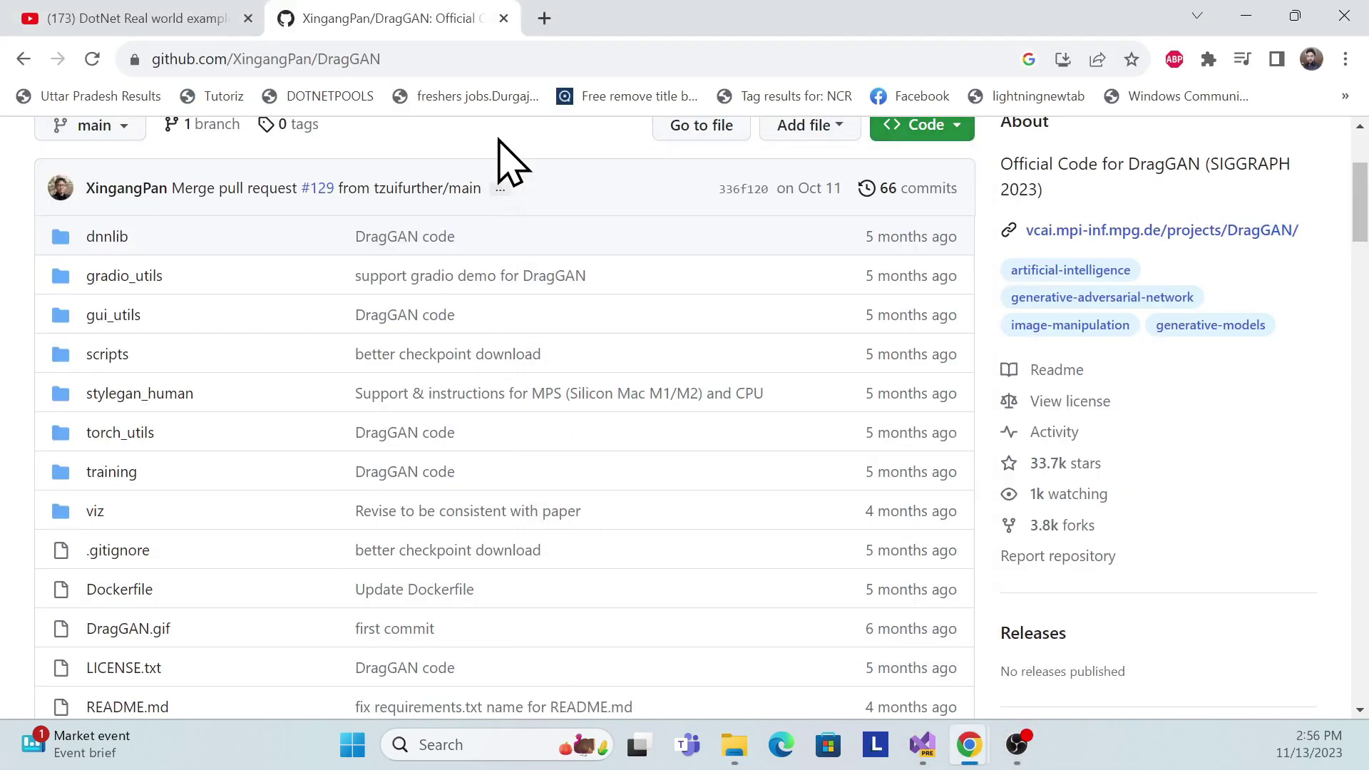
pyautogui.scroll(3, 716, 349)
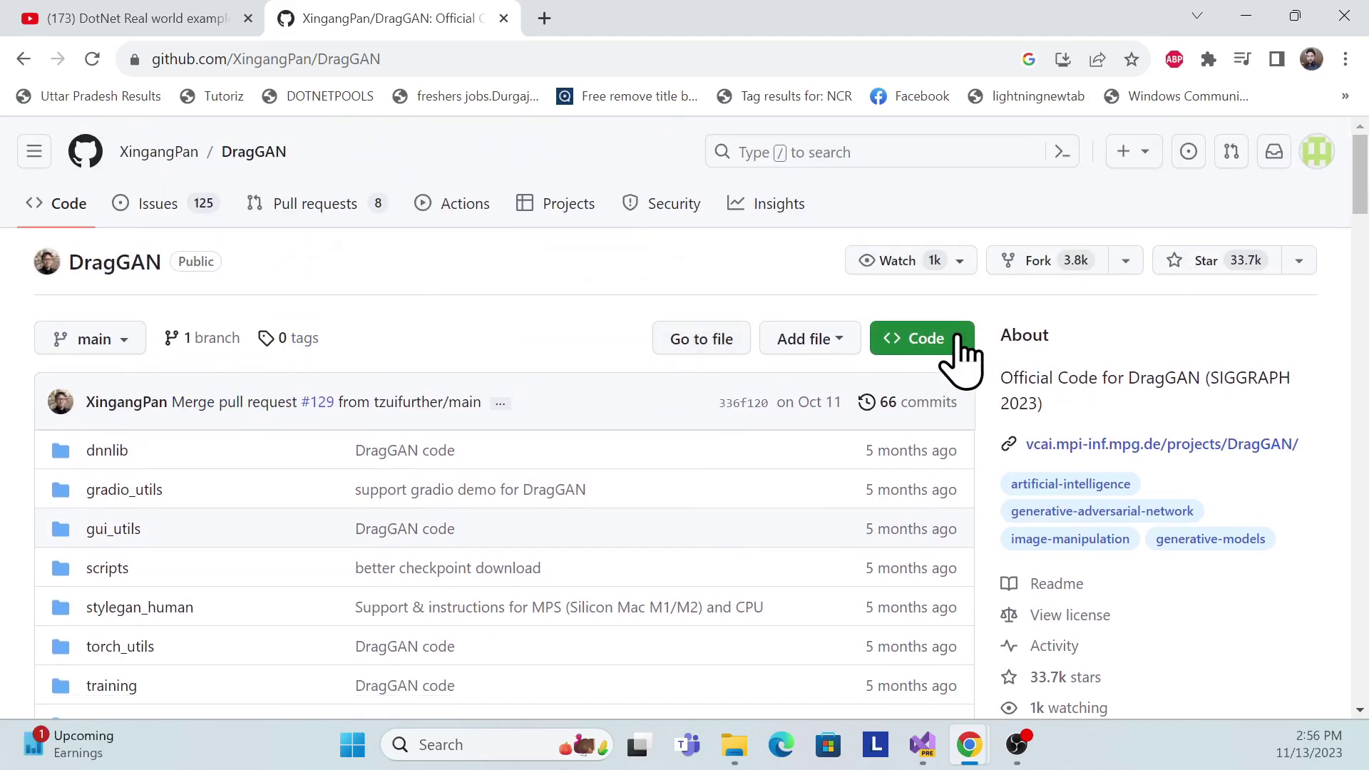
pyautogui.click(952, 344)
pyautogui.scroll(-3, 820, 585)
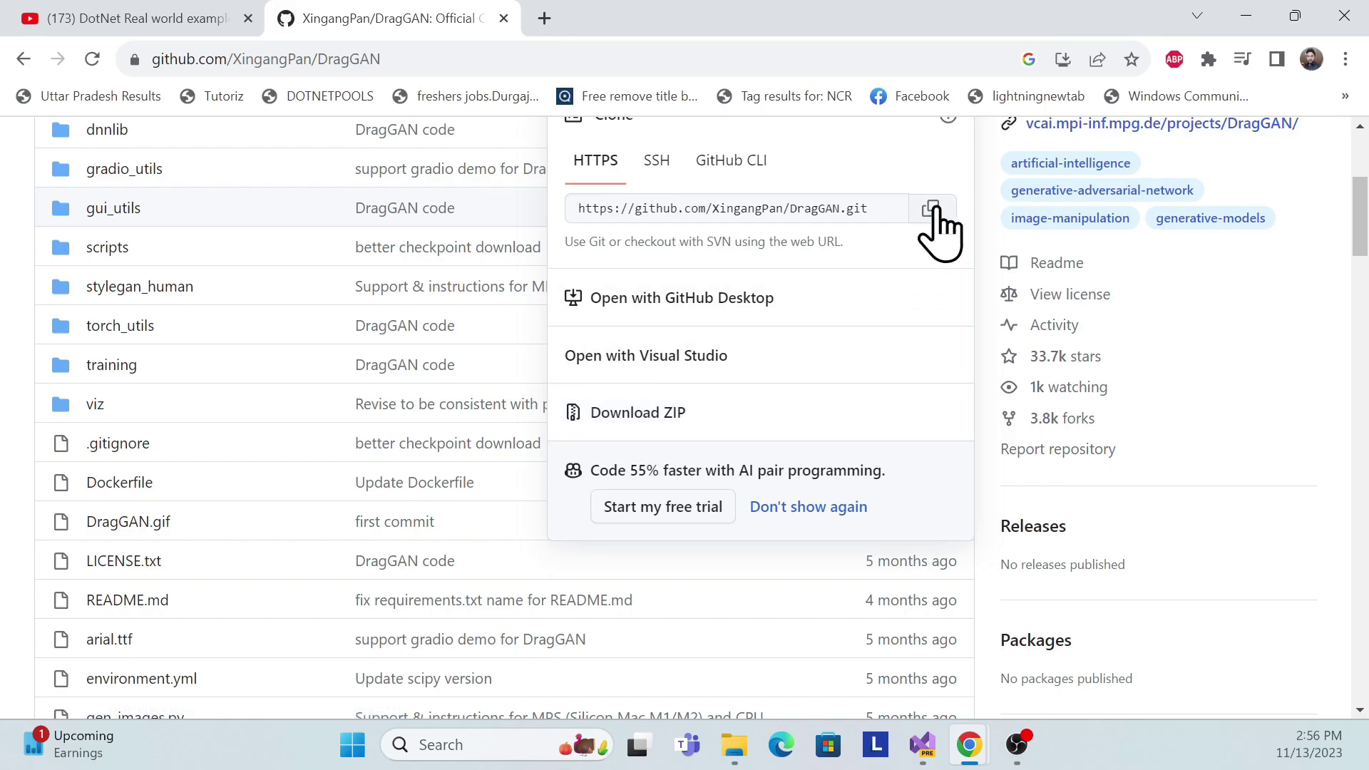
pyautogui.click(932, 208)
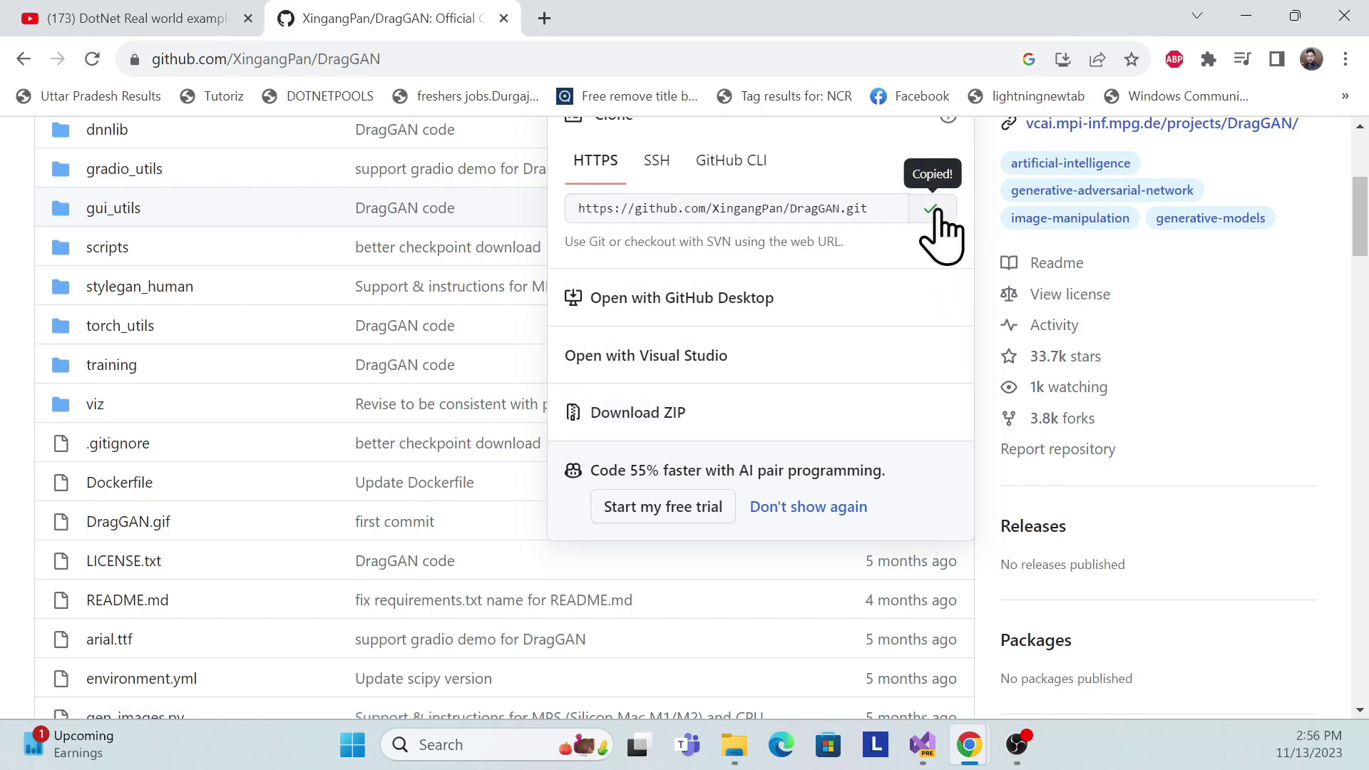
pyautogui.moveTo(742, 742)
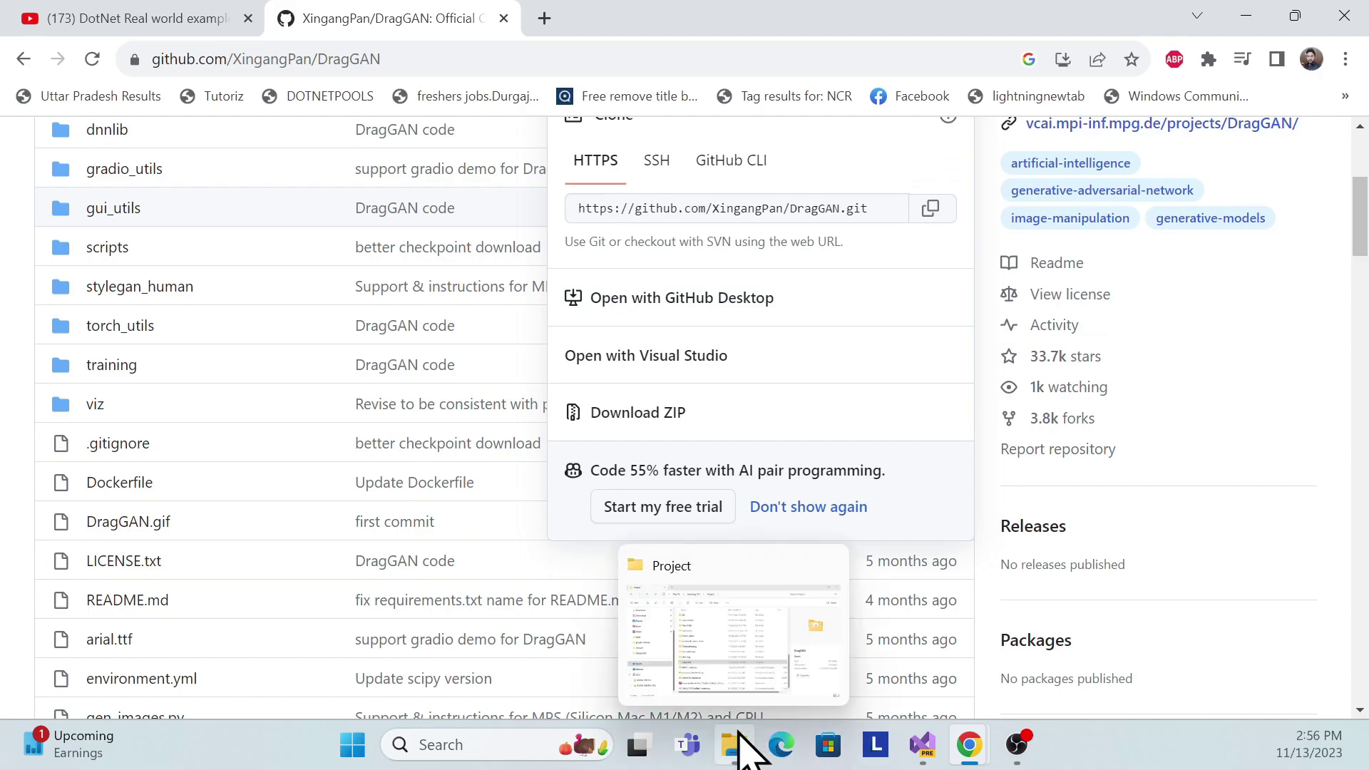
pyautogui.click(733, 626)
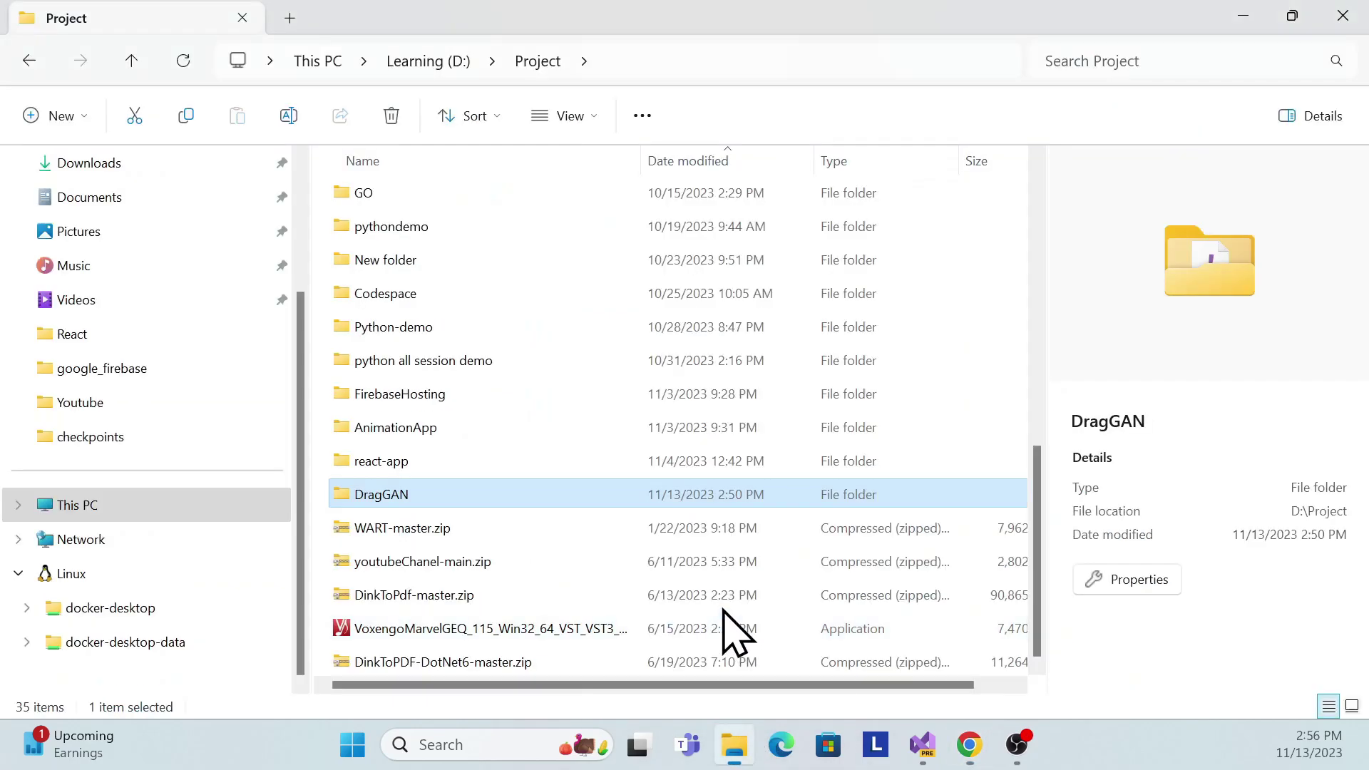
pyautogui.rightClick(957, 219)
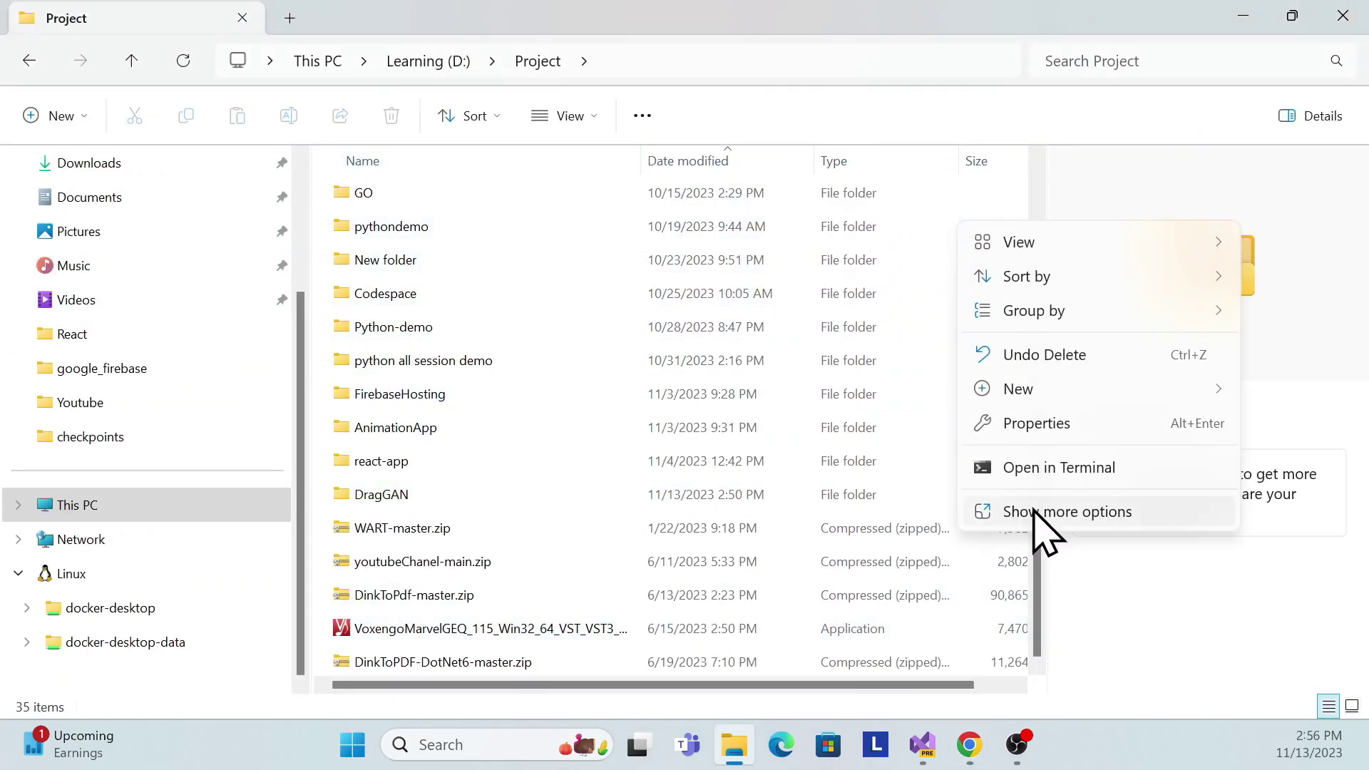
pyautogui.click(1045, 467)
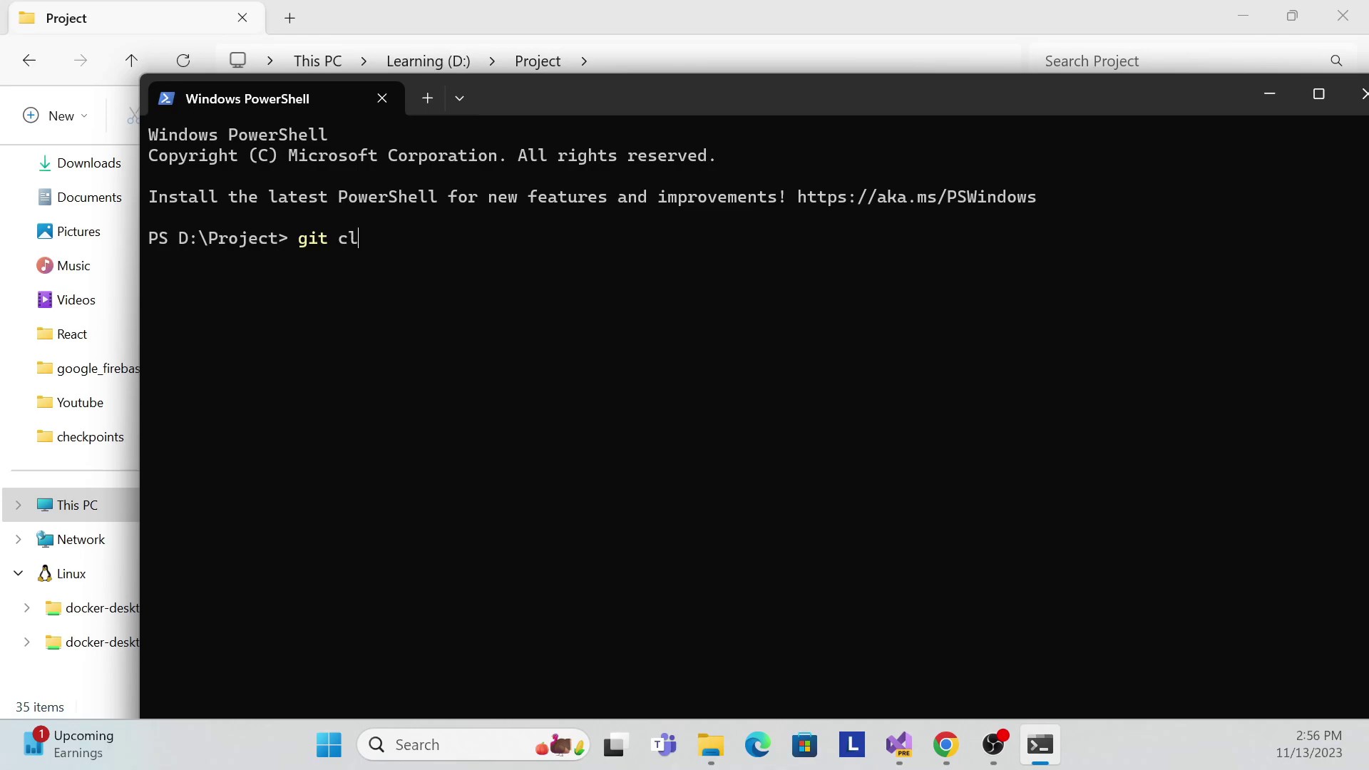
pyautogui.write('git clone')
pyautogui.hotkey('ctrl', 'v')
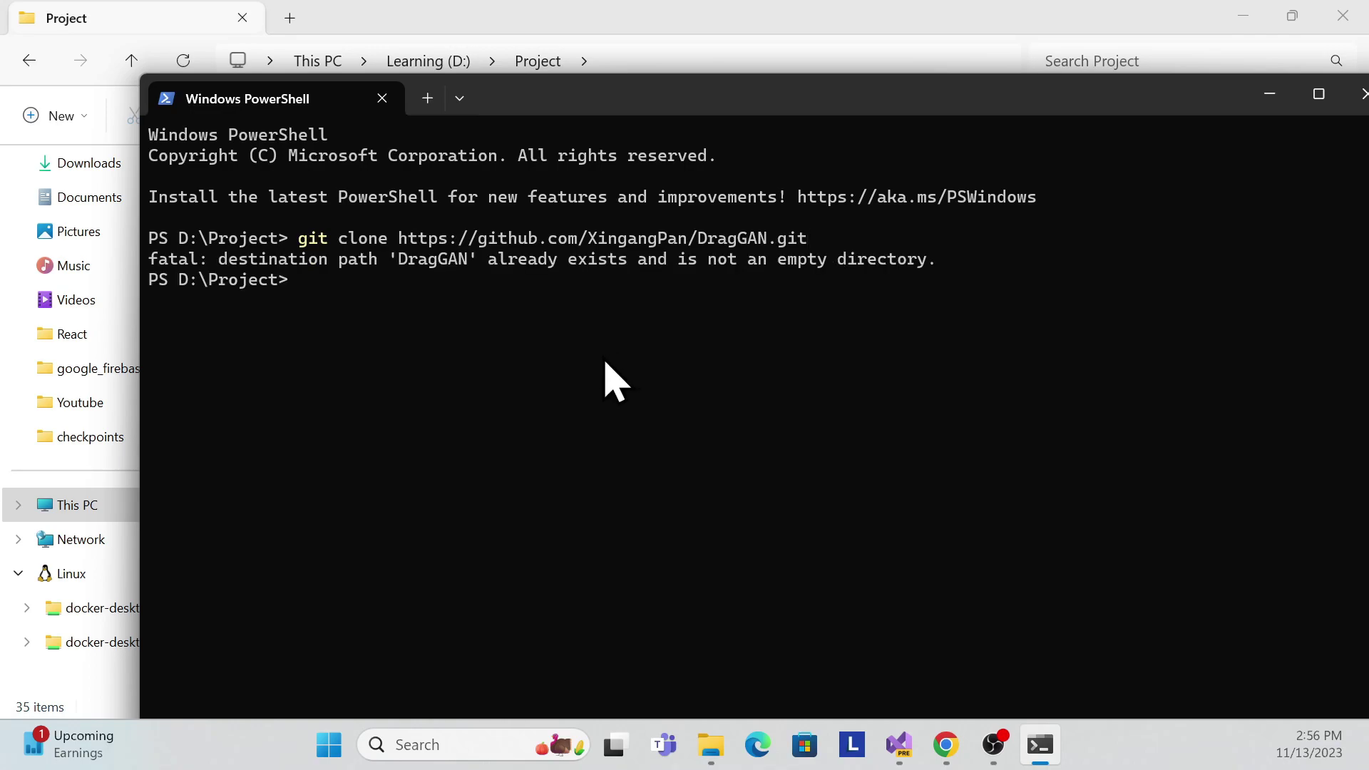
pyautogui.click(460, 100)
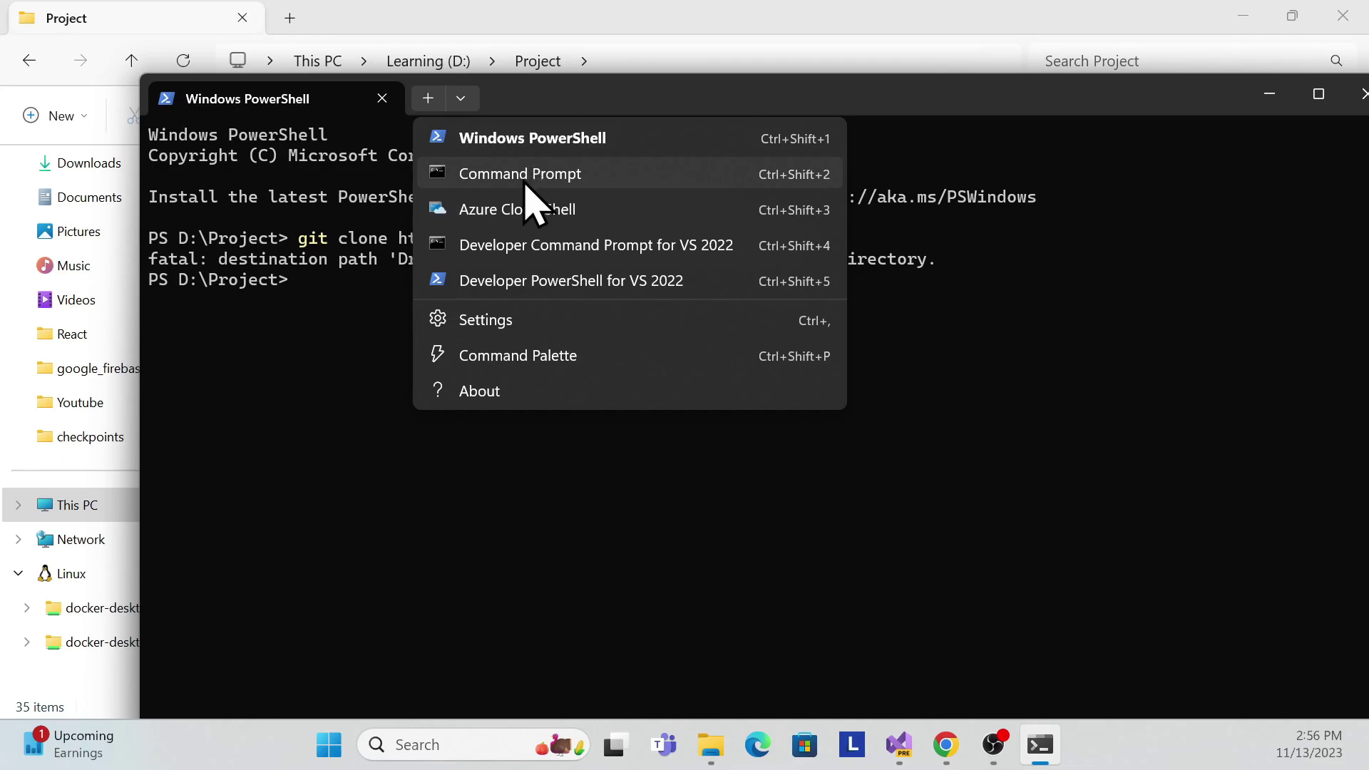
pyautogui.click(500, 182)
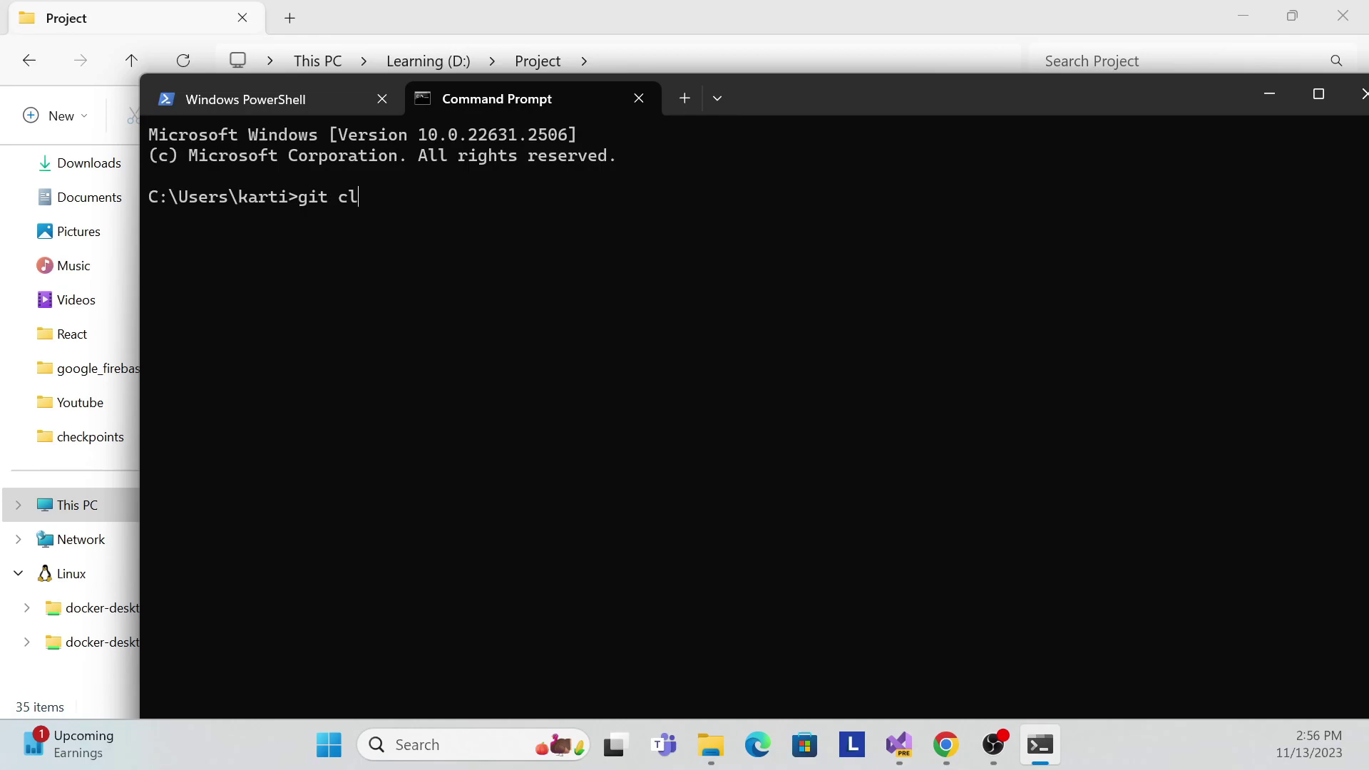
pyautogui.write('git clone')
pyautogui.hotkey('ctrl', 'v')
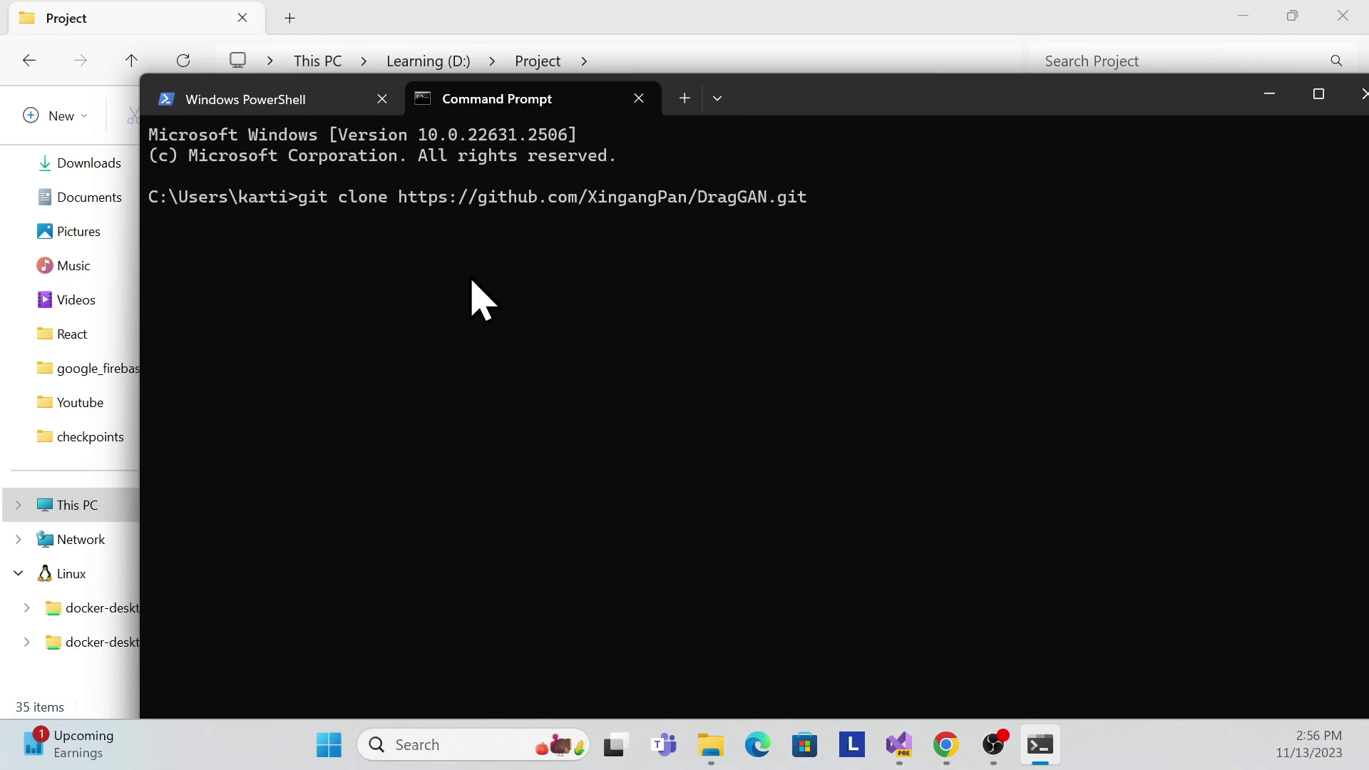
pyautogui.press('Return')
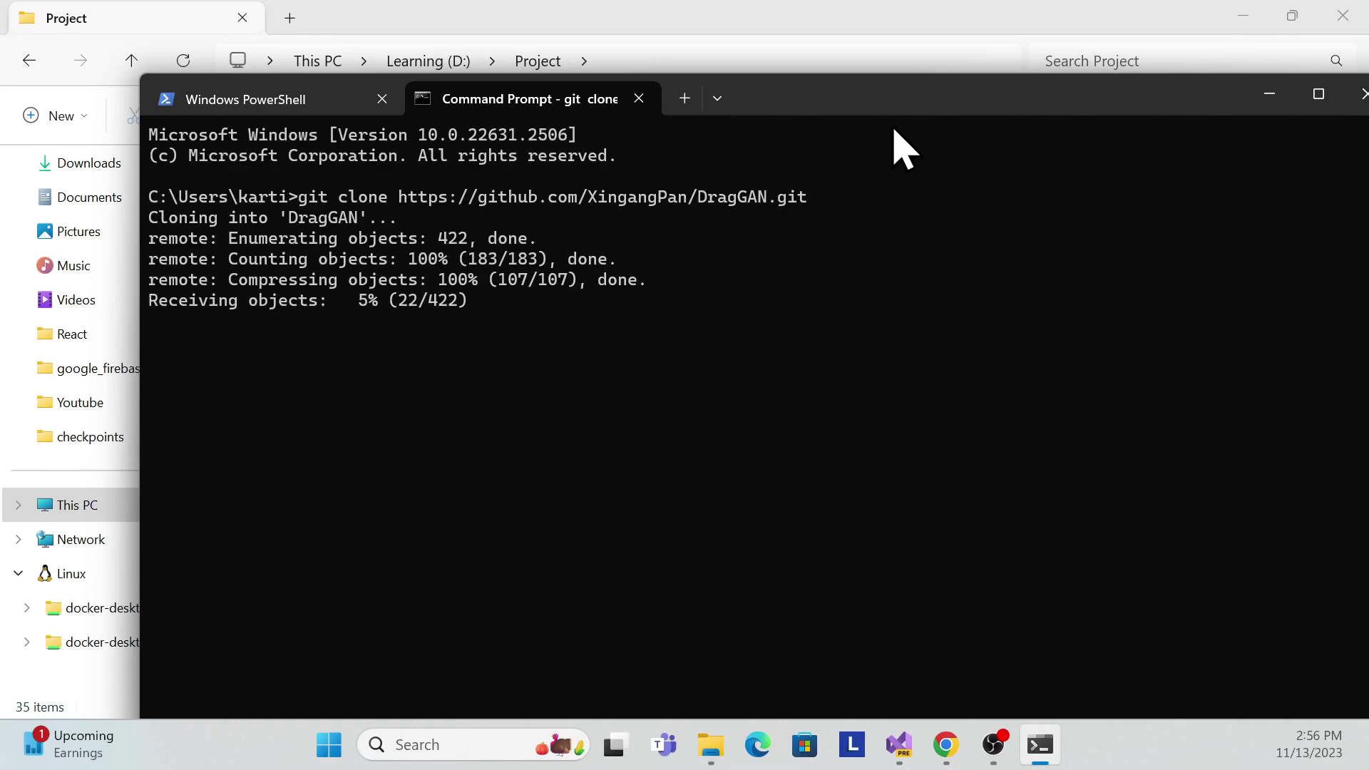
pyautogui.moveTo(893, 110); pyautogui.dragTo(776, 182)
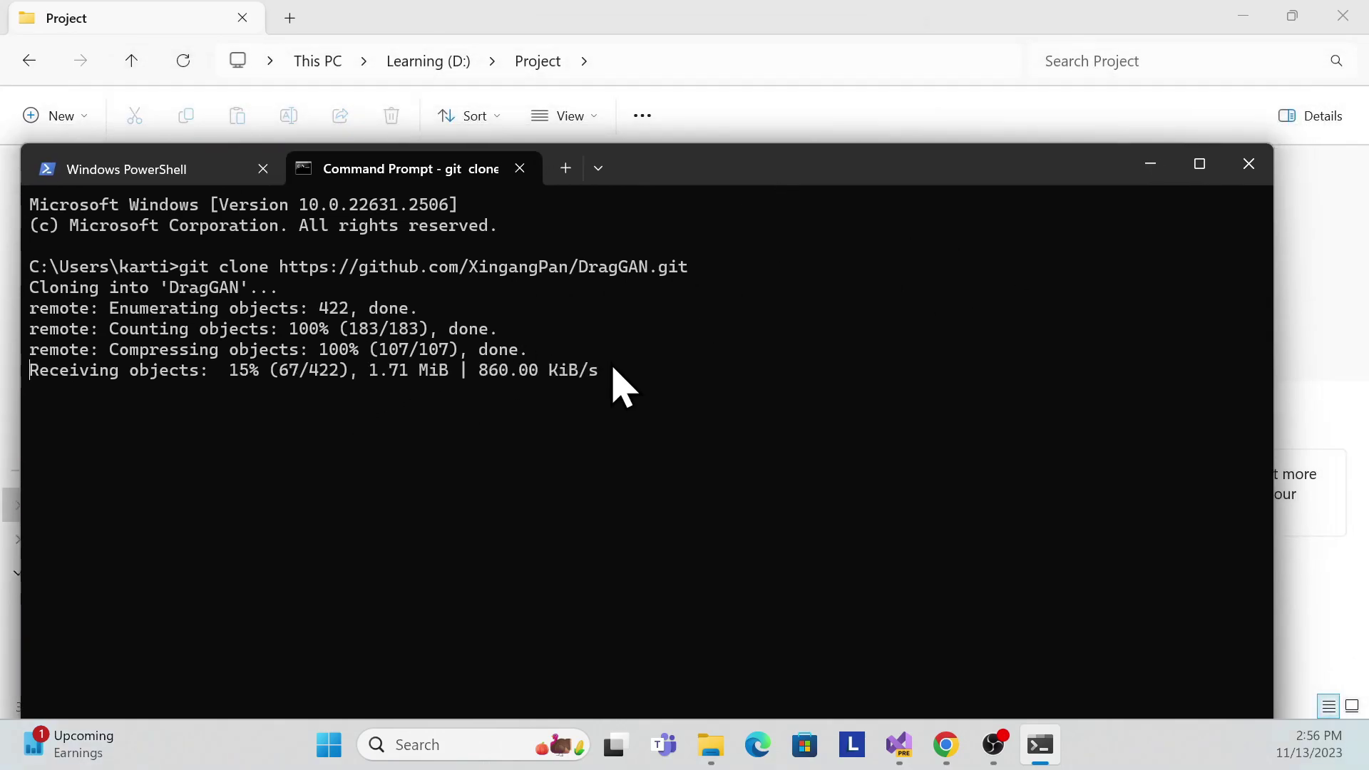
pyautogui.click(1249, 165)
pyautogui.click(575, 550)
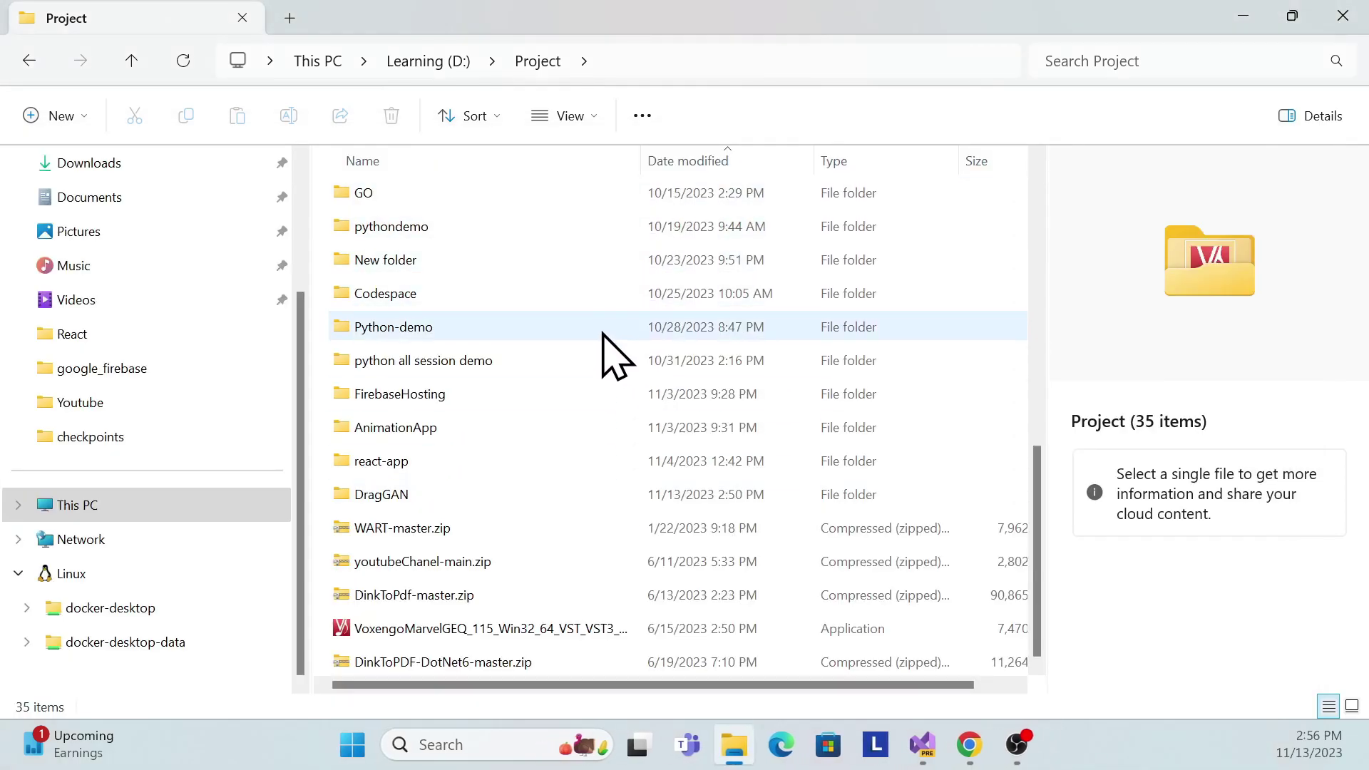
# - Start a ZIP download of the DragGAN repository from GitHub and cancel saving DragGAN-main.zip
pyautogui.hotkey('alt', 'Tab')
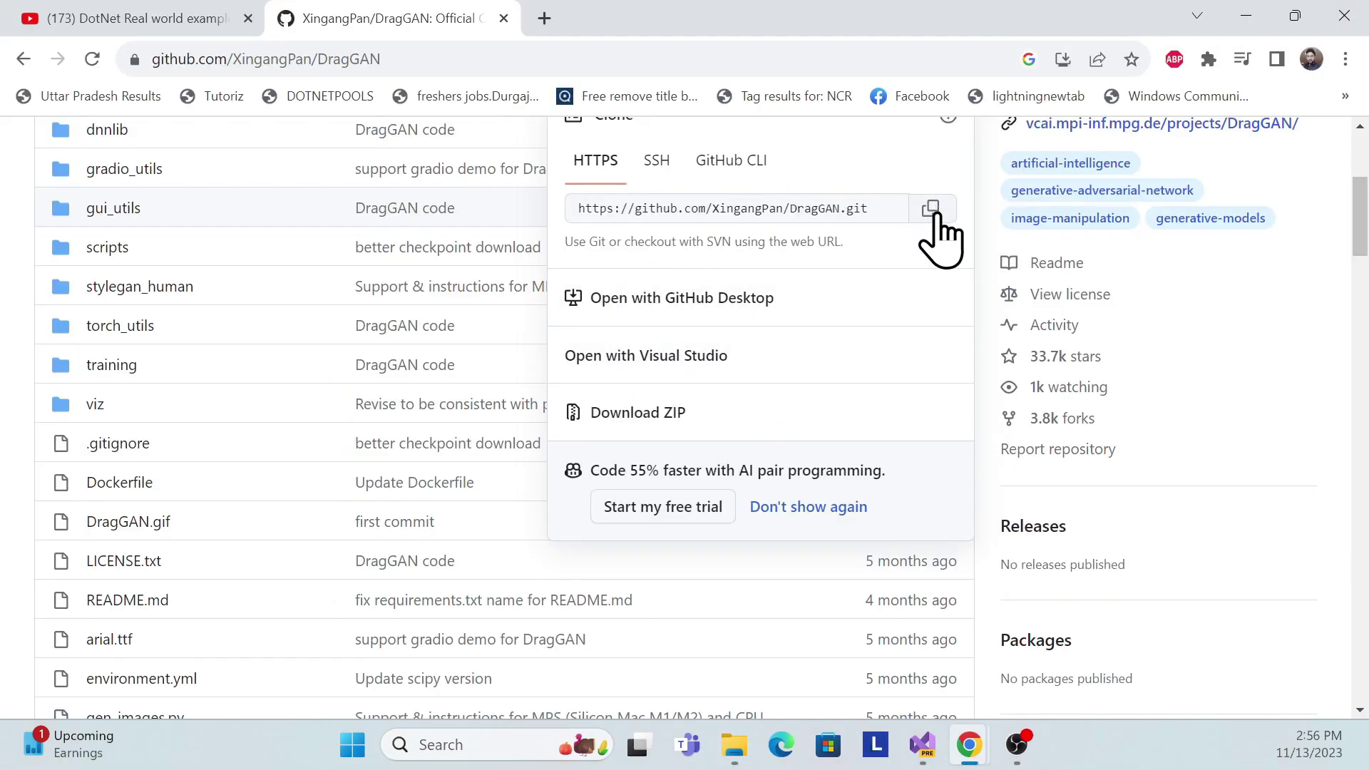
pyautogui.click(633, 413)
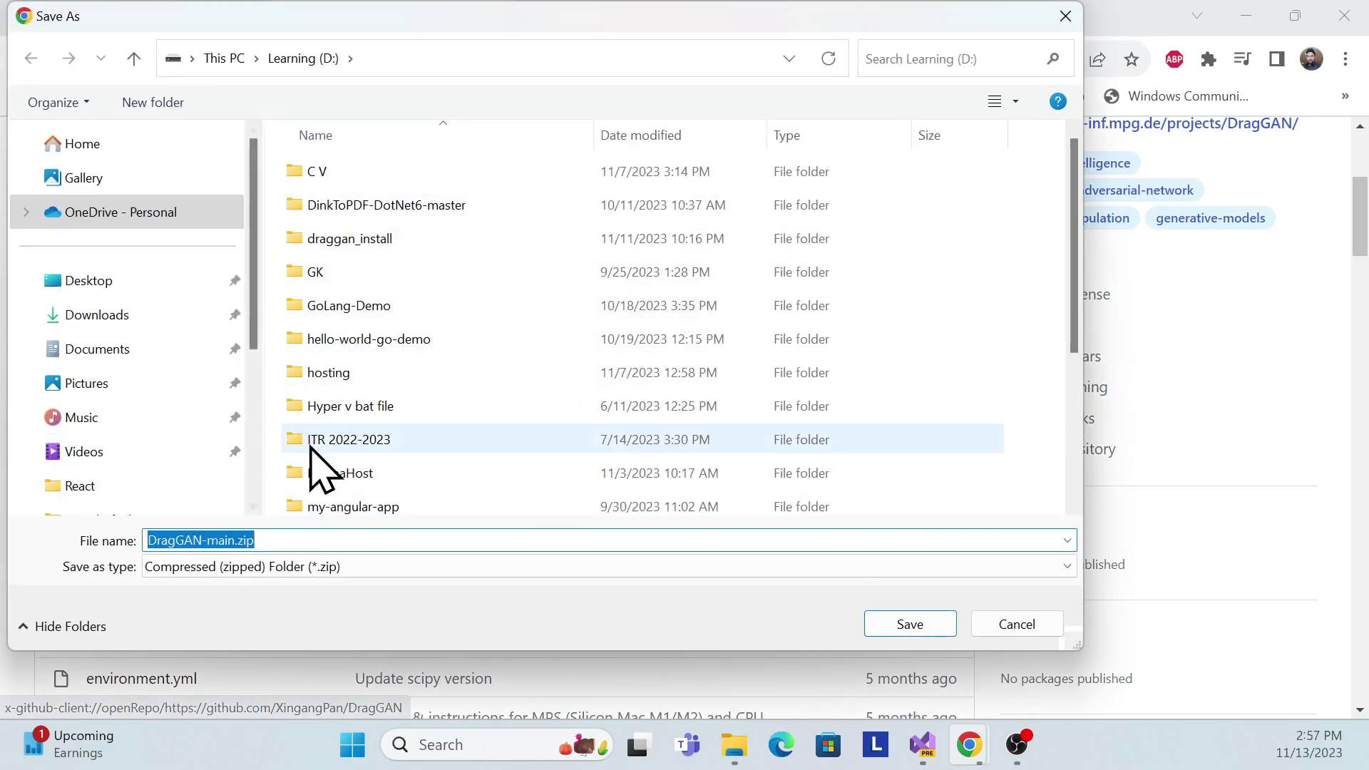
pyautogui.click(1017, 624)
# - Switch to File Explorer, open the DragGAN folder inside Project and look through its files and subfolders
pyautogui.hotkey('alt', 'Tab')
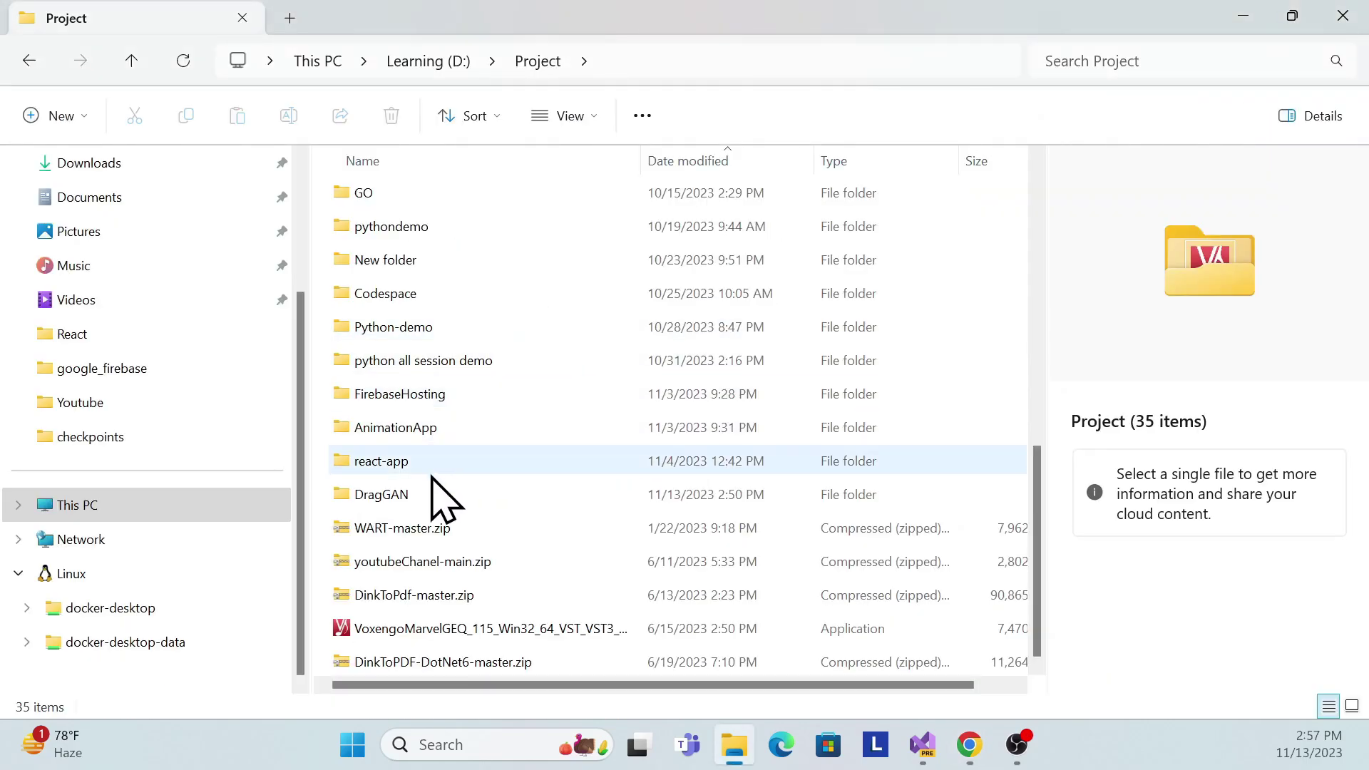
pyautogui.click(382, 493)
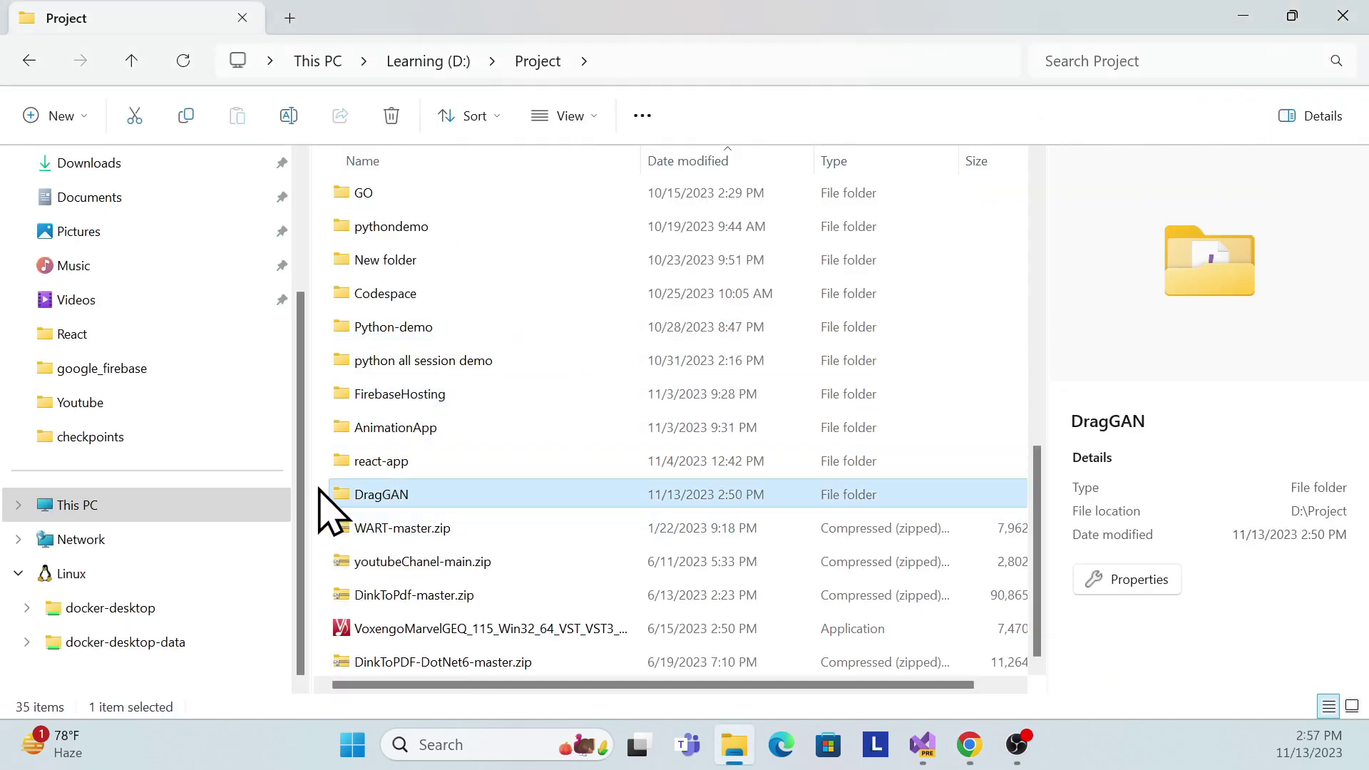
pyautogui.doubleClick(359, 499)
pyautogui.scroll(-3, 452, 422)
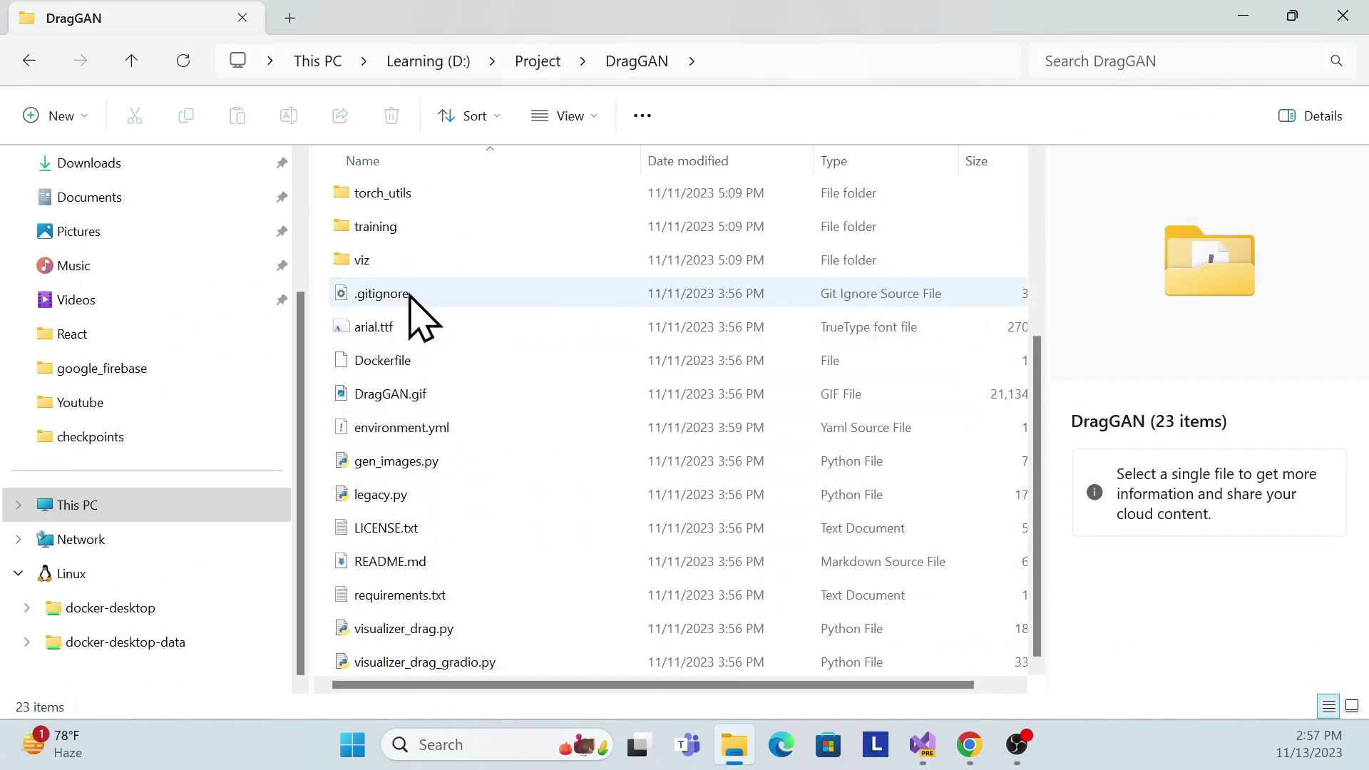
pyautogui.scroll(3, 474, 520)
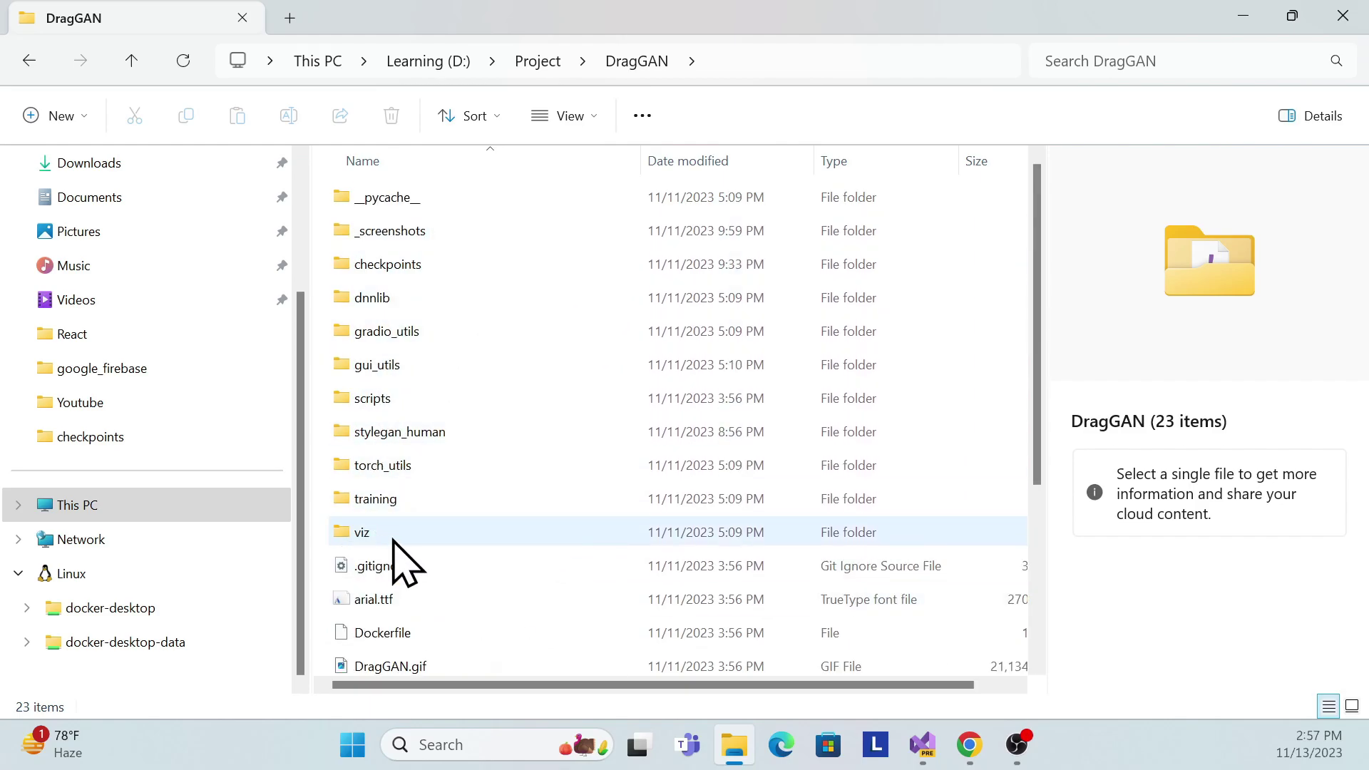
pyautogui.scroll(-3, 464, 499)
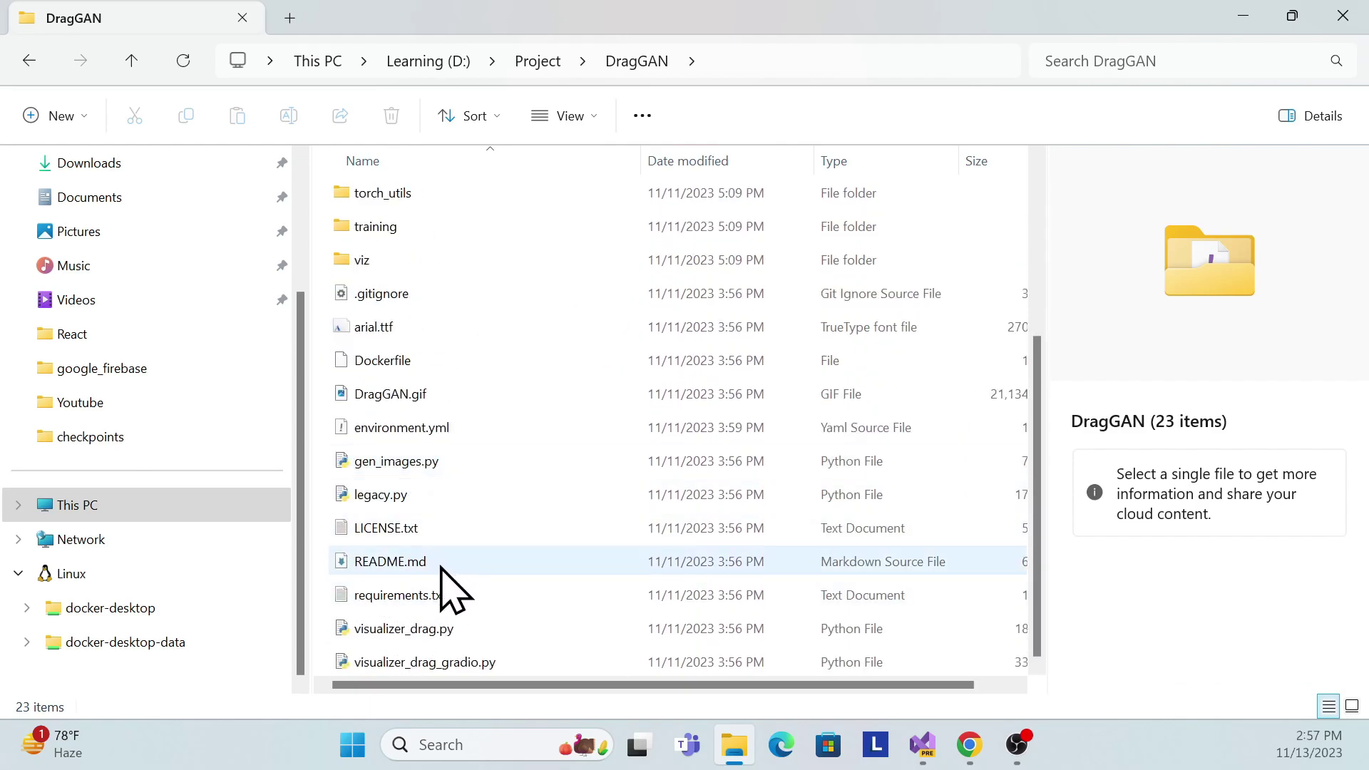
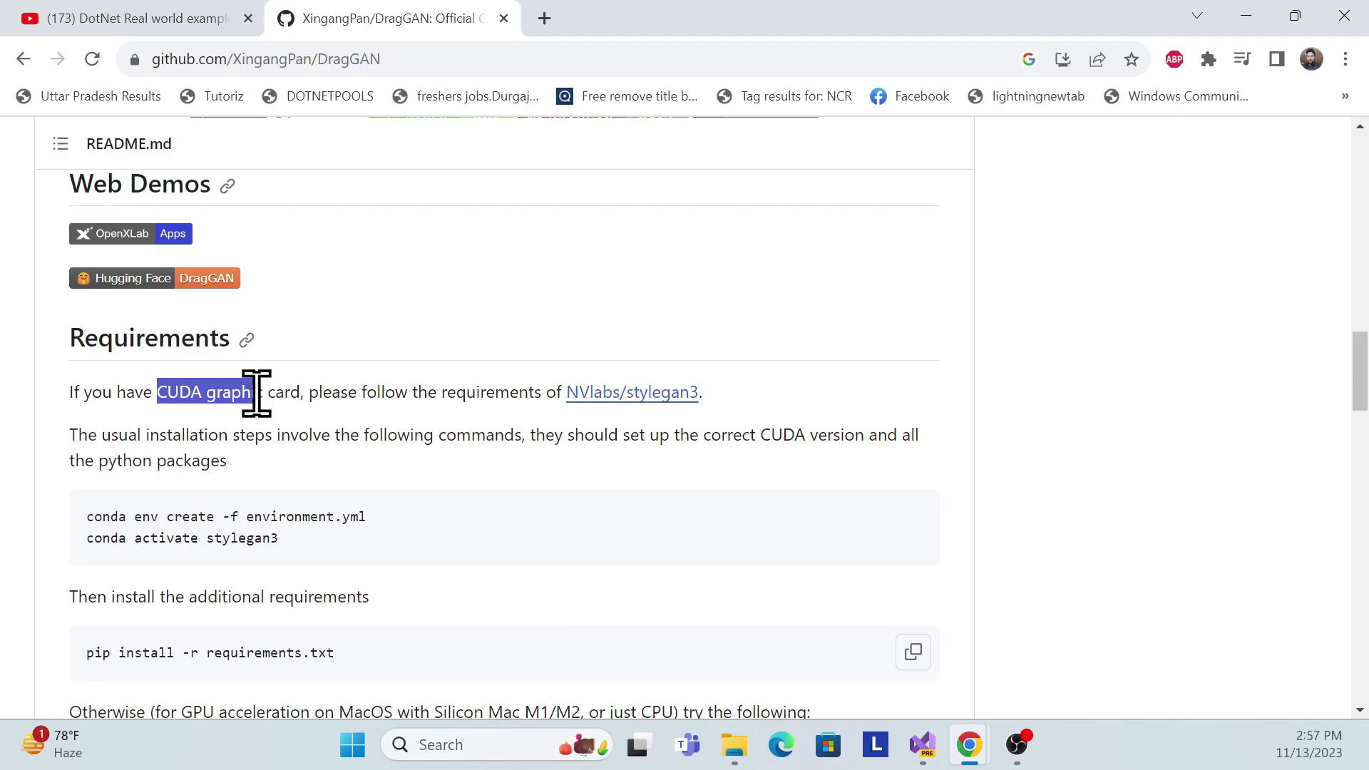
# - Search Google for "cuda toolkit install" in a new tab and open NVIDIA's CUDA Toolkit 12.3 Downloads page
pyautogui.click(545, 19)
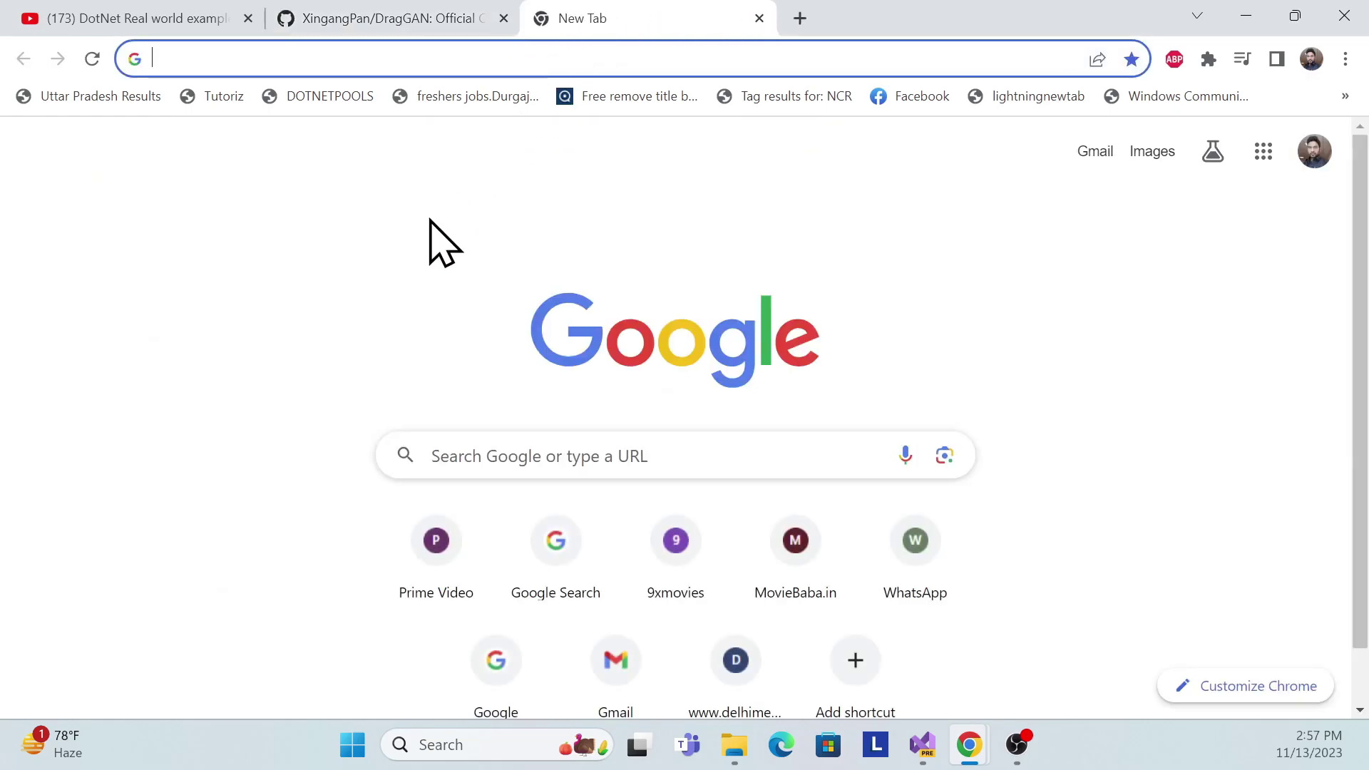
pyautogui.write('cud')
pyautogui.press('Right')
pyautogui.press('Return')
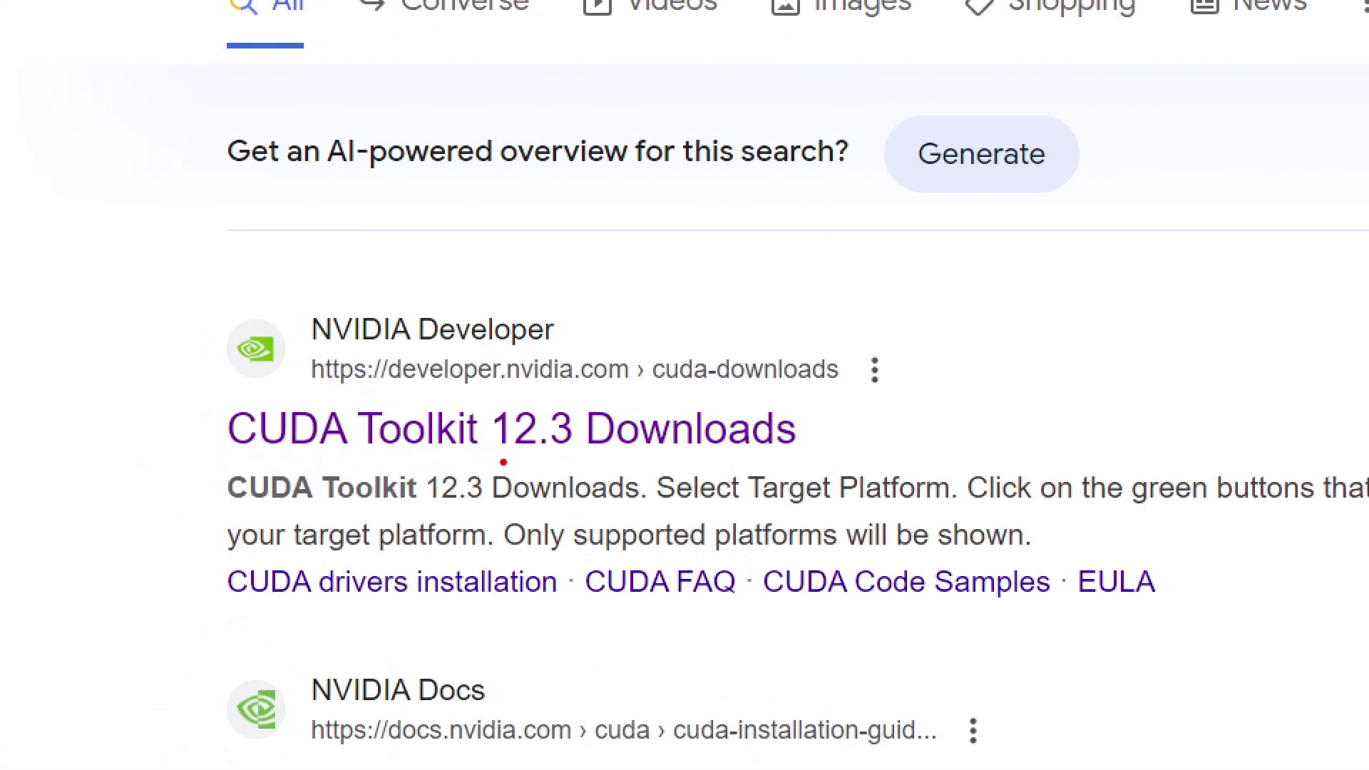
pyautogui.middleClick(485, 437)
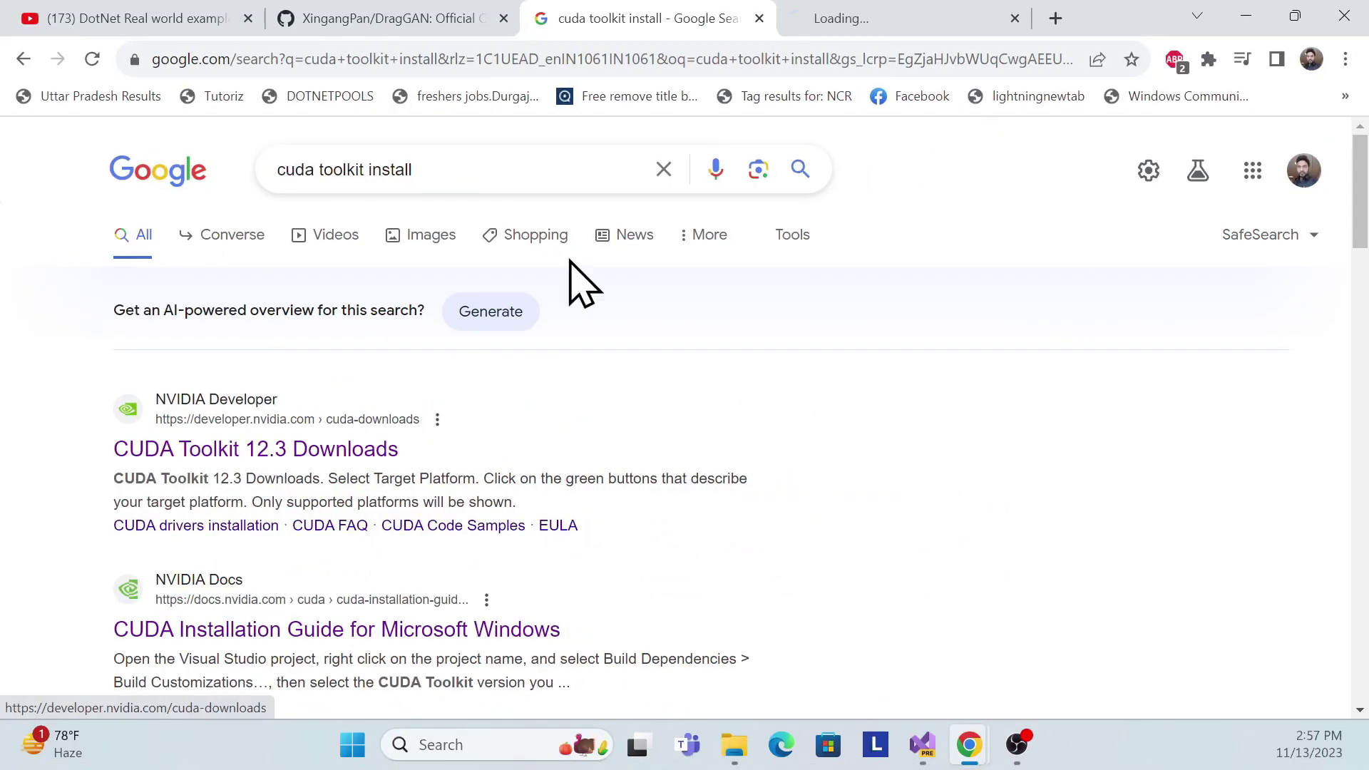
pyautogui.click(848, 20)
pyautogui.scroll(-3, 663, 450)
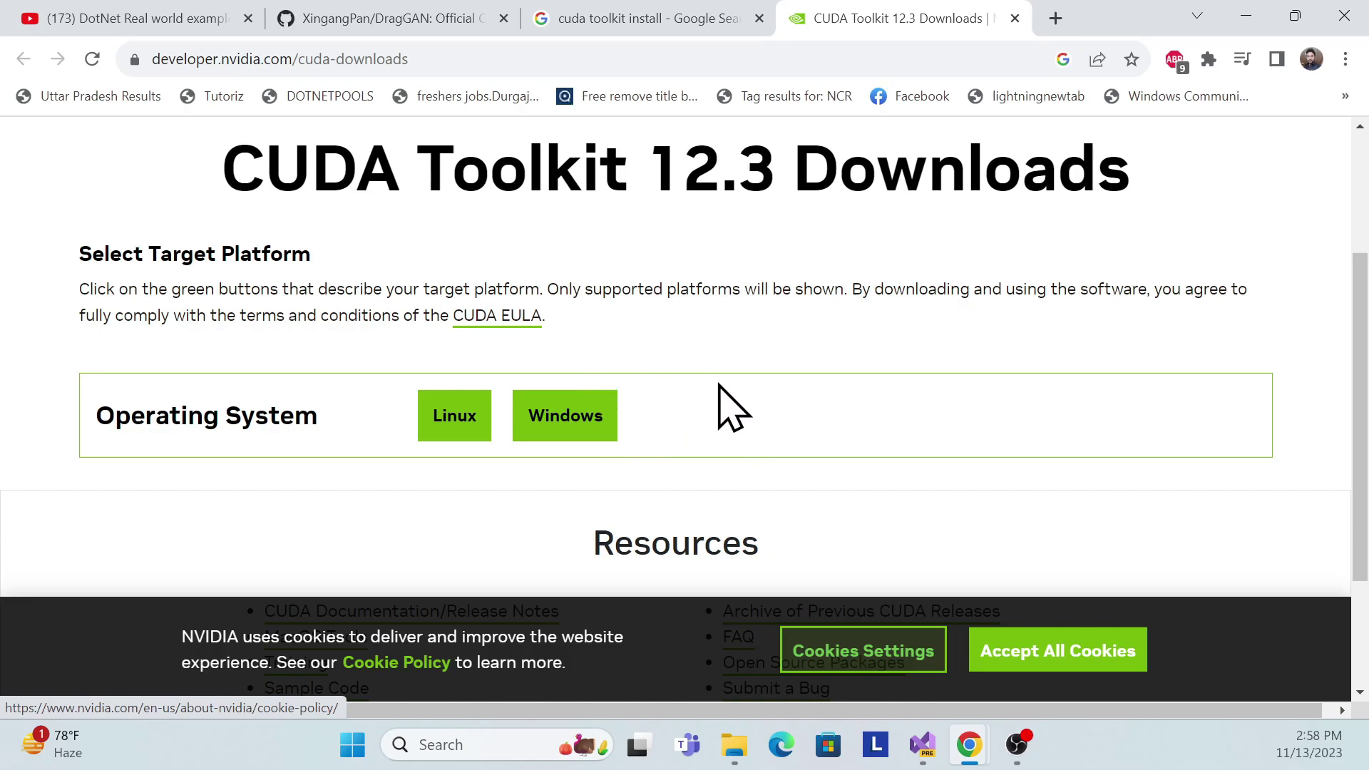
pyautogui.moveTo(923, 745)
pyautogui.click(999, 656)
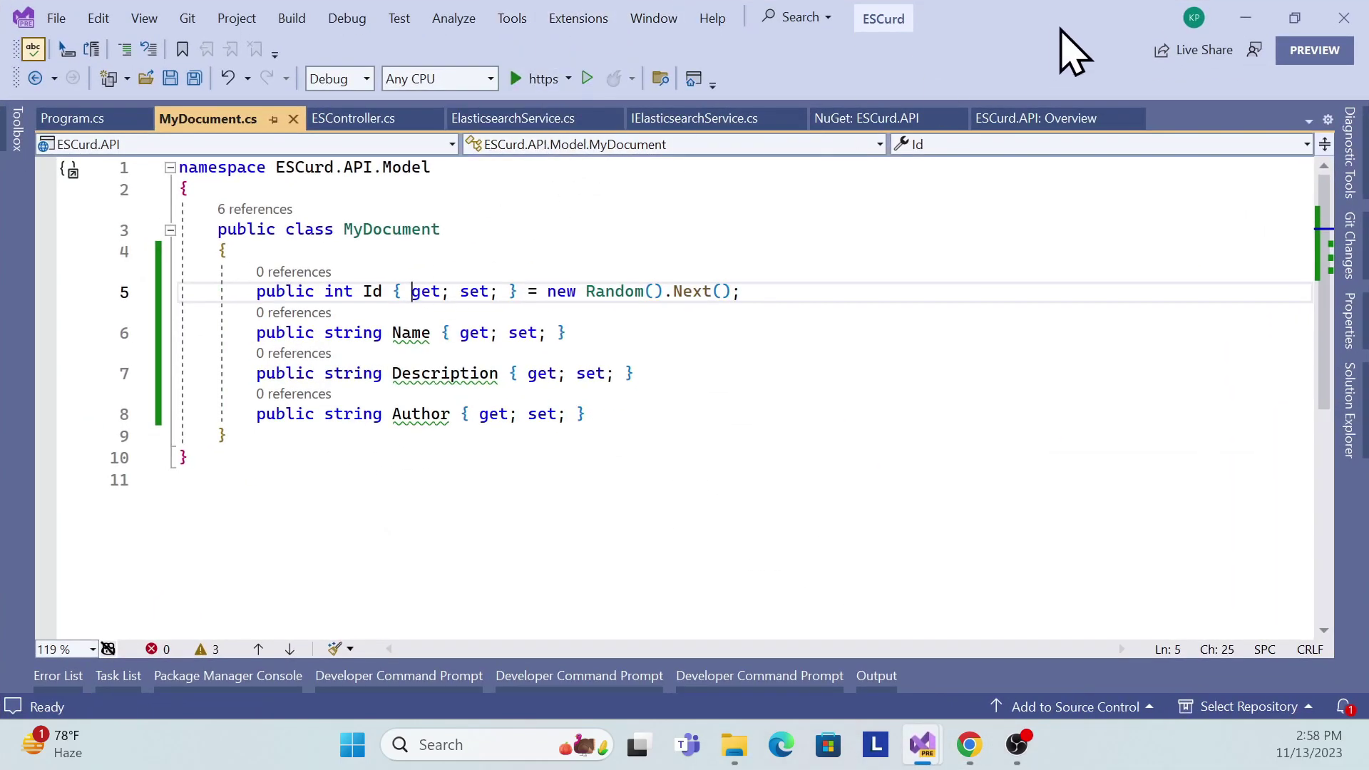
pyautogui.click(1247, 17)
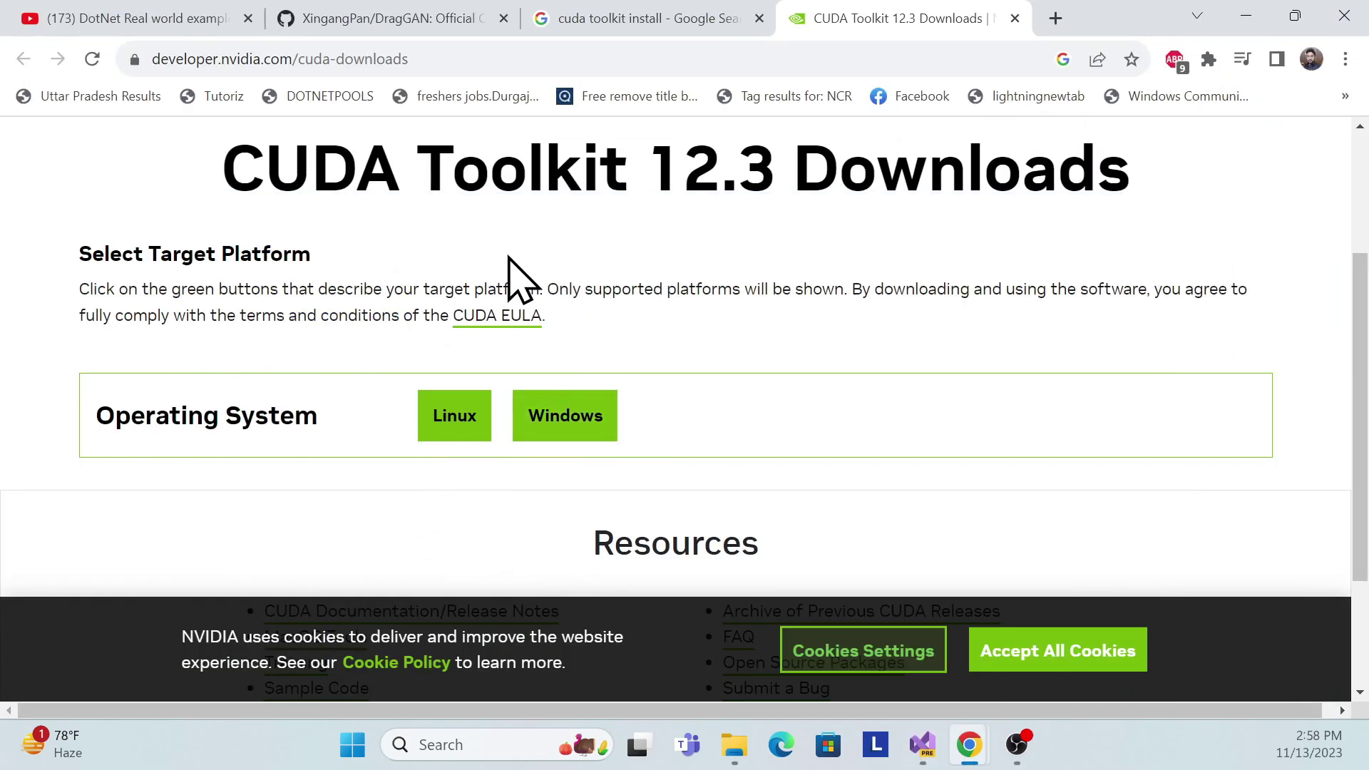
# - Switch to Visual Studio, open Get Tools and Features, and view the installer's individual components and workloads
pyautogui.hotkey('alt', 'Tab')
pyautogui.click(578, 20)
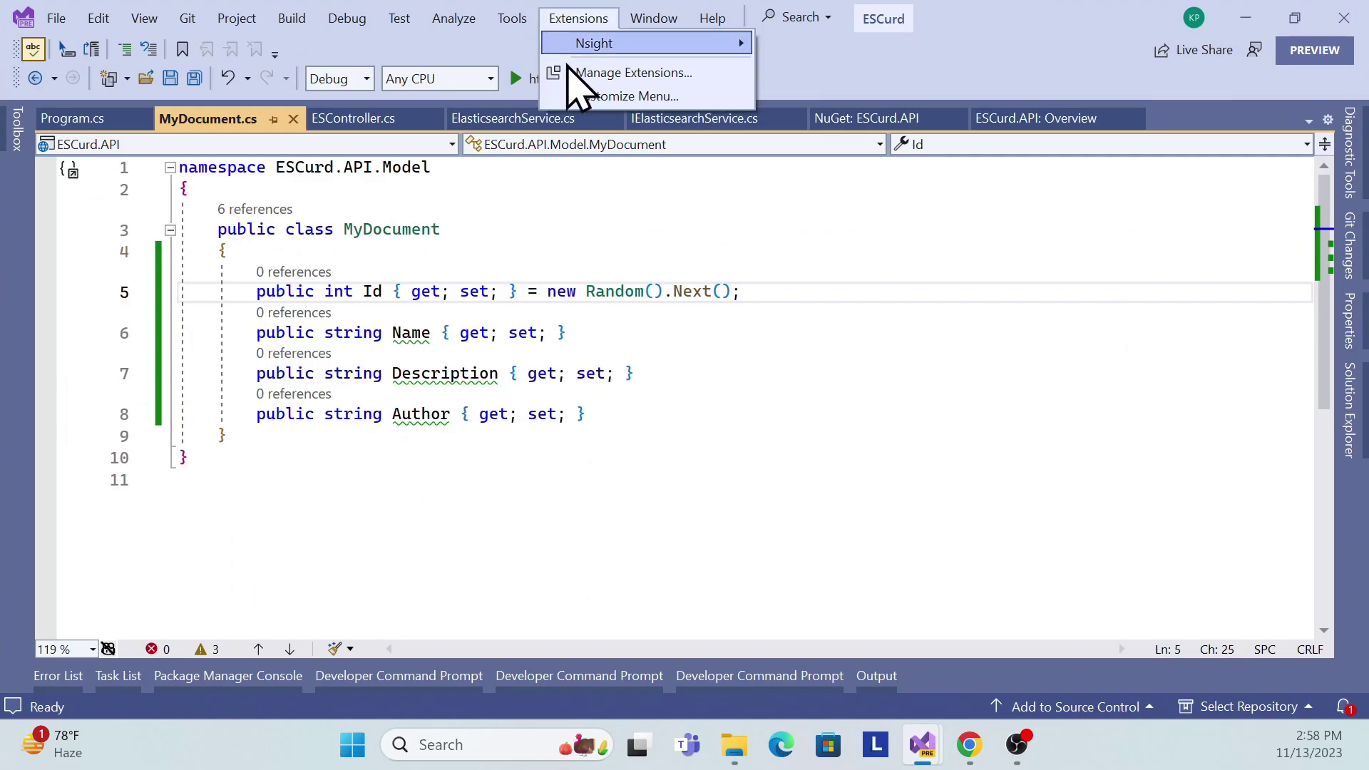
pyautogui.moveTo(515, 21)
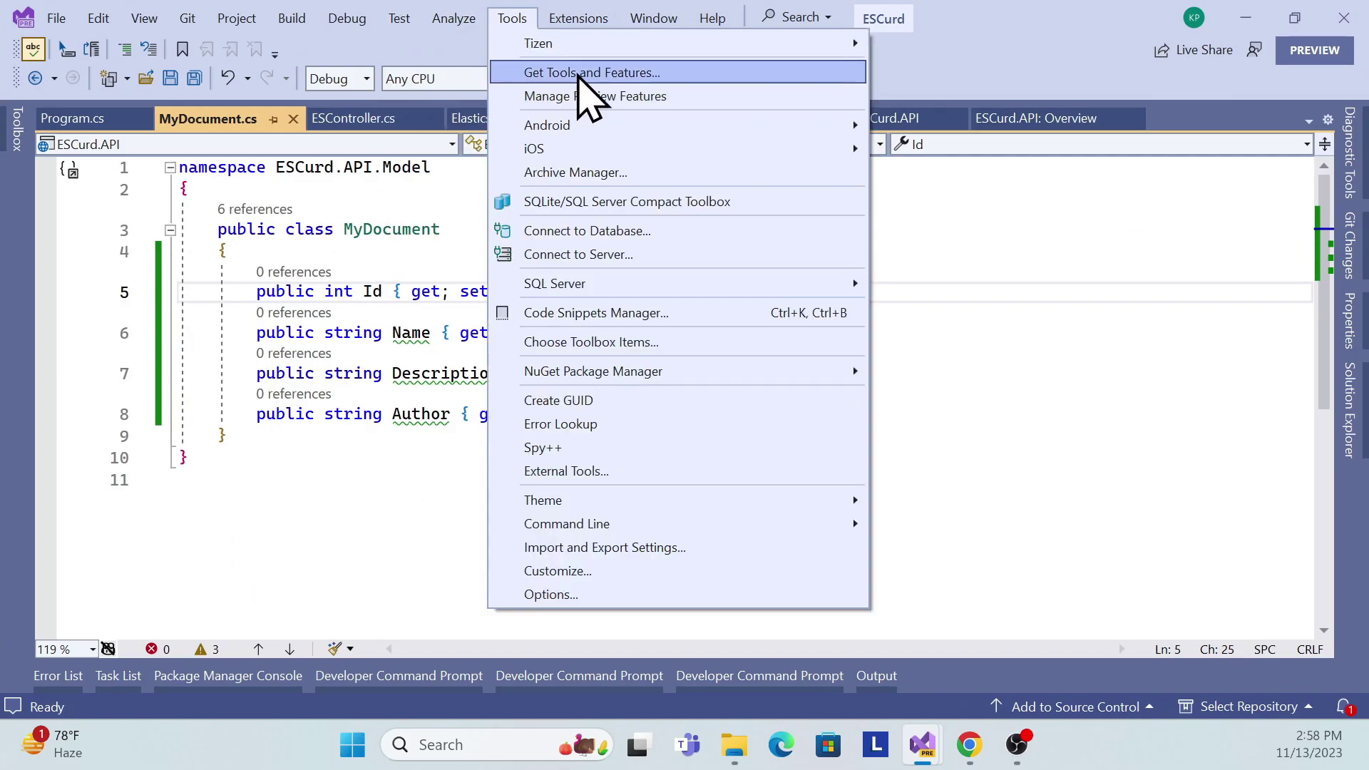
pyautogui.click(579, 75)
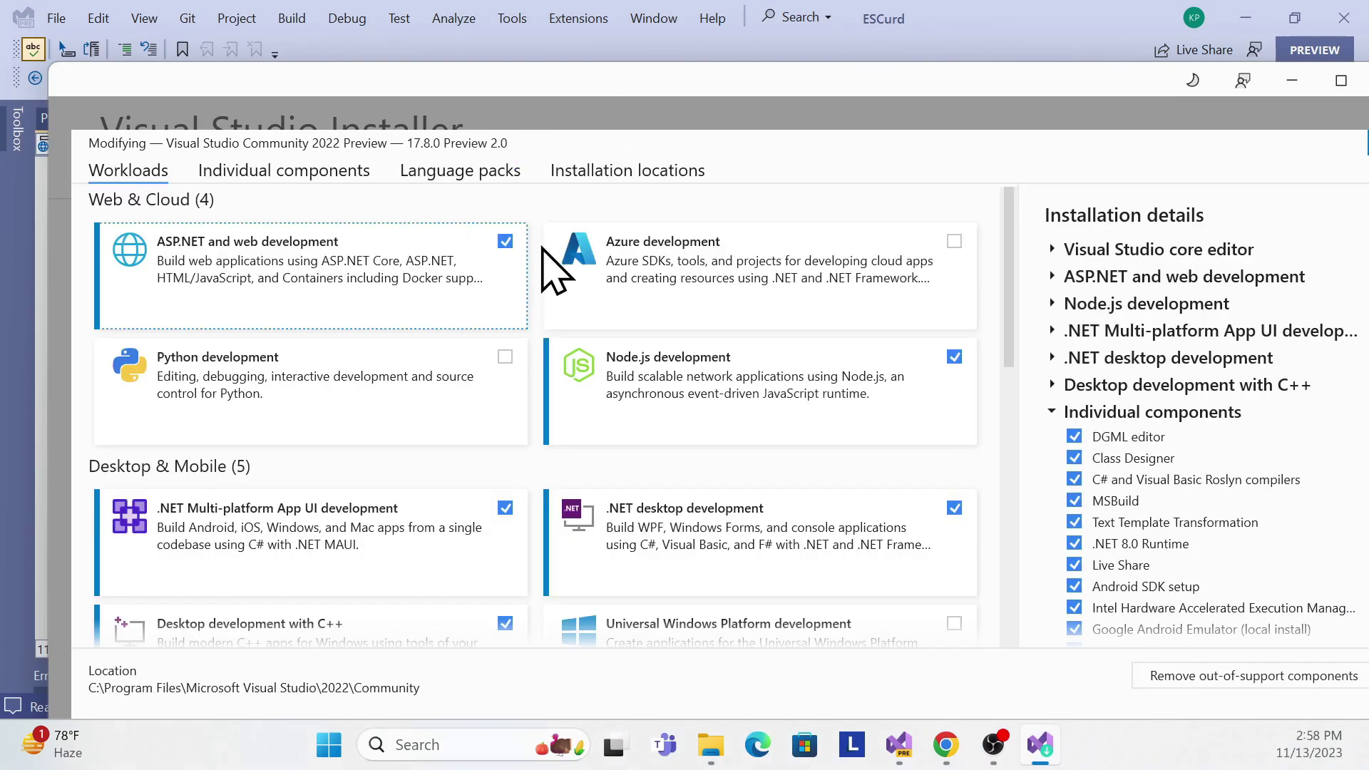
pyautogui.click(342, 168)
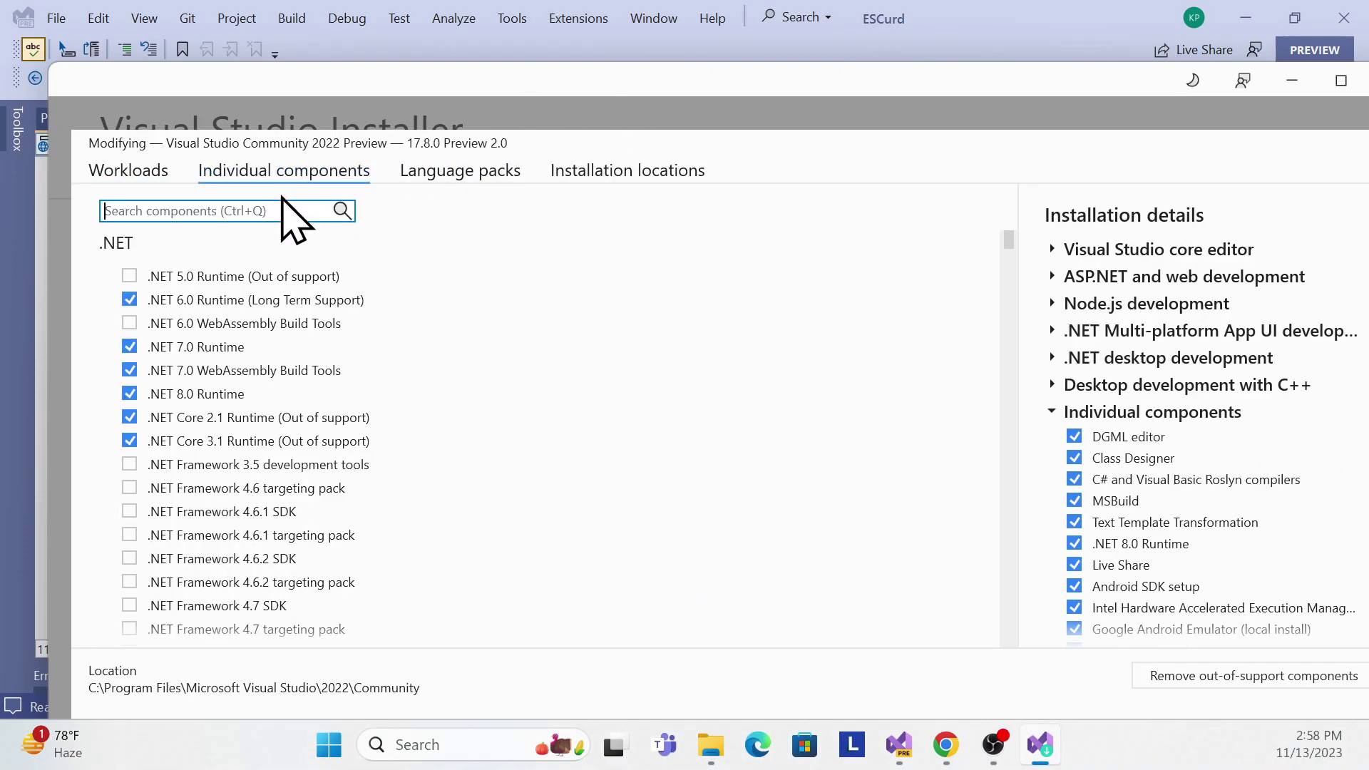
pyautogui.click(140, 173)
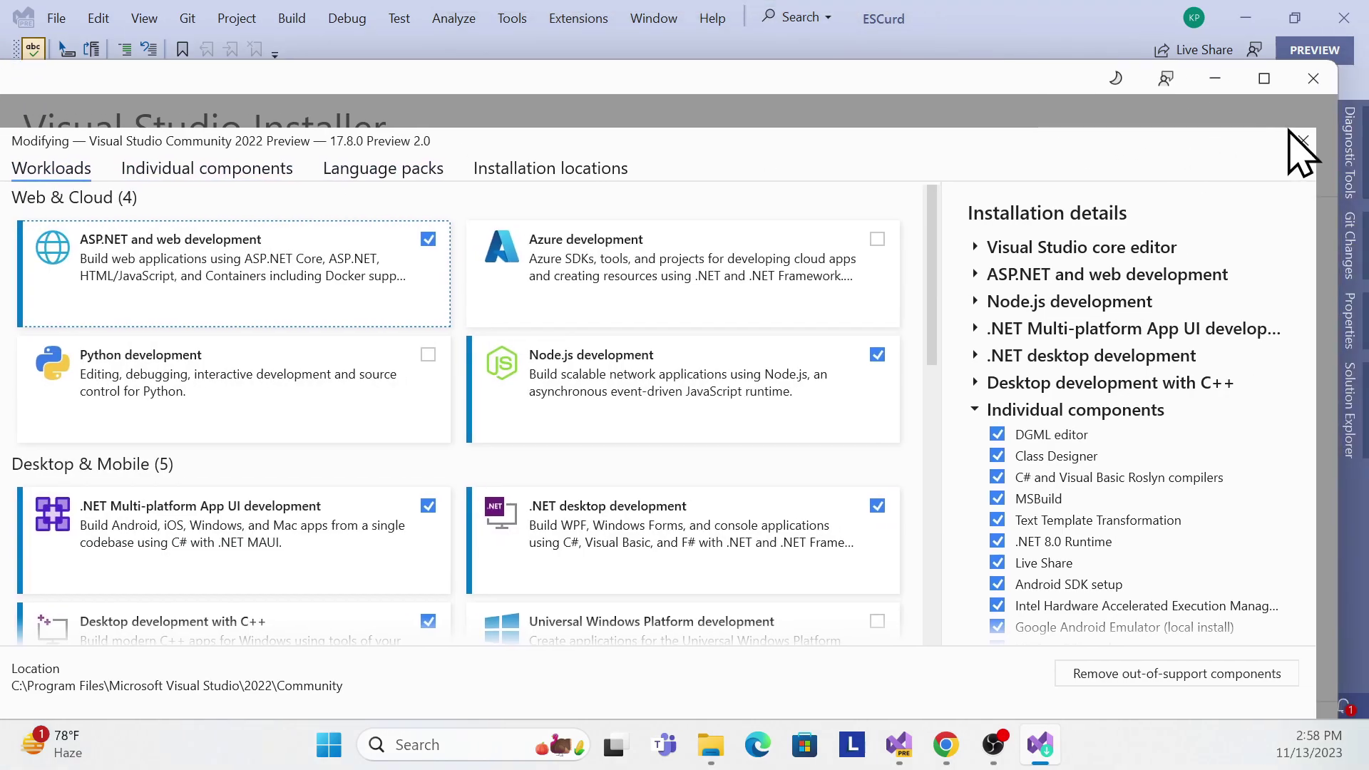
# - Open the modification view of Visual Studio Build Tools 2022, examine the optional Desktop development with C++ components, and close the installer
pyautogui.click(1310, 142)
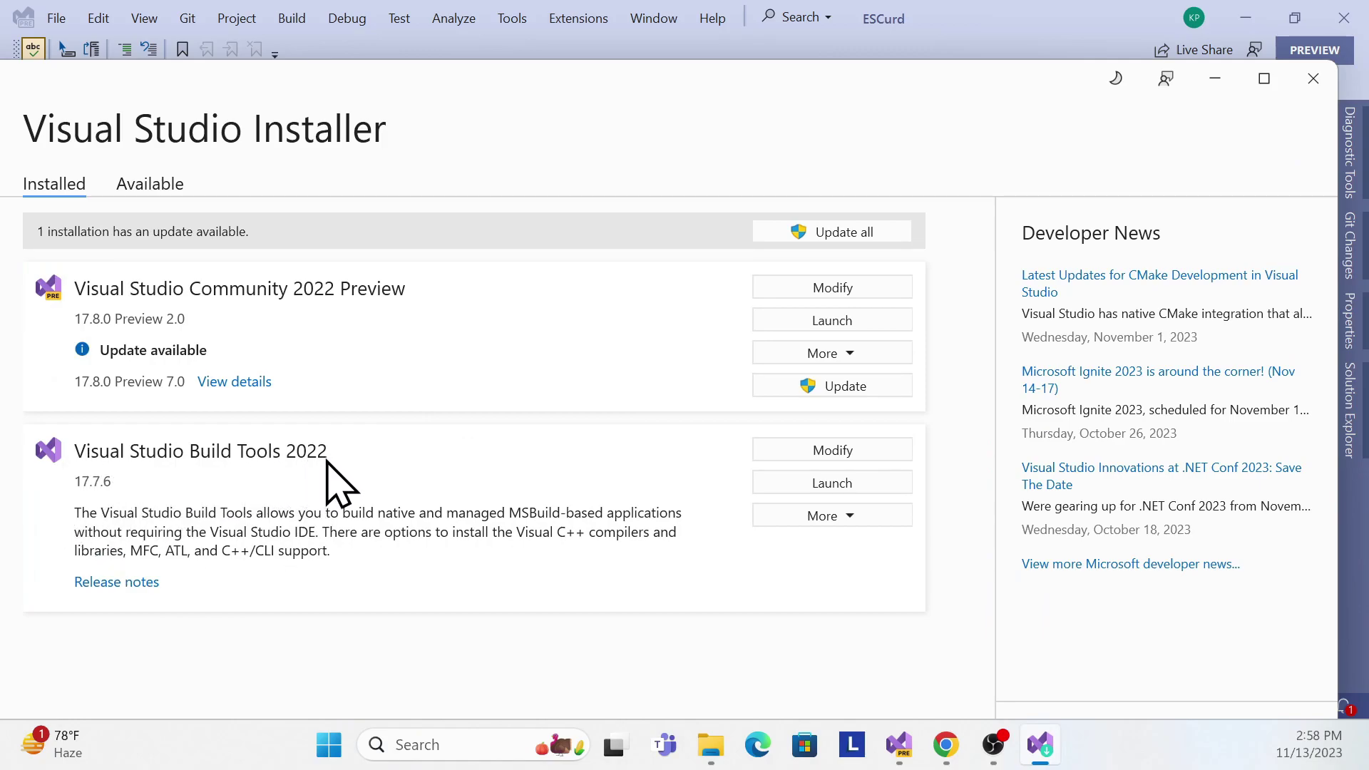
pyautogui.click(845, 453)
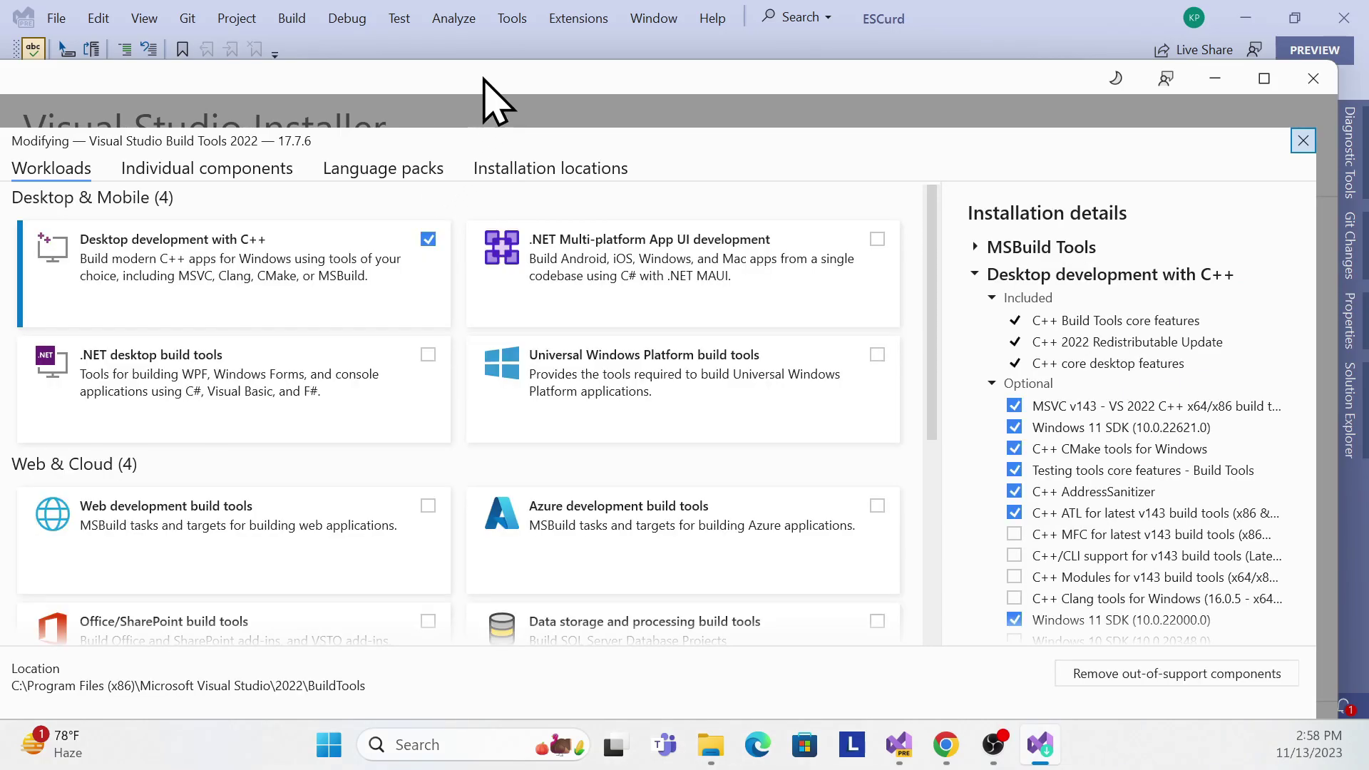
pyautogui.scroll(-1, 317, 520)
pyautogui.scroll(1, 318, 520)
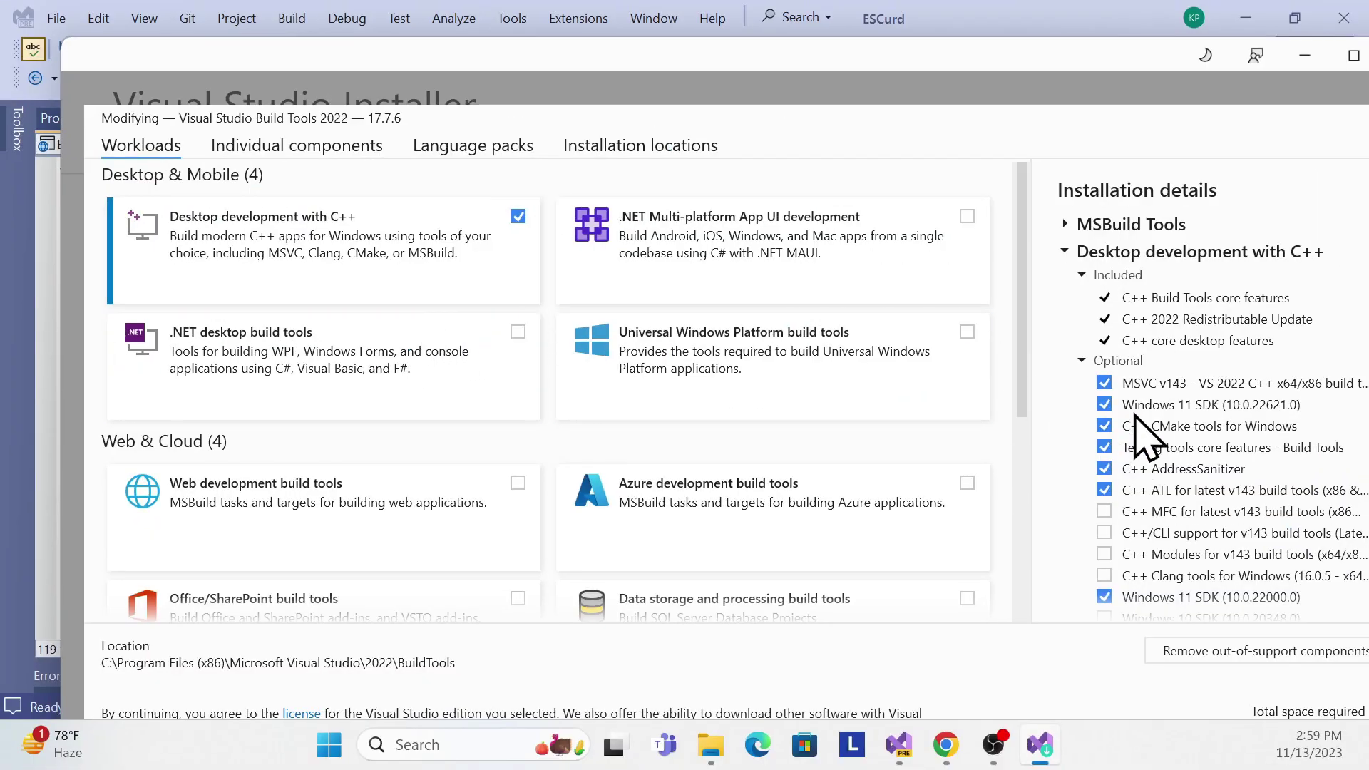
pyautogui.moveTo(1123, 89); pyautogui.dragTo(958, 89)
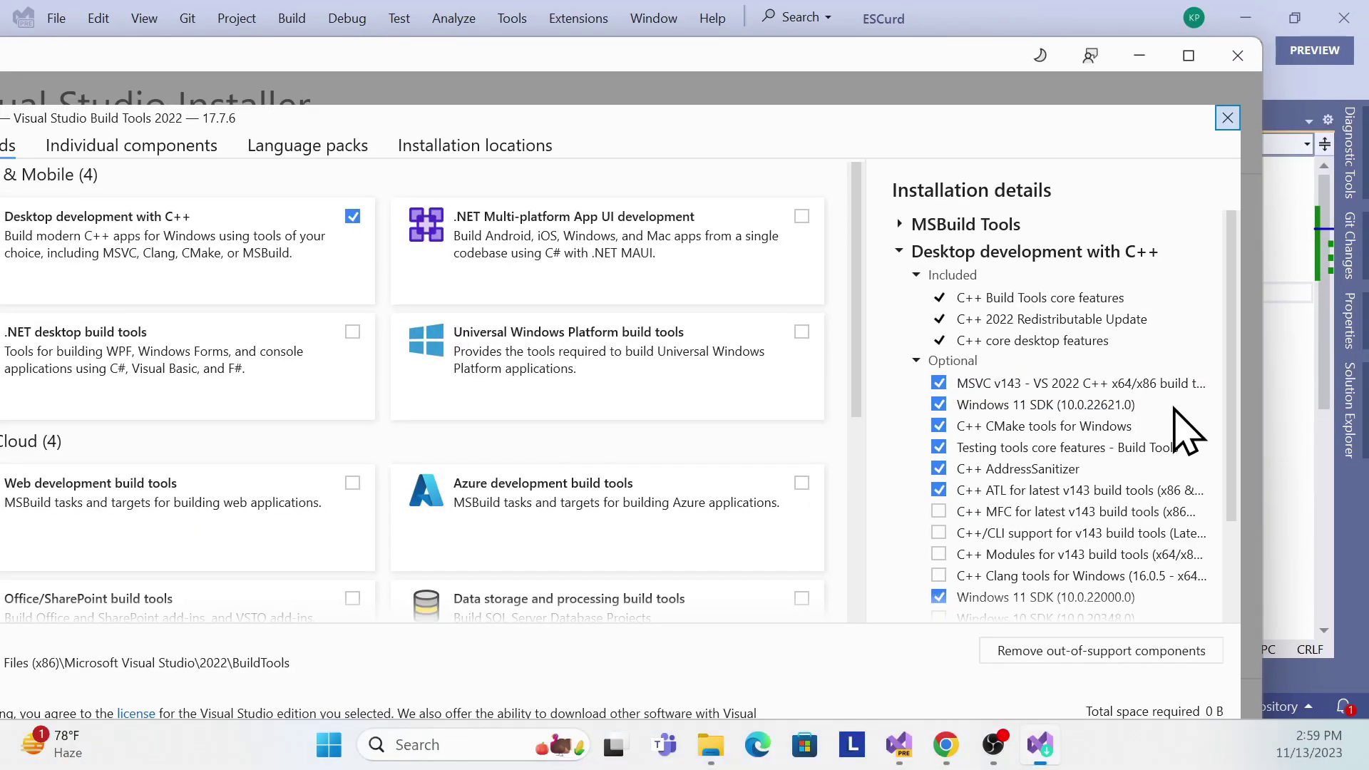
pyautogui.scroll(-4, 1110, 500)
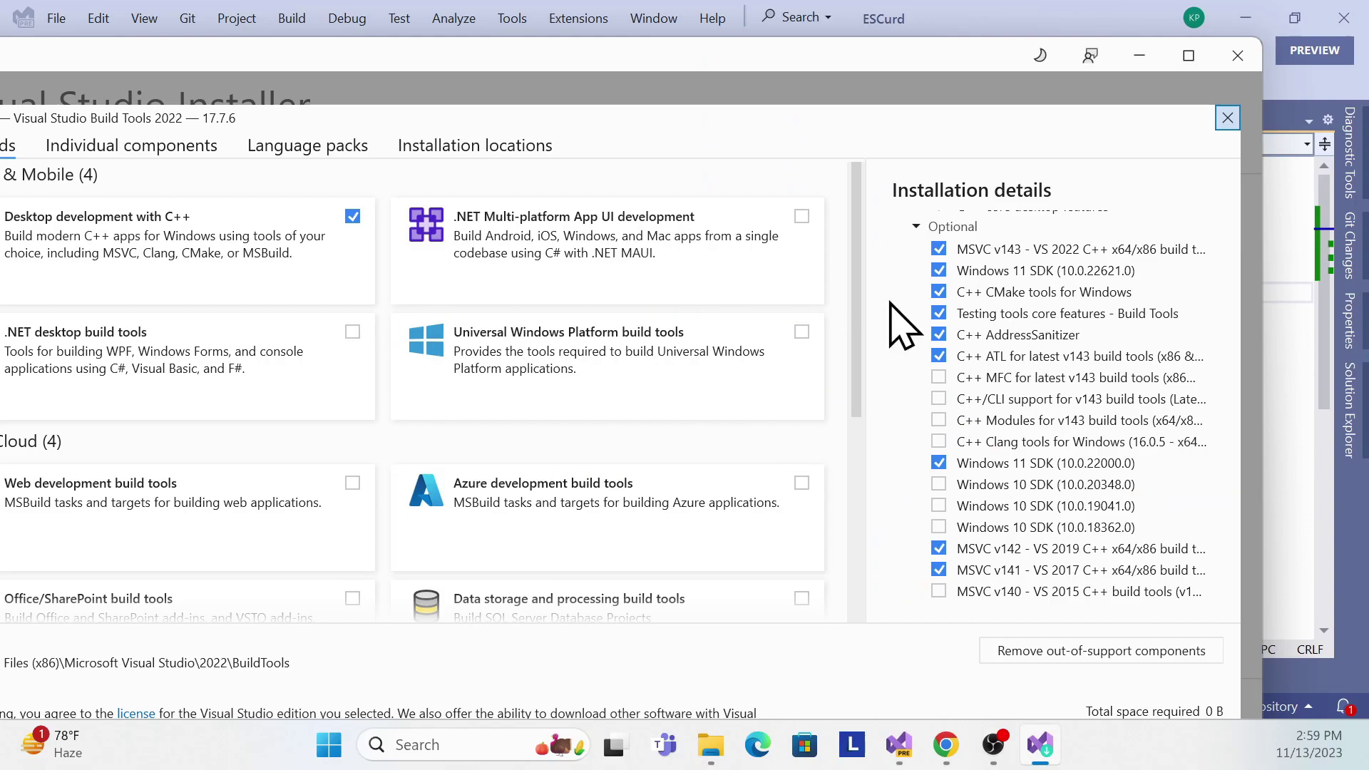
pyautogui.moveTo(615, 65); pyautogui.dragTo(708, 58)
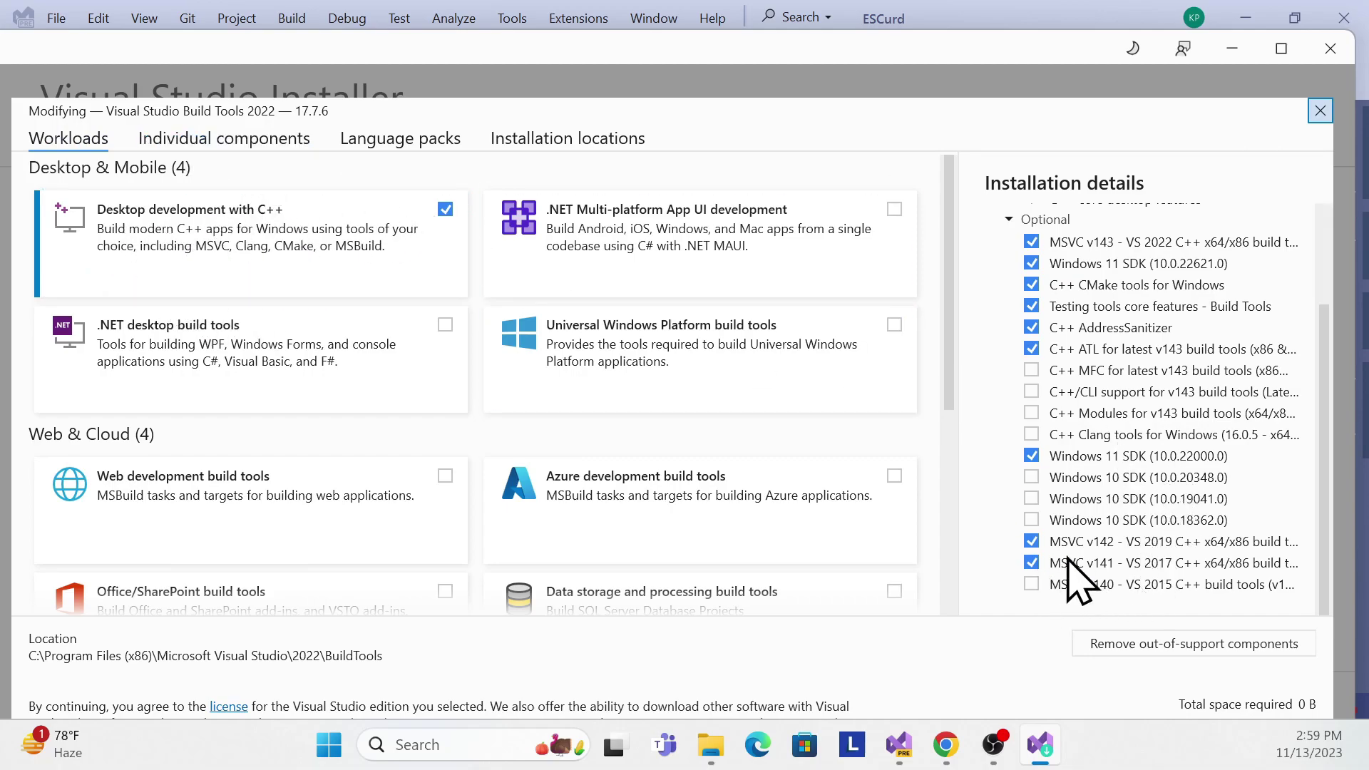
pyautogui.click(1321, 114)
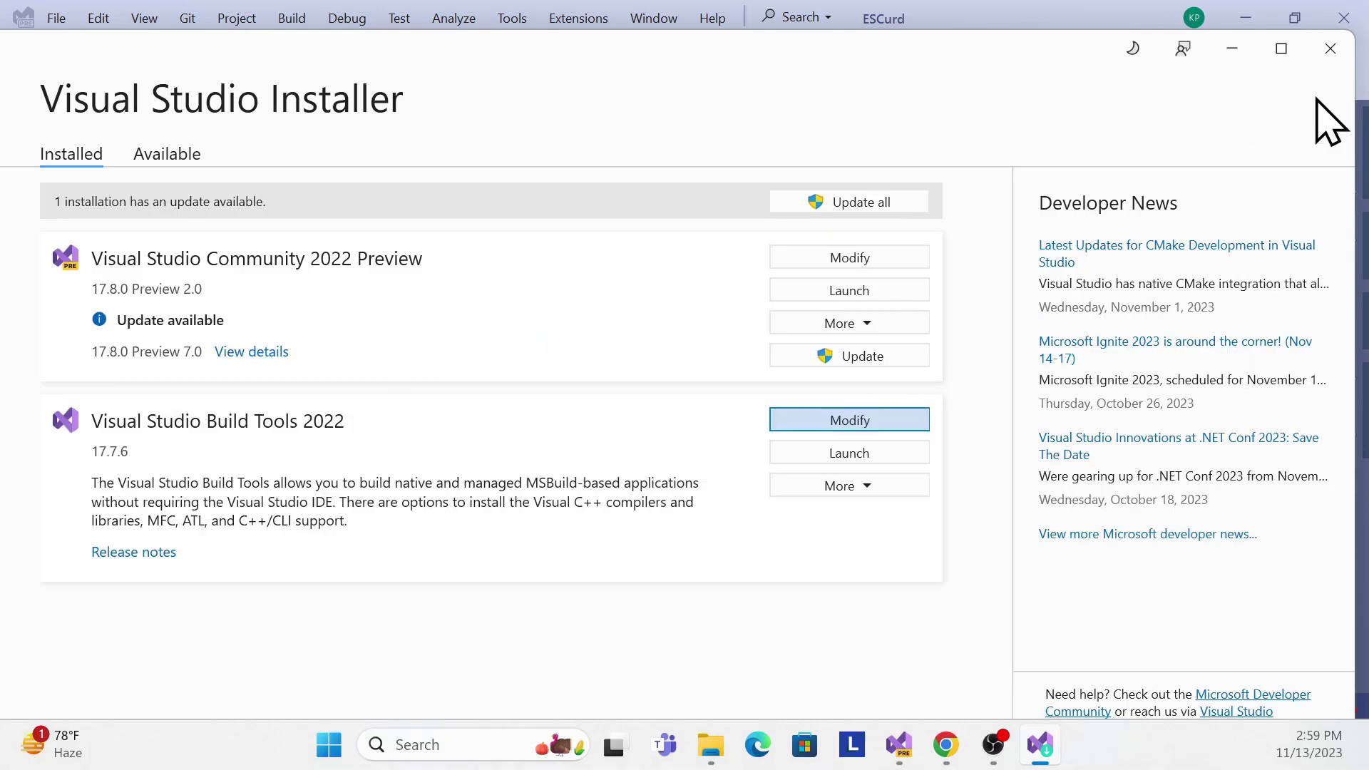
pyautogui.click(1331, 47)
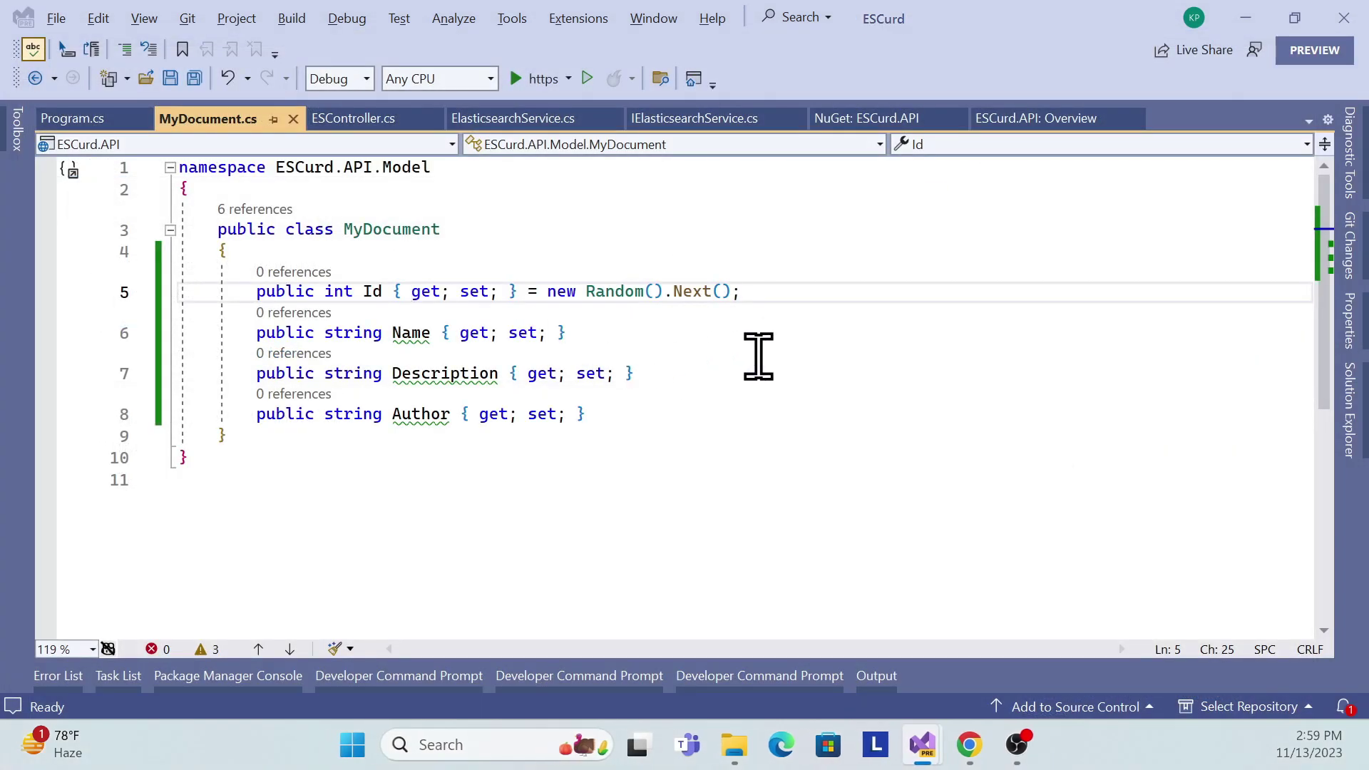
# - Switch to Chrome, view the CUDA Toolkit 12.3 Downloads page, and examine the conda commands in the DragGAN README's Requirements section
pyautogui.hotkey('alt', 'Tab')
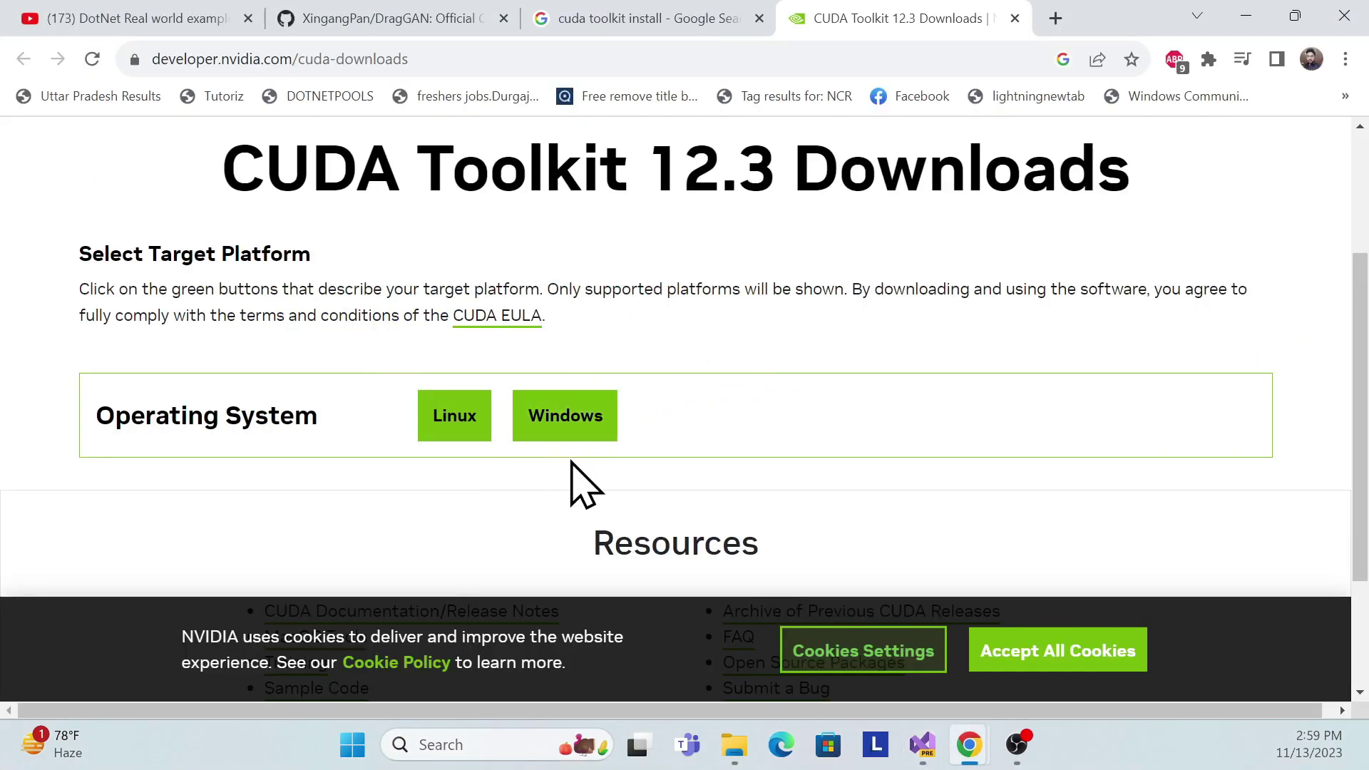
pyautogui.moveTo(202, 167); pyautogui.dragTo(1095, 399)
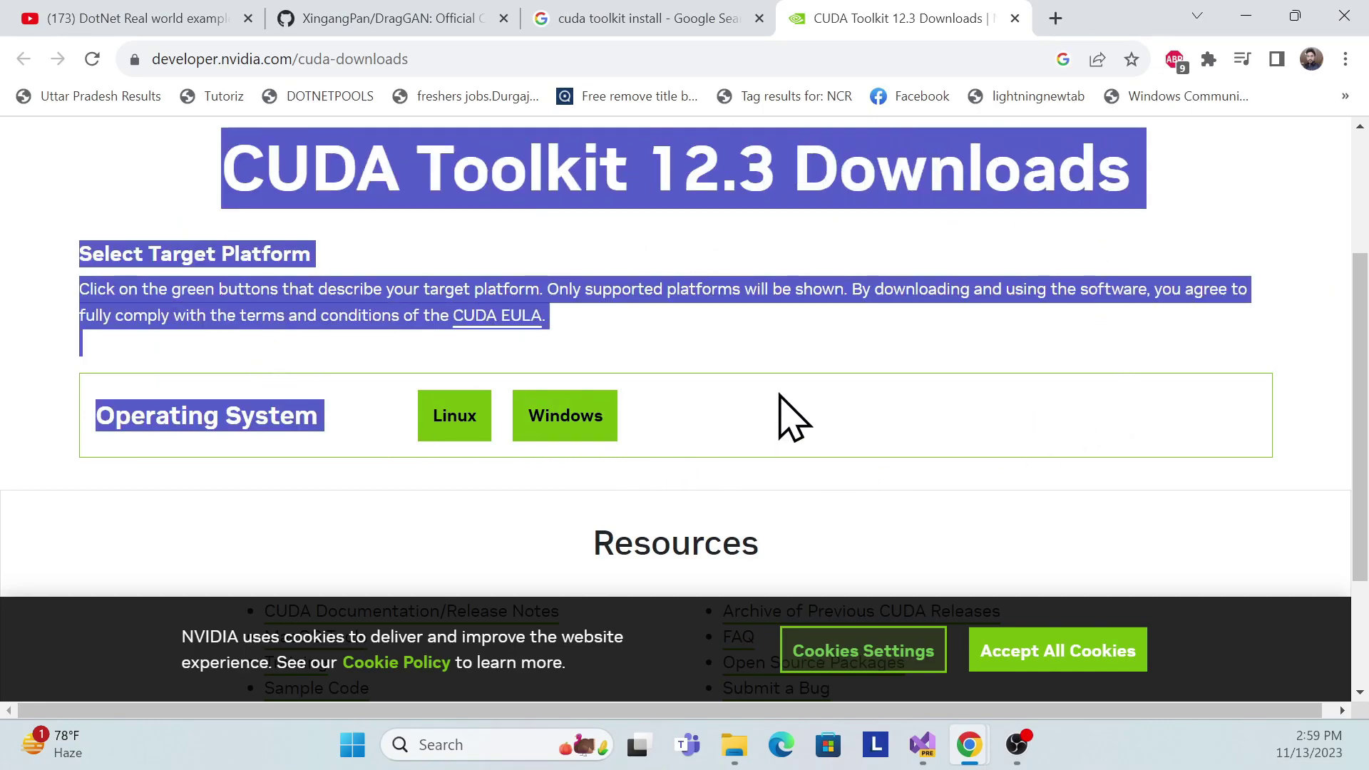
pyautogui.click(390, 20)
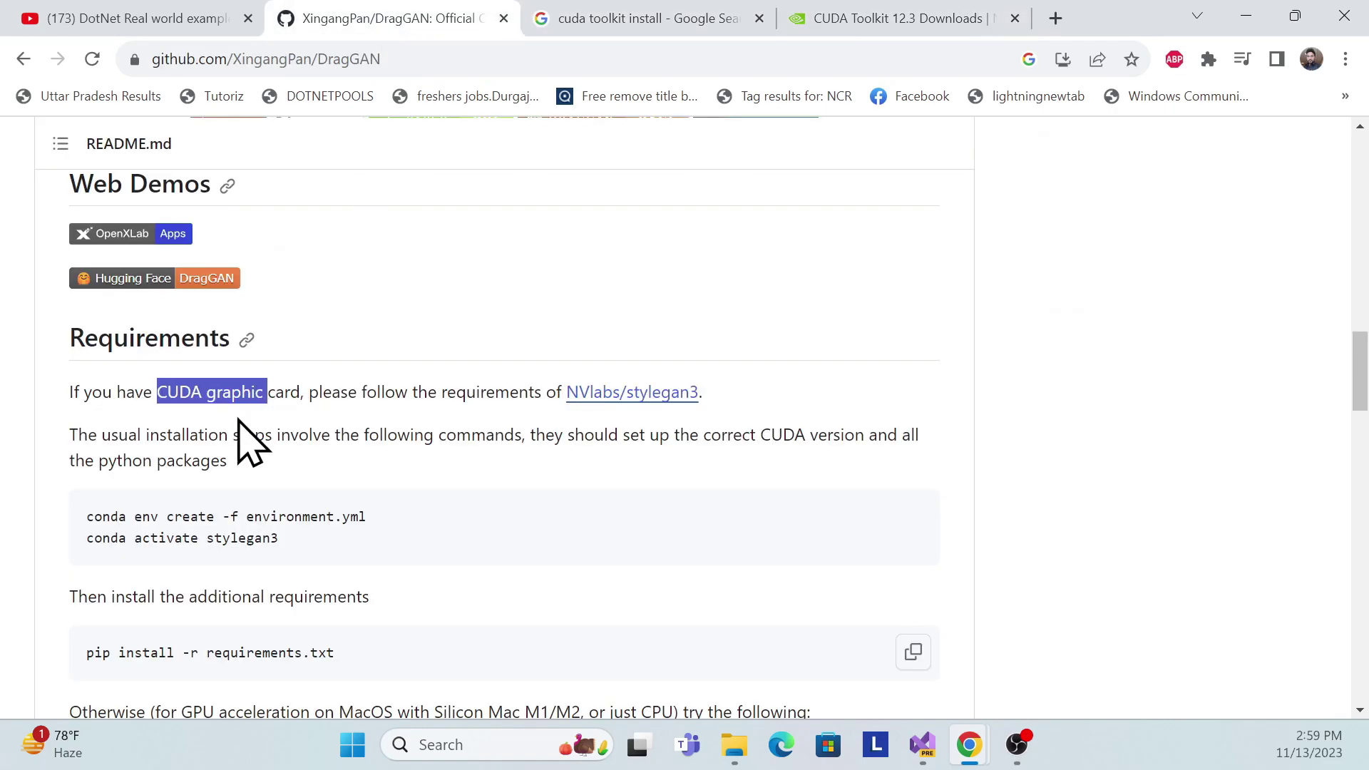
pyautogui.scroll(-1, 399, 497)
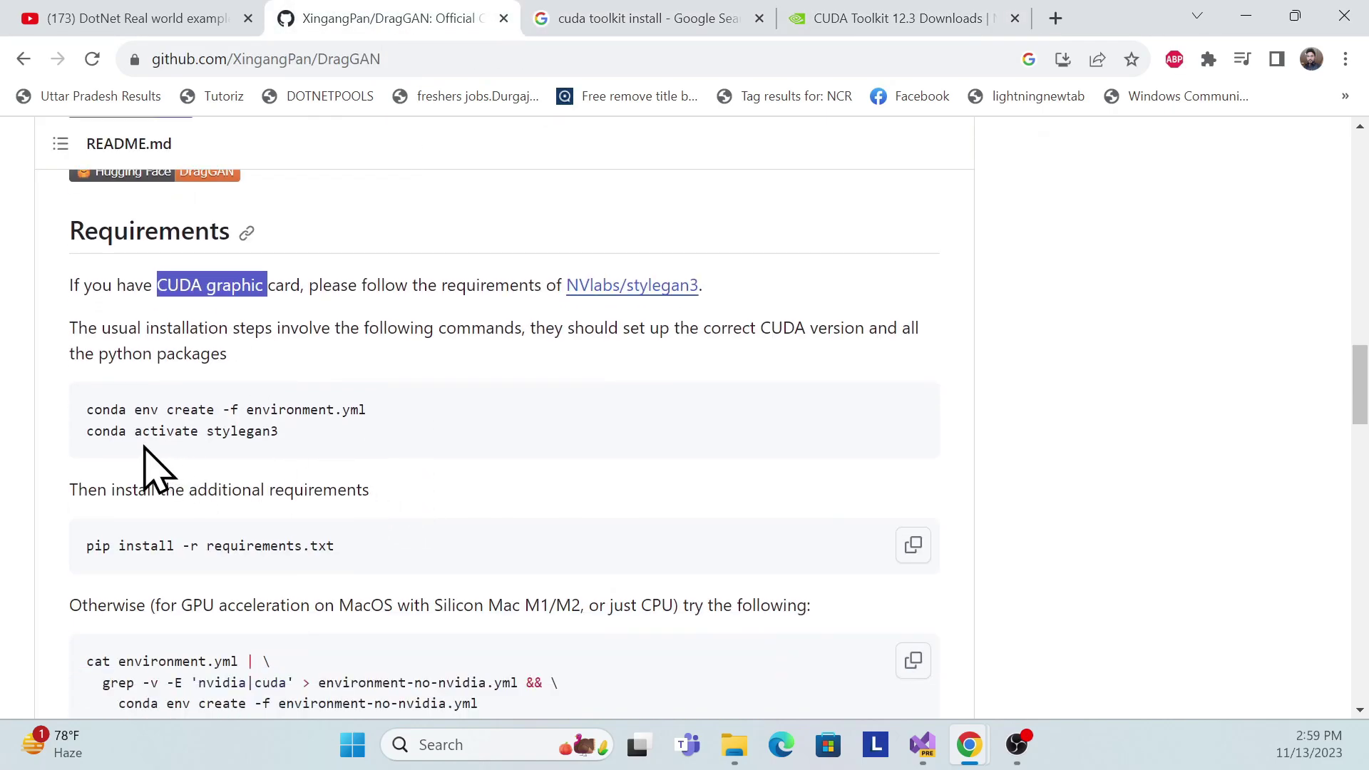
pyautogui.doubleClick(93, 410)
pyautogui.click(121, 447)
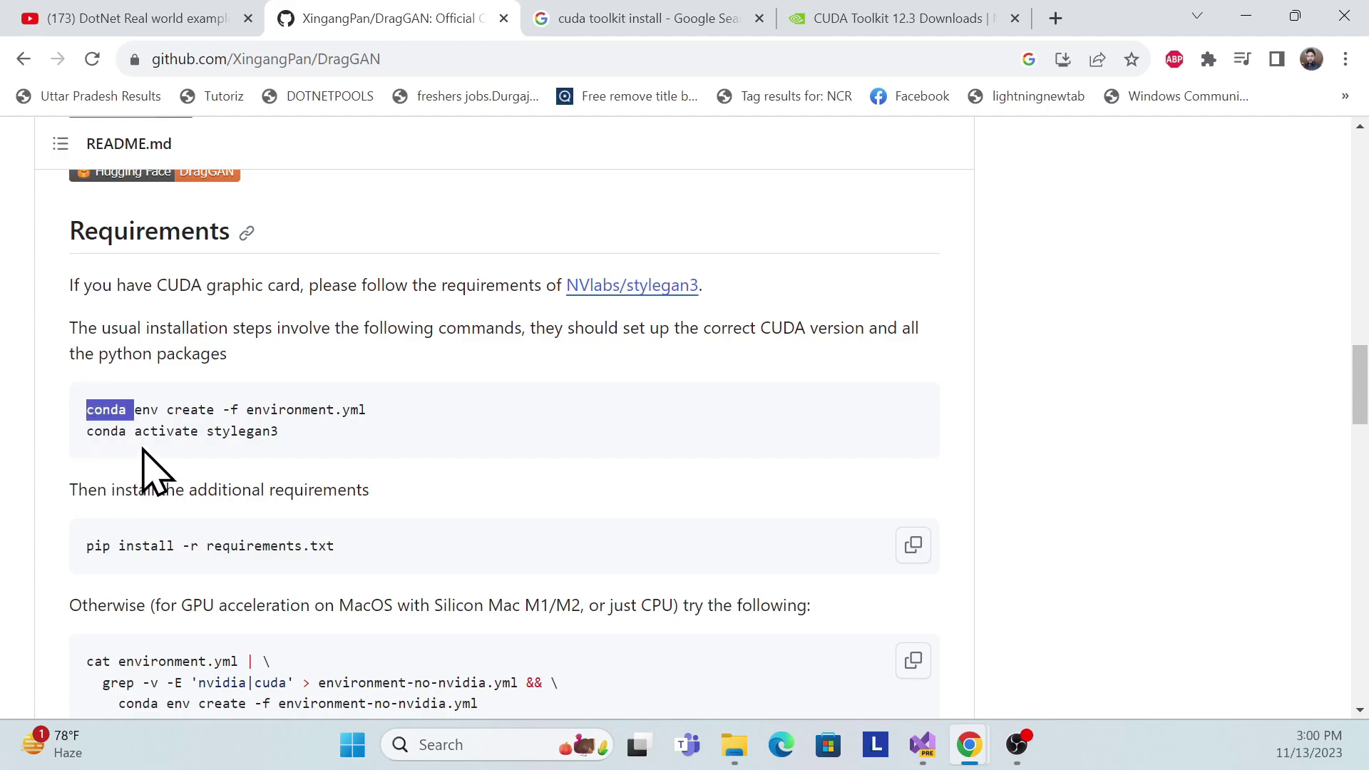
pyautogui.doubleClick(139, 451)
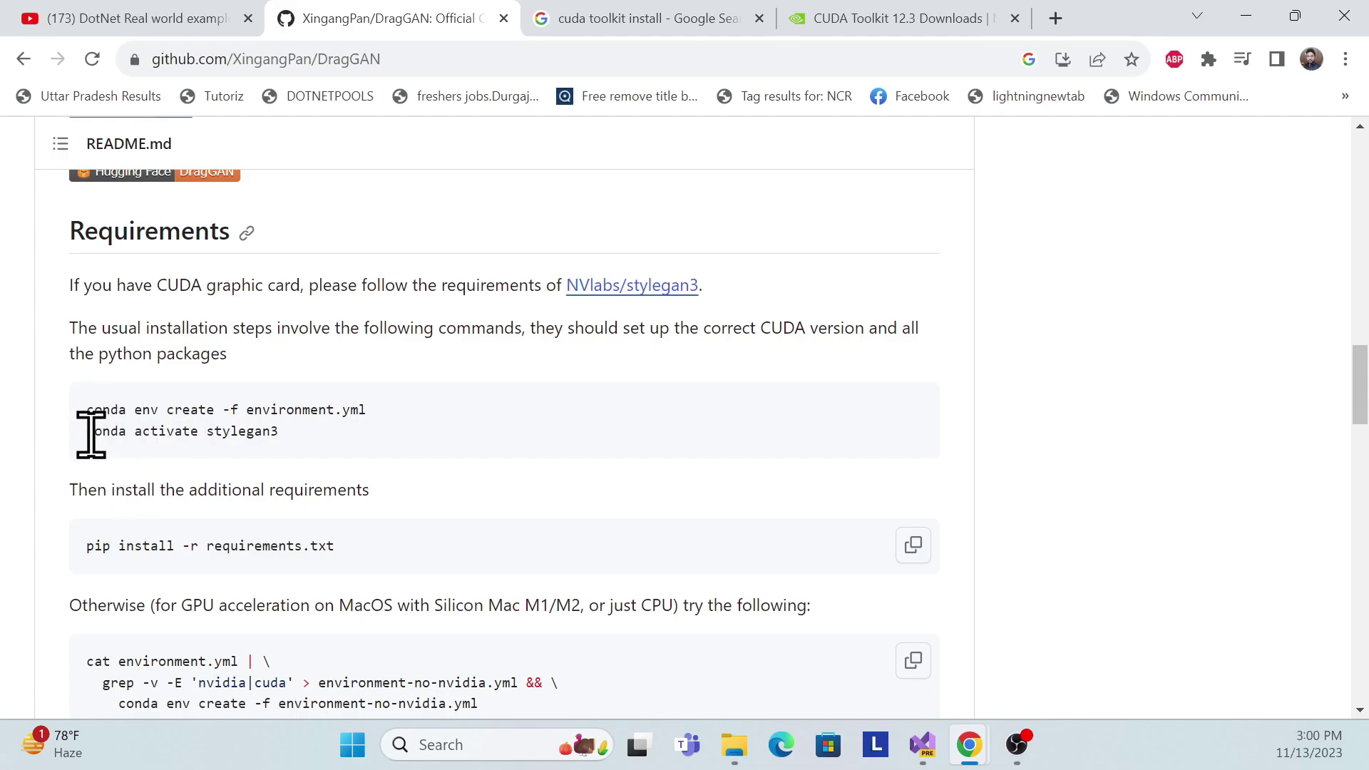
pyautogui.doubleClick(92, 410)
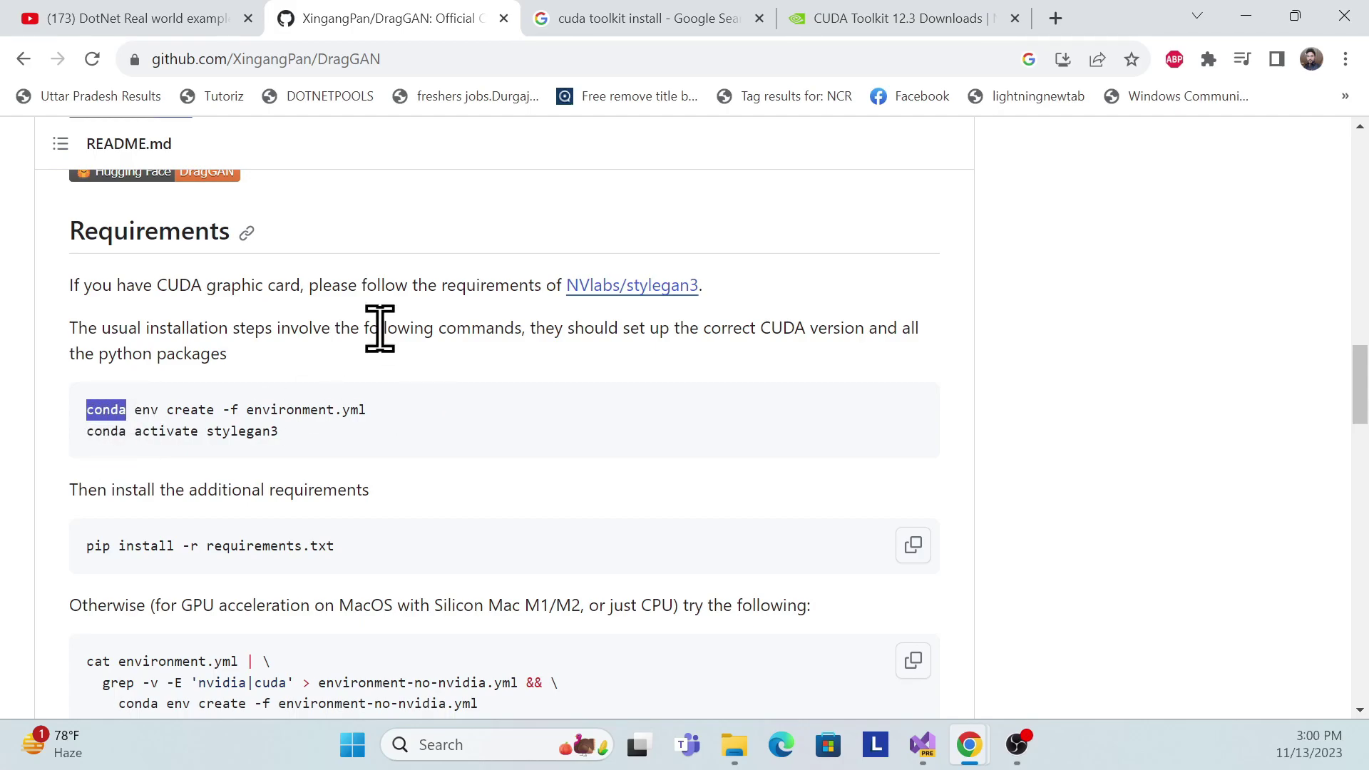
# - Open anaconda.com/installation-success?source=installer in a new browser tab
pyautogui.click(1055, 18)
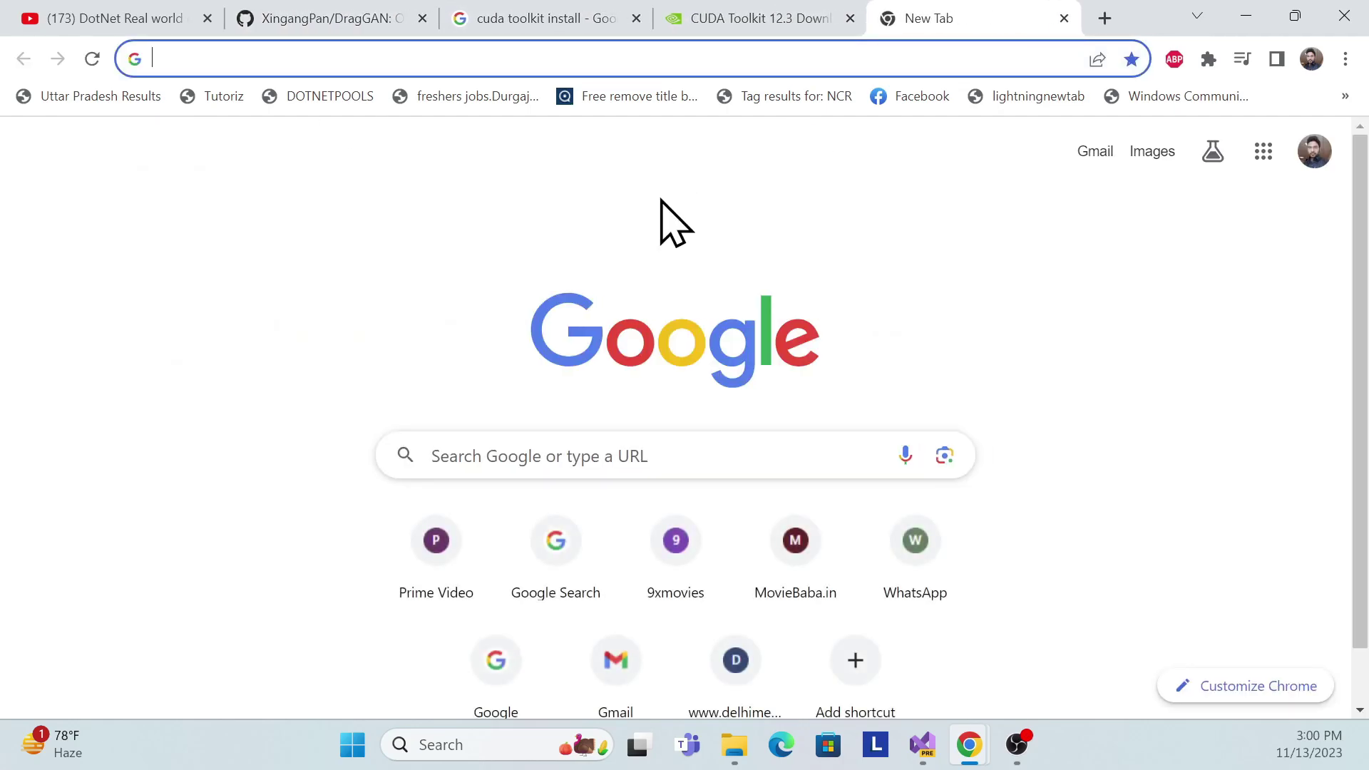
pyautogui.write('ano')
pyautogui.press('BackSpace')
pyautogui.write('aco')
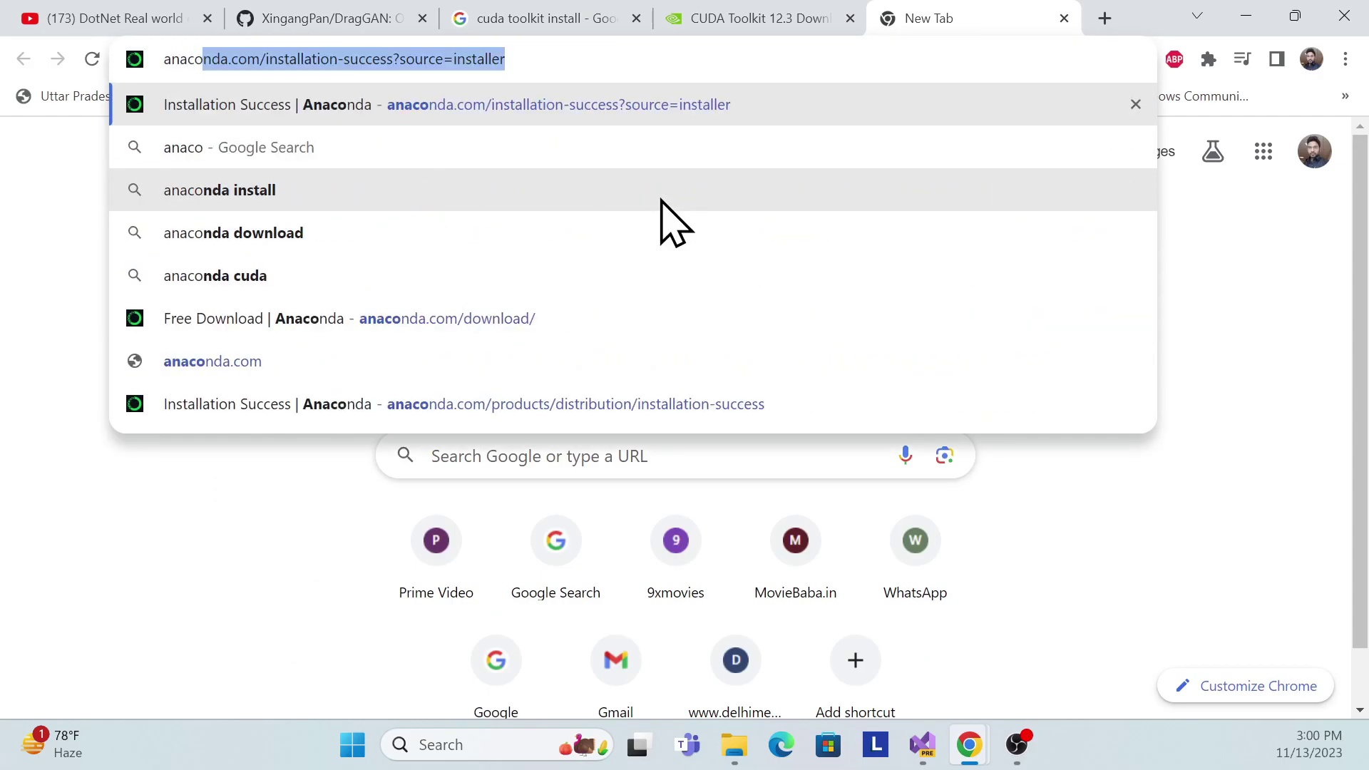
pyautogui.press('Right')
pyautogui.press('Return')
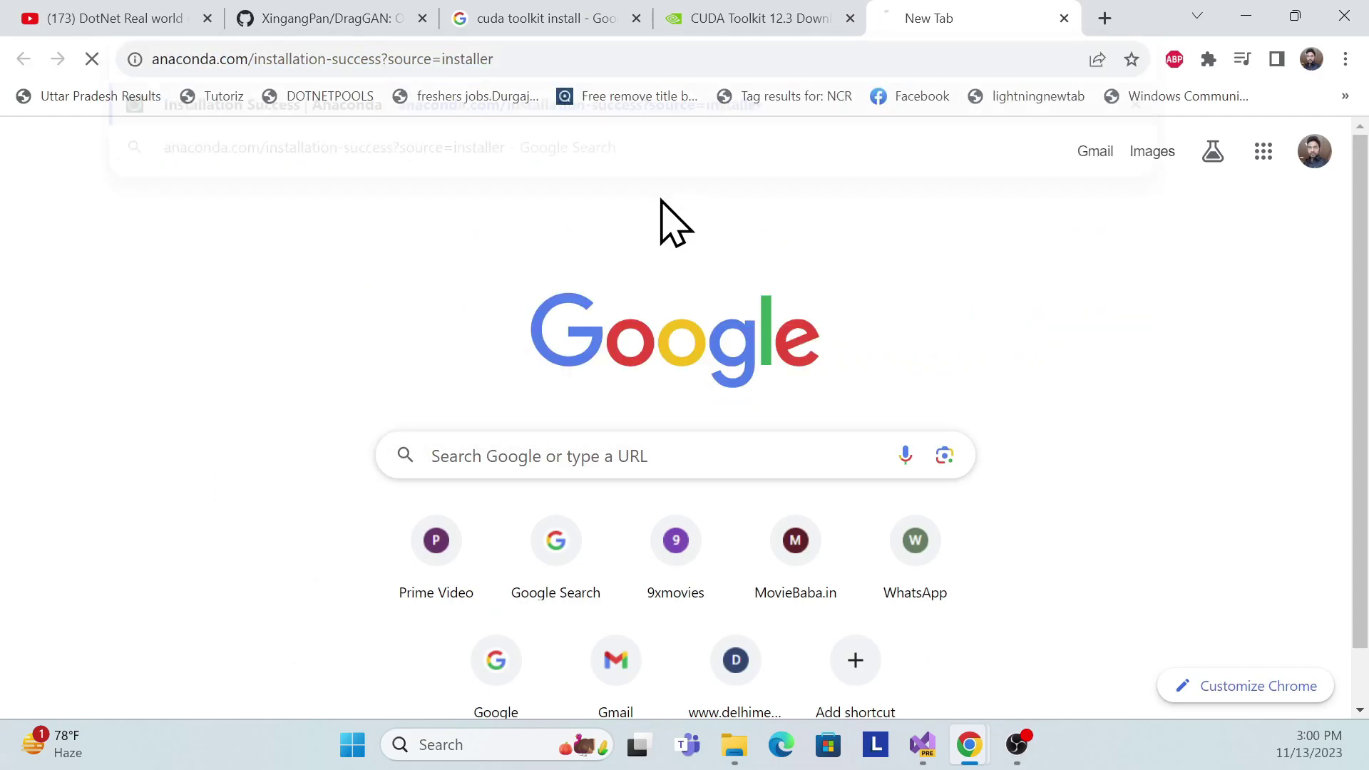
# - Look through the Anaconda welcome page, open the Free Download page and bring the Windows installer download into view
pyautogui.scroll(-12, 300, 471)
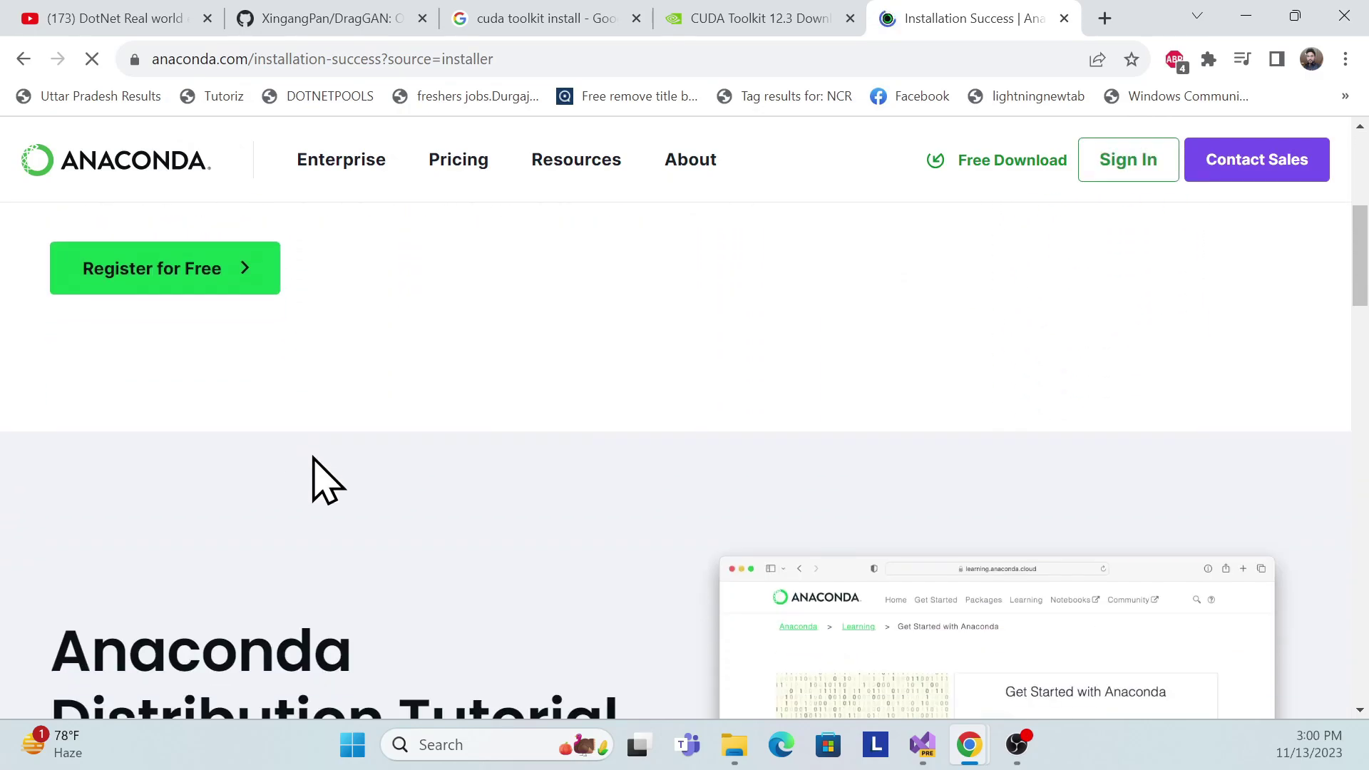
pyautogui.scroll(15, 312, 464)
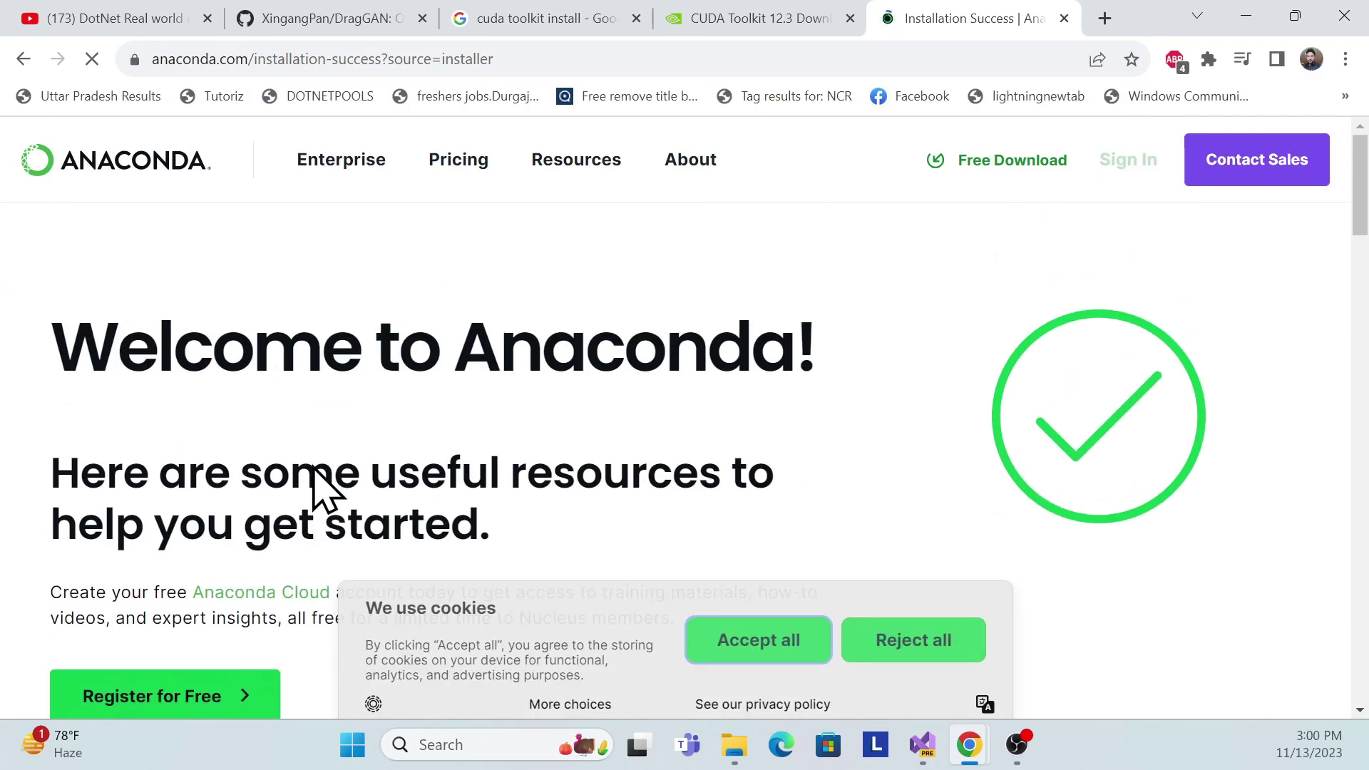
pyautogui.scroll(-4, 342, 446)
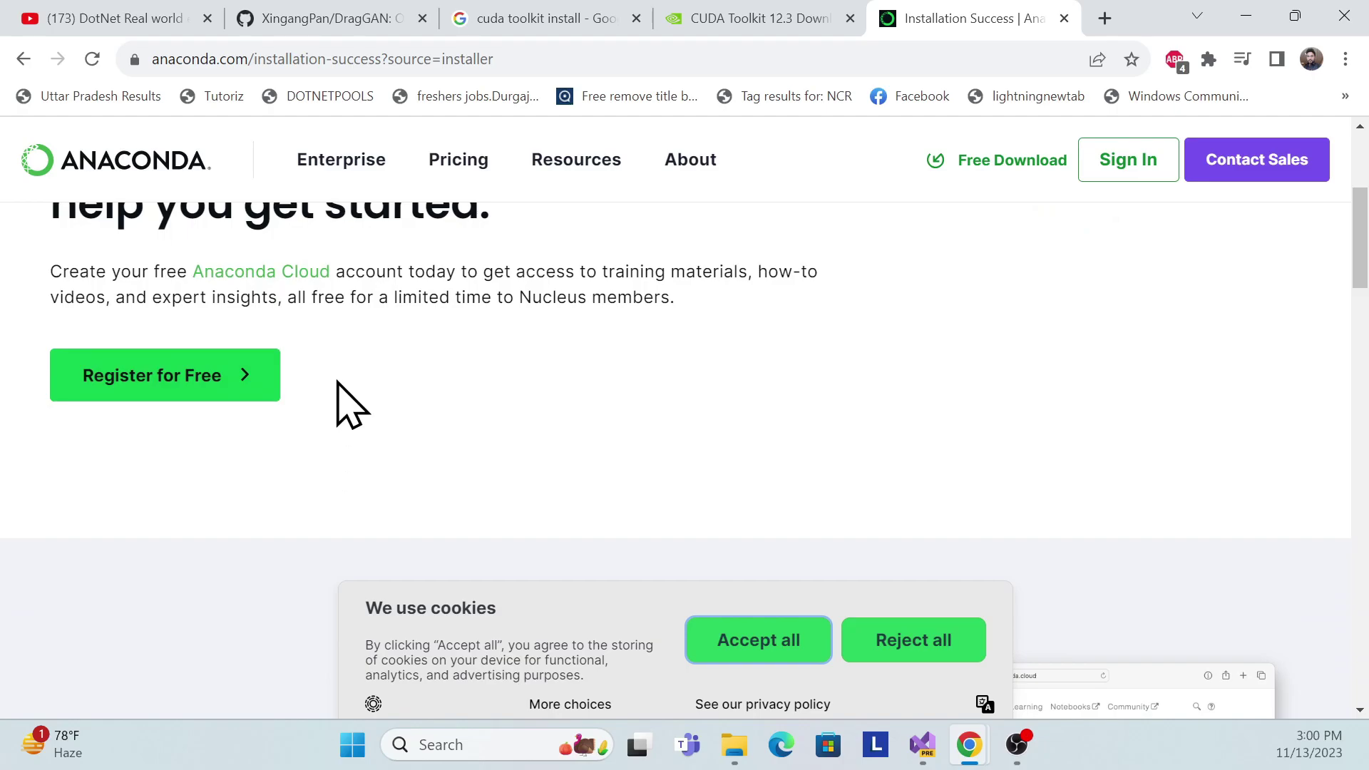
pyautogui.scroll(4, 307, 400)
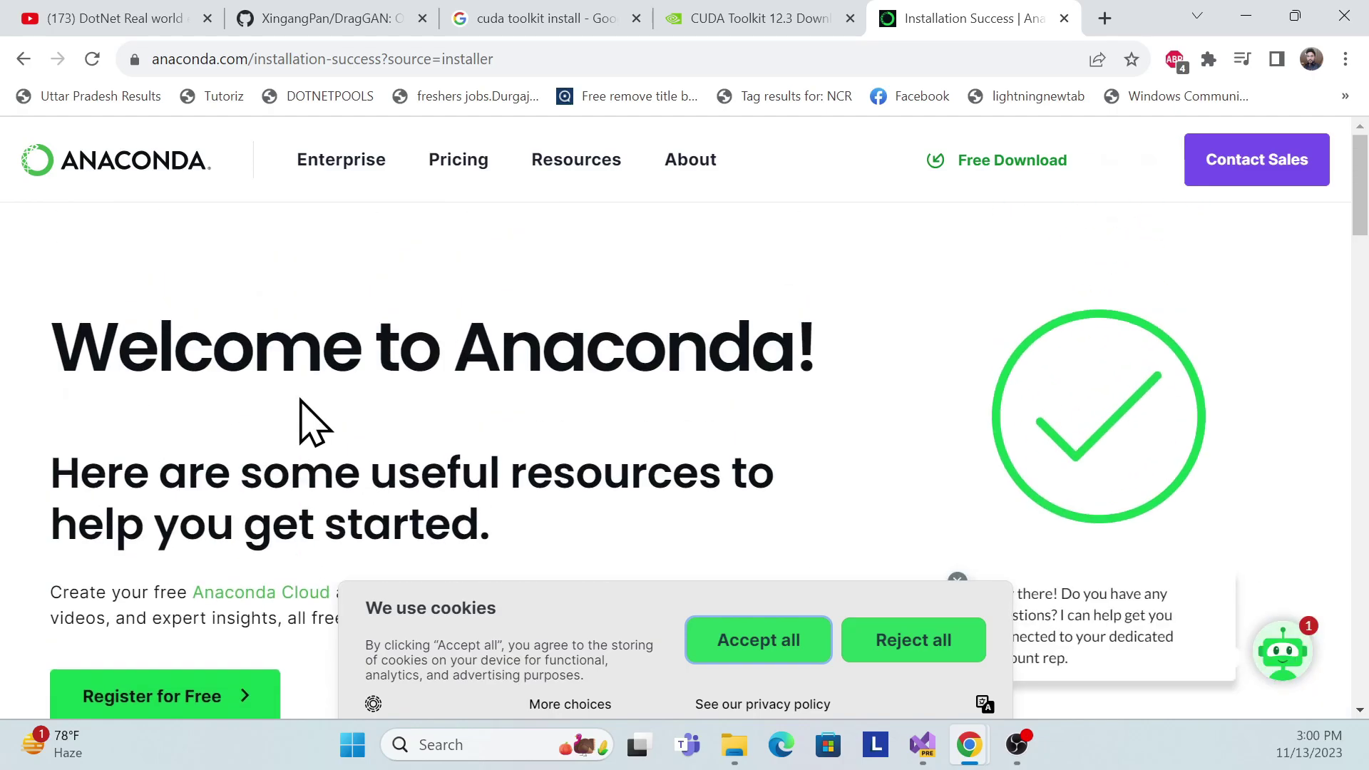
pyautogui.click(1009, 163)
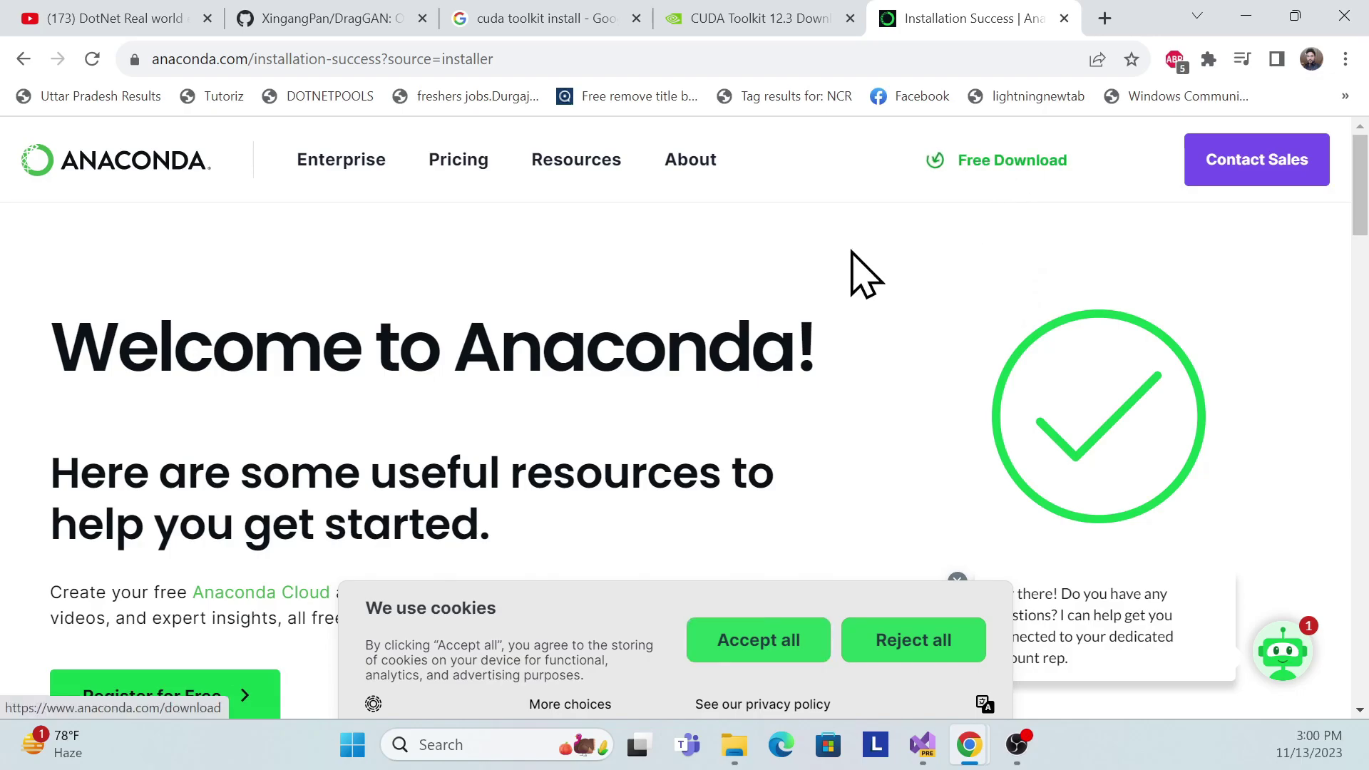
pyautogui.scroll(-4, 473, 391)
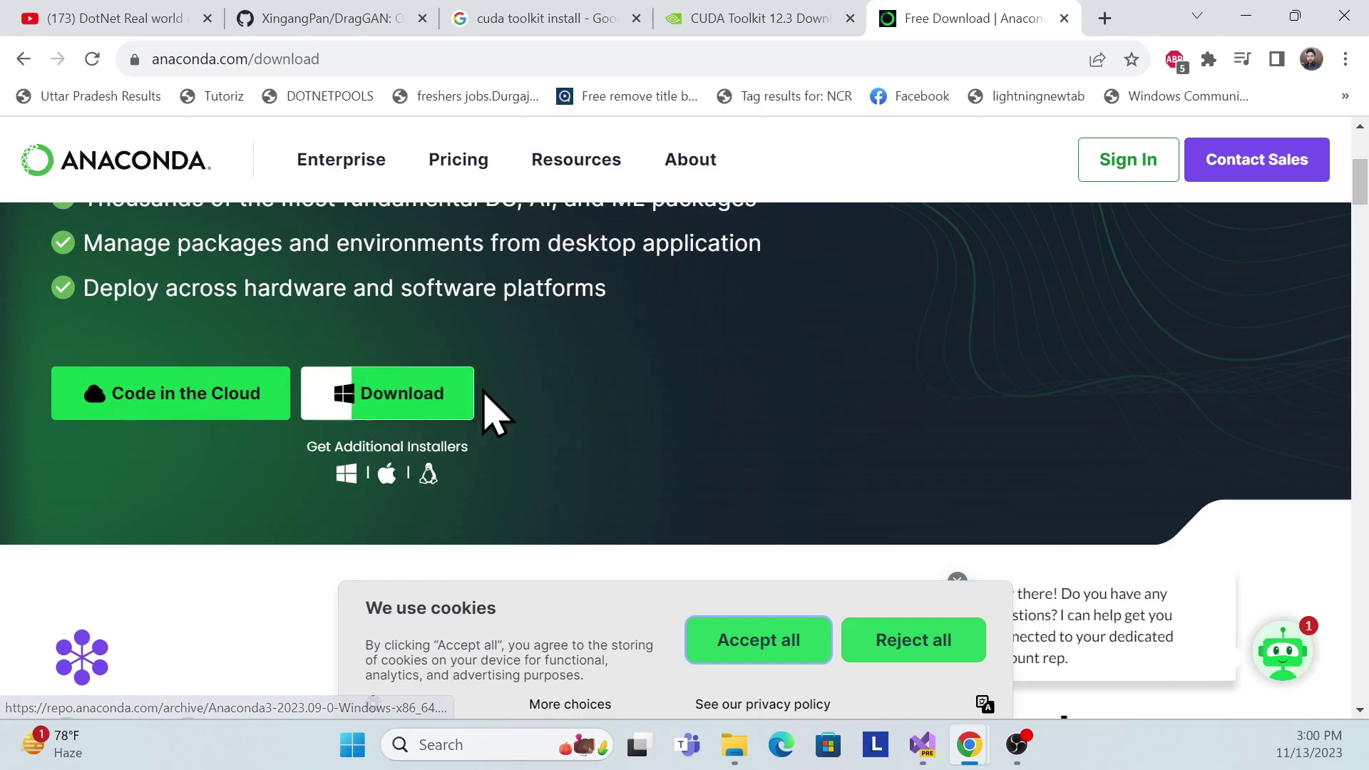
# - Search Windows for Anaconda Prompt, launch it, and check the installed conda version with "conda --version"
pyautogui.click(356, 743)
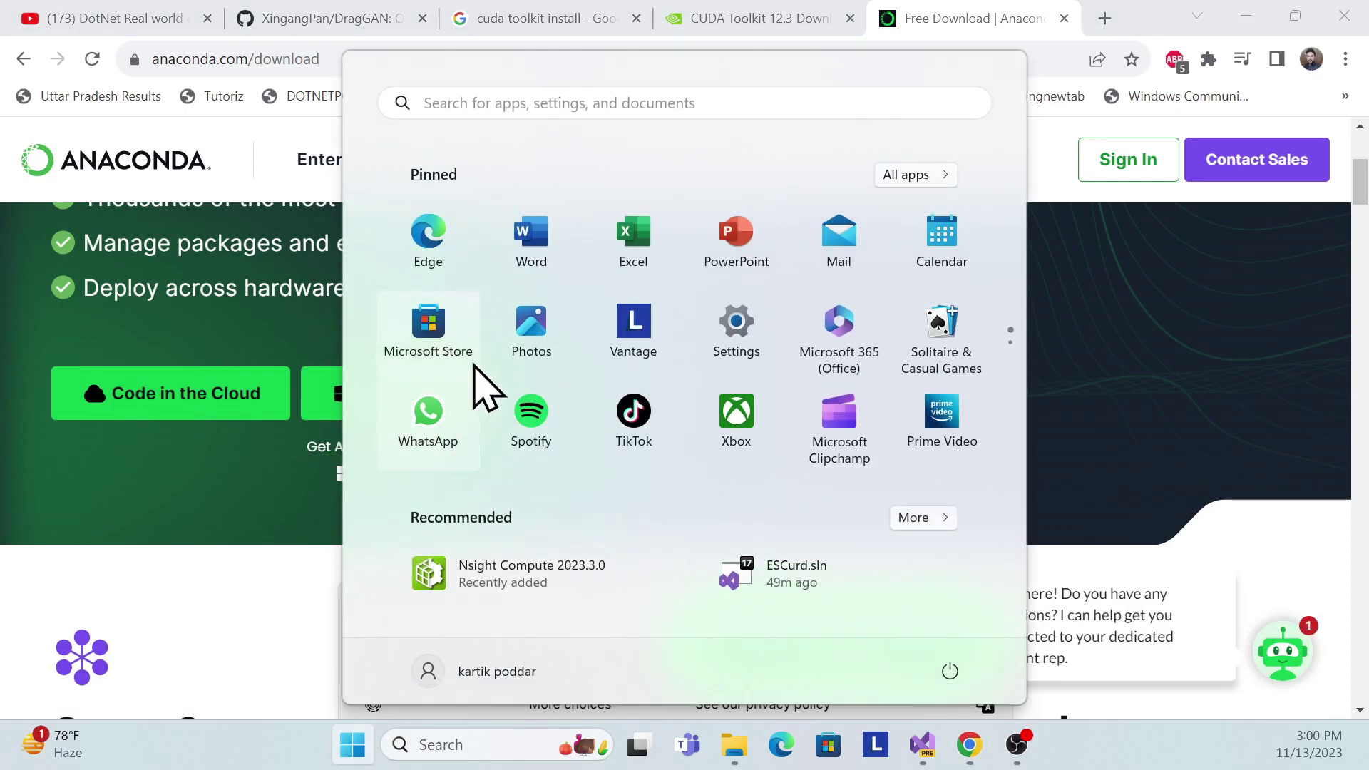
pyautogui.click(459, 745)
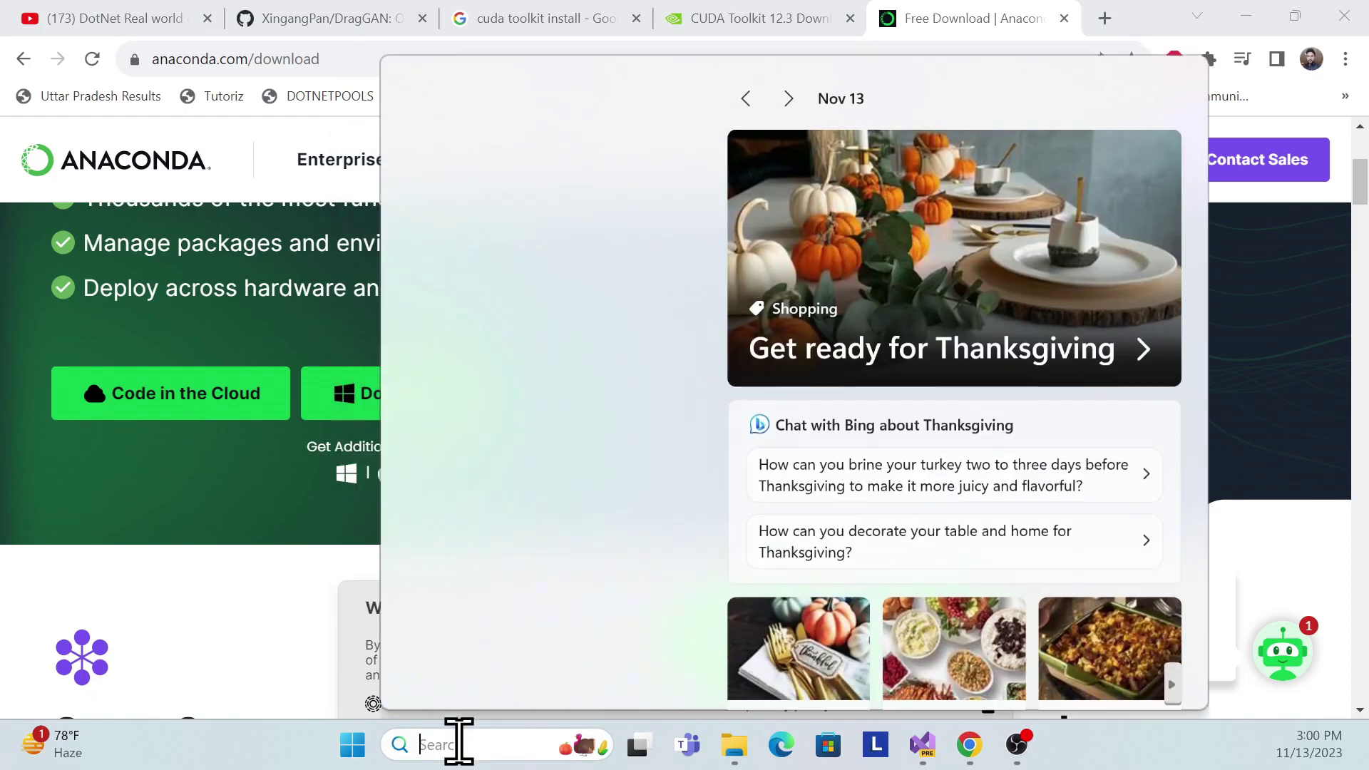
pyautogui.write('a')
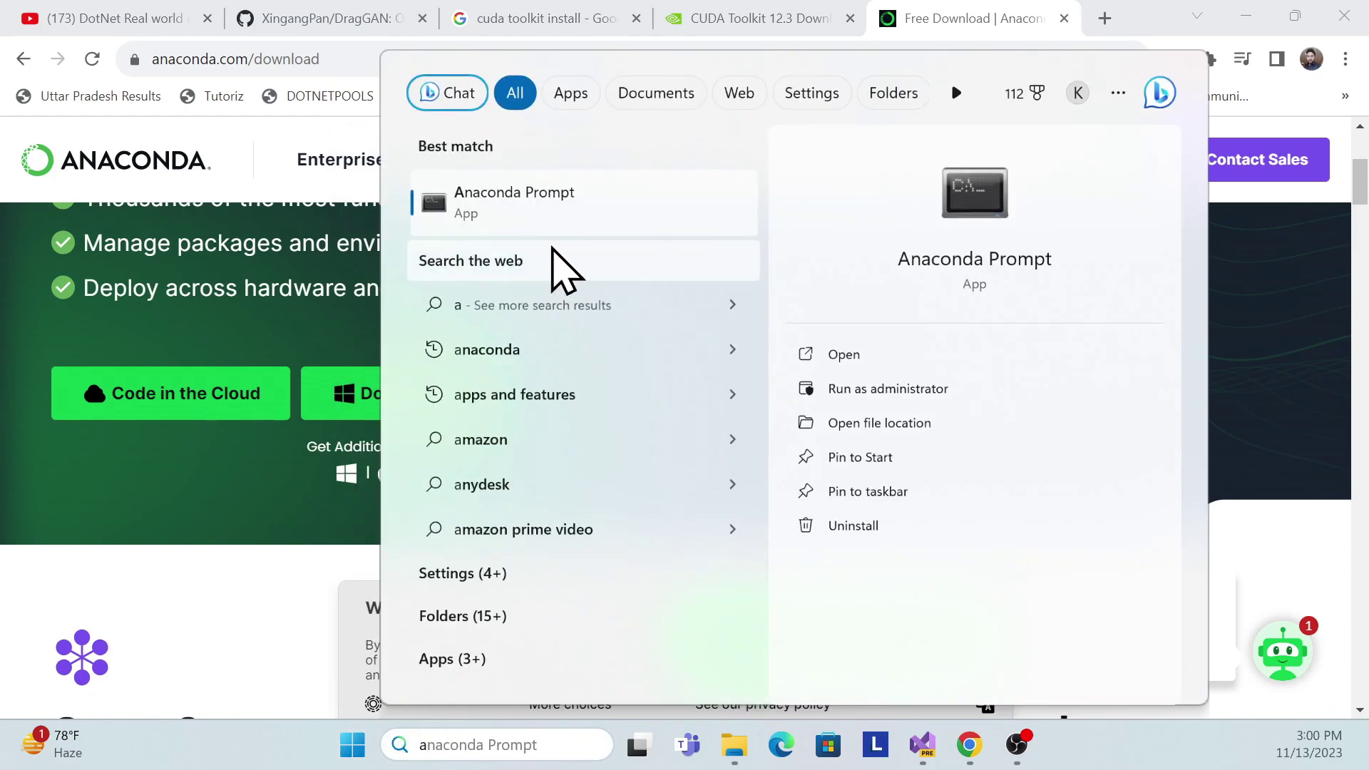
pyautogui.click(504, 214)
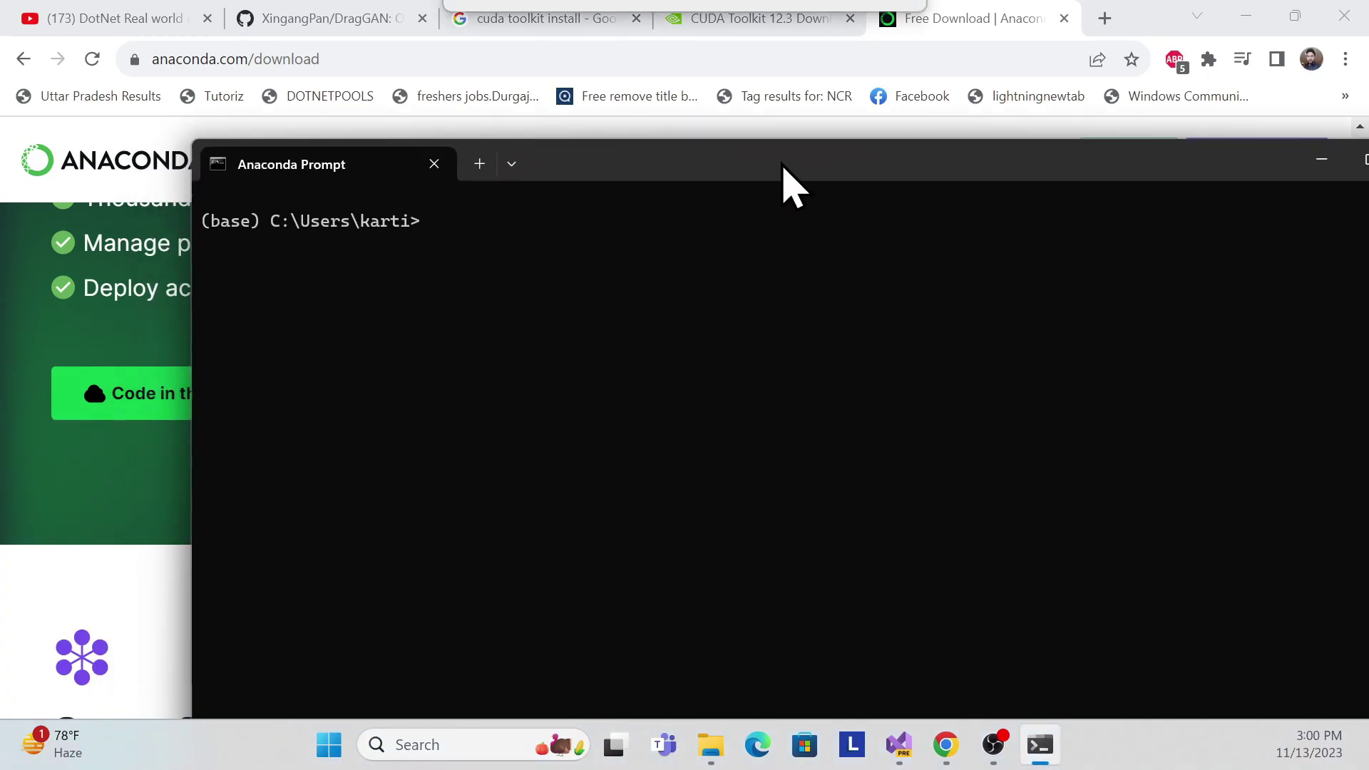
pyautogui.moveTo(617, 163); pyautogui.dragTo(702, 150)
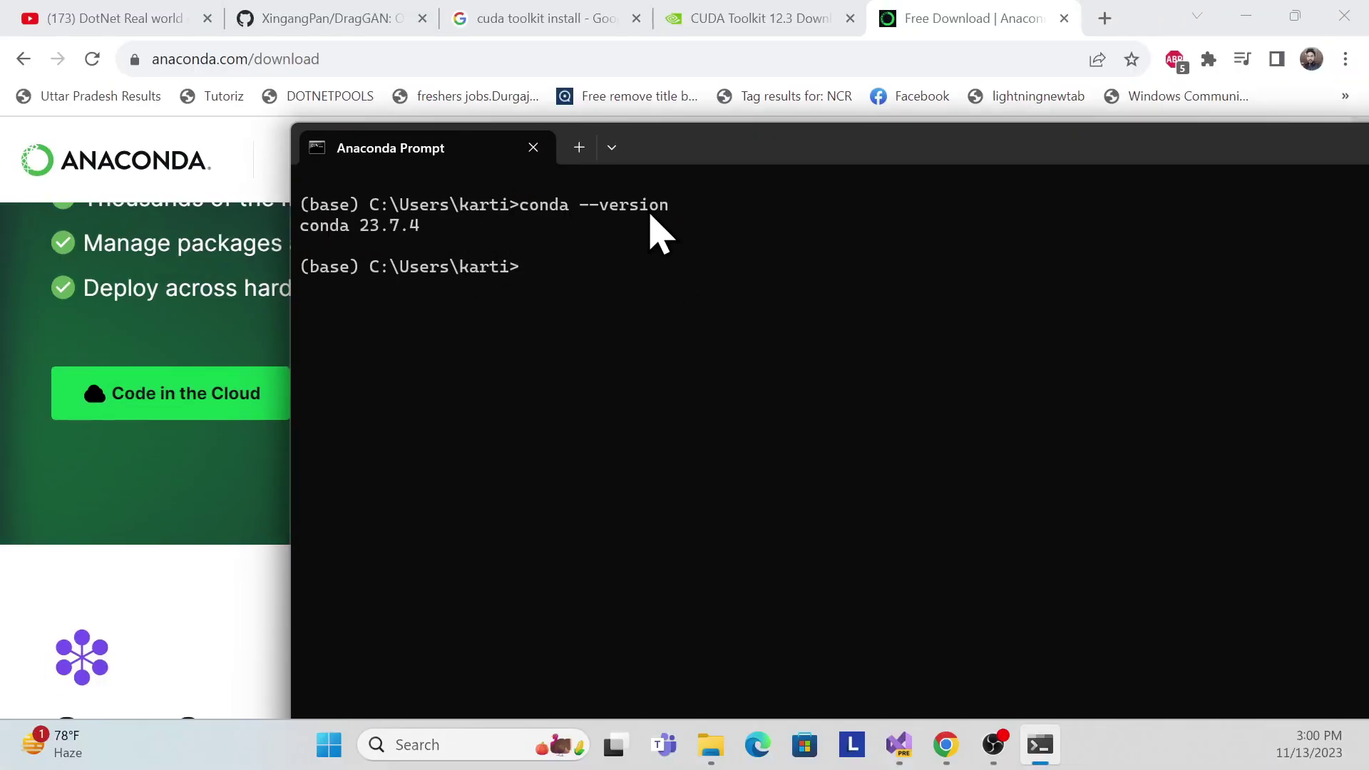
pyautogui.moveTo(779, 152); pyautogui.dragTo(596, 172)
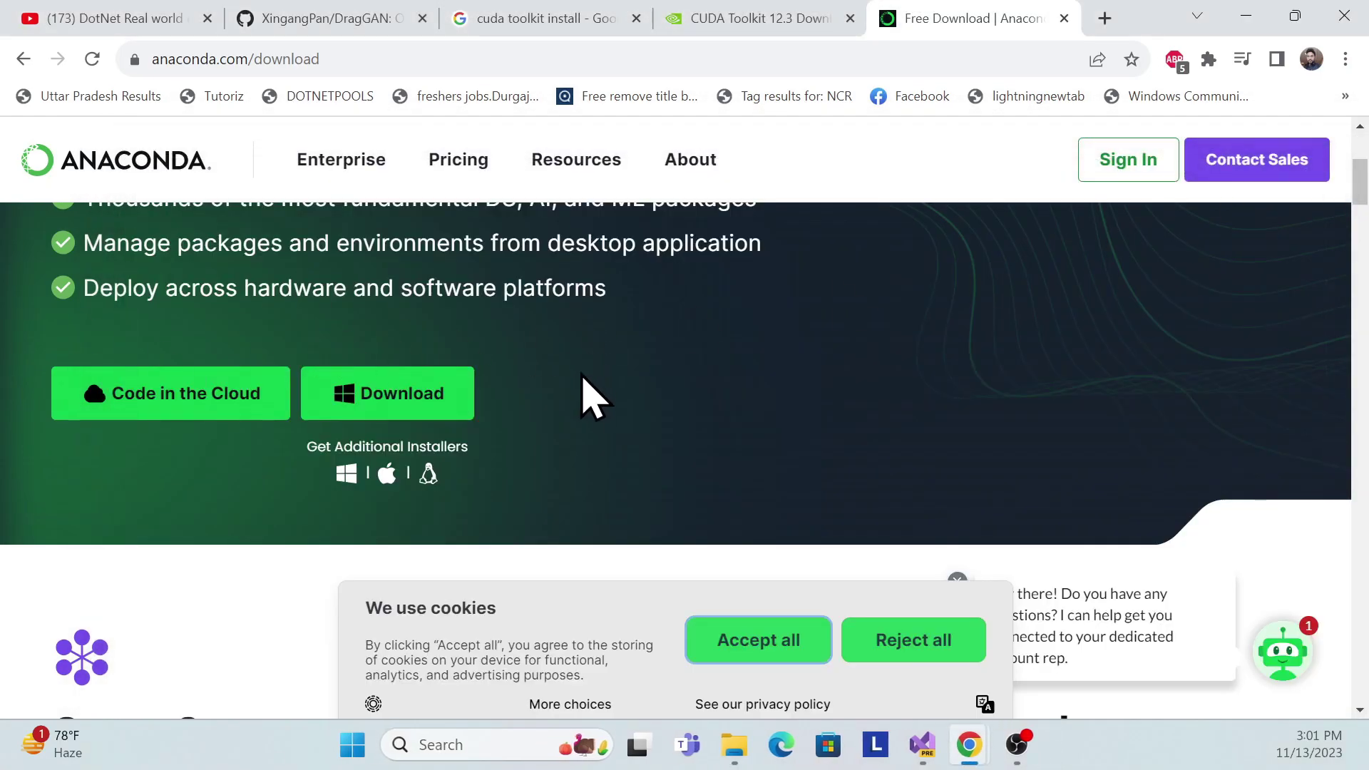
# - Return to the DragGAN GitHub page and review the conda environment and pip install commands under Requirements
pyautogui.click(332, 17)
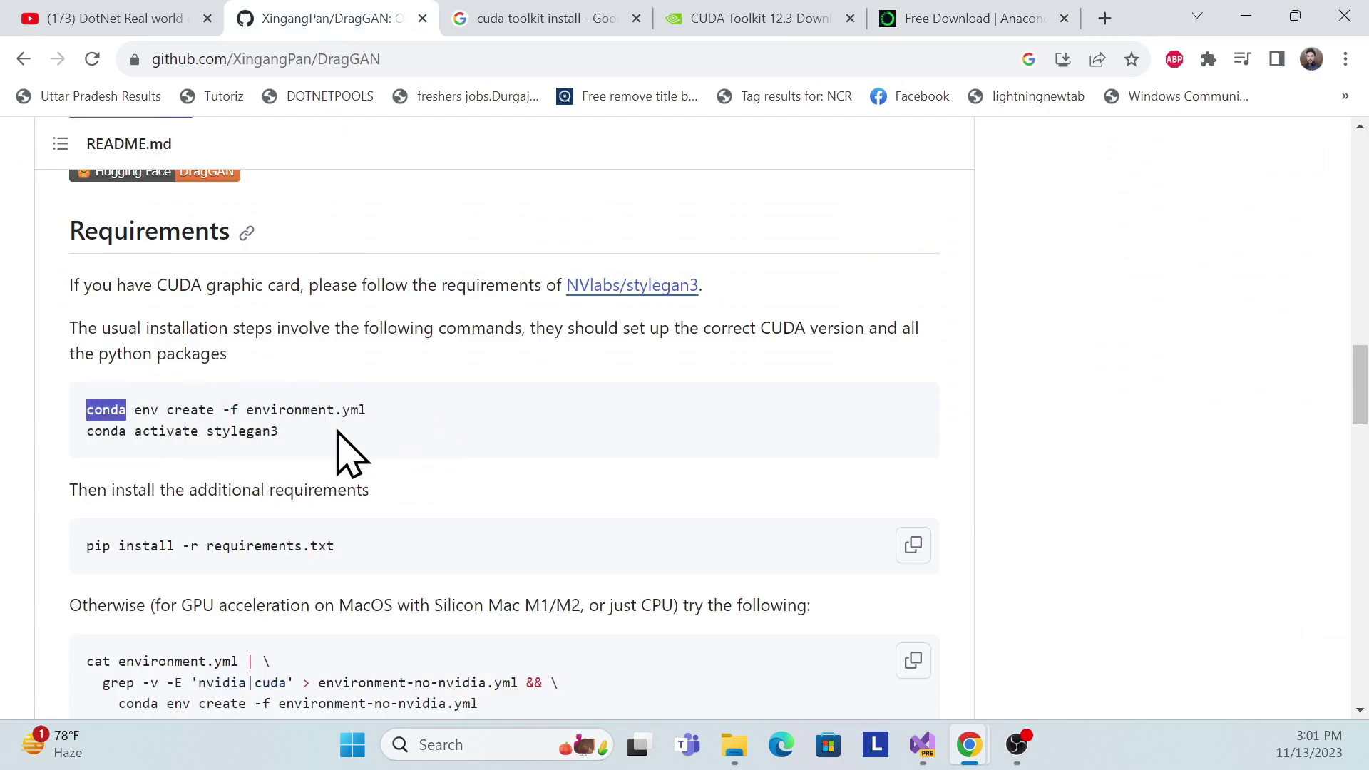
pyautogui.scroll(-1, 208, 489)
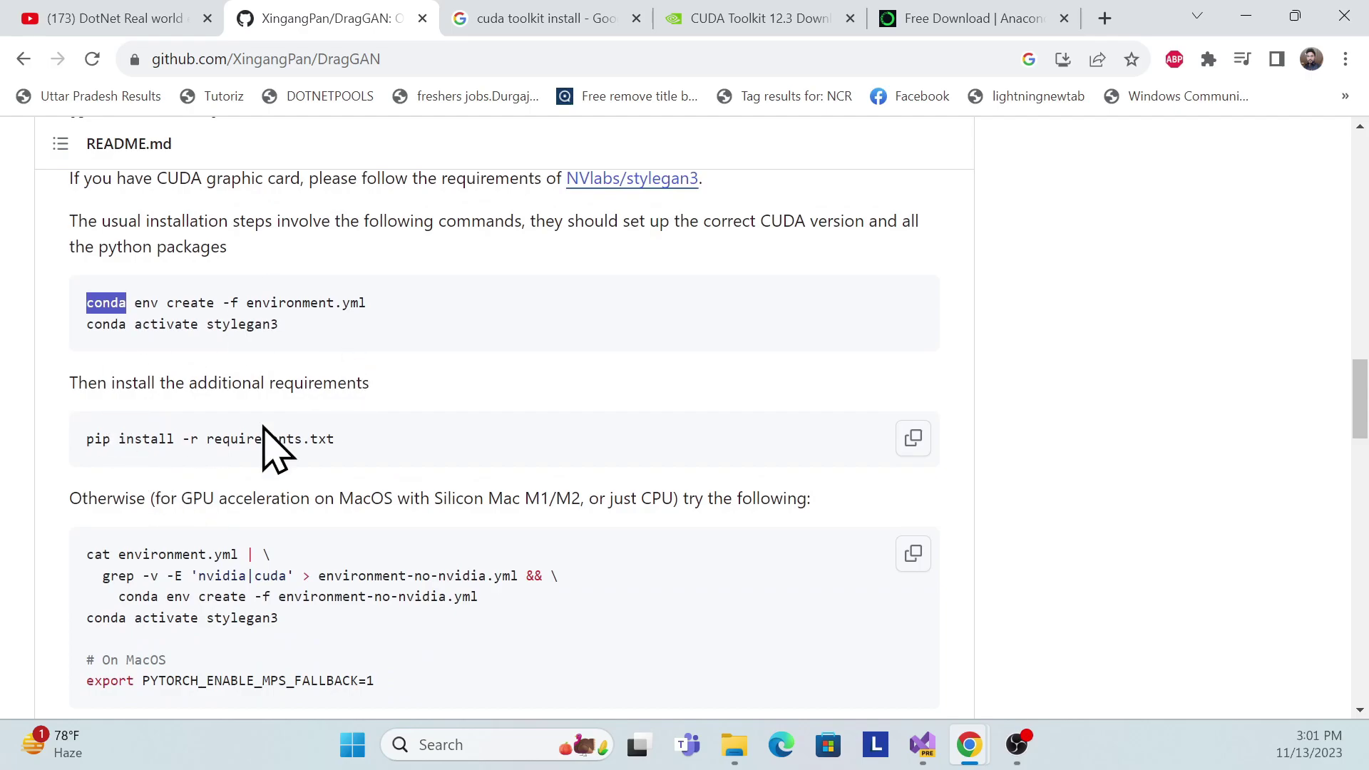
pyautogui.scroll(1, 283, 489)
pyautogui.click(199, 457)
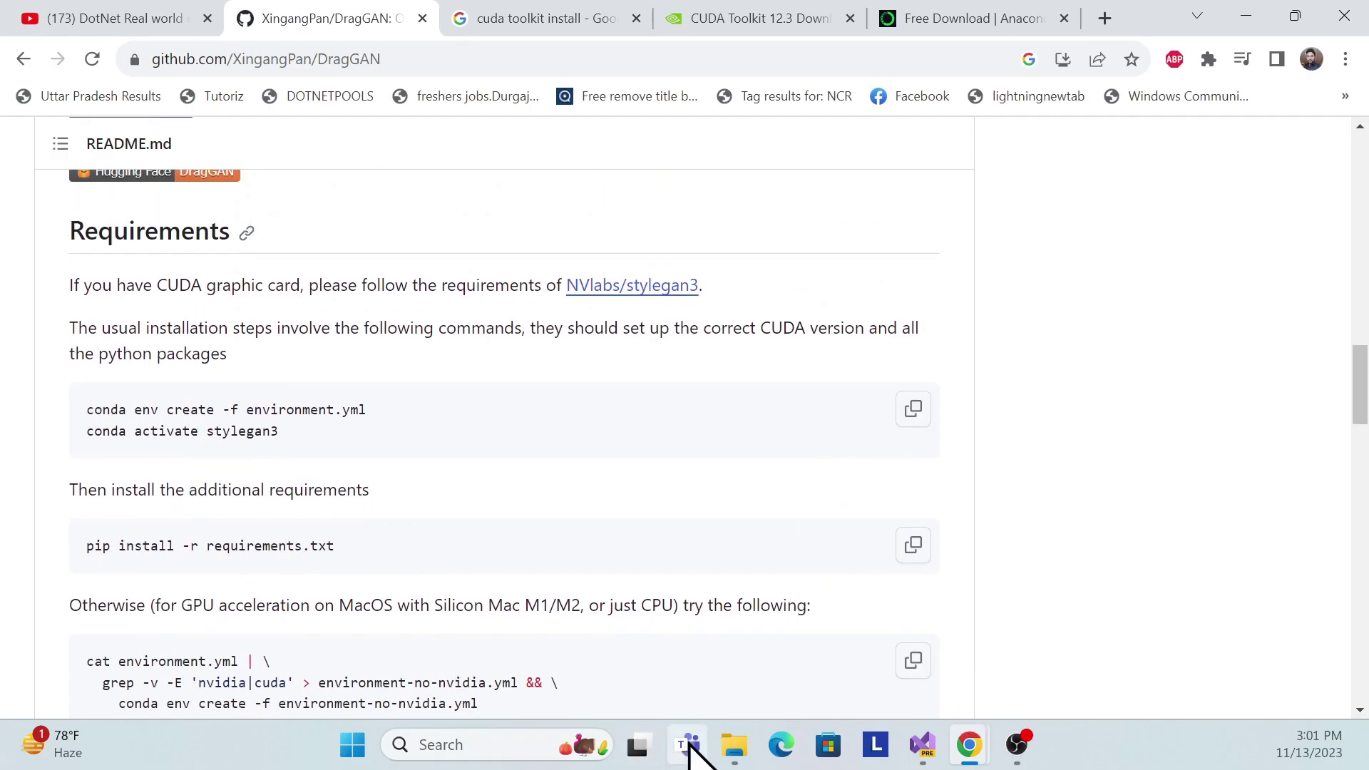
# - Switch to File Explorer and go up from the DragGAN folder to its parent Project folder on drive D
pyautogui.moveTo(737, 744)
pyautogui.click(743, 648)
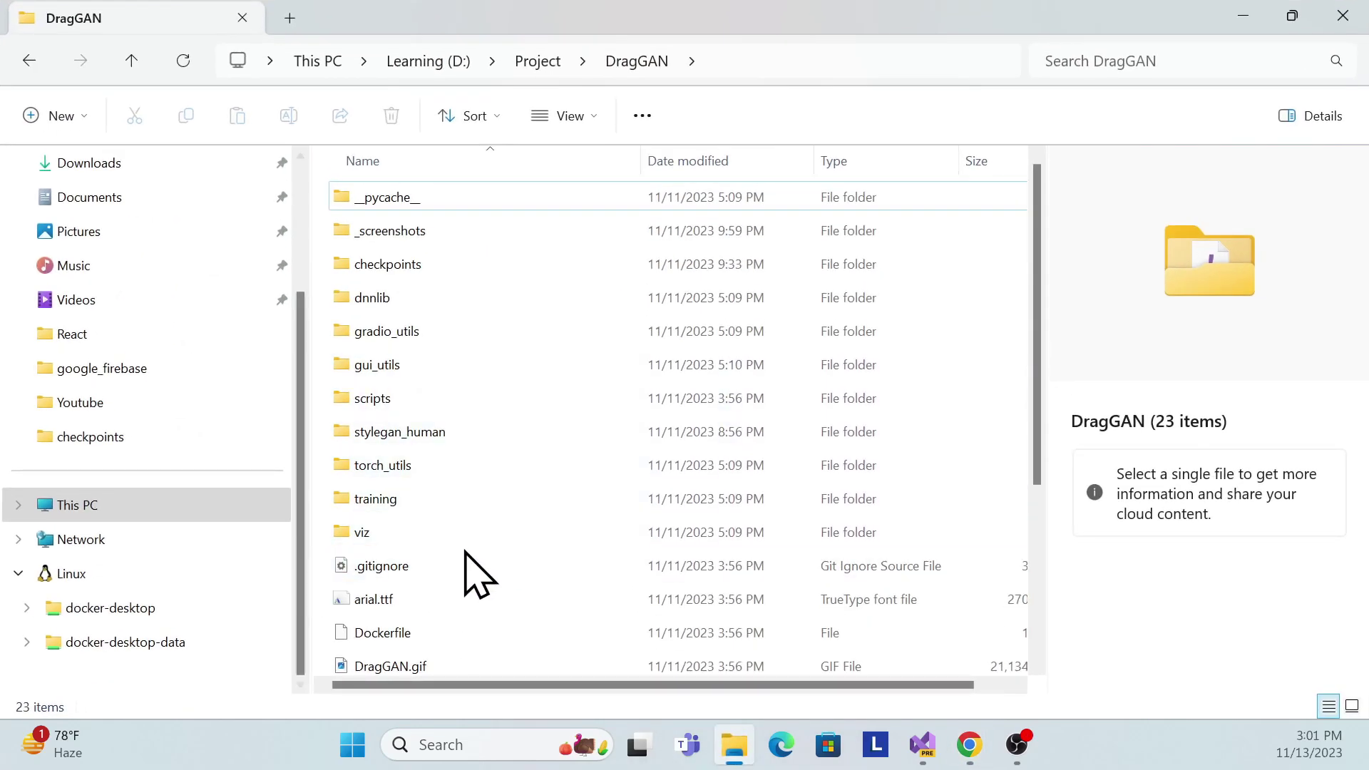
pyautogui.click(548, 63)
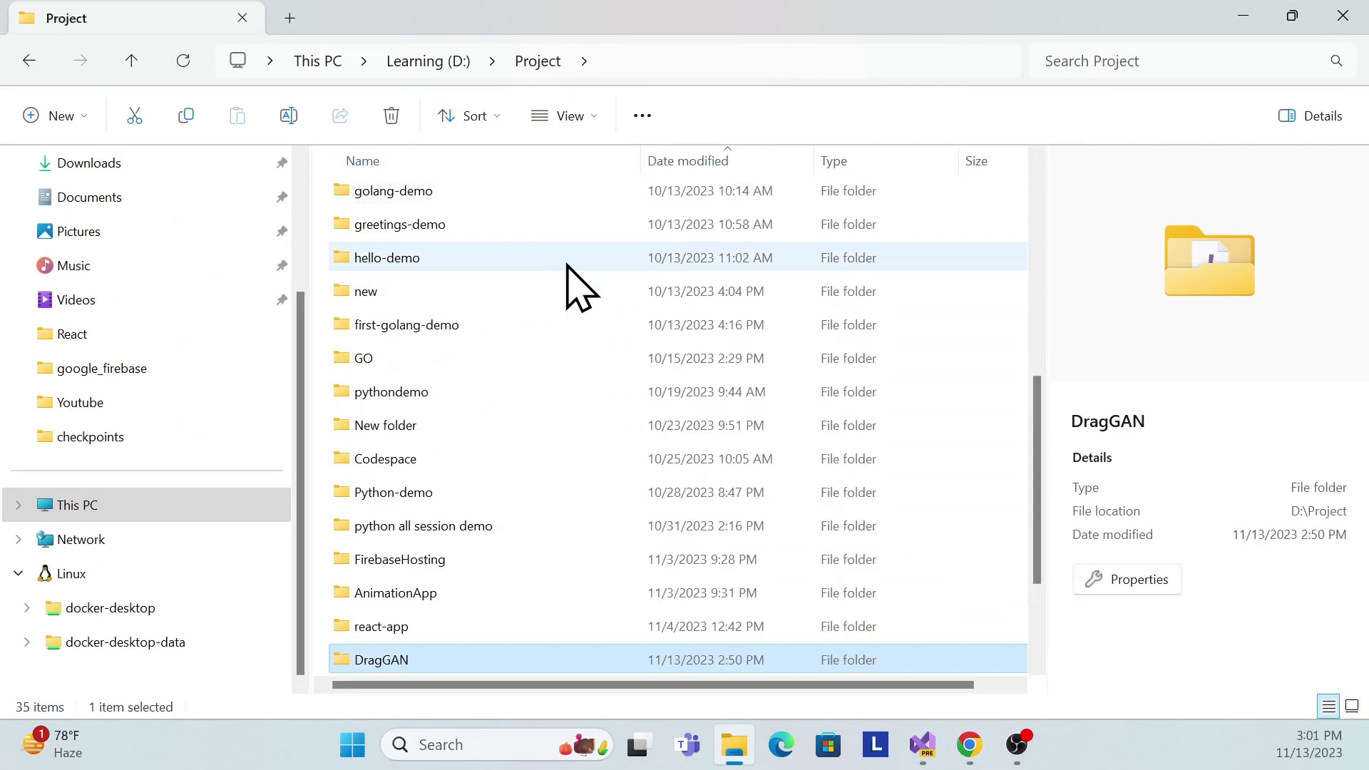
# - Launch a new Anaconda Prompt from the recent Windows searches and arrange its window over the Project folder
pyautogui.click(365, 751)
pyautogui.click(510, 107)
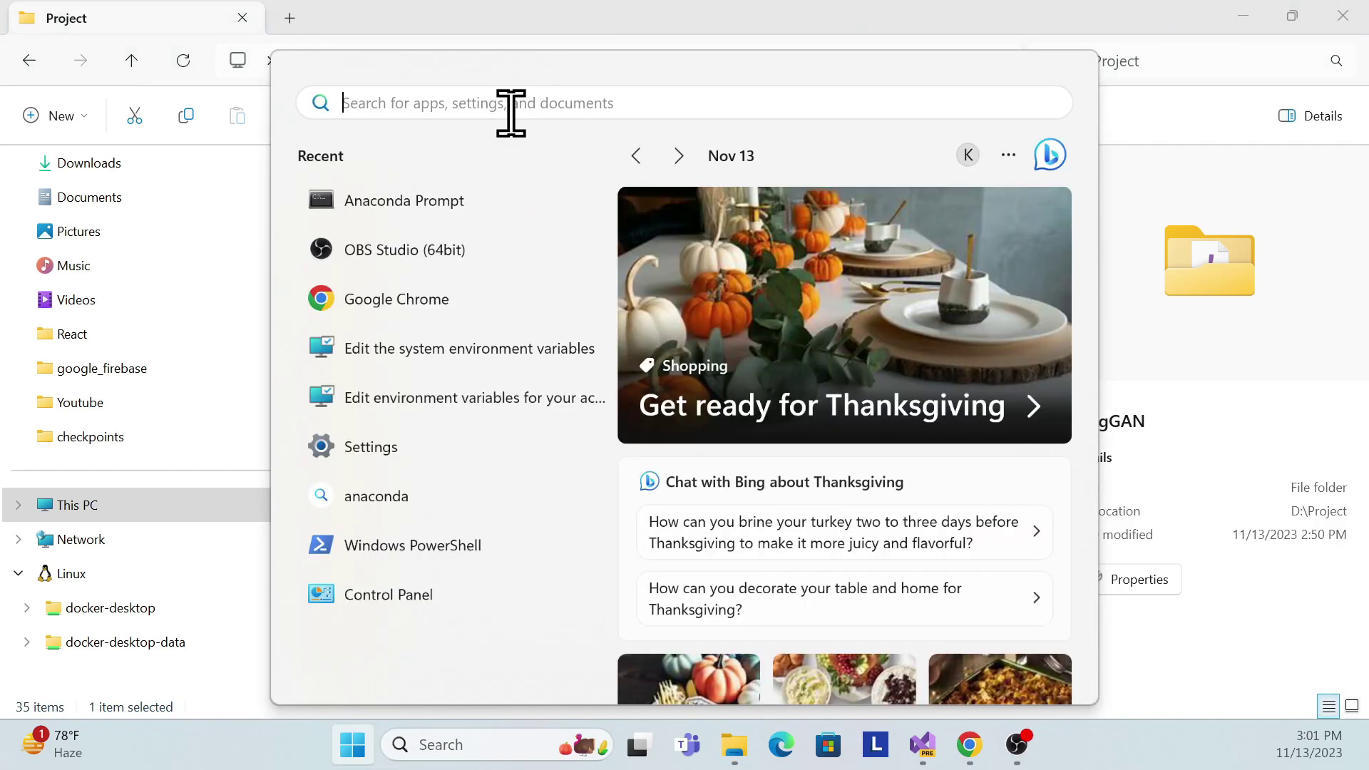
pyautogui.click(400, 206)
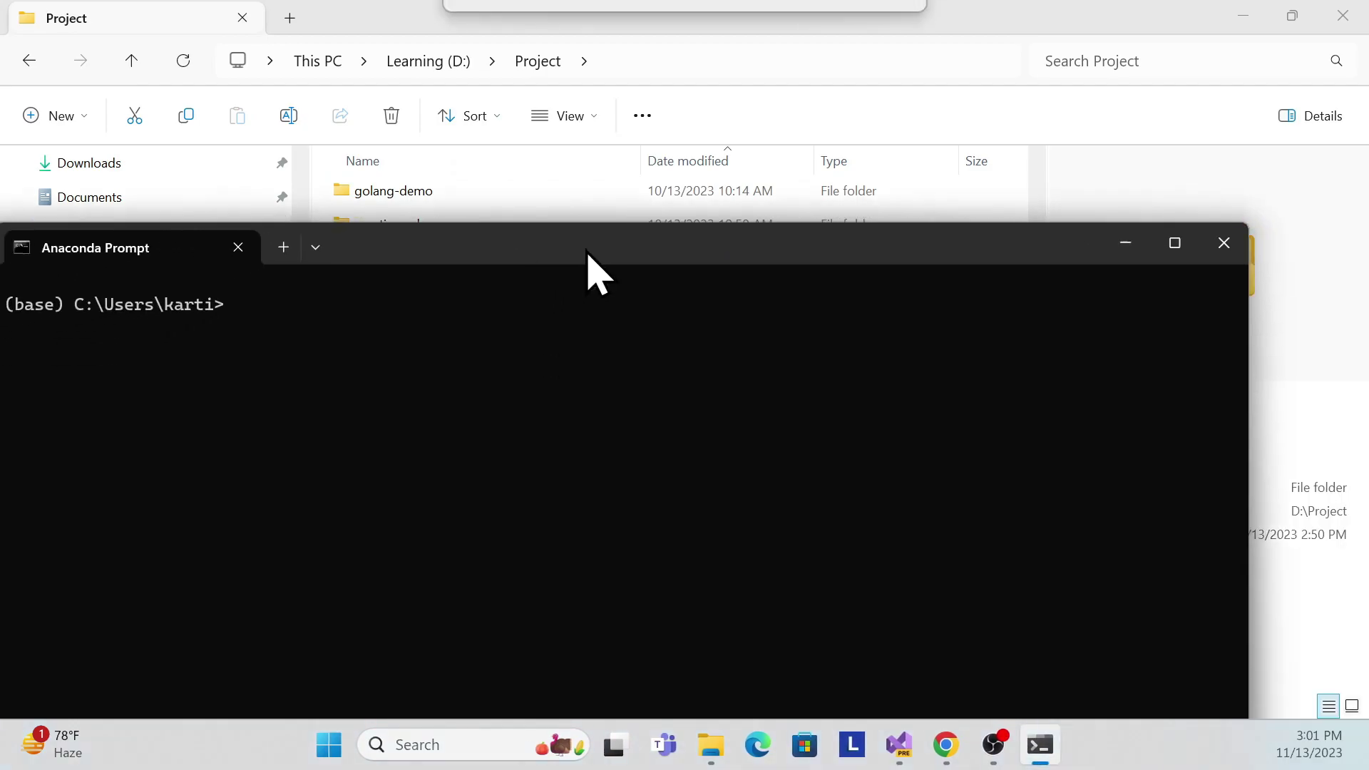
pyautogui.moveTo(590, 268); pyautogui.dragTo(592, 159)
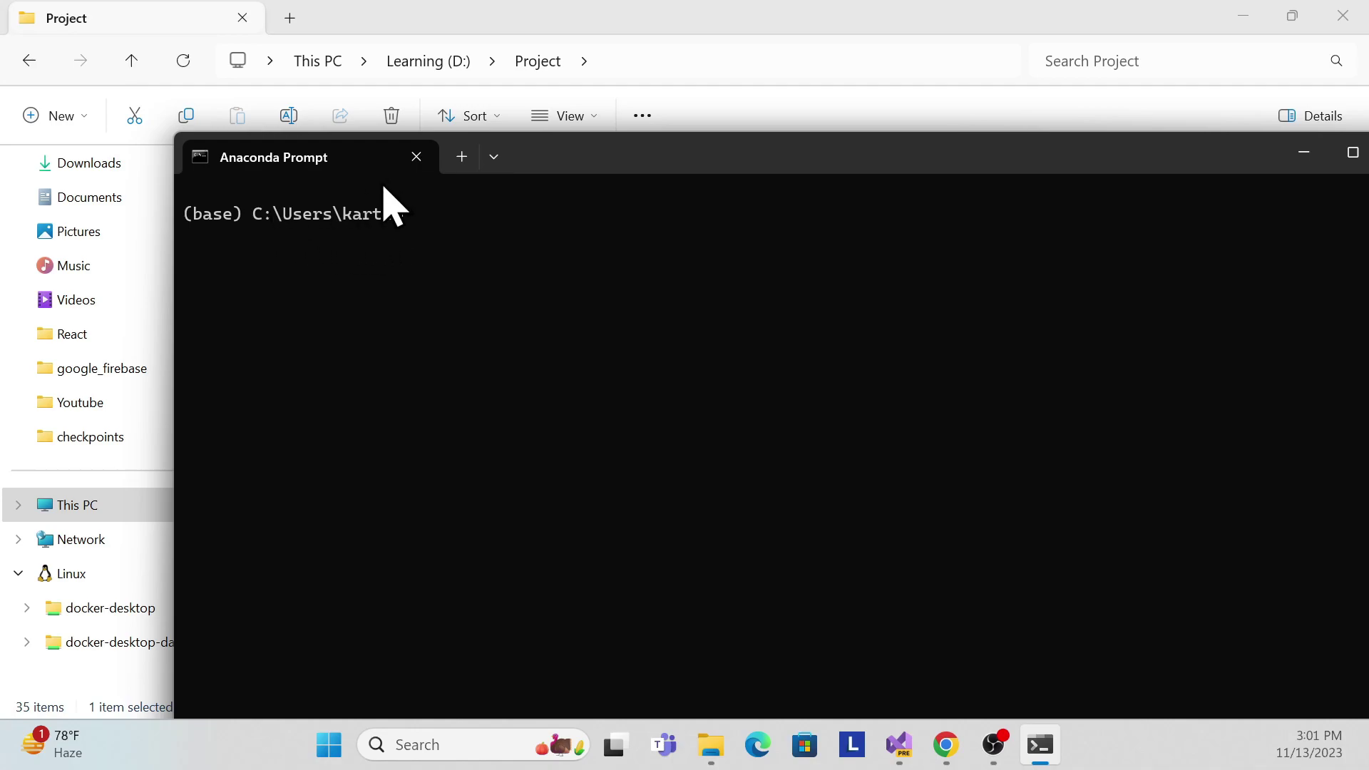
pyautogui.moveTo(576, 160); pyautogui.dragTo(697, 428)
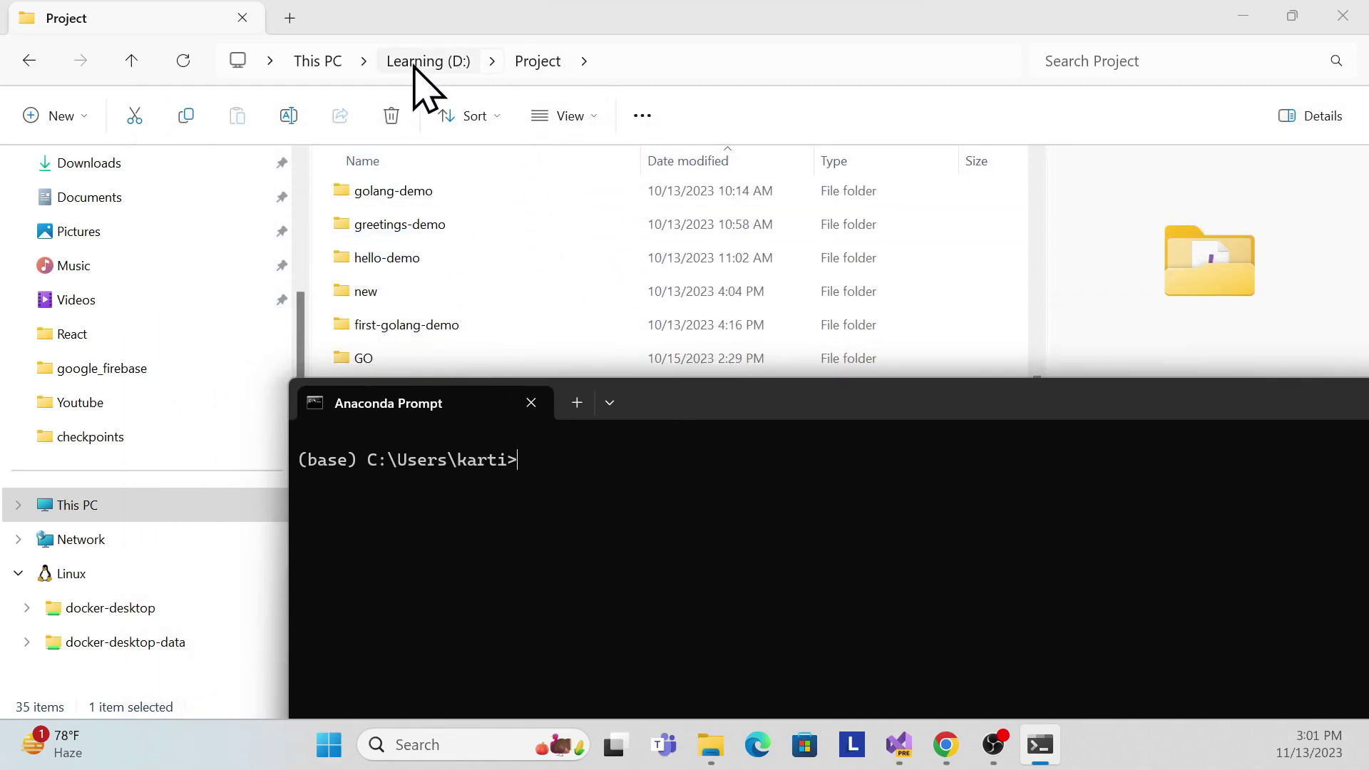
pyautogui.moveTo(678, 420); pyautogui.dragTo(619, 260)
# - Switch the Anaconda Prompt to drive D and change into the folder with "cd project\draggan"
pyautogui.write('d project\\draggan')
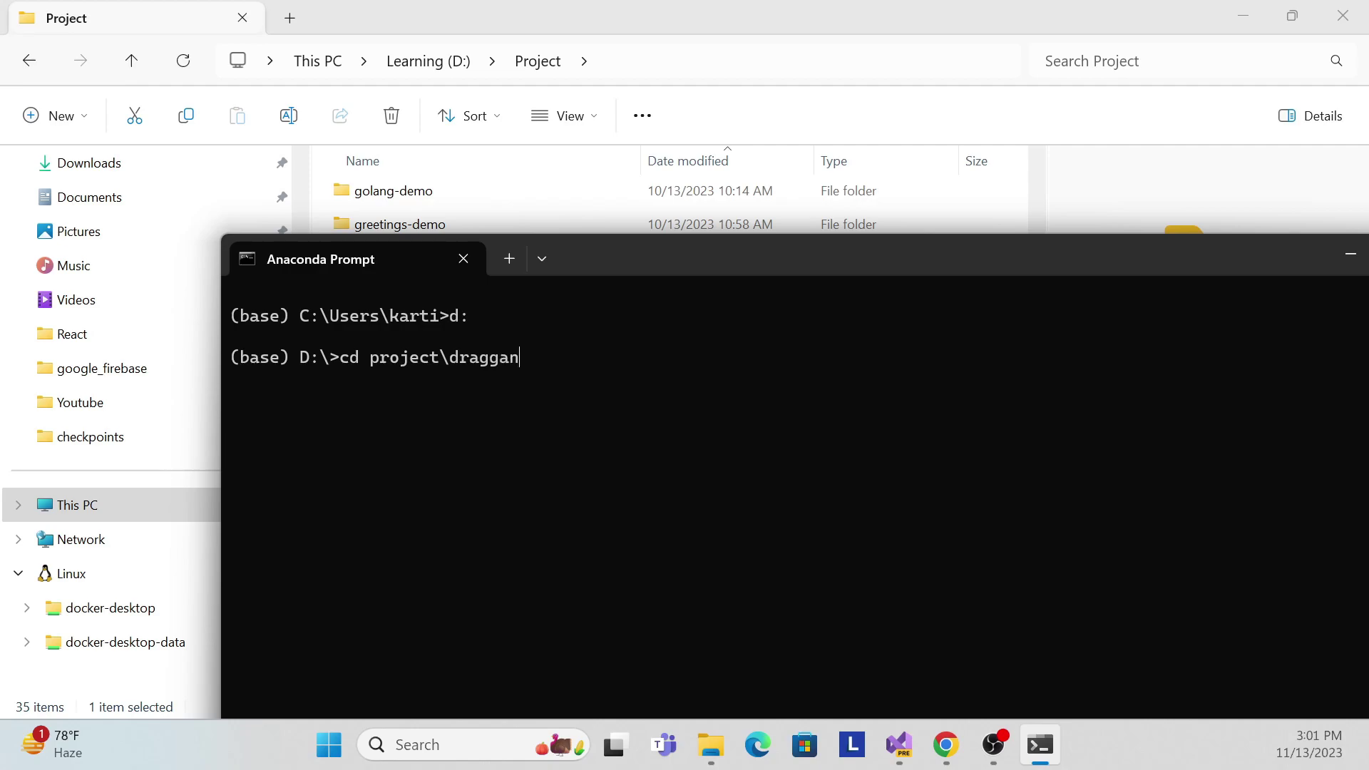
pyautogui.press('Return')
pyautogui.moveTo(651, 269); pyautogui.dragTo(492, 145)
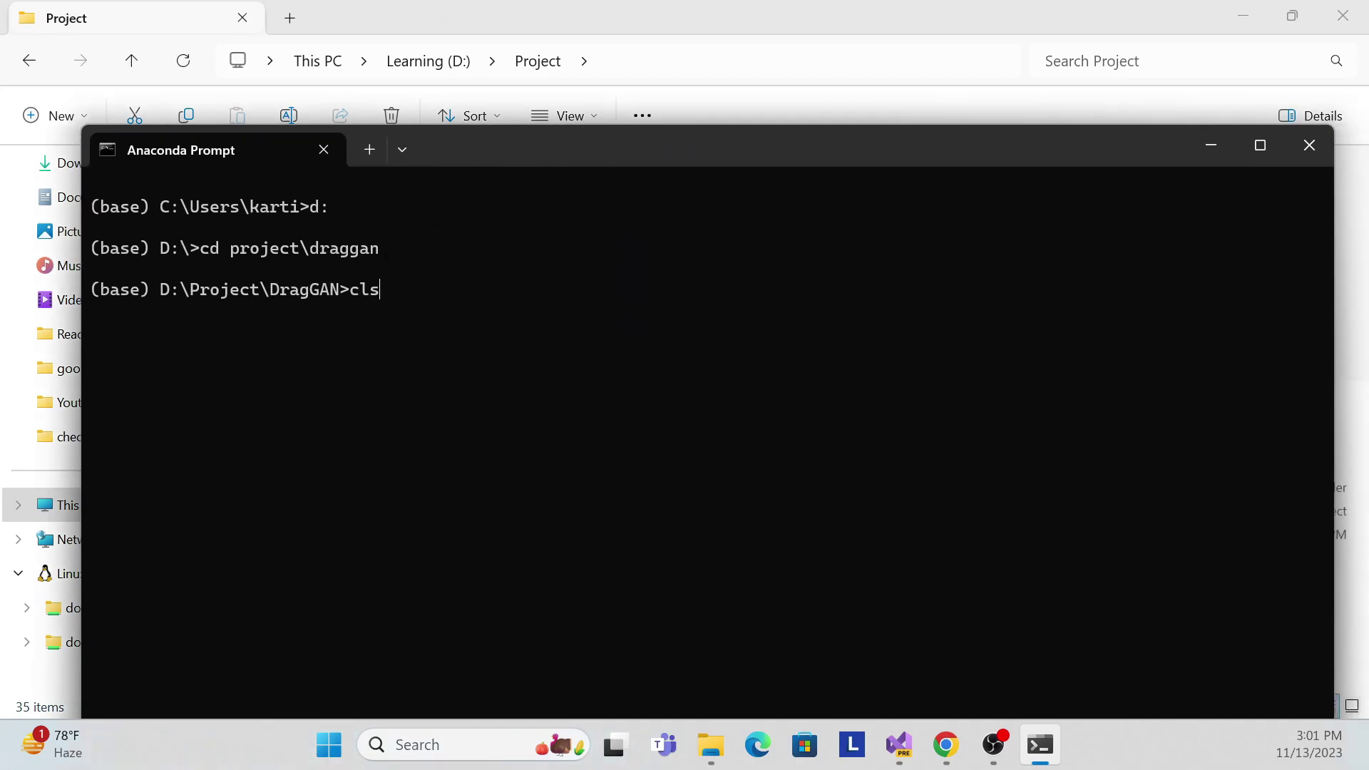
# - Clear the console with "cls" and enlarge its text by three zoom levels
pyautogui.press('Return')
pyautogui.hotkey('ctrl', '+')
pyautogui.hotkey('ctrl', '+')
pyautogui.hotkey('ctrl', '+')
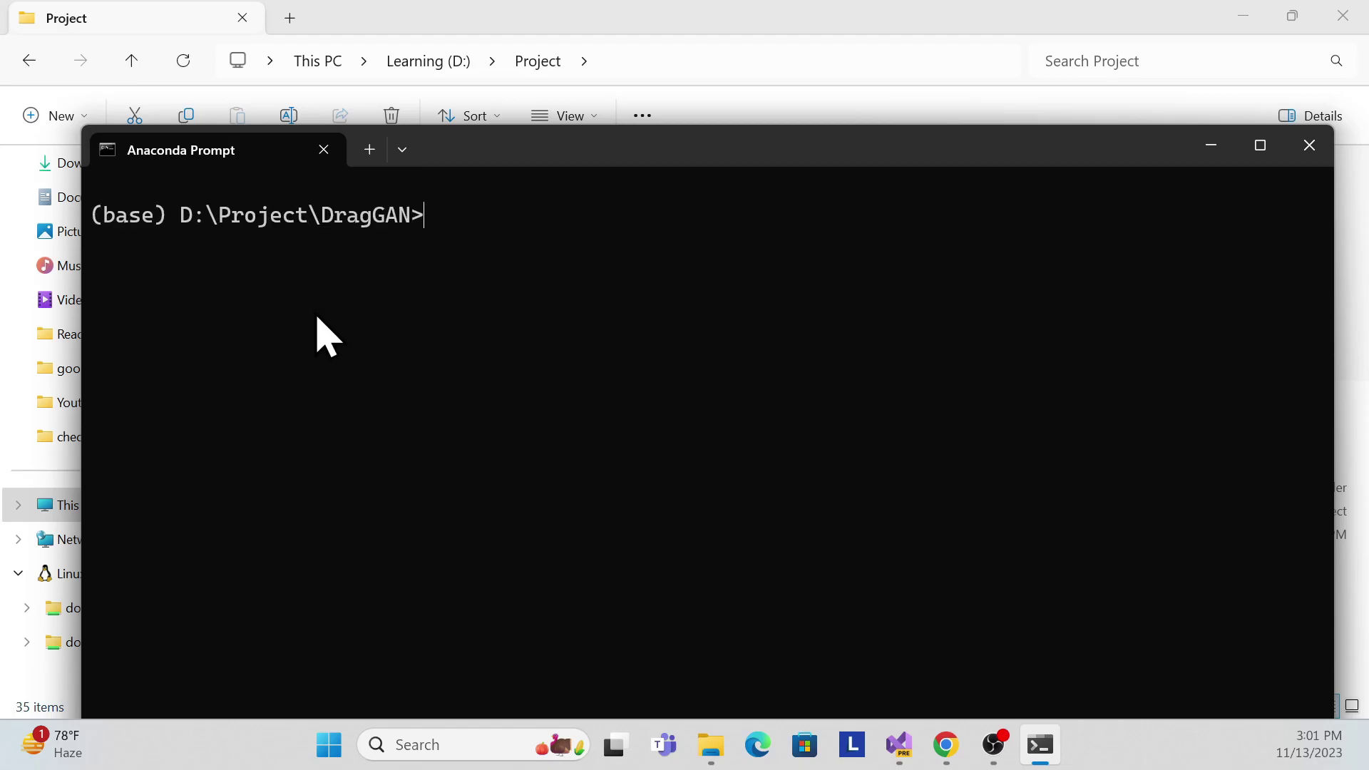
pyautogui.moveTo(540, 158); pyautogui.dragTo(579, 156)
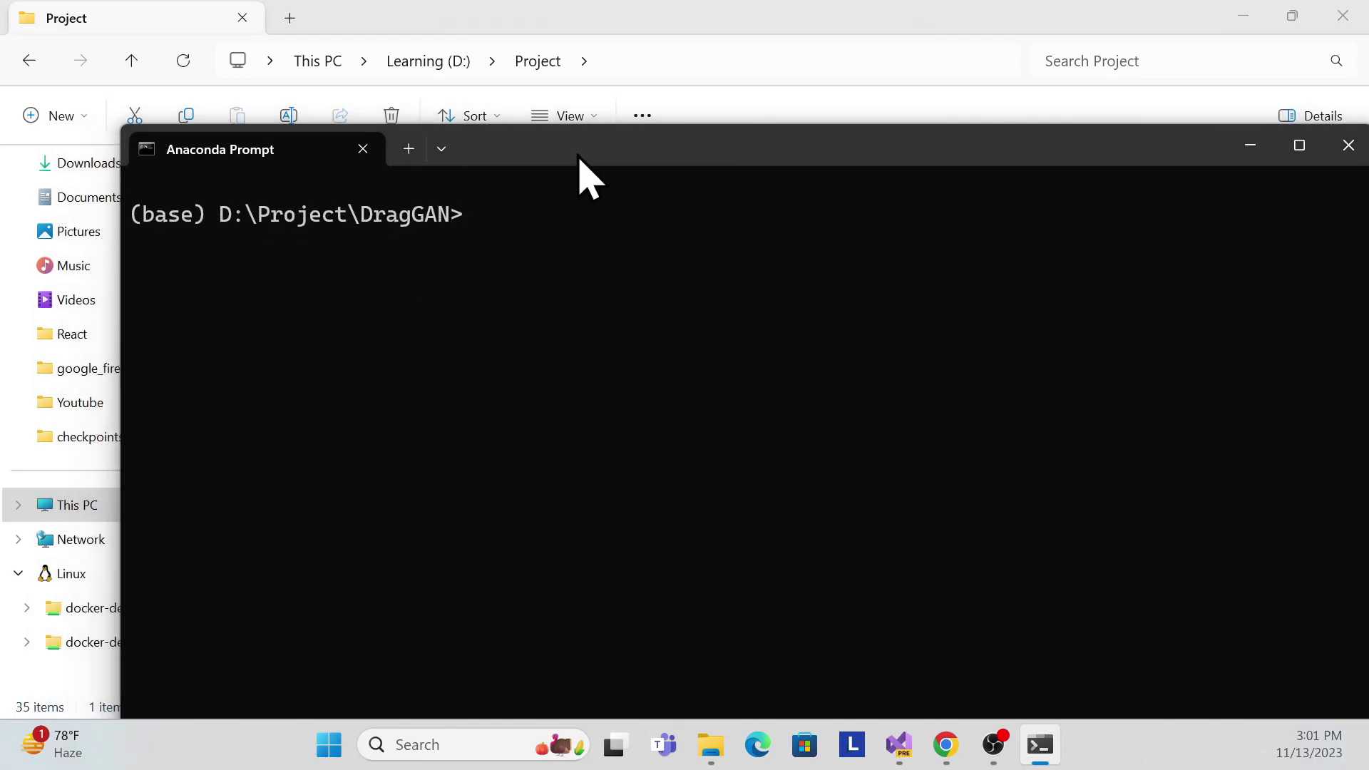
# - Copy "conda env create -f environment.yml" from the DragGAN GitHub page in Chrome and run it in the Anaconda Prompt
pyautogui.hotkey('alt', 'Tab')
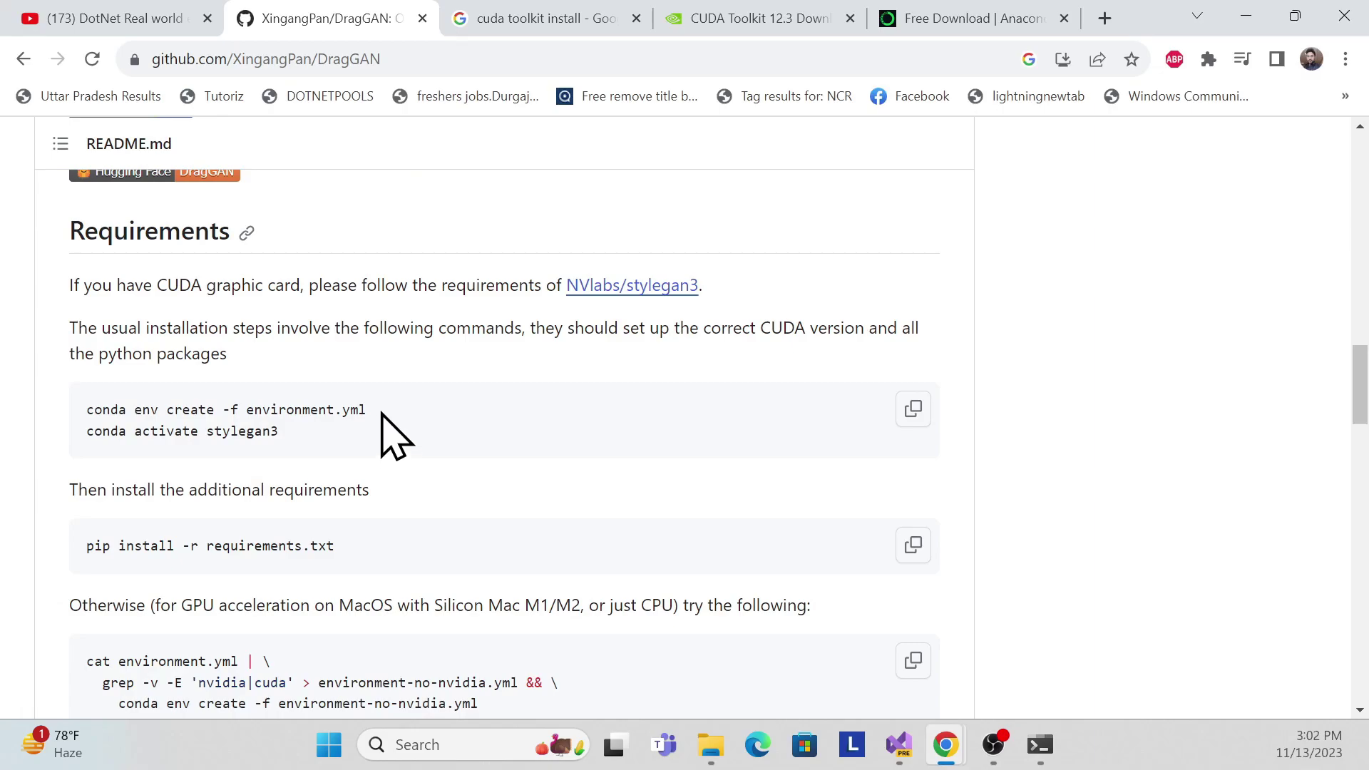
pyautogui.moveTo(361, 410); pyautogui.dragTo(85, 418)
pyautogui.hotkey('ctrl', 'c')
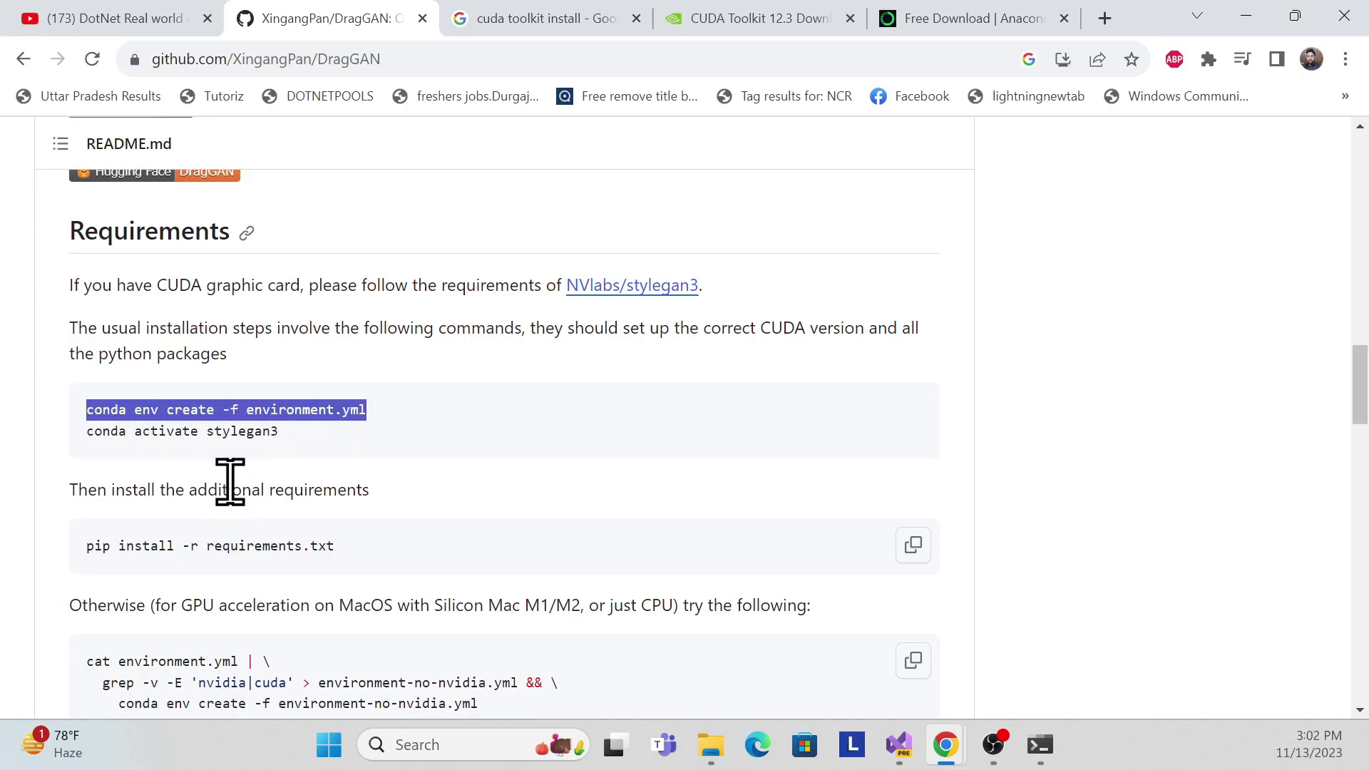
pyautogui.hotkey('alt', 'Tab')
pyautogui.hotkey('ctrl', 'v')
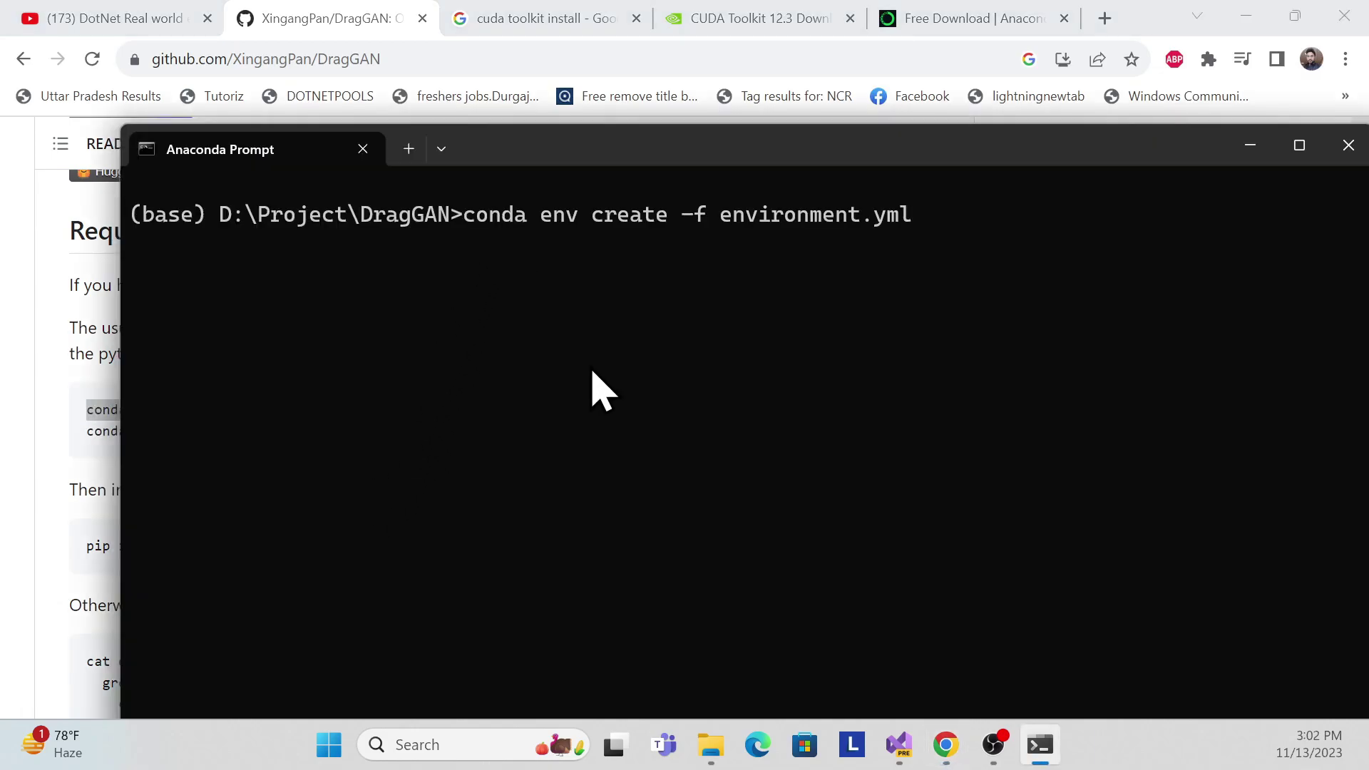
pyautogui.press('Return')
pyautogui.moveTo(818, 164); pyautogui.dragTo(743, 144)
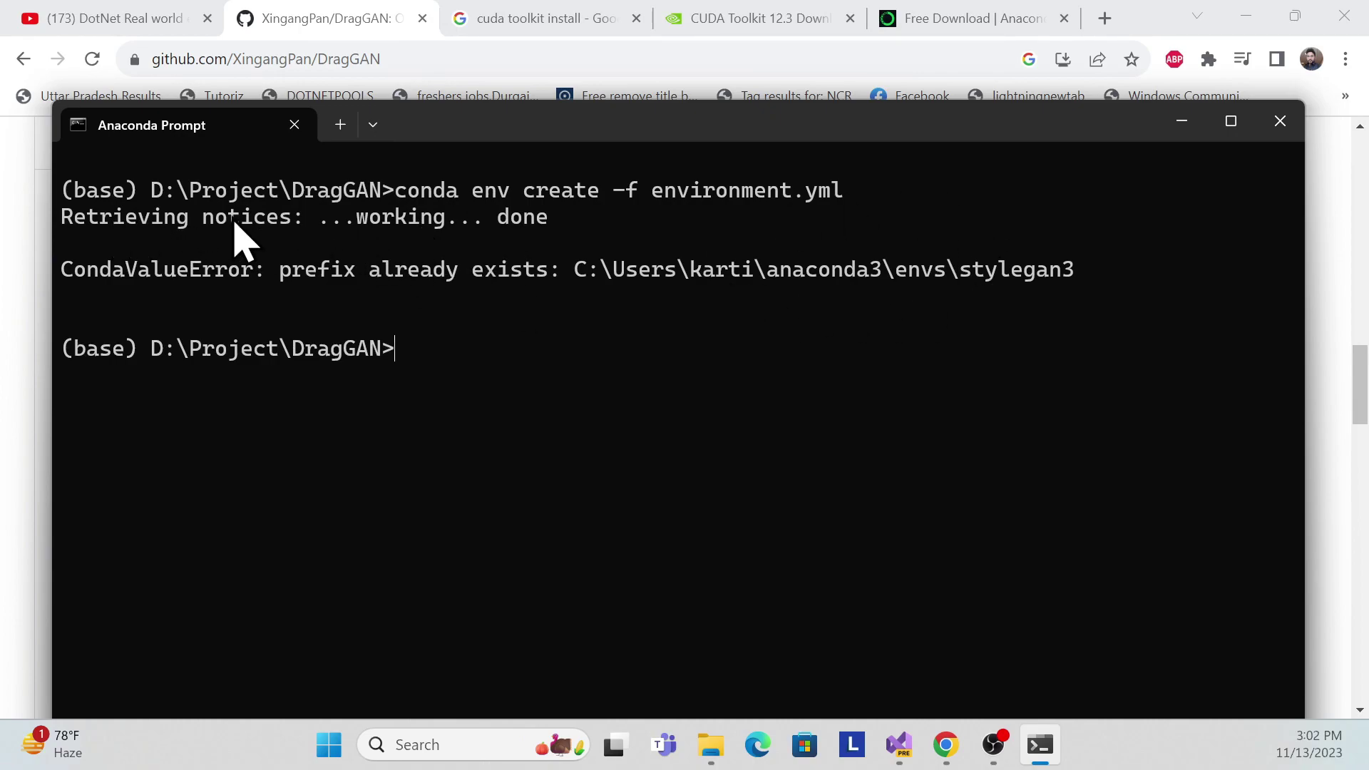
pyautogui.moveTo(560, 221); pyautogui.dragTo(86, 213)
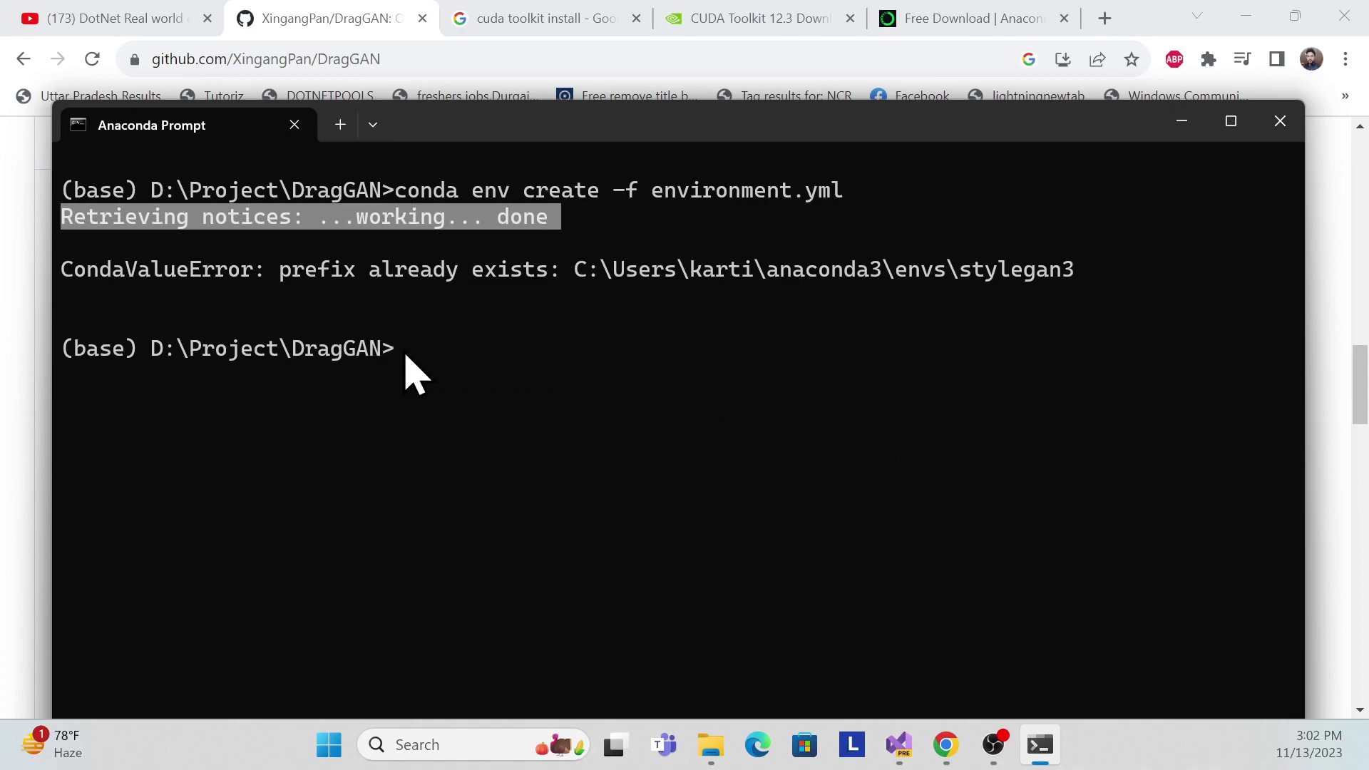
pyautogui.hotkey('alt', 'Tab')
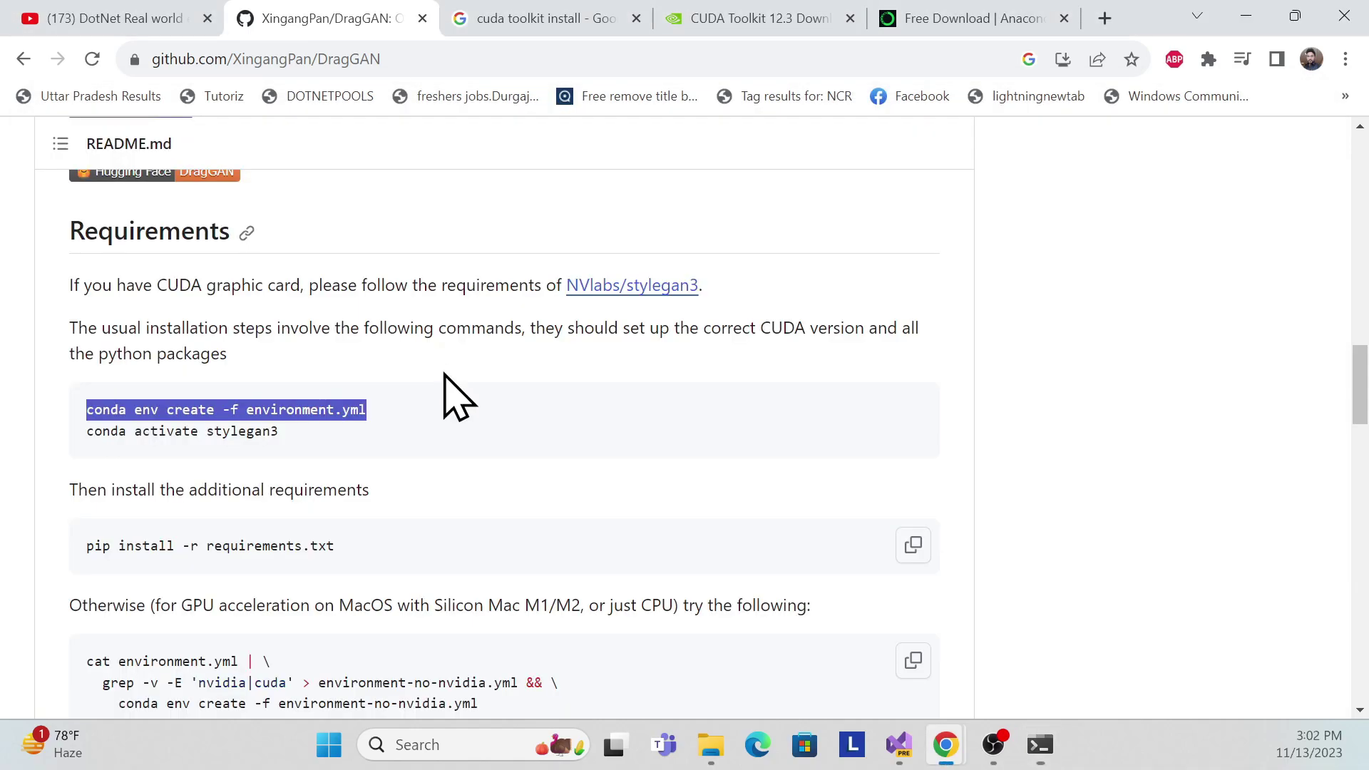
pyautogui.click(87, 431)
pyautogui.moveTo(87, 432); pyautogui.dragTo(285, 444)
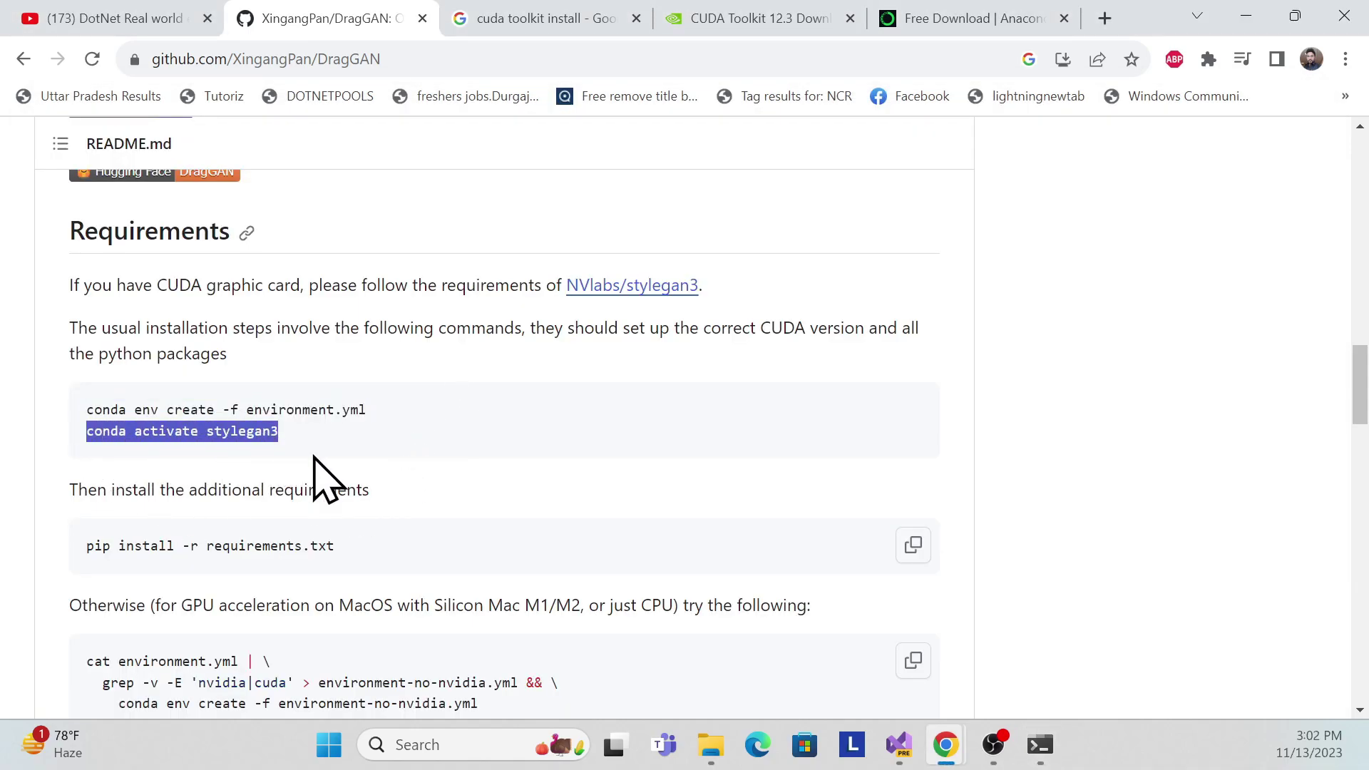
pyautogui.hotkey('alt', 'Tab')
pyautogui.rightClick(426, 353)
pyautogui.rightClick(437, 364)
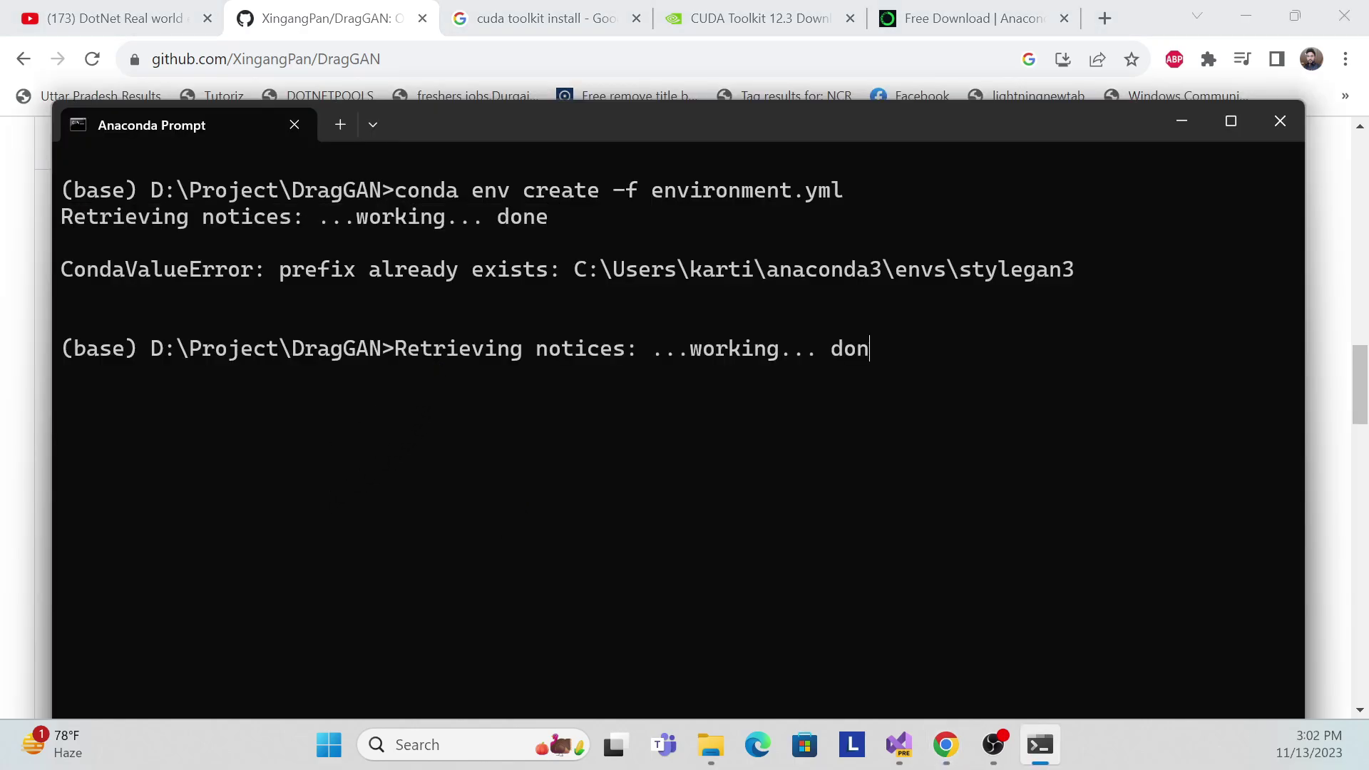
# - Copy "conda activate stylegan3" from the GitHub page and run it in the Anaconda Prompt in place of the wrongly pasted text
pyautogui.hotkey('alt', 'Tab')
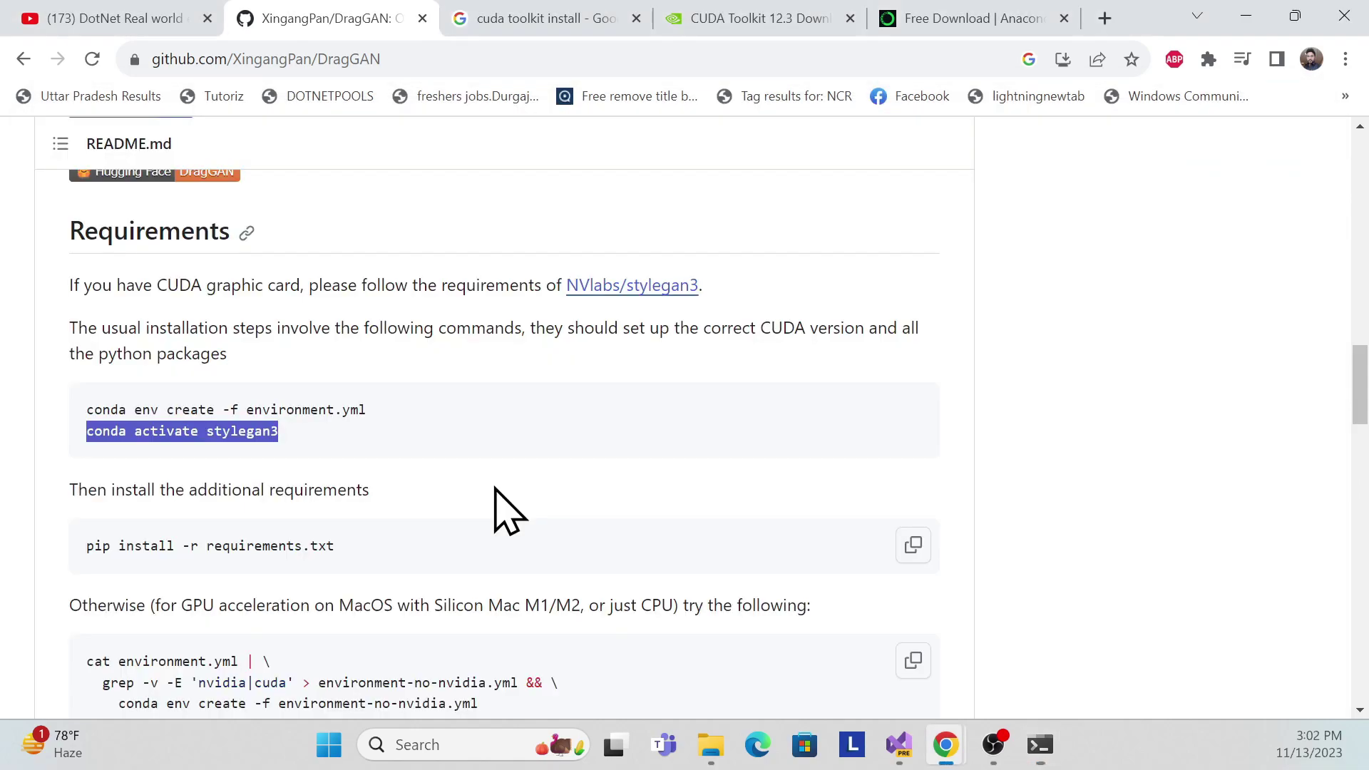
pyautogui.click(290, 436)
pyautogui.moveTo(290, 436); pyautogui.dragTo(87, 436)
pyautogui.hotkey('ctrl', 'c')
pyautogui.hotkey('alt', 'Tab')
pyautogui.rightClick(426, 378)
pyautogui.press('Return')
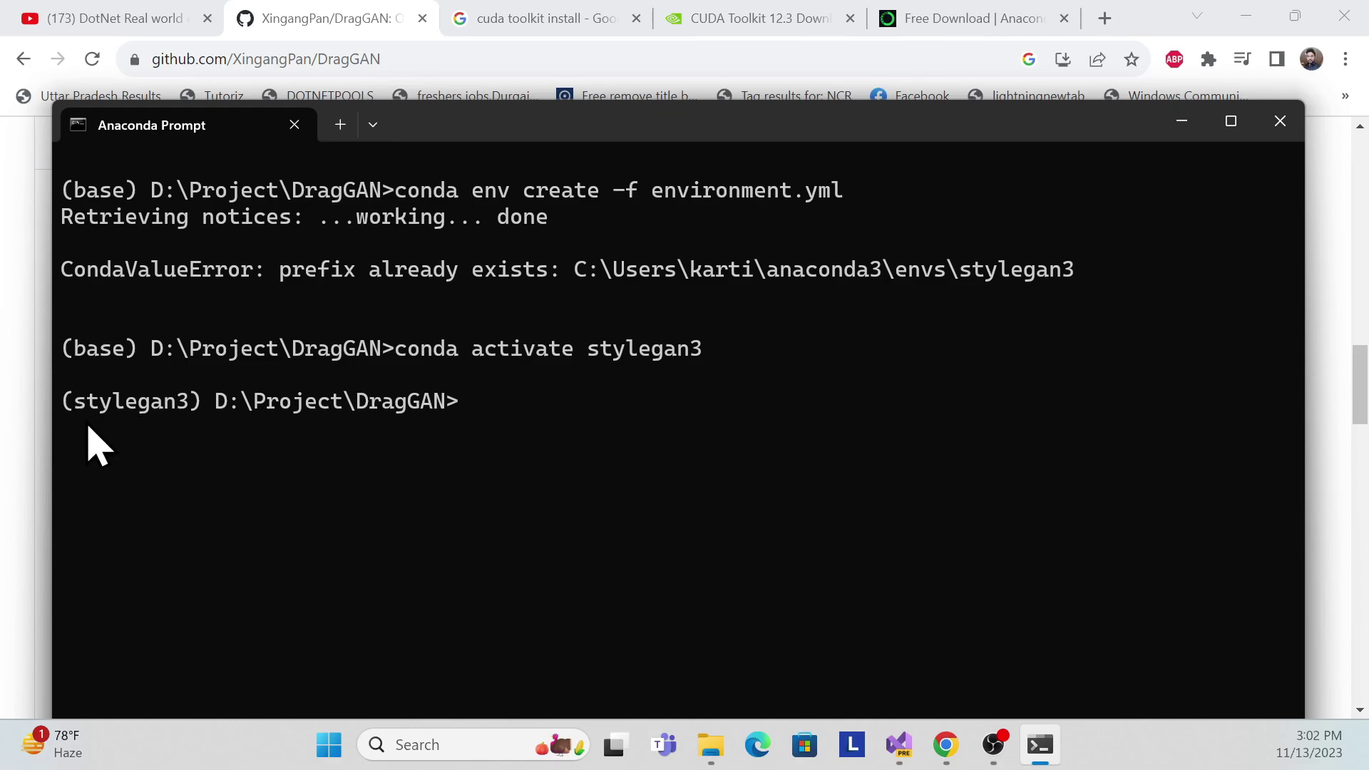
# - Return to the GitHub page and review the "pip install -r requirements.txt" command for the additional requirements
pyautogui.hotkey('alt', 'Tab')
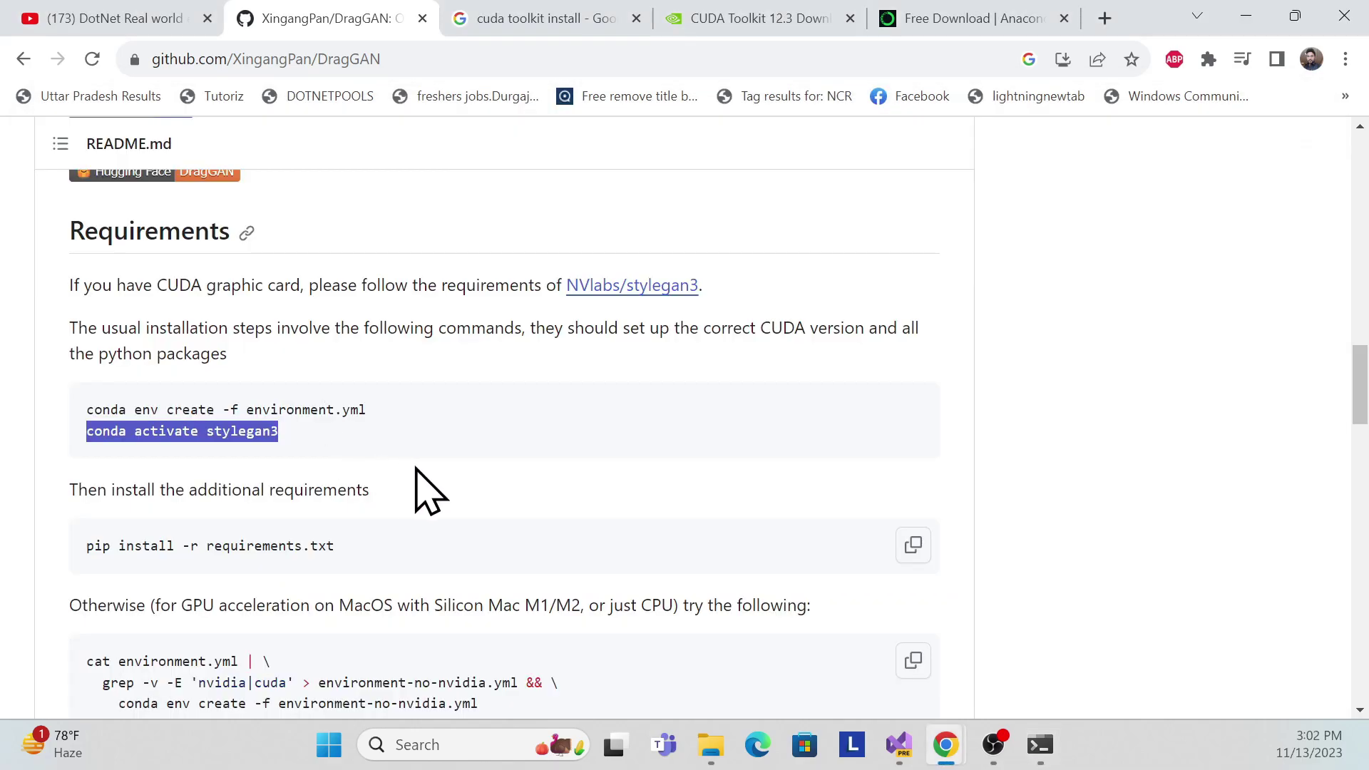
pyautogui.scroll(-1, 488, 449)
pyautogui.scroll(-1, 484, 446)
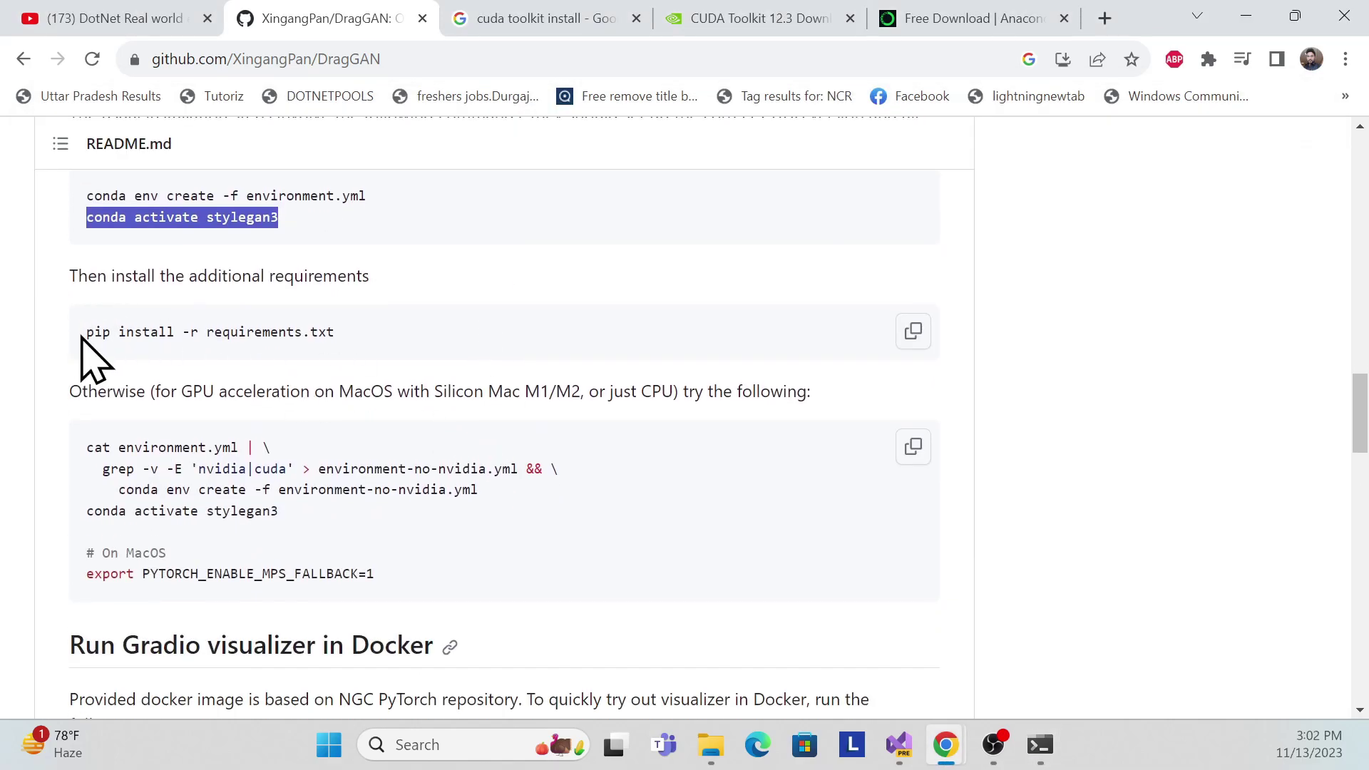
pyautogui.moveTo(87, 333); pyautogui.dragTo(432, 335)
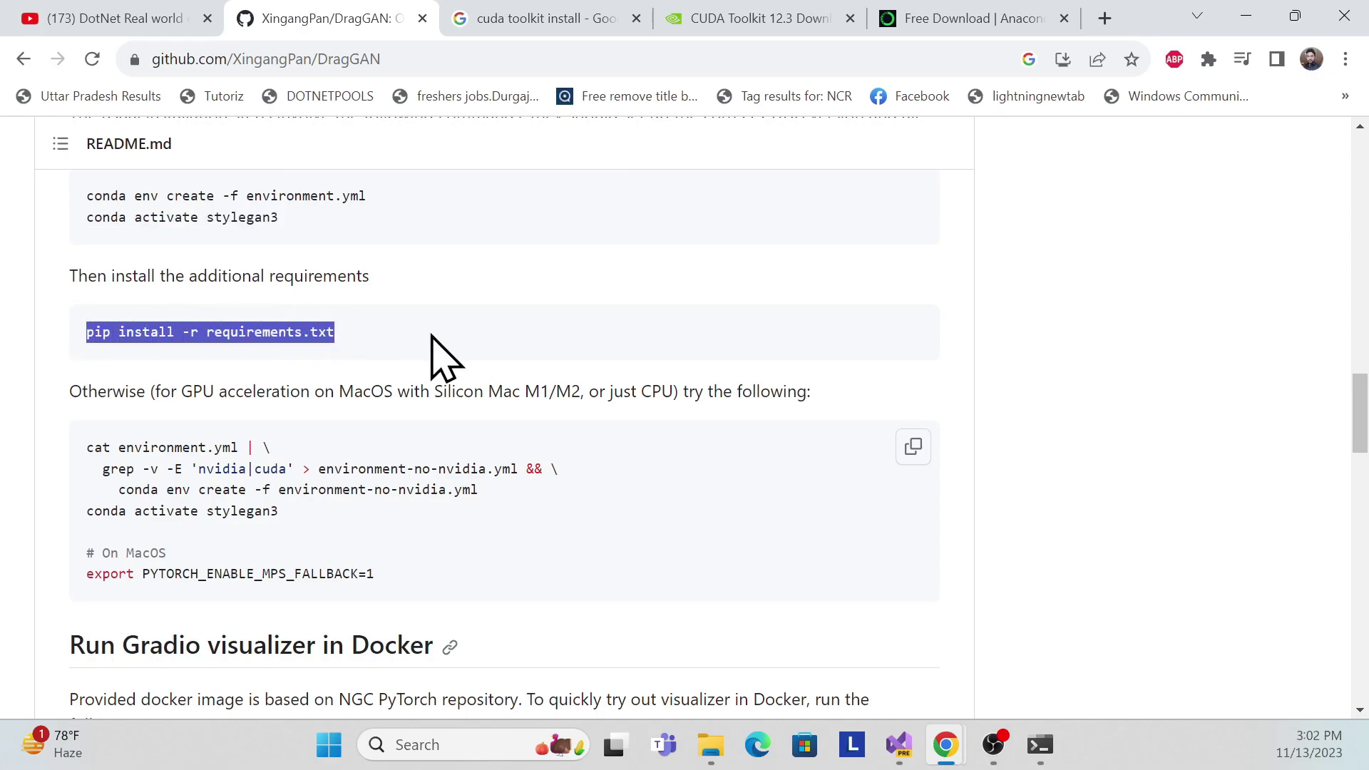
pyautogui.doubleClick(208, 330)
# - Switch to the Anaconda Prompt, list the DragGAN folder with "dir" and look through its files and subfolders
pyautogui.hotkey('alt', 'Tab')
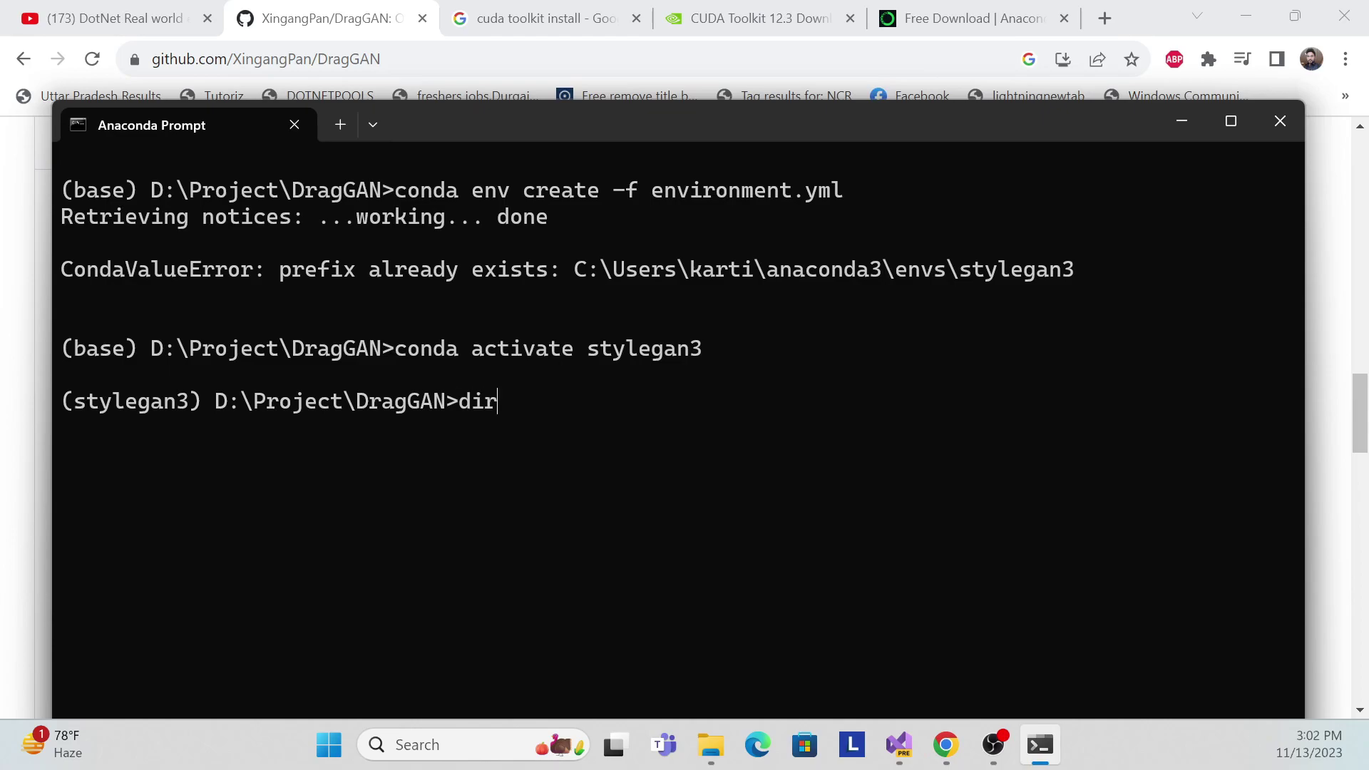
pyautogui.write('dir')
pyautogui.press('Return')
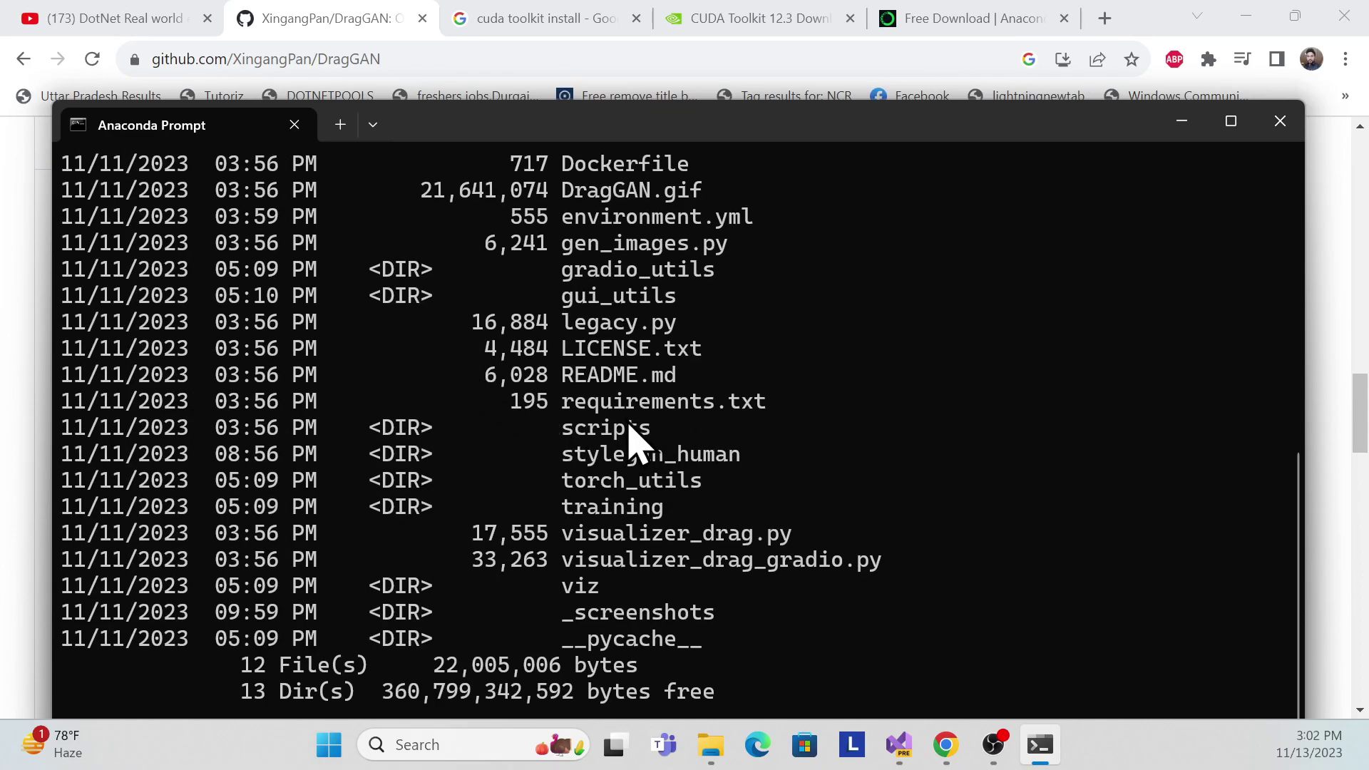
pyautogui.scroll(2, 631, 444)
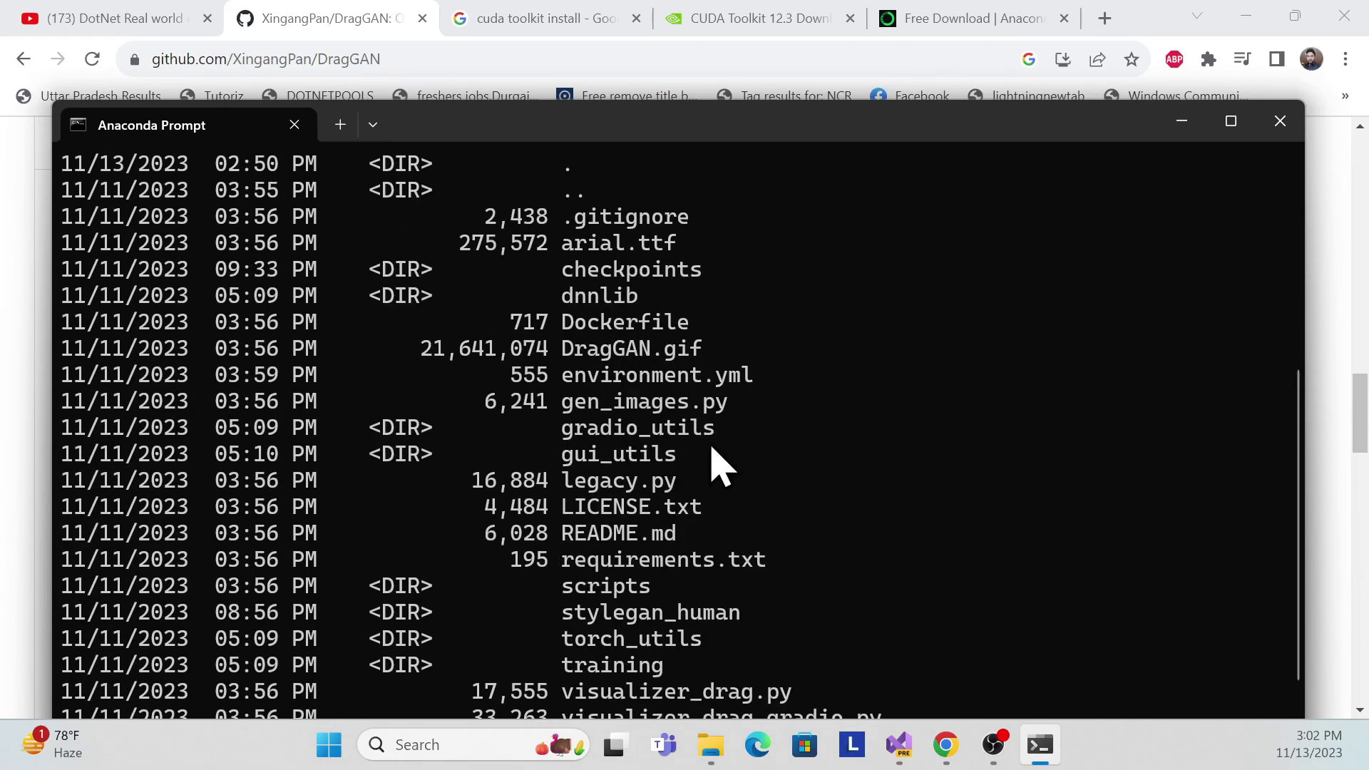
pyautogui.scroll(-2, 727, 485)
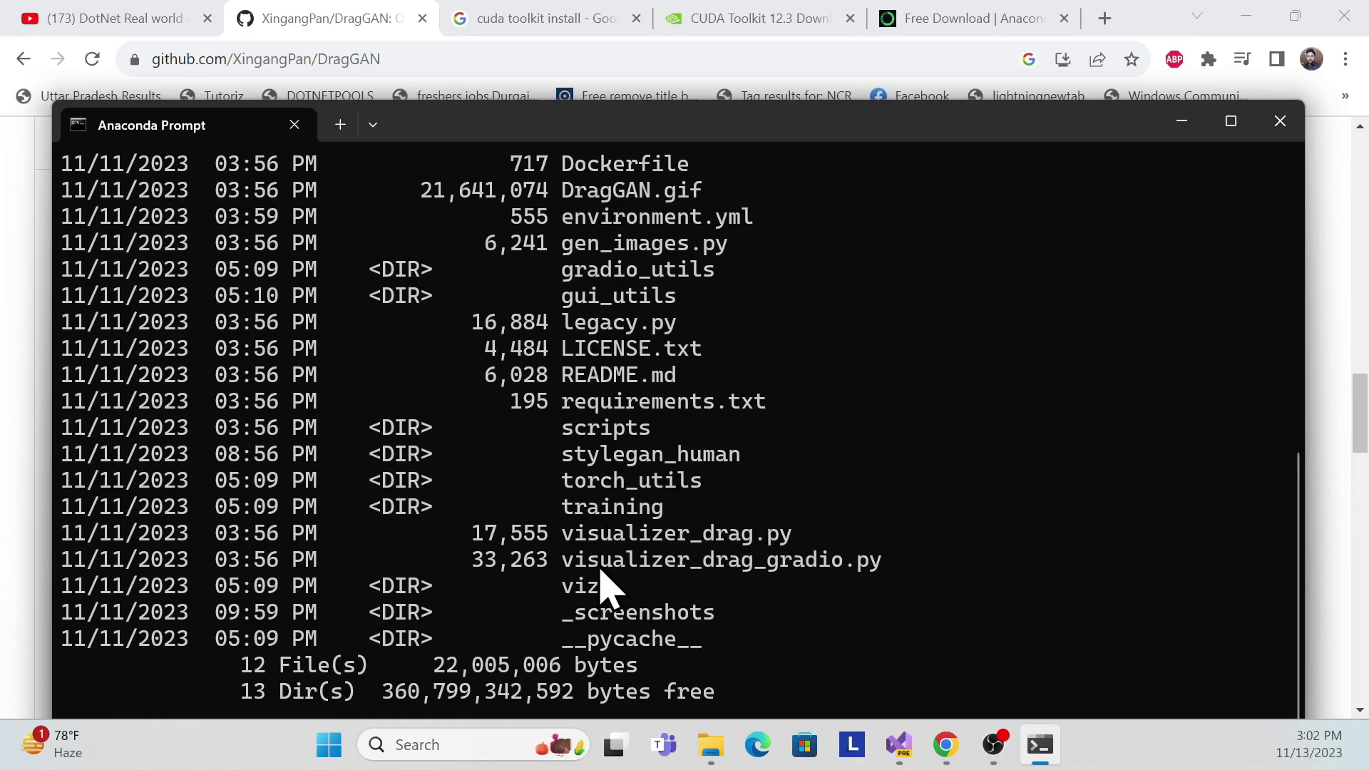
pyautogui.scroll(2, 587, 553)
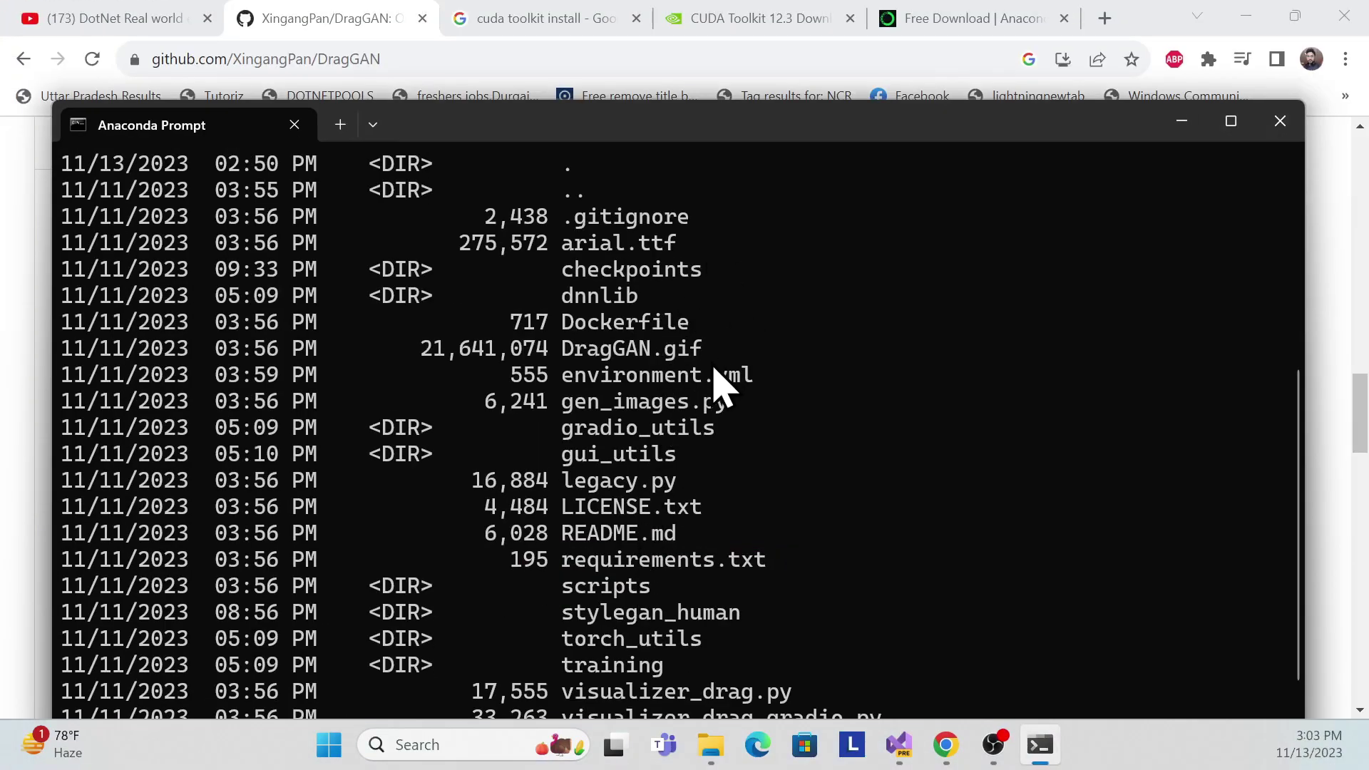
pyautogui.scroll(-2, 674, 485)
# - Open the DragGAN folder in Visual Studio Code with "code ." and maximize the editor window
pyautogui.moveTo(739, 139); pyautogui.dragTo(733, 62)
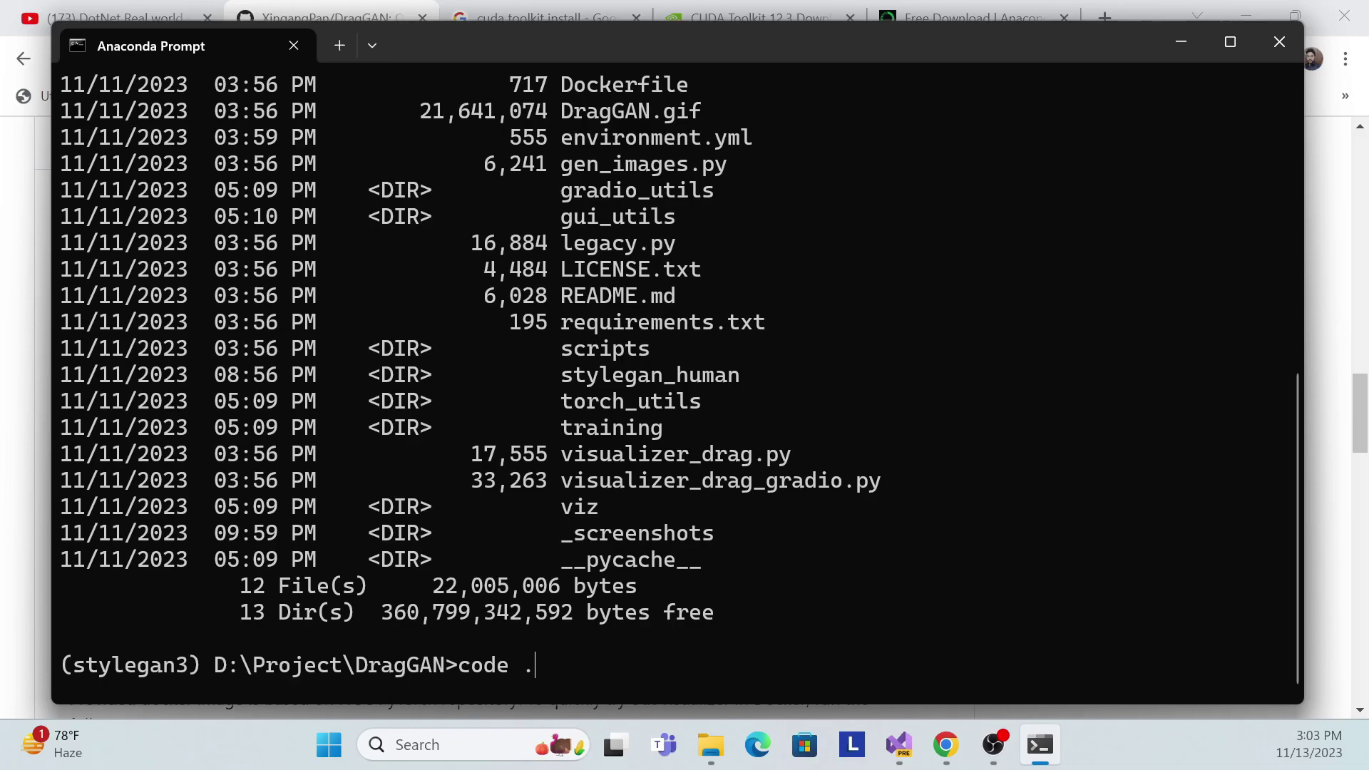
pyautogui.press('Return')
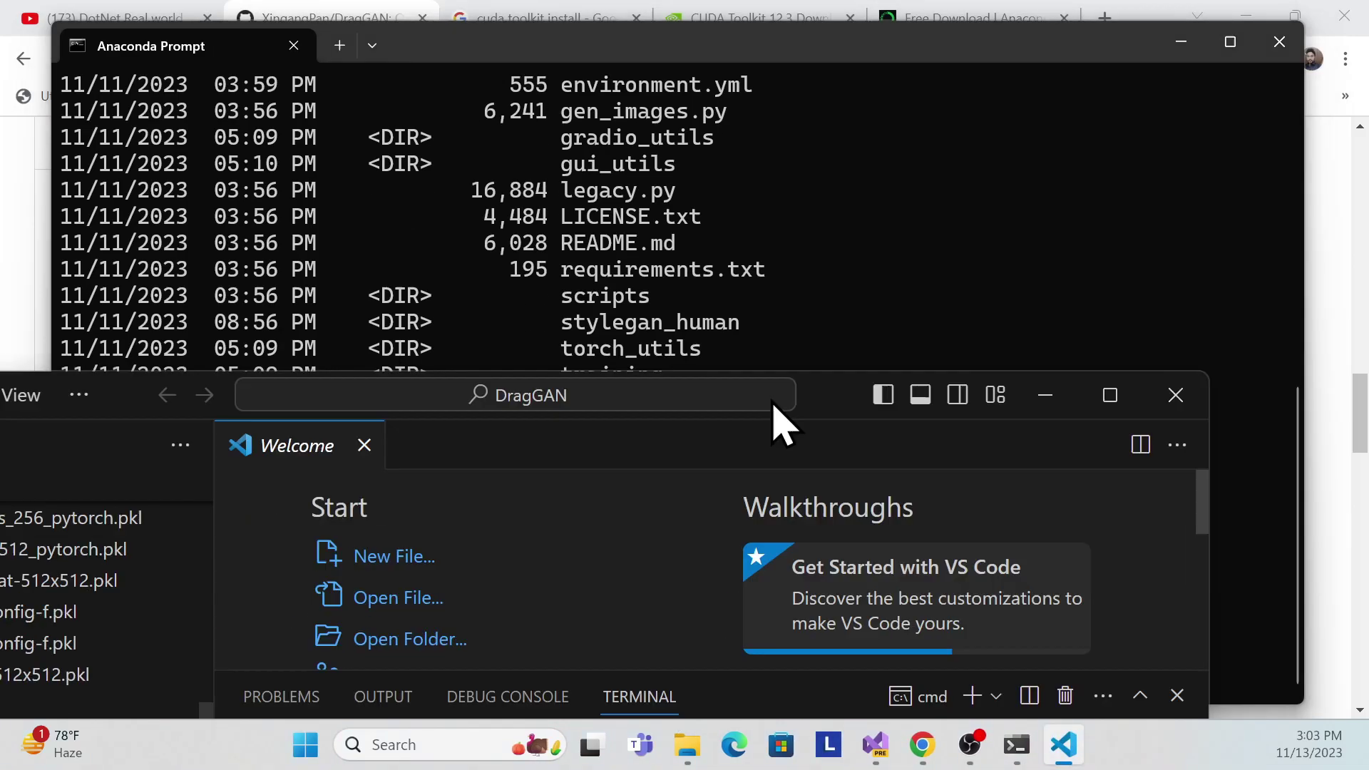
pyautogui.moveTo(780, 422); pyautogui.dragTo(855, 168)
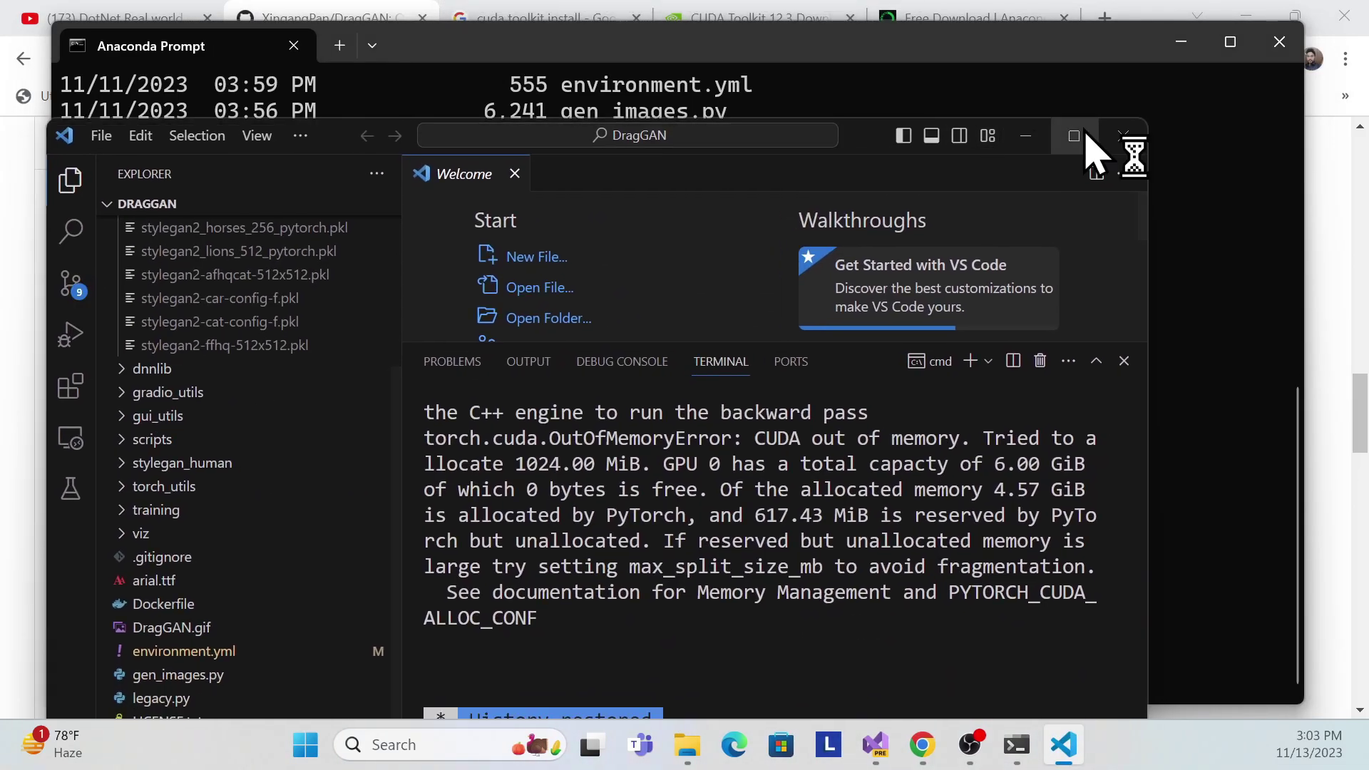
pyautogui.click(1085, 138)
# - Collapse the checkpoints folder in the project tree and close the terminal panel
pyautogui.scroll(5, 167, 335)
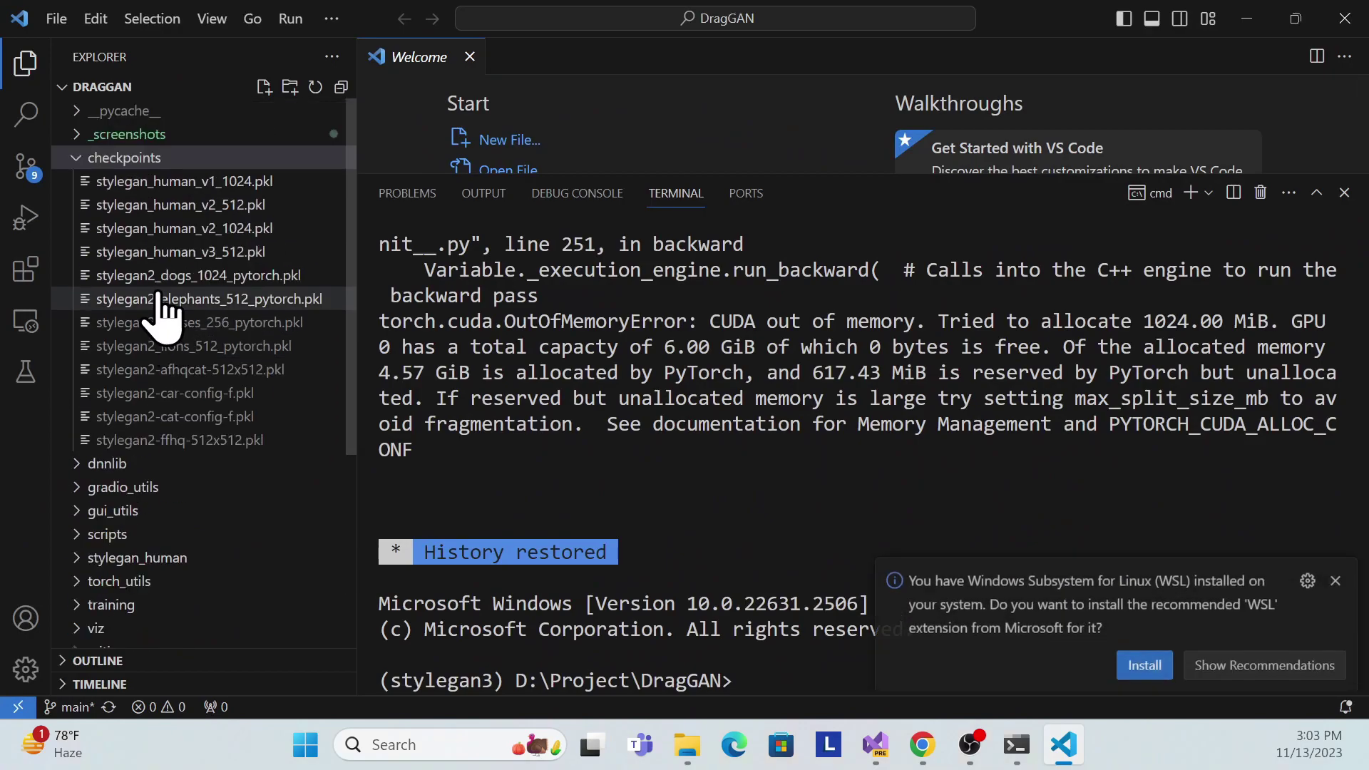
pyautogui.click(74, 158)
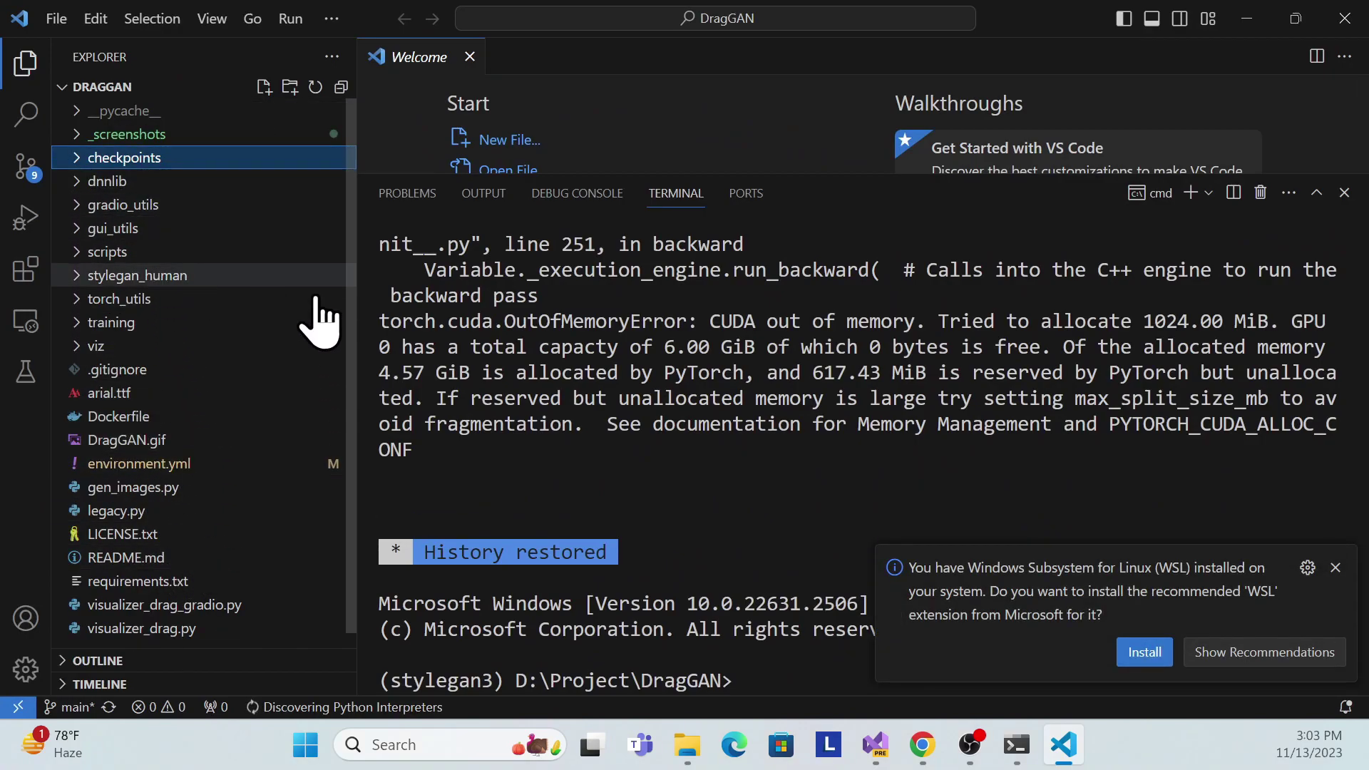
pyautogui.click(1344, 193)
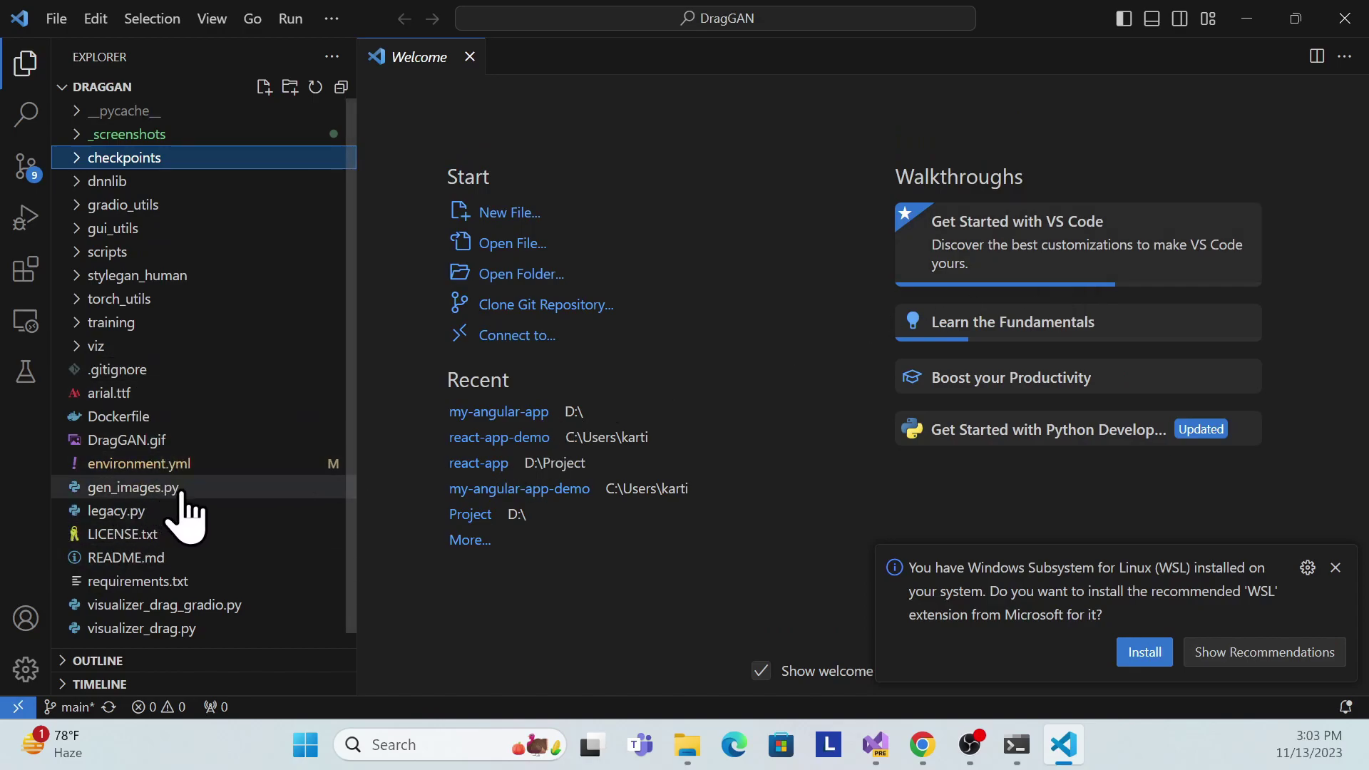
# - Review the earlier conda commands in the Anaconda Prompt, then open environment.yml in Visual Studio Code
pyautogui.hotkey('alt', 'Tab')
pyautogui.scroll(8, 449, 346)
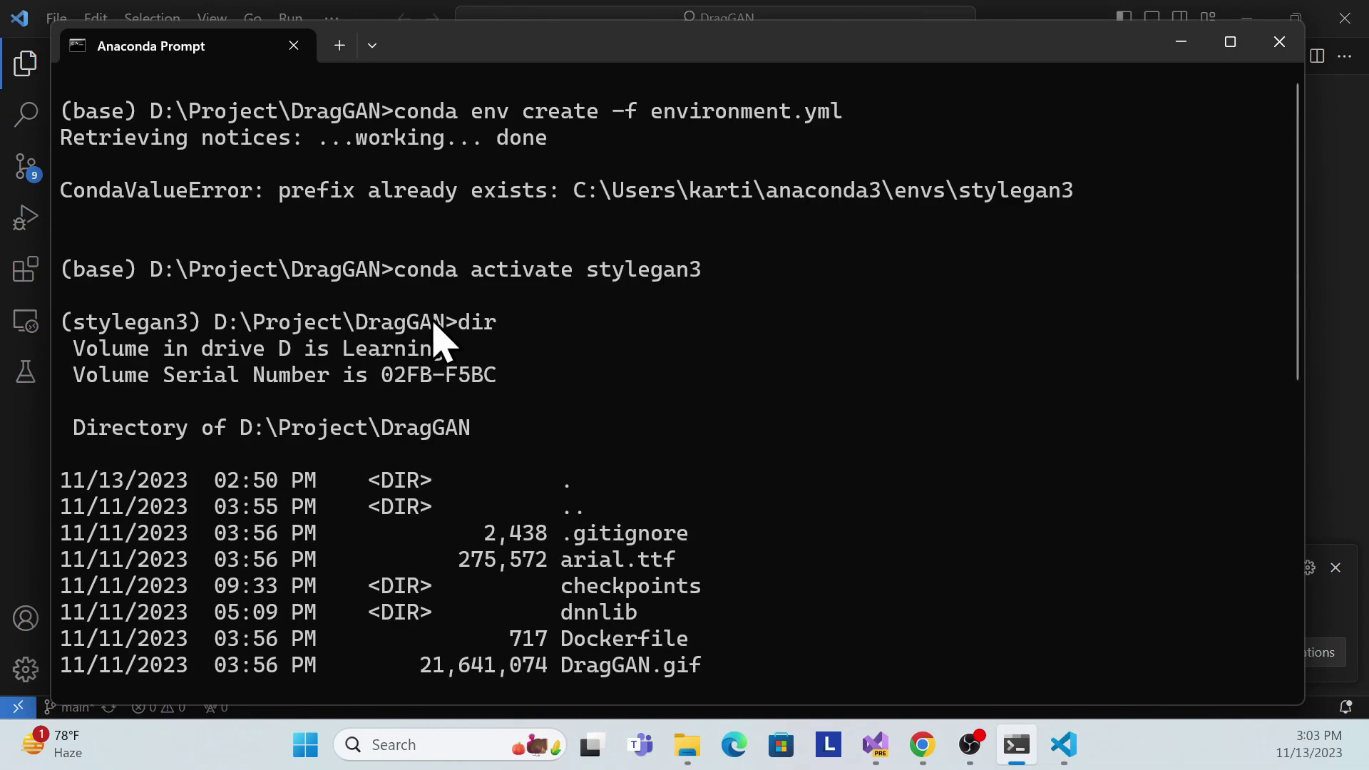
pyautogui.hotkey('alt', 'Tab')
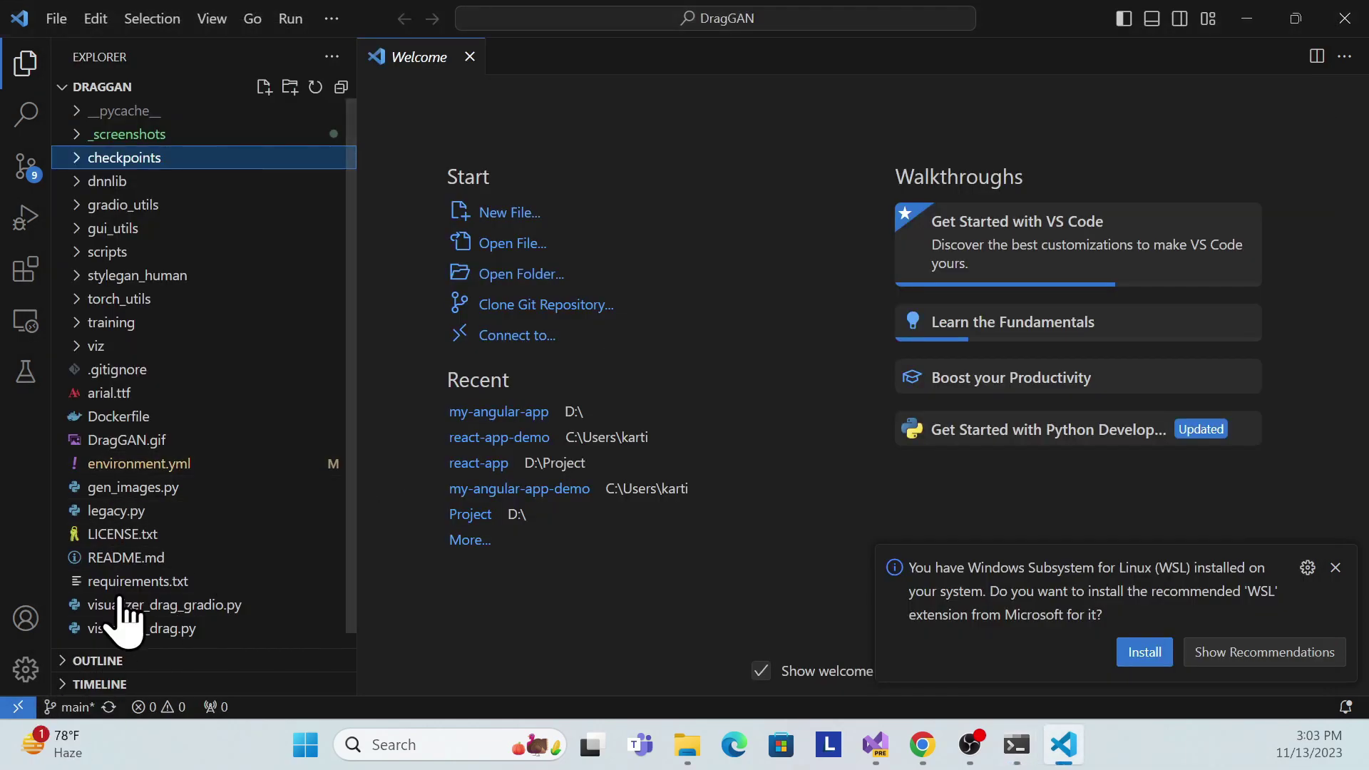
pyautogui.click(146, 465)
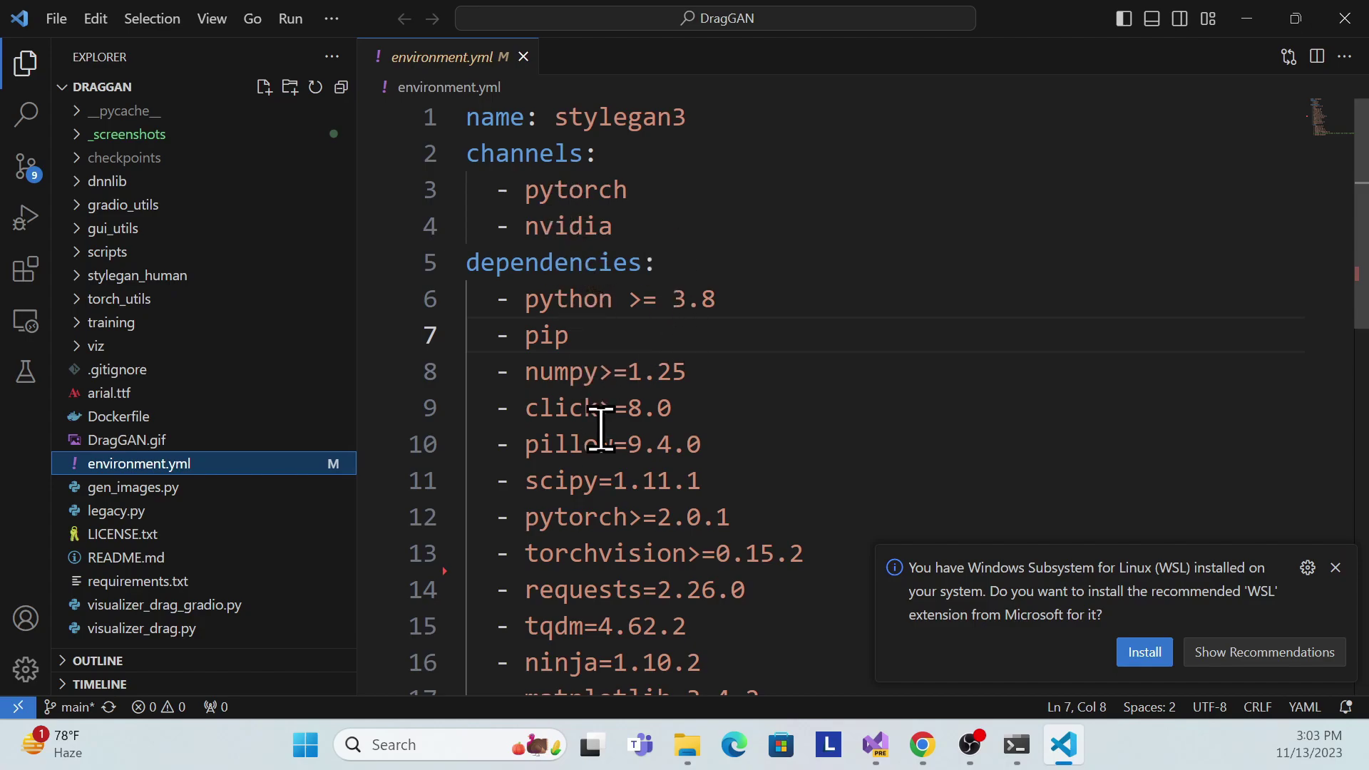
# - Review the dependencies listed in environment.yml and dismiss the WSL extension recommendation
pyautogui.scroll(-5, 681, 475)
pyautogui.scroll(4, 681, 477)
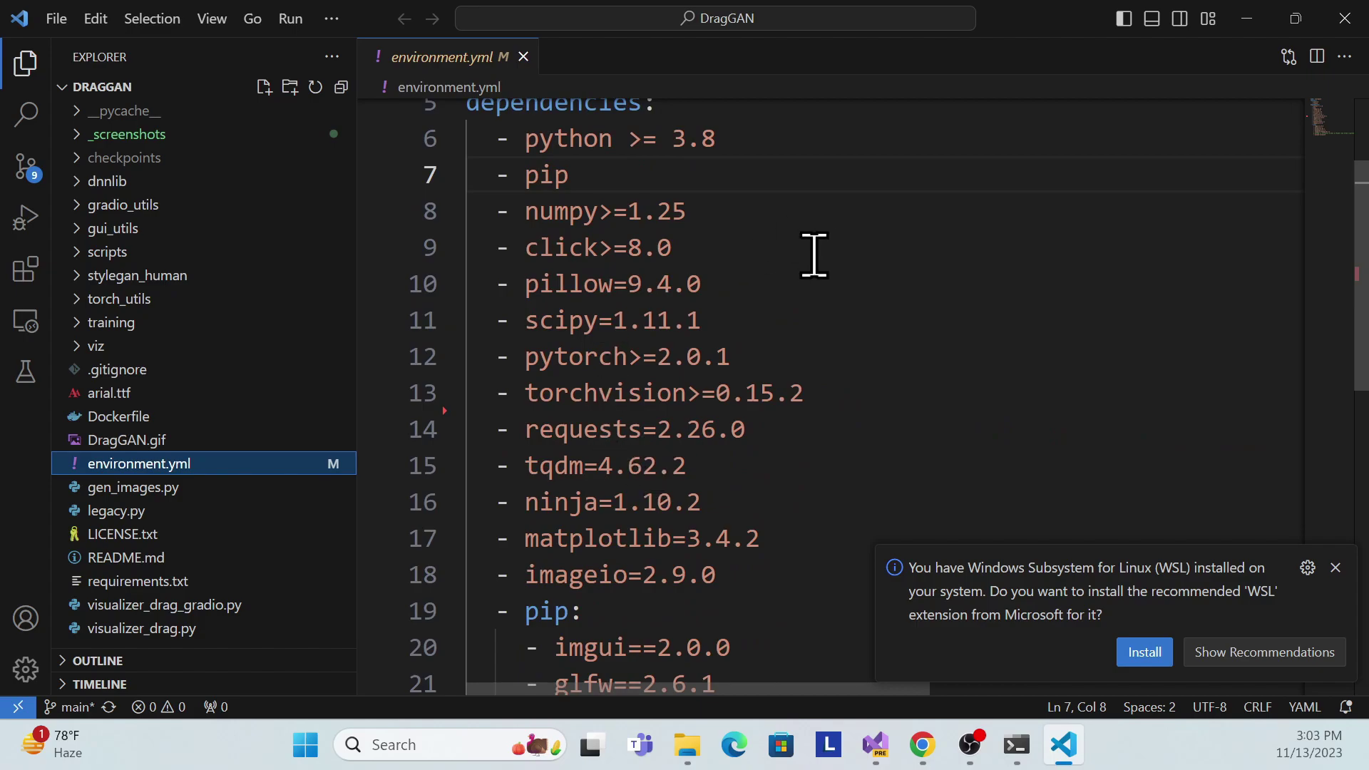
pyautogui.click(1335, 569)
pyautogui.scroll(1, 733, 380)
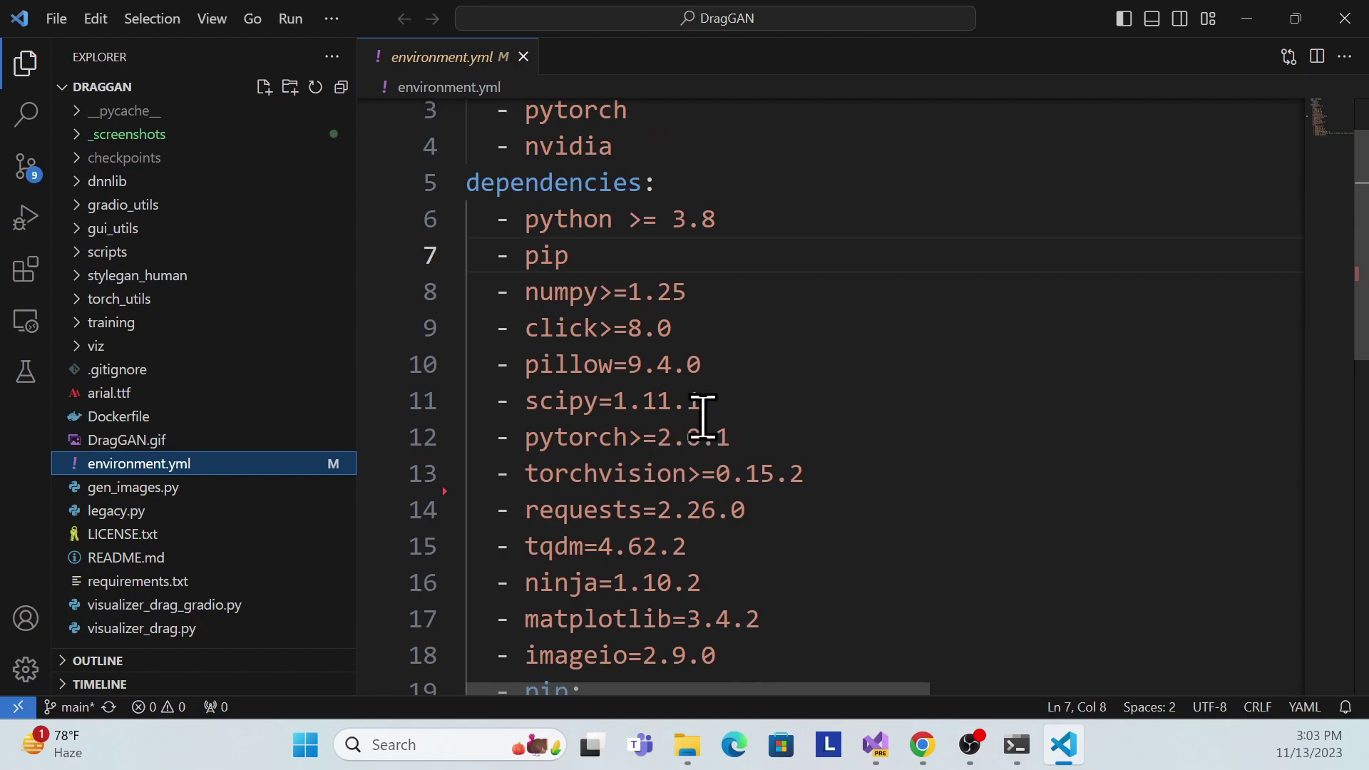
pyautogui.scroll(-3, 703, 417)
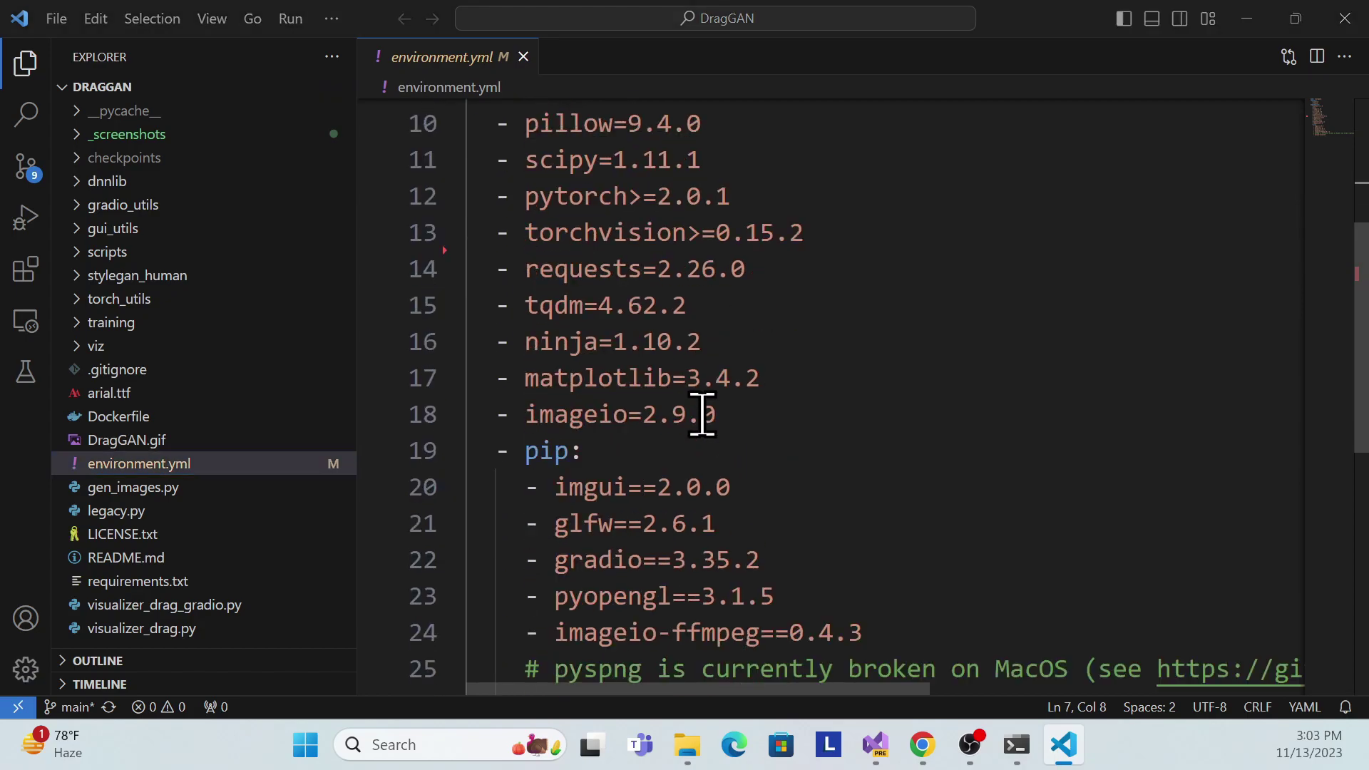
# - Switch to Chrome, open environment.yml in the DragGAN GitHub repository and highlight the cudatoolkit=11.1 line
pyautogui.hotkey('alt', 'Tab')
pyautogui.scroll(10, 305, 336)
pyautogui.scroll(2, 278, 357)
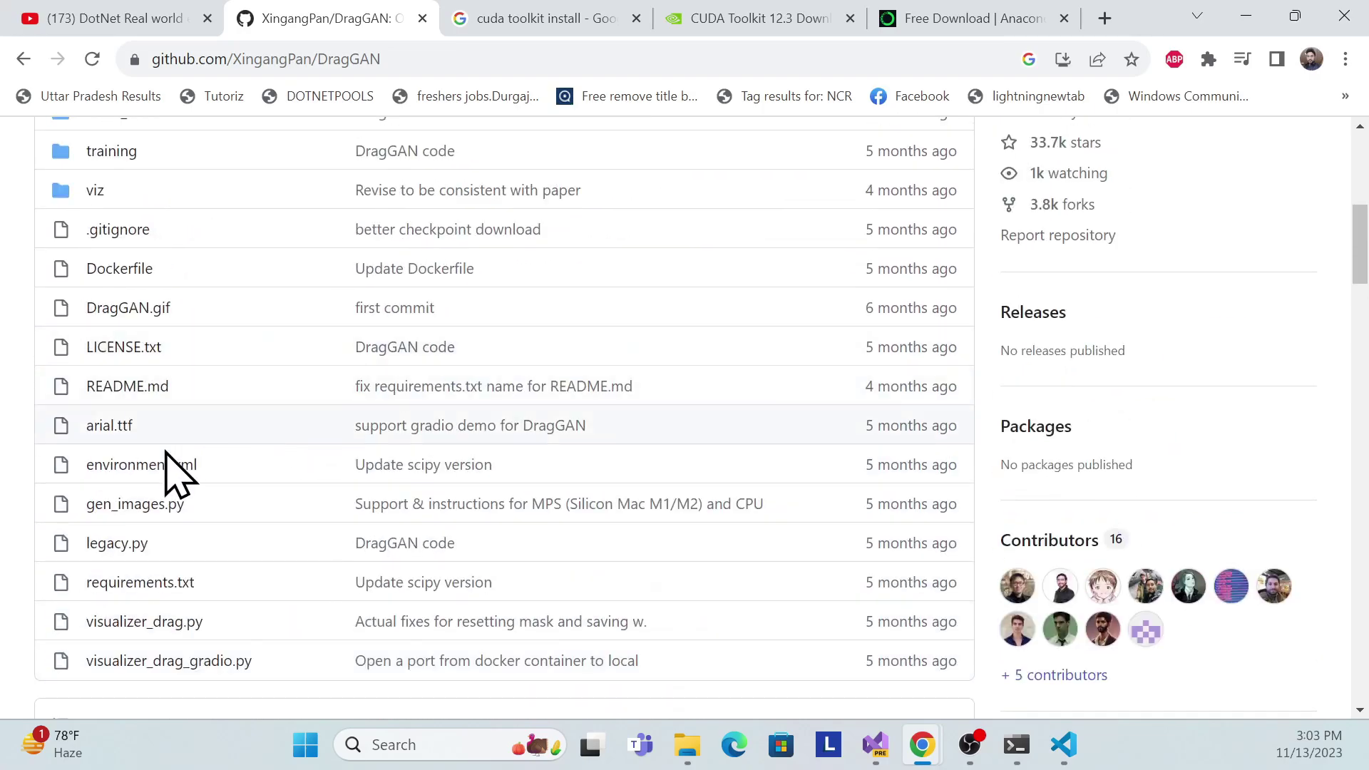
pyautogui.click(111, 465)
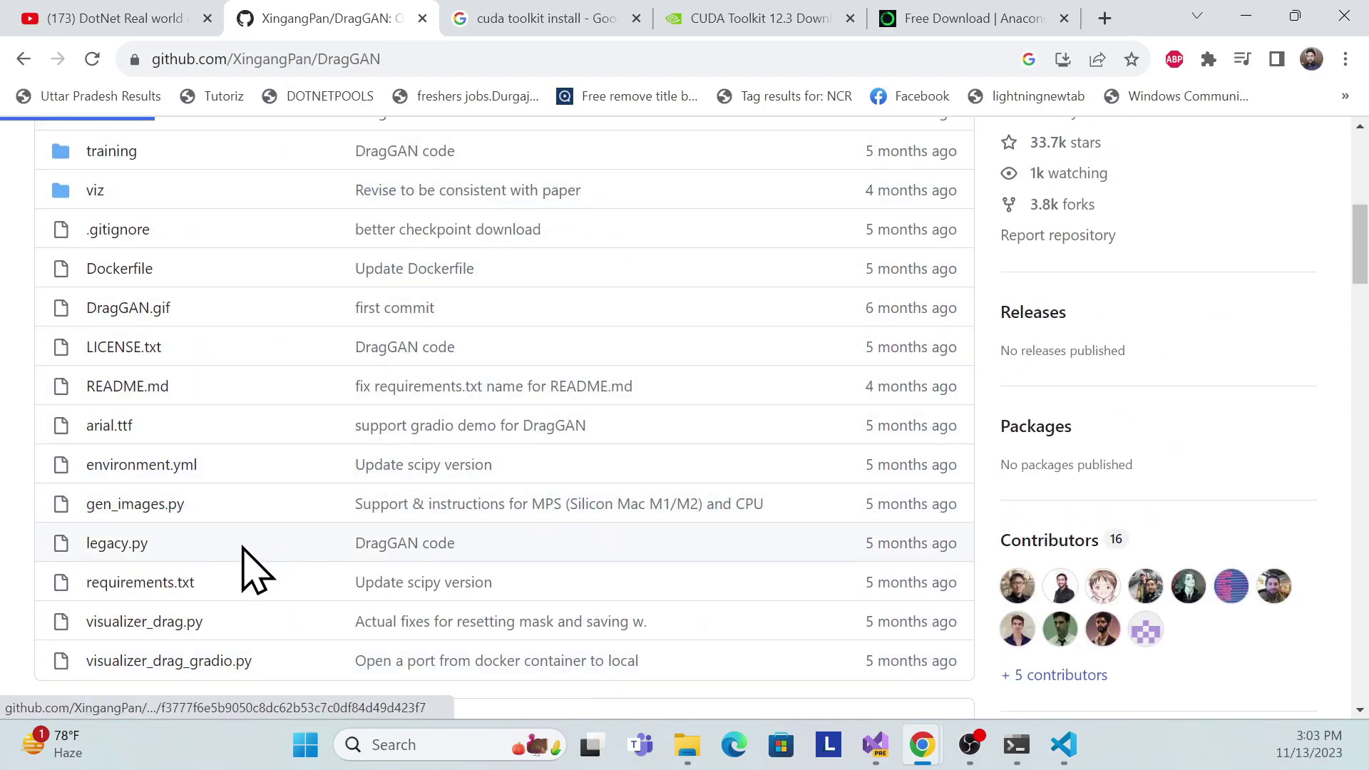
pyautogui.scroll(-3, 214, 556)
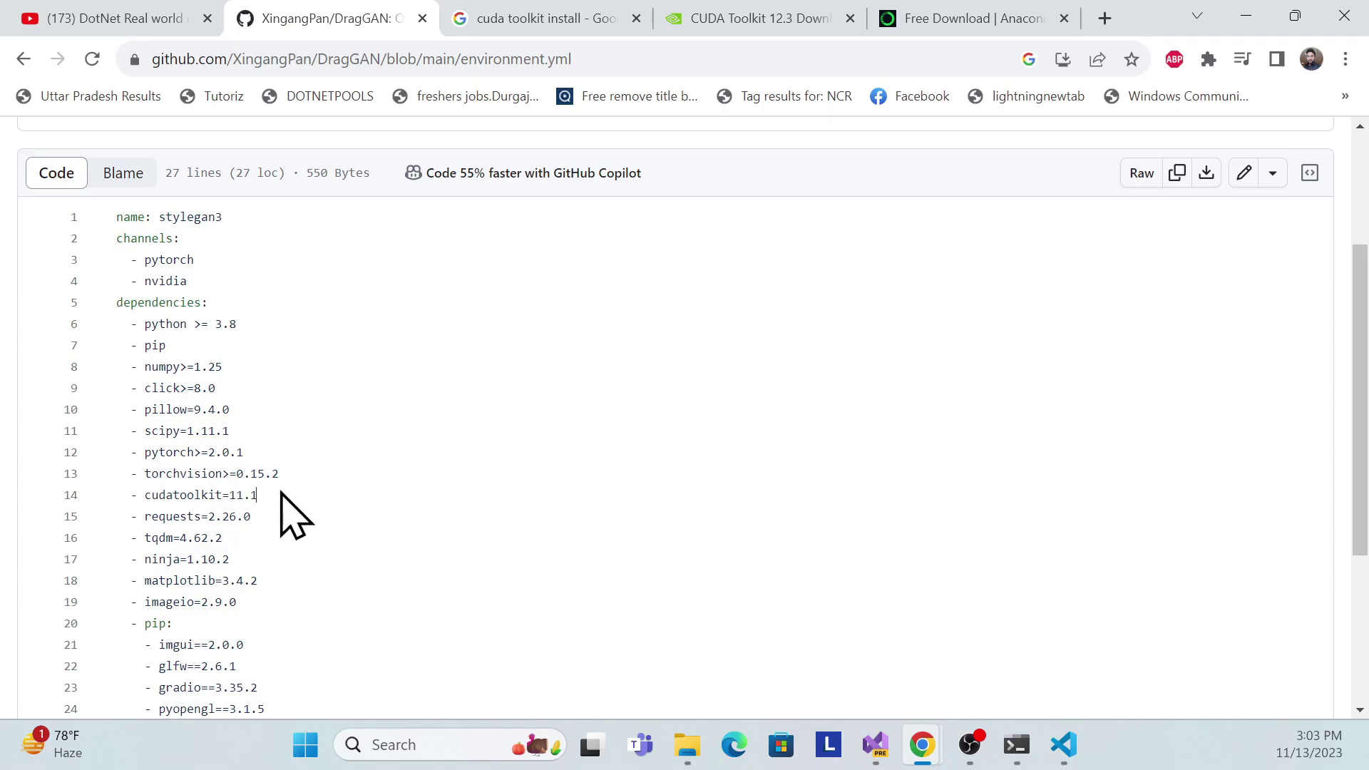
pyautogui.moveTo(280, 494); pyautogui.dragTo(127, 497)
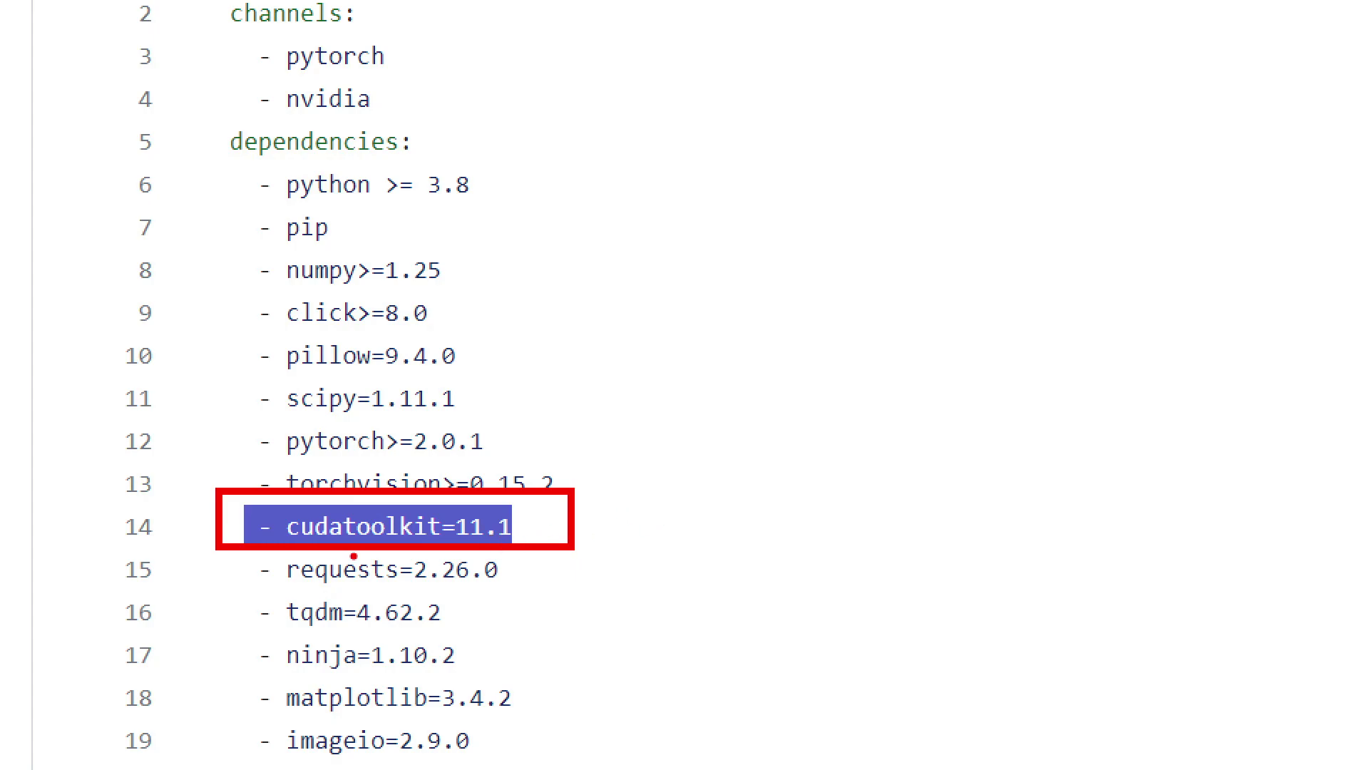
# - Compare the local environment.yml with the GitHub version's cudatoolkit line, then show the CUDA Toolkit 12.3 download page
pyautogui.hotkey('alt', 'Tab')
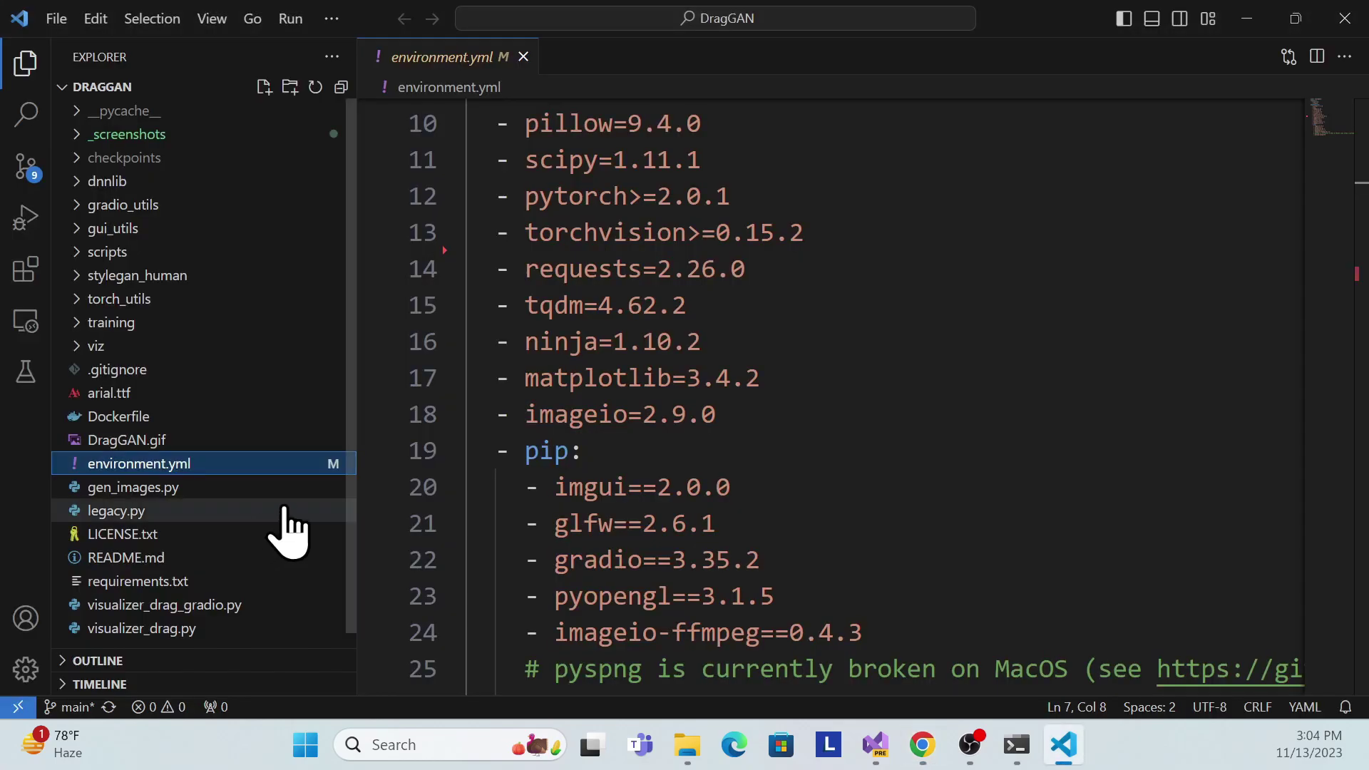
pyautogui.hotkey('alt', 'Tab')
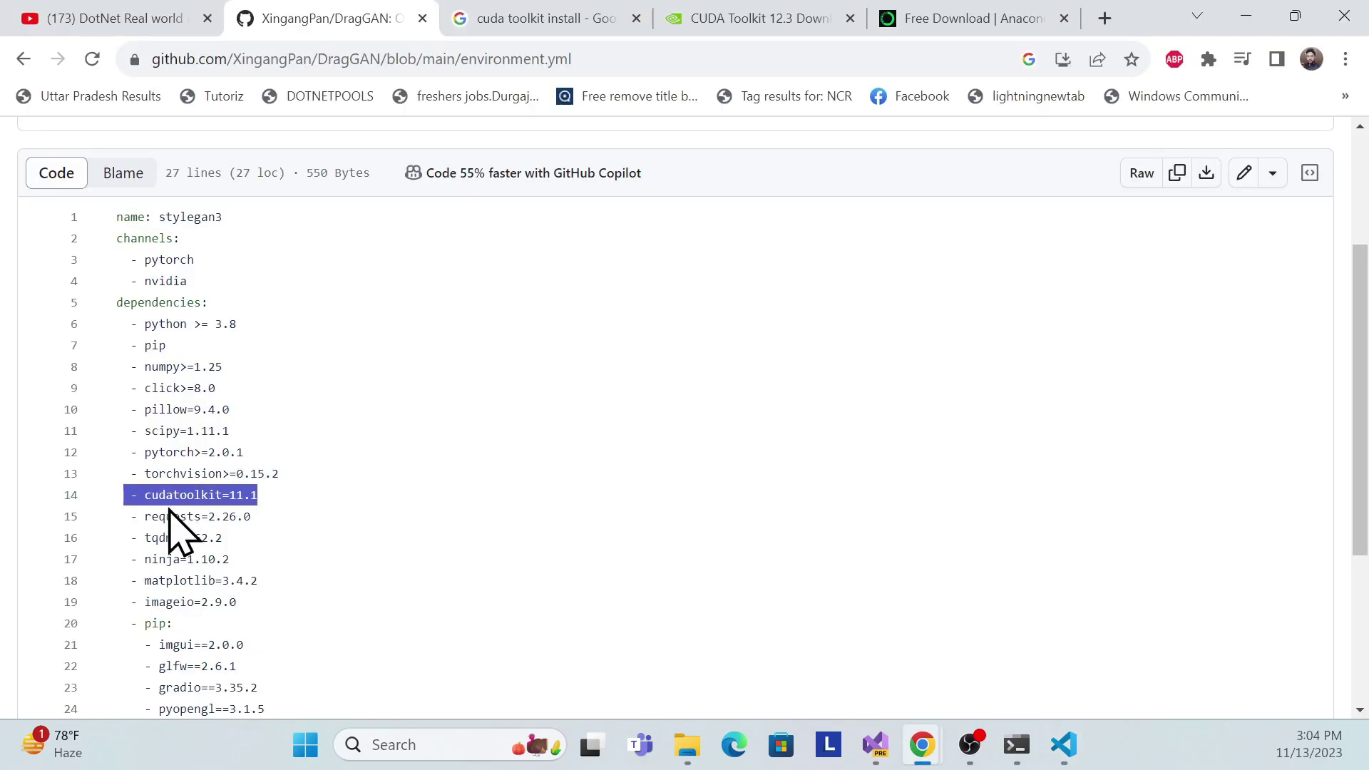
pyautogui.moveTo(271, 499); pyautogui.dragTo(114, 499)
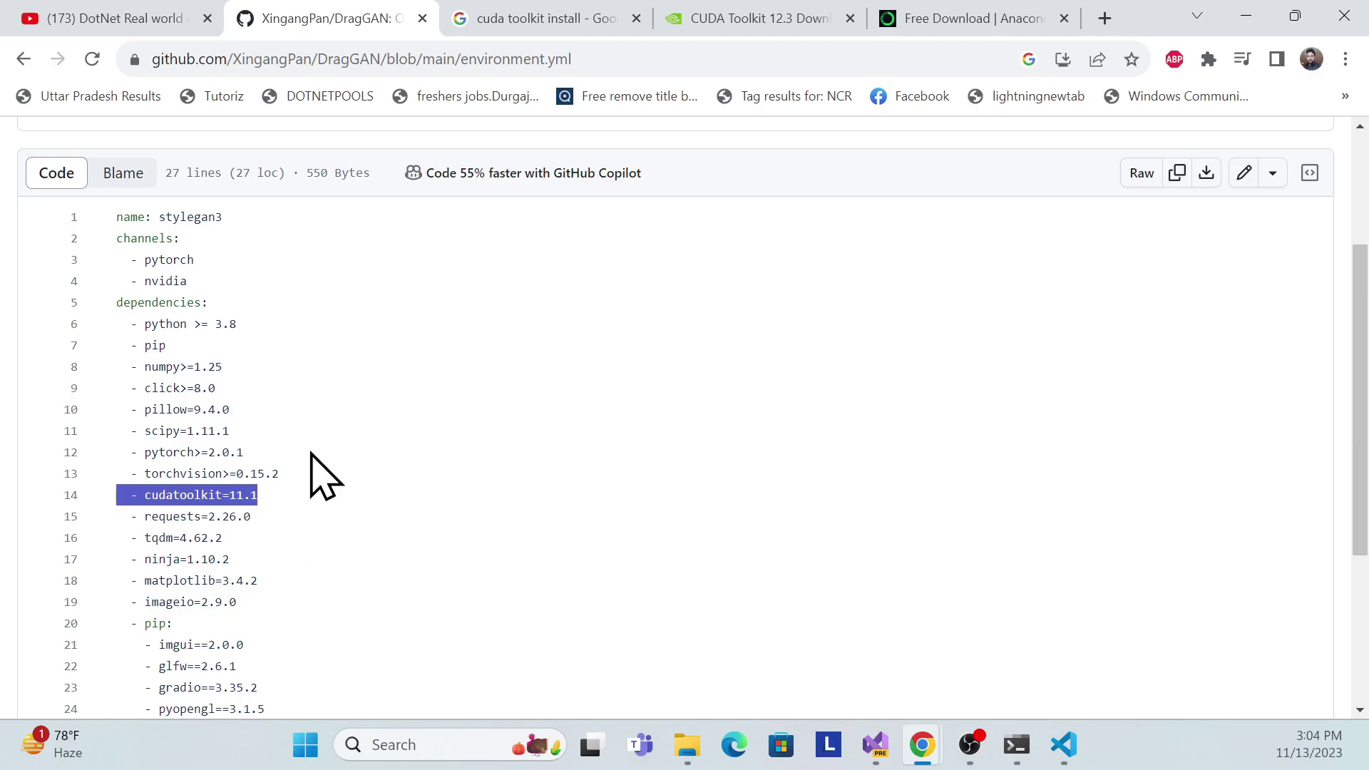
pyautogui.click(694, 21)
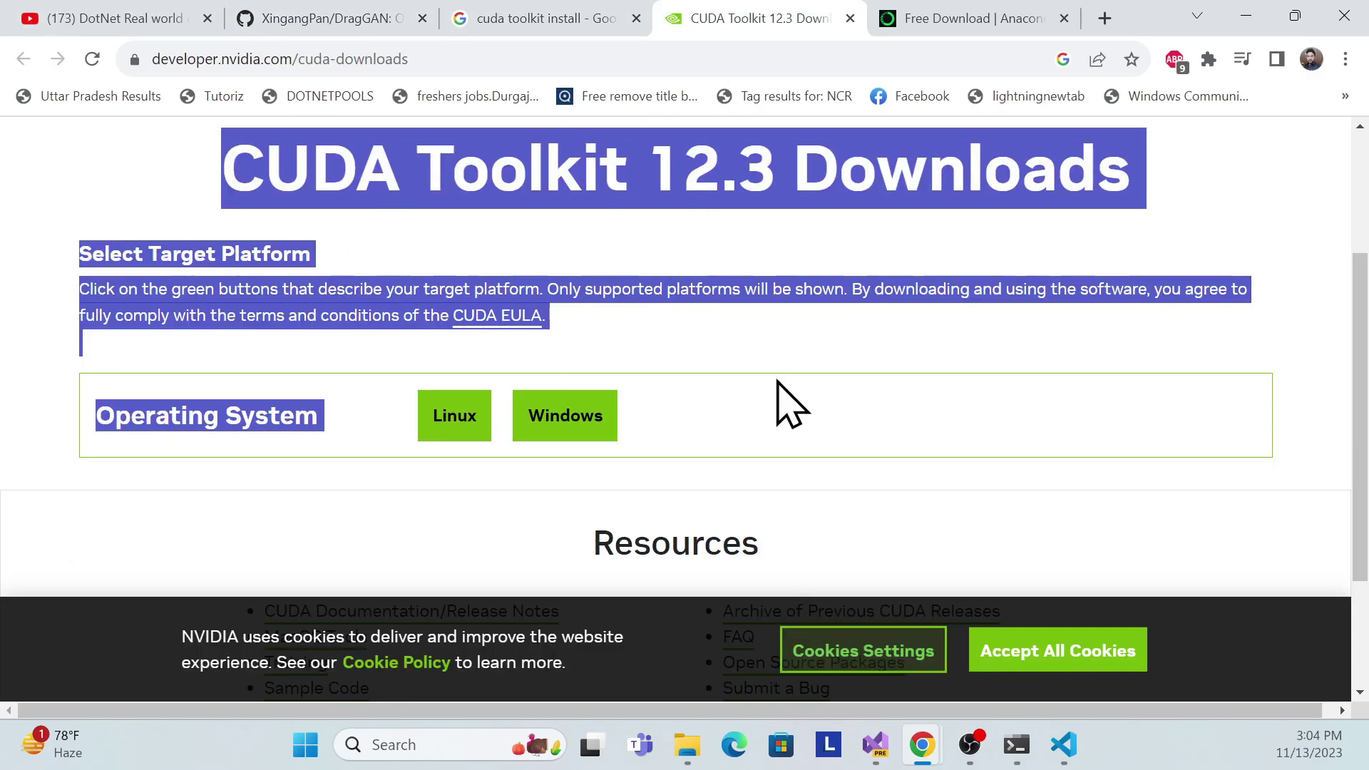
pyautogui.click(815, 356)
# - Read through the local environment.yml in Visual Studio Code, then check the earlier conda commands in the Anaconda Prompt
pyautogui.hotkey('alt', 'Tab')
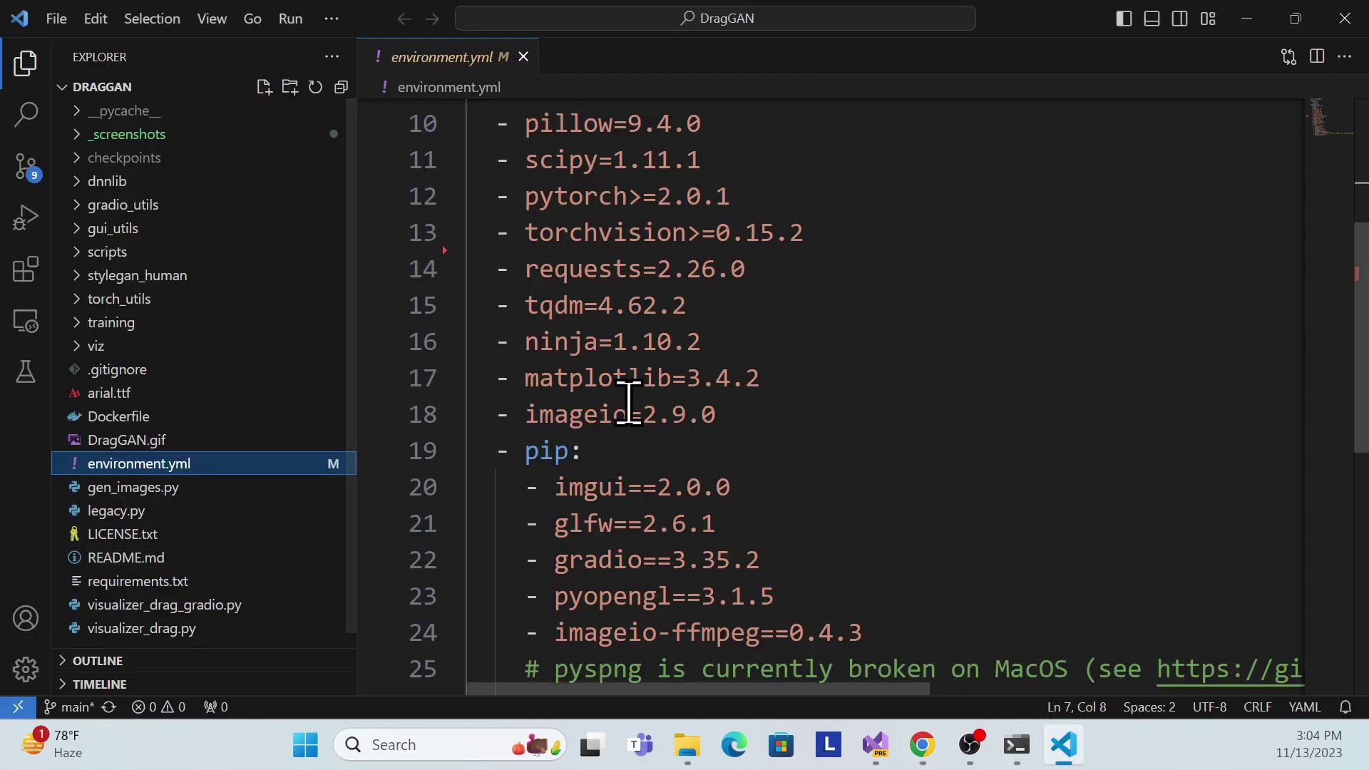
pyautogui.scroll(-2, 685, 364)
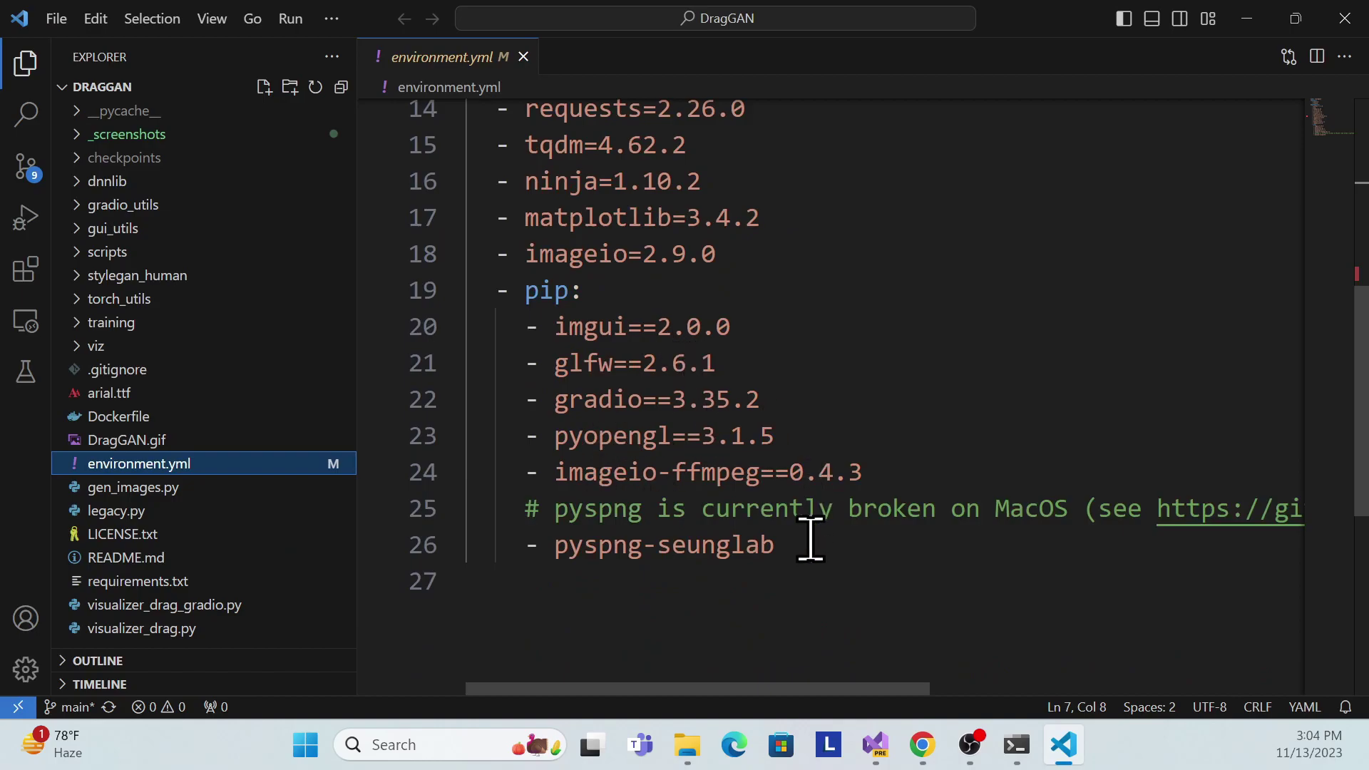
pyautogui.scroll(5, 810, 542)
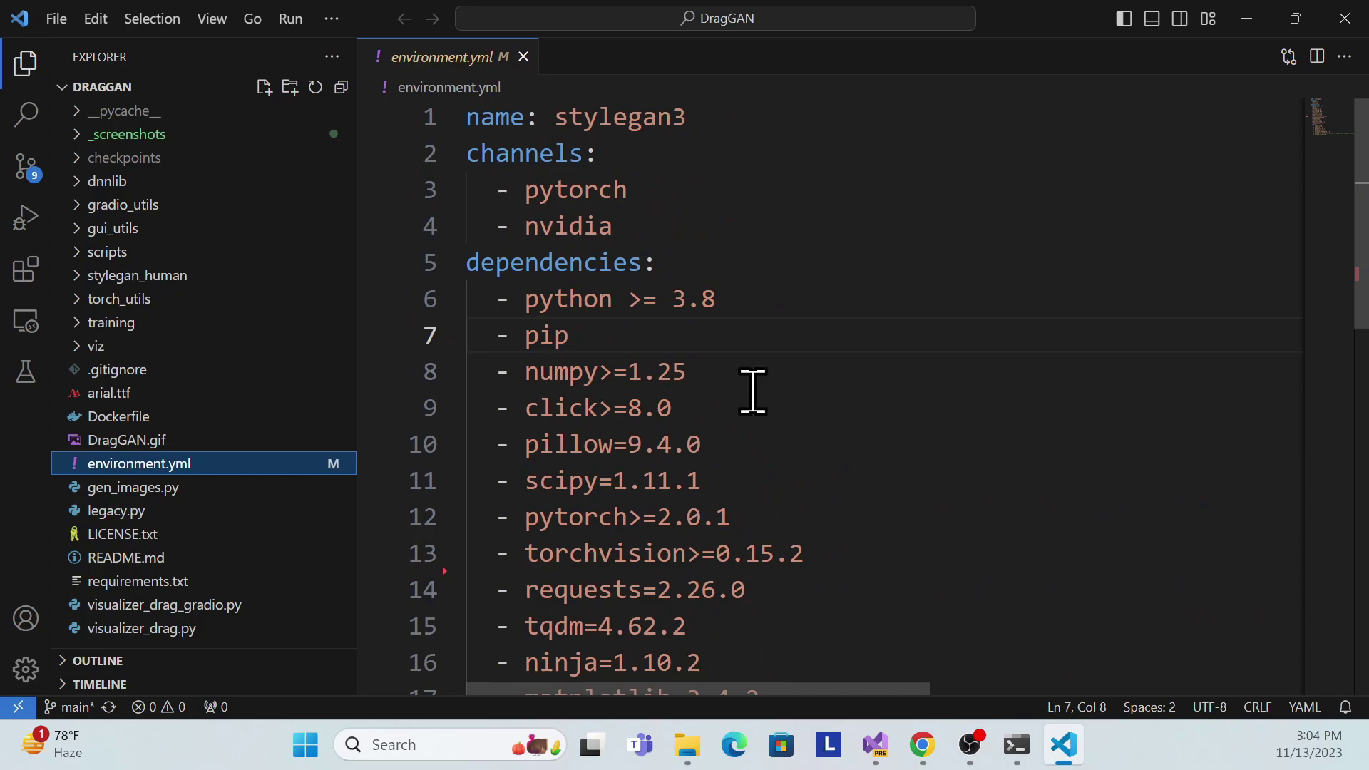
pyautogui.scroll(-3, 730, 410)
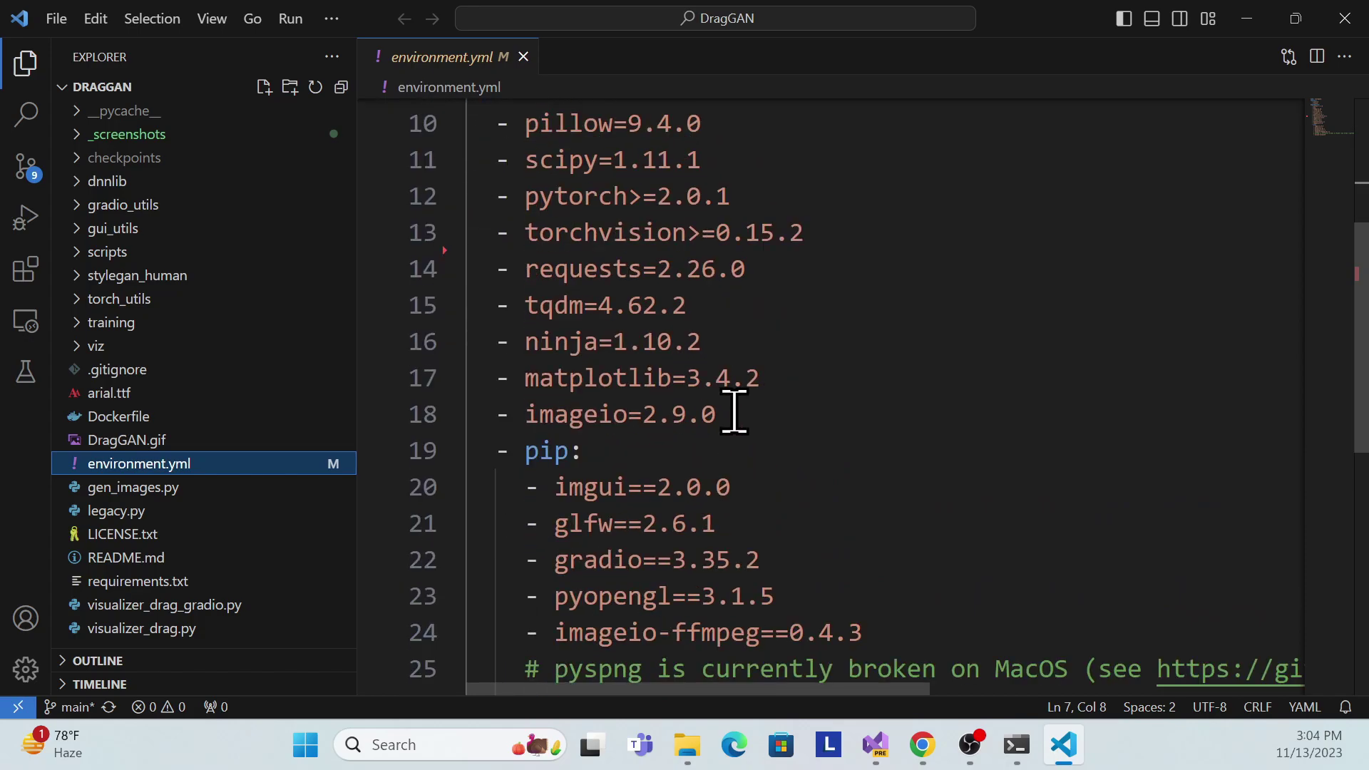
pyautogui.hotkey('alt', 'Tab')
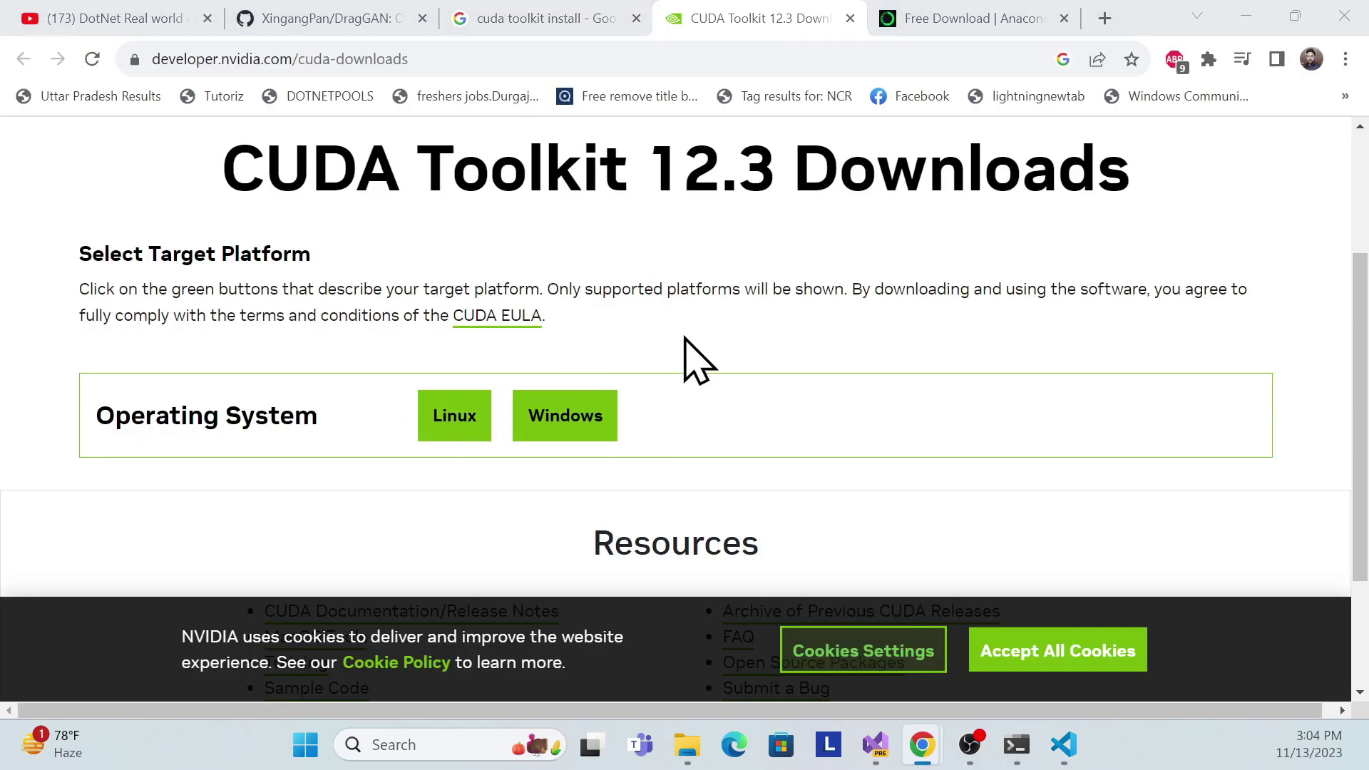
pyautogui.hotkey('alt', 'Tab')
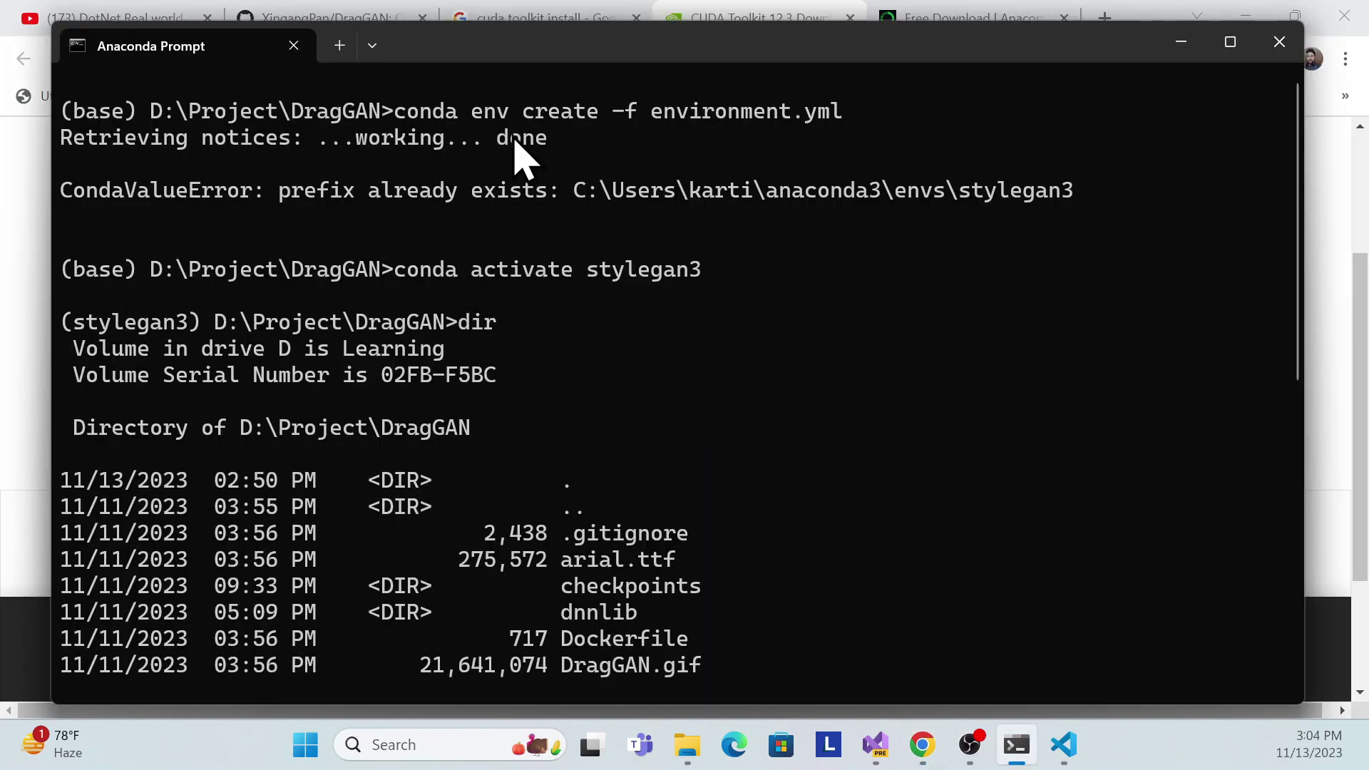
pyautogui.scroll(-8, 645, 117)
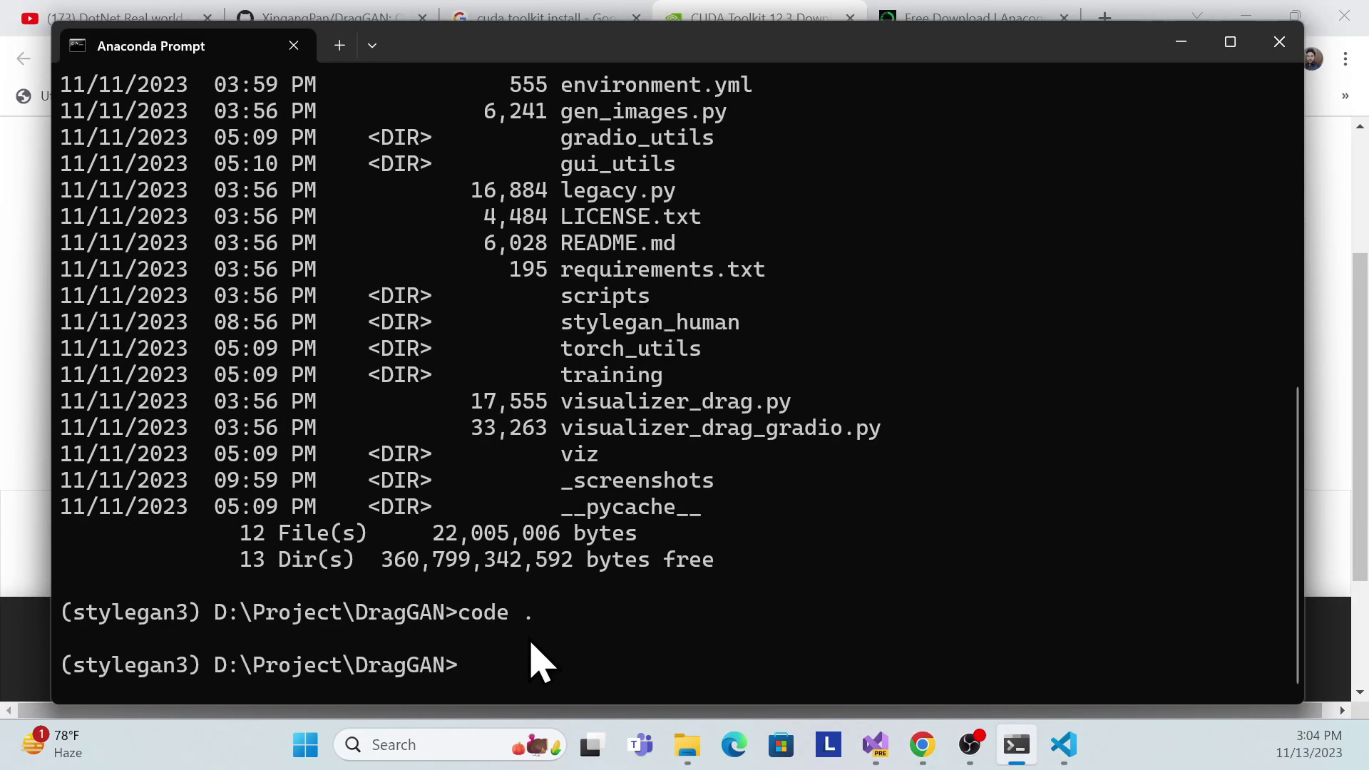
# - Switch to Visual Studio Code, open requirements.txt and highlight its full list of packages
pyautogui.hotkey('alt', 'Tab')
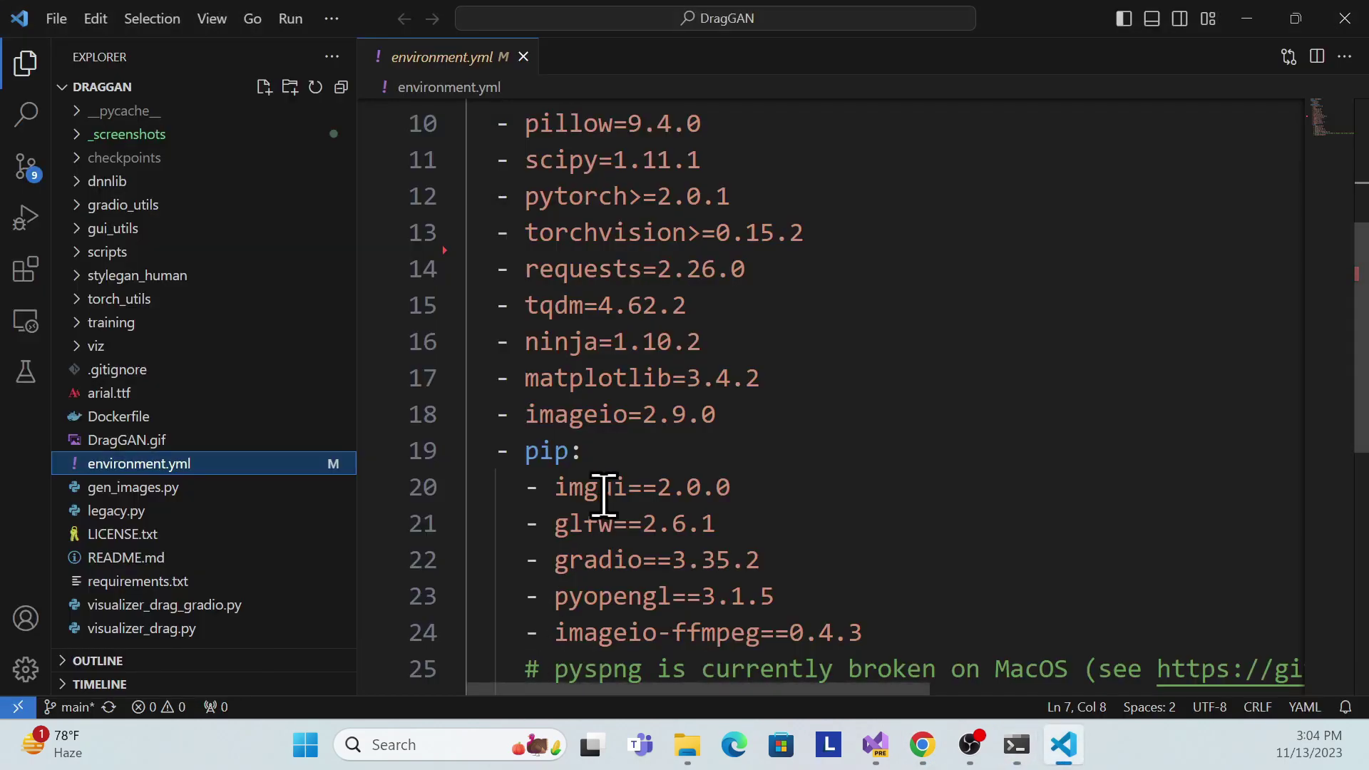
pyautogui.click(135, 584)
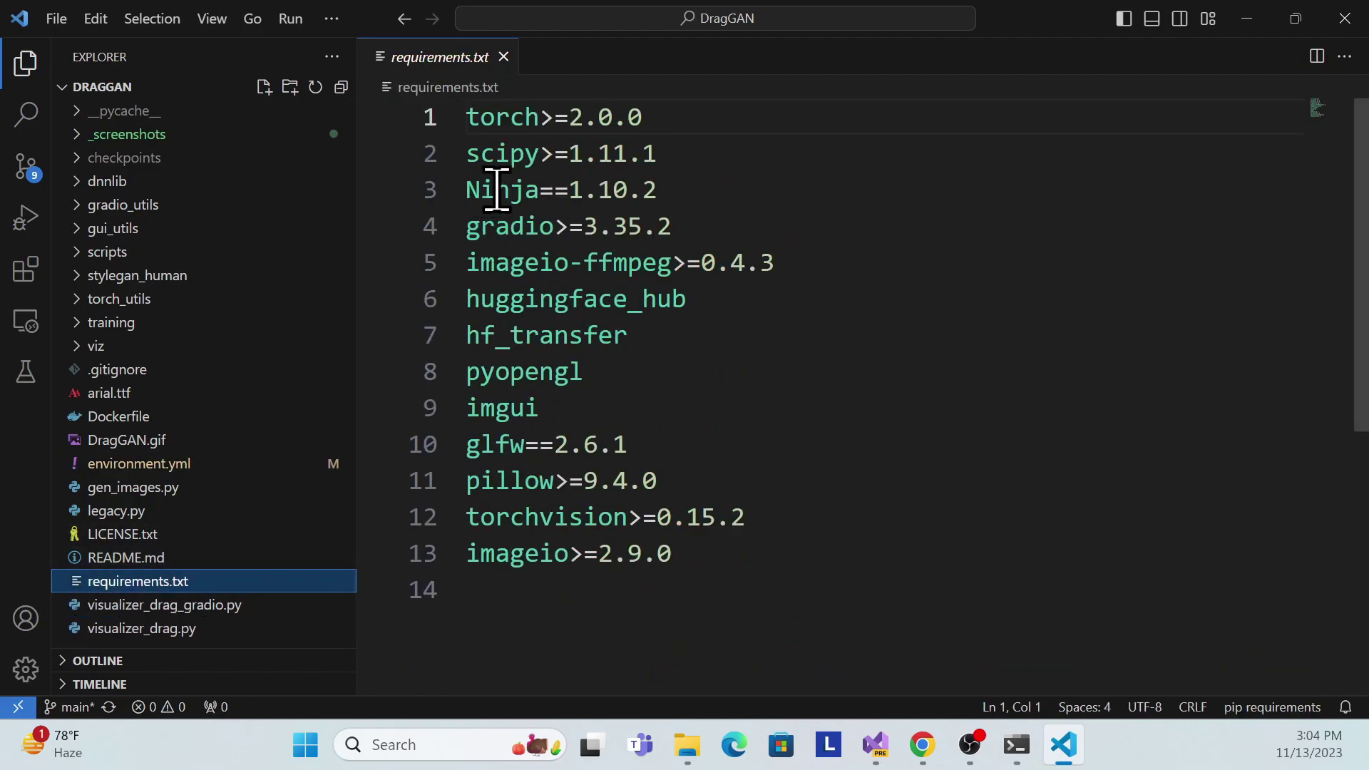
pyautogui.moveTo(702, 555); pyautogui.dragTo(460, 117)
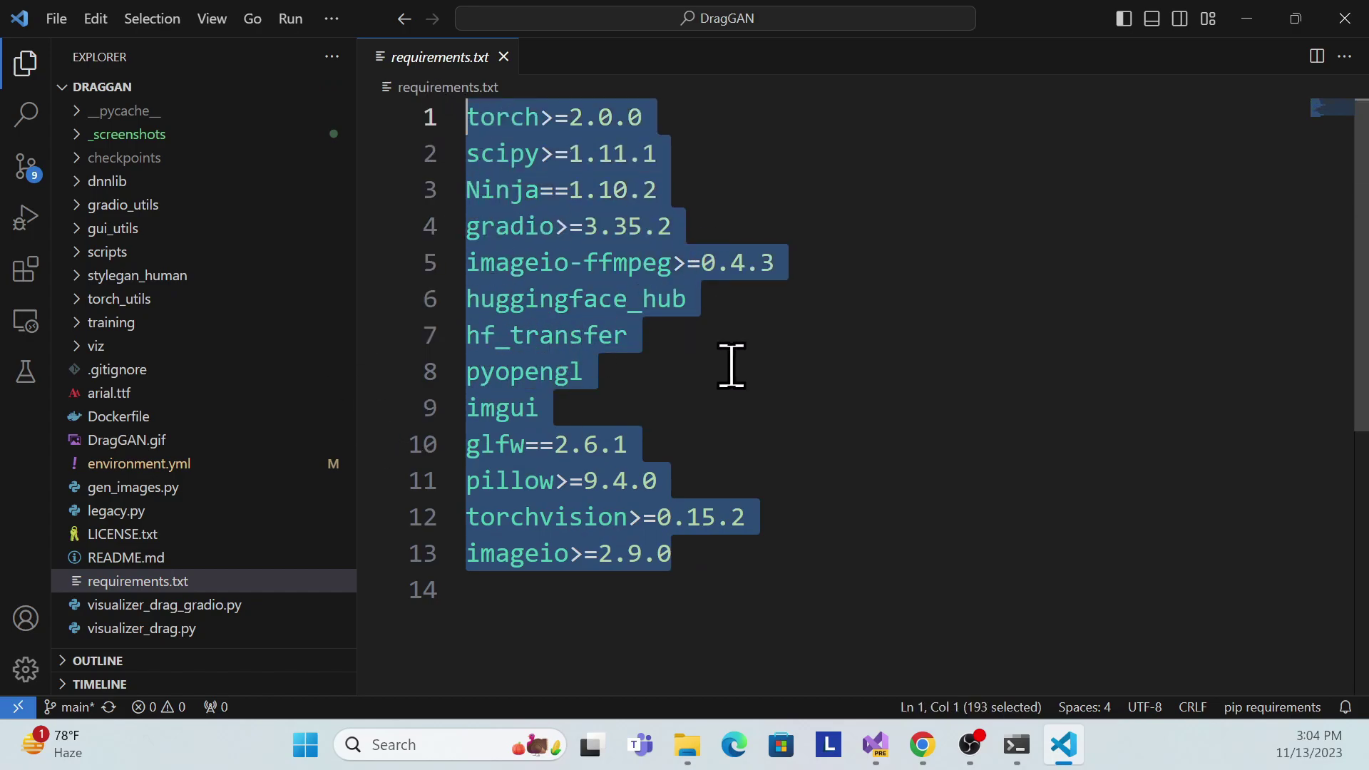
# - Switch to the Anaconda Prompt and clear its output with "cls"
pyautogui.hotkey('alt', 'Tab')
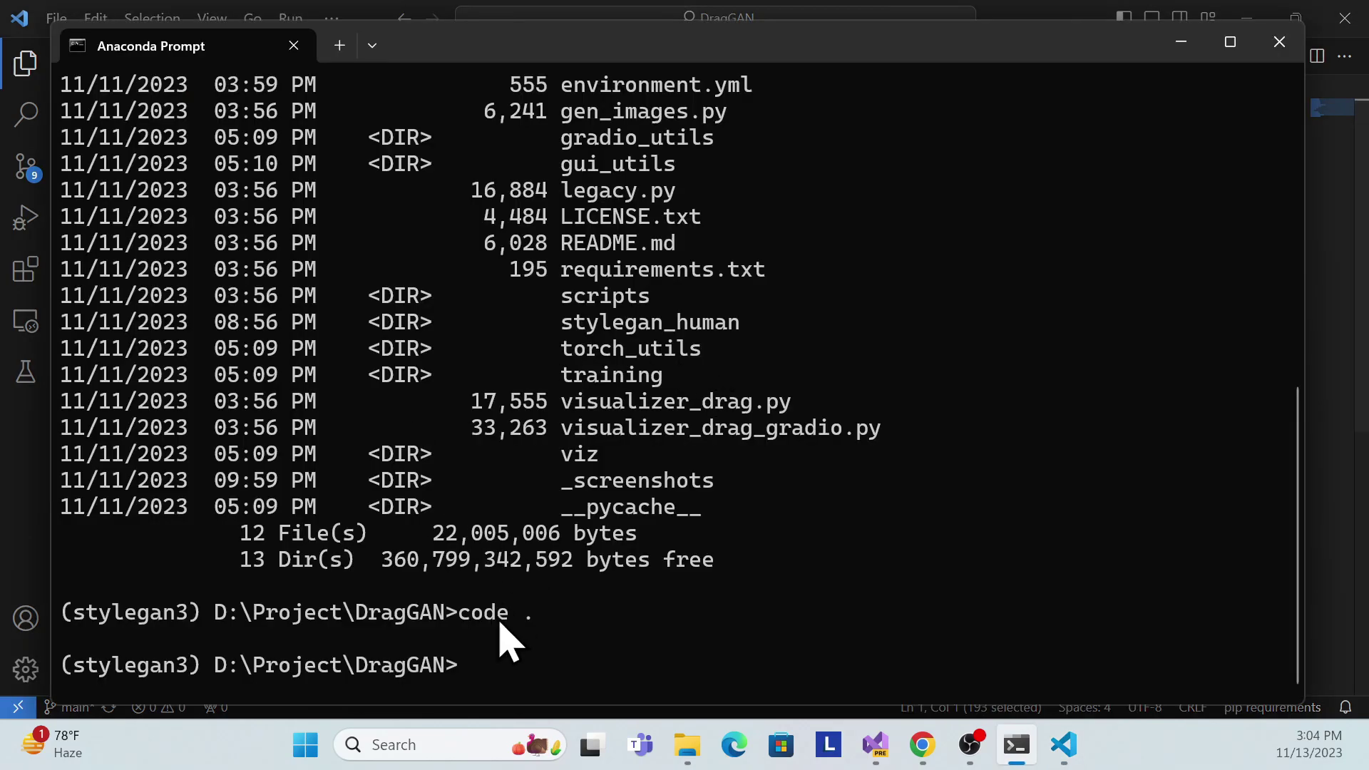
pyautogui.write('cls')
pyautogui.press('Return')
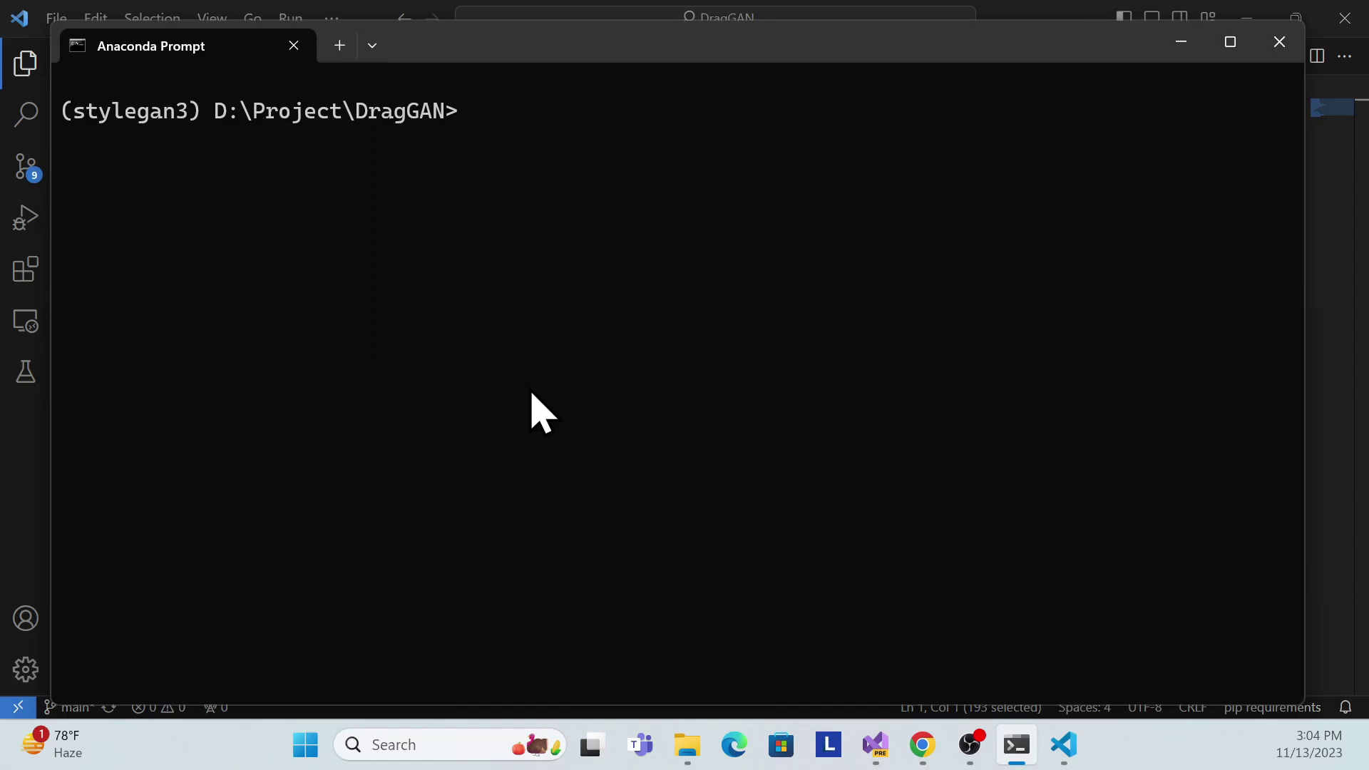
# - Copy "pip install -r requirements.txt" from the DragGAN README on GitHub and run it in the Anaconda Prompt
pyautogui.hotkey('alt', 'Tab')
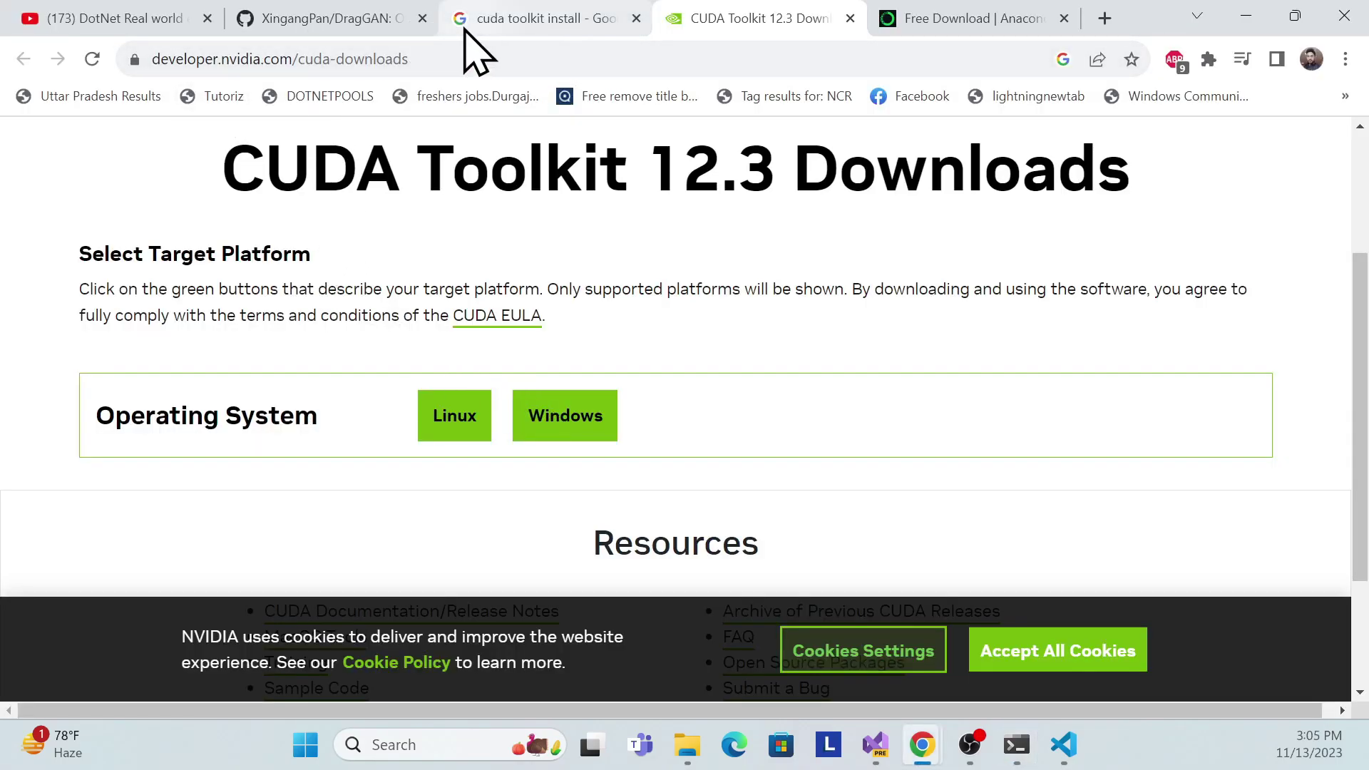
pyautogui.click(325, 20)
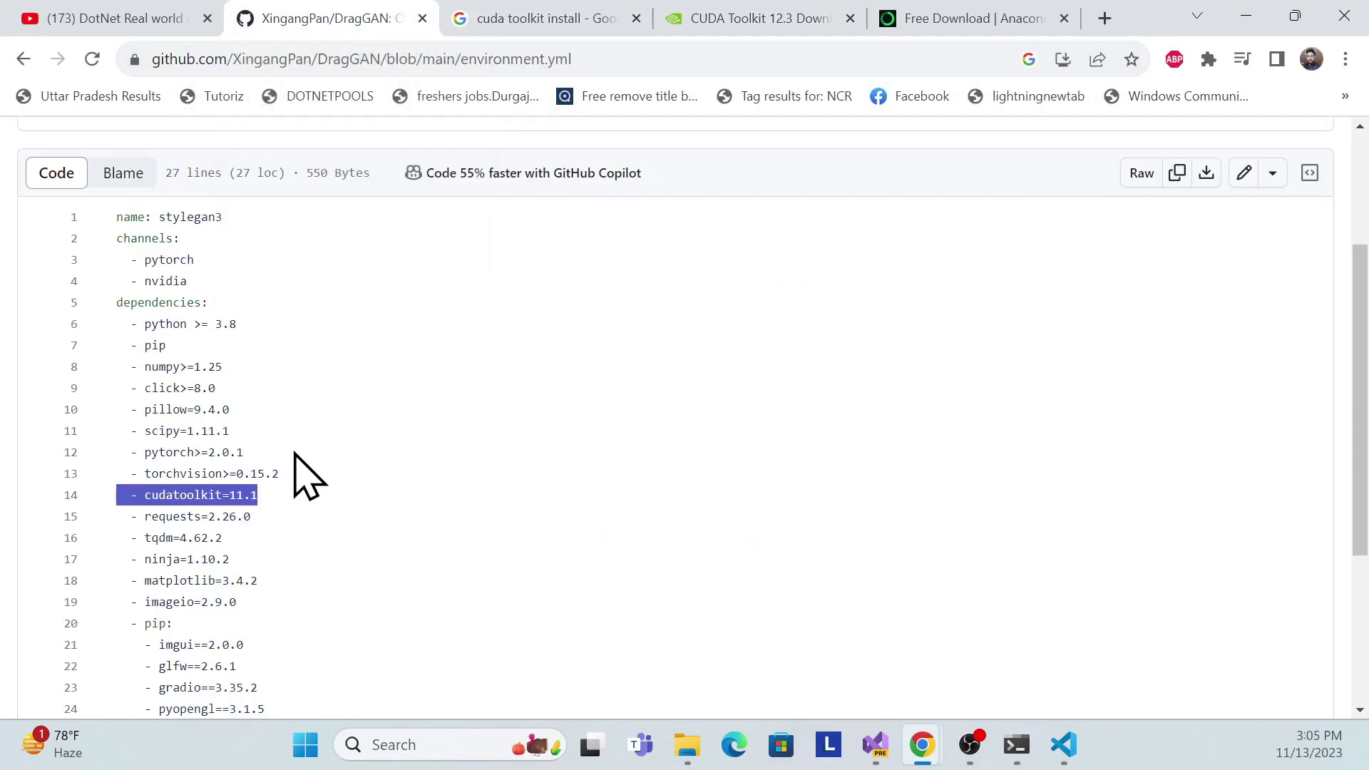
pyautogui.scroll(5, 297, 460)
pyautogui.click(23, 58)
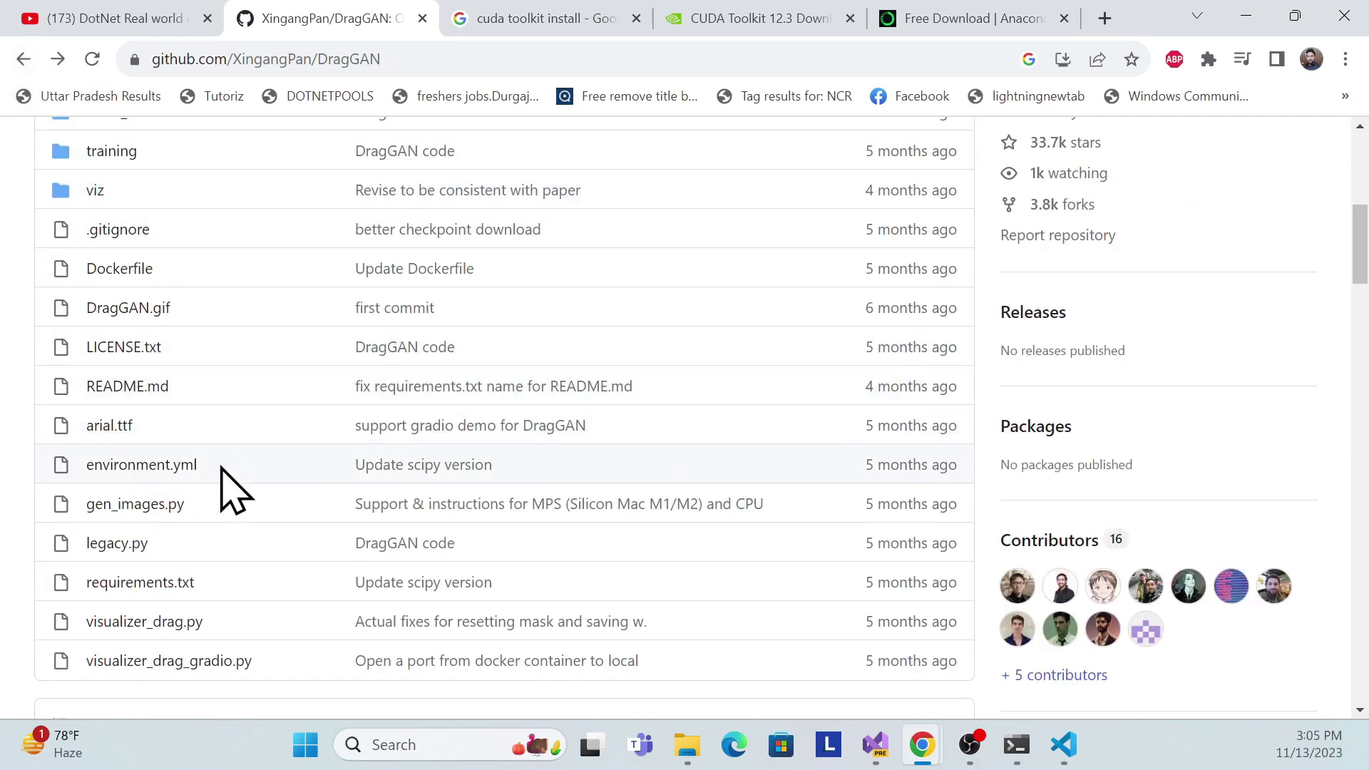
pyautogui.scroll(-15, 223, 485)
pyautogui.scroll(3, 235, 479)
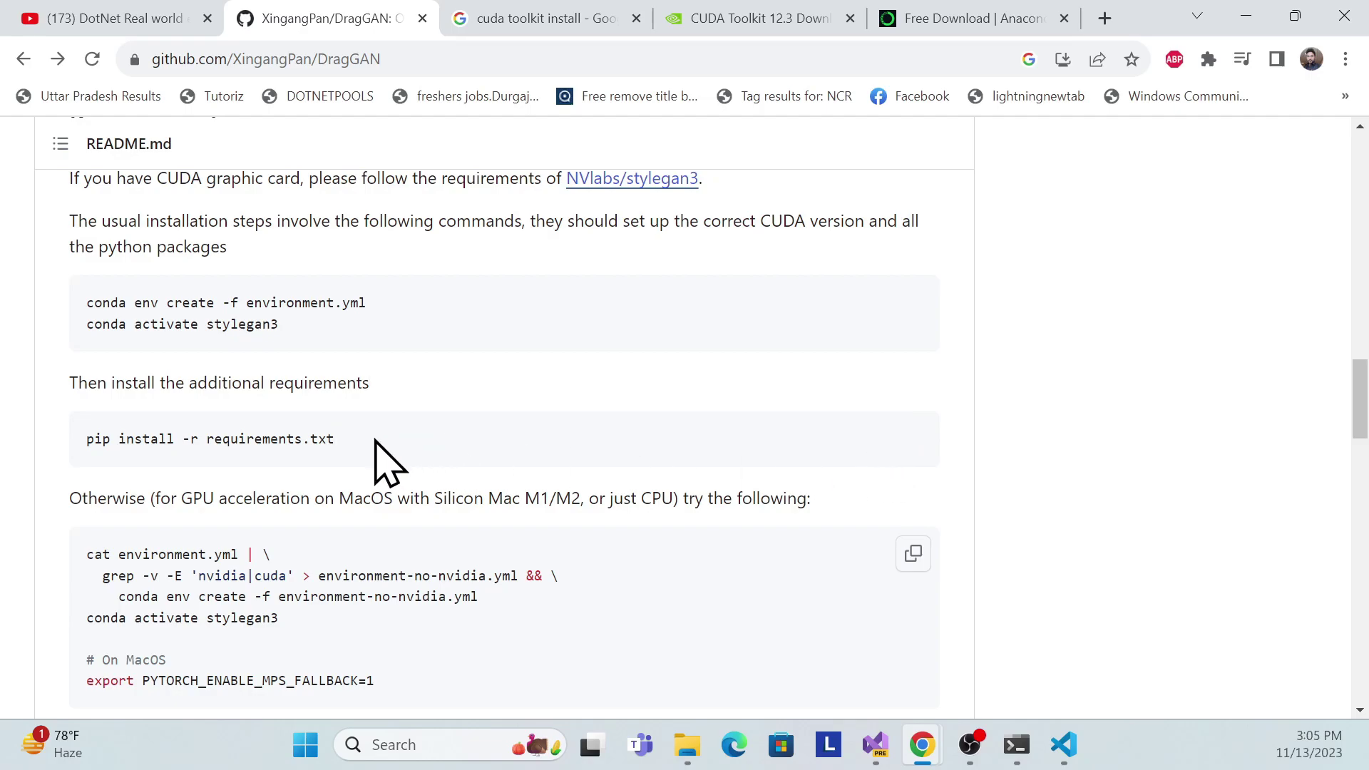
pyautogui.moveTo(355, 449); pyautogui.dragTo(81, 440)
pyautogui.hotkey('ctrl', 'c')
pyautogui.hotkey('alt', 'Tab')
pyautogui.hotkey('ctrl', 'v')
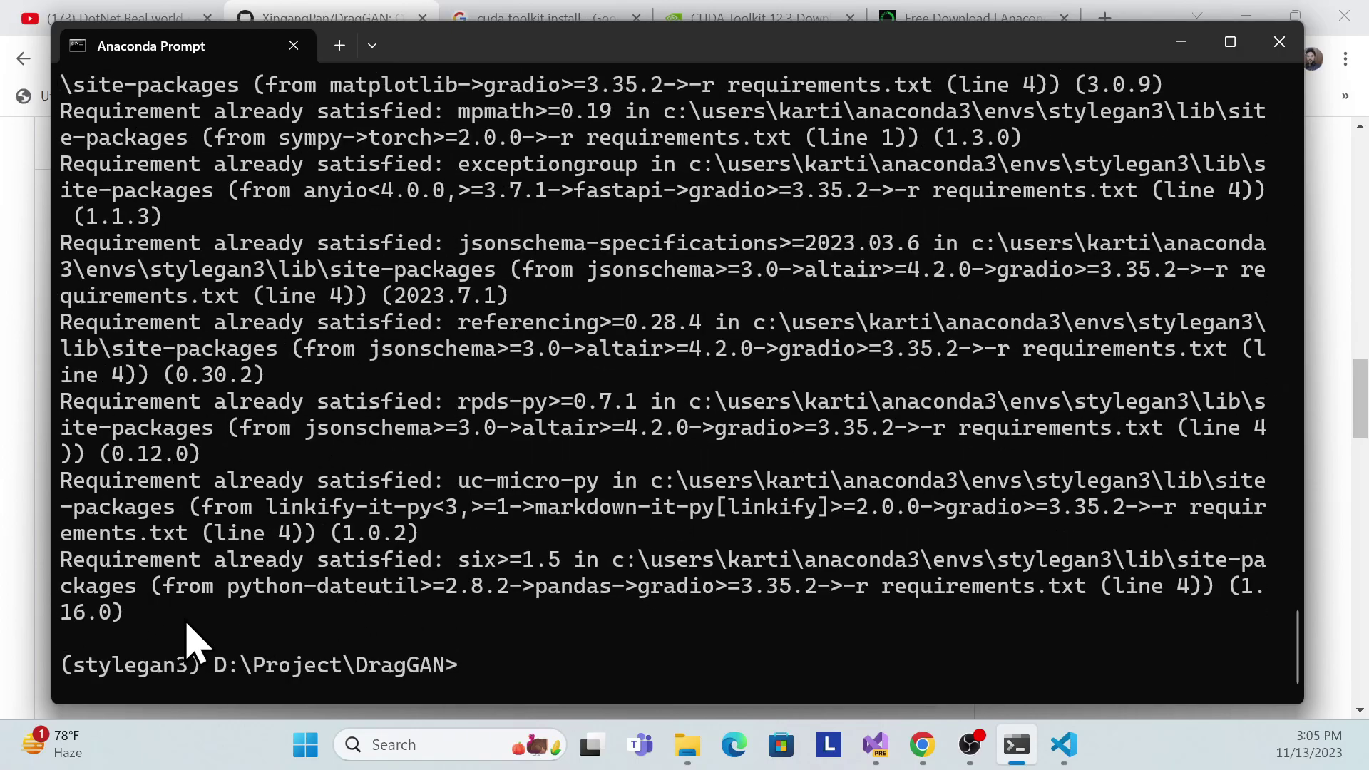
# - Review the requirements installation output in the Anaconda Prompt
pyautogui.moveTo(212, 485); pyautogui.dragTo(410, 510)
pyautogui.scroll(12, 189, 602)
pyautogui.scroll(-15, 206, 506)
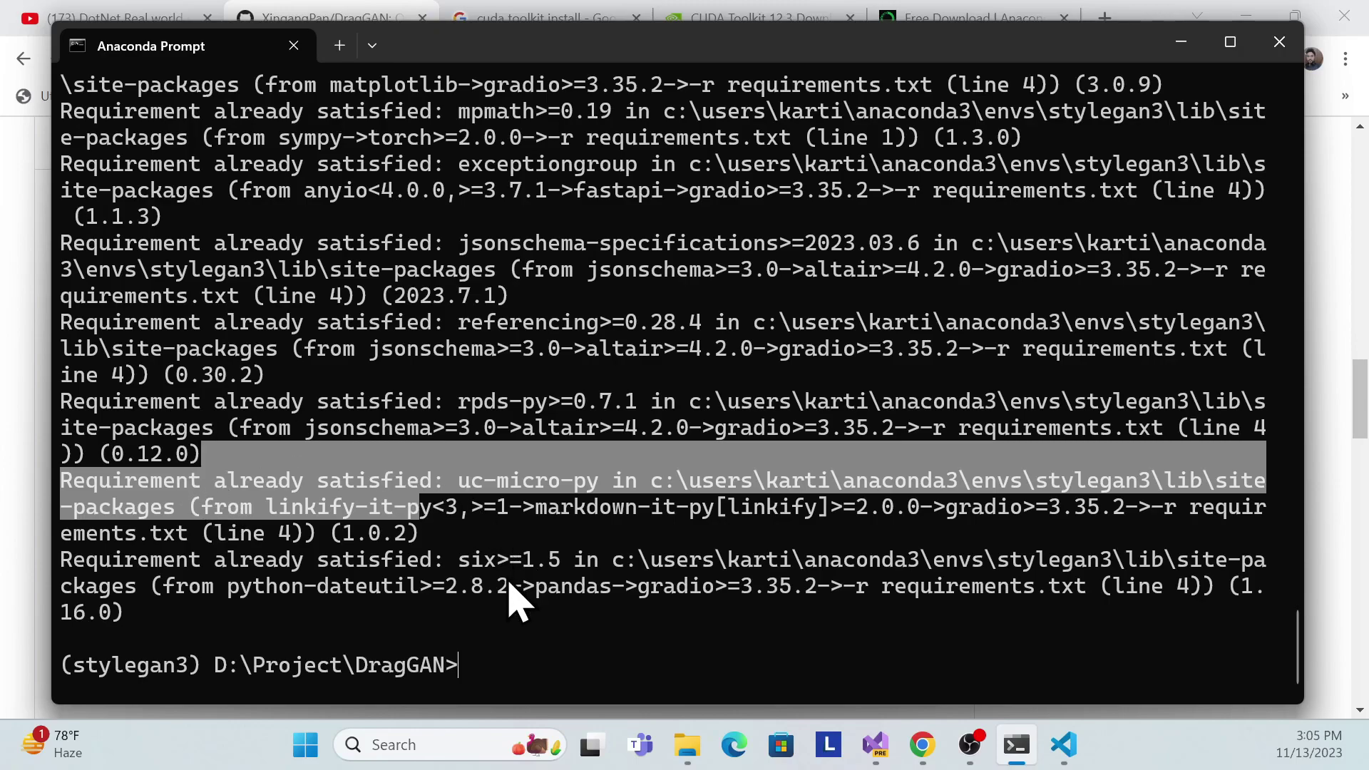
# - Return to the DragGAN README in Chrome and examine the alternative setup commands for MacOS or CPU-only machines
pyautogui.hotkey('alt', 'Tab')
pyautogui.click(140, 436)
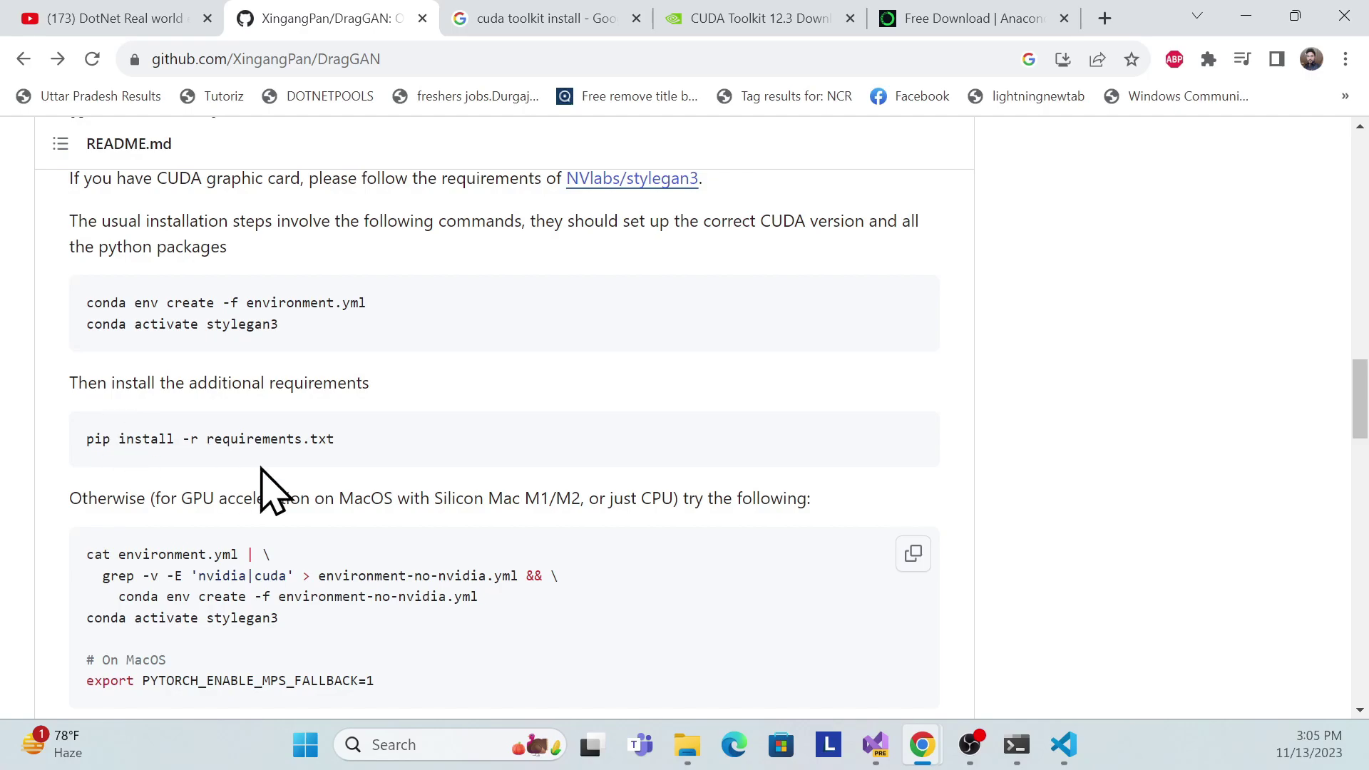
pyautogui.scroll(-3, 456, 499)
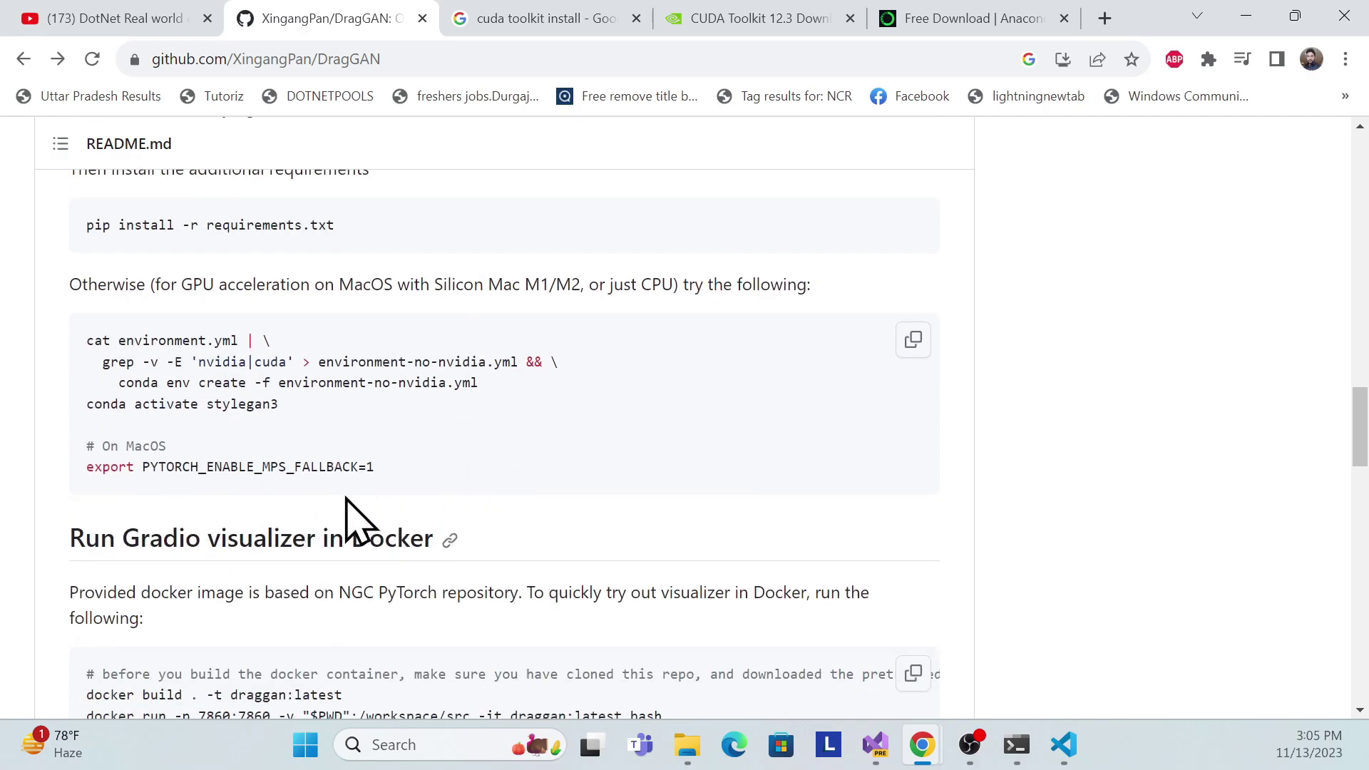
pyautogui.moveTo(70, 285); pyautogui.dragTo(391, 468)
pyautogui.click(658, 432)
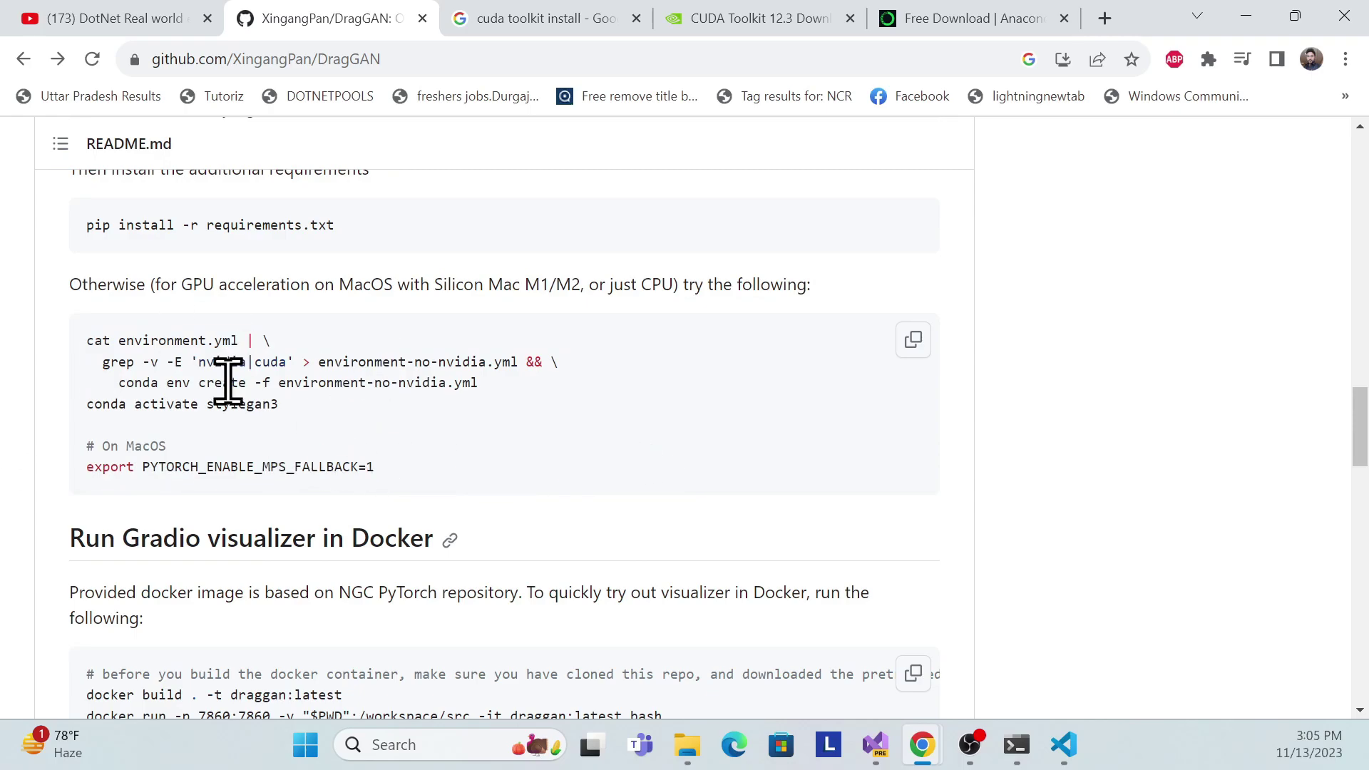
# - Examine the README sections on running the Gradio visualizer in Docker and downloading pre-trained StyleGAN2 weights
pyautogui.scroll(-6, 325, 449)
pyautogui.scroll(-2, 335, 467)
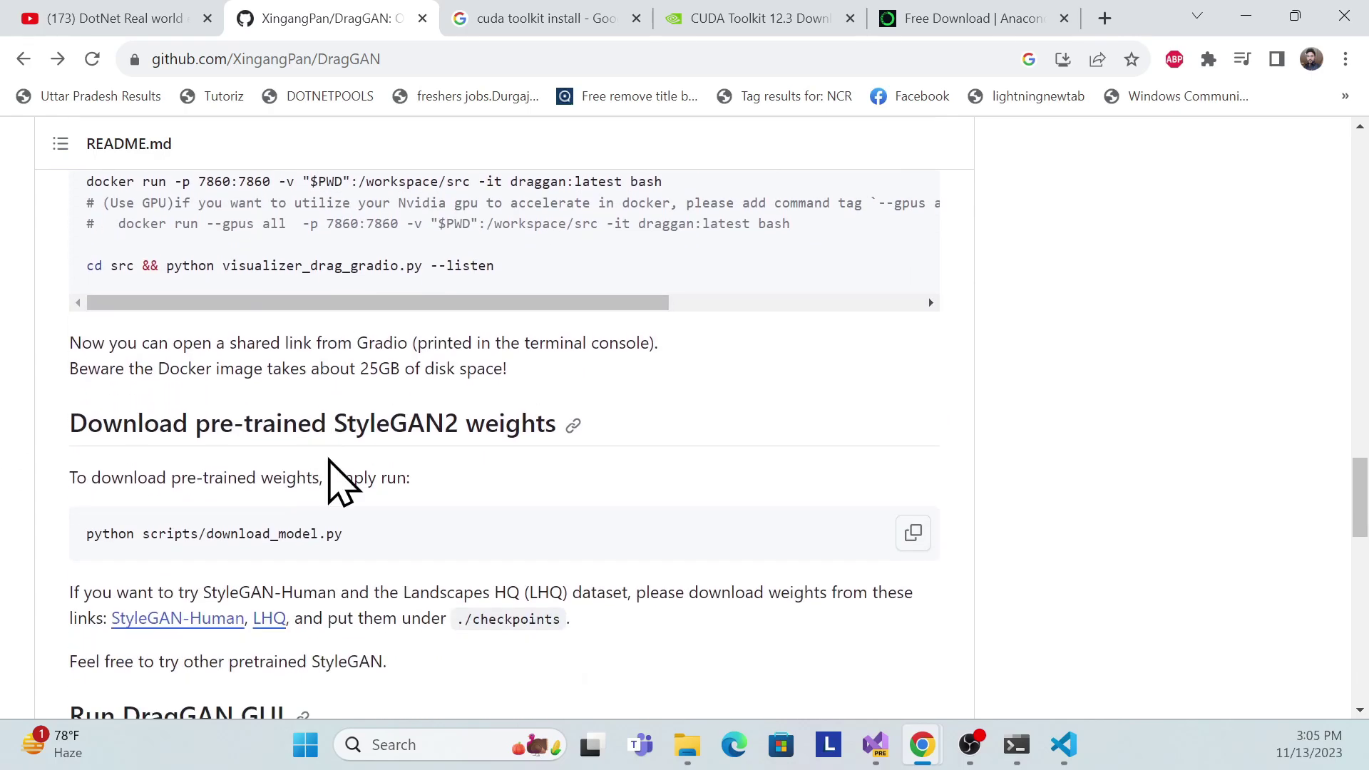
pyautogui.scroll(3, 214, 414)
pyautogui.moveTo(82, 220); pyautogui.dragTo(360, 436)
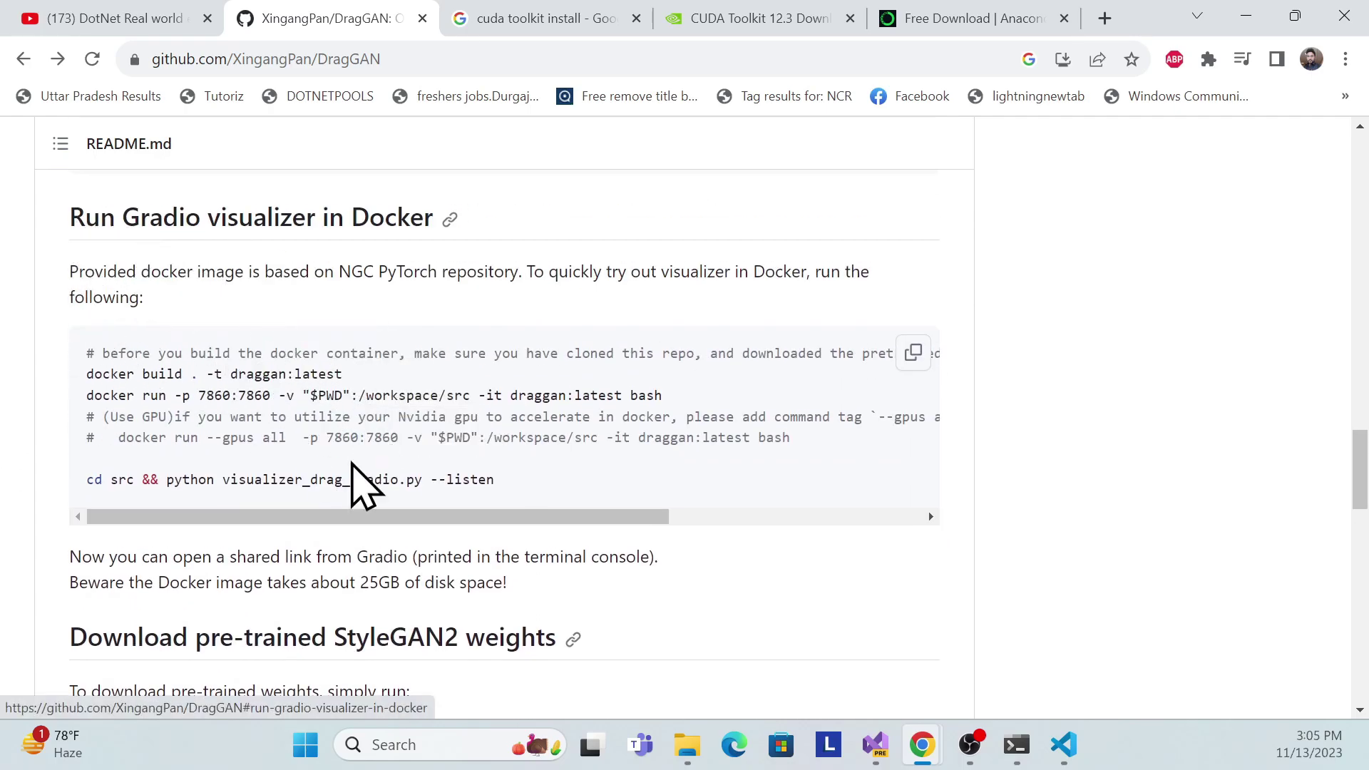
pyautogui.scroll(-4, 245, 475)
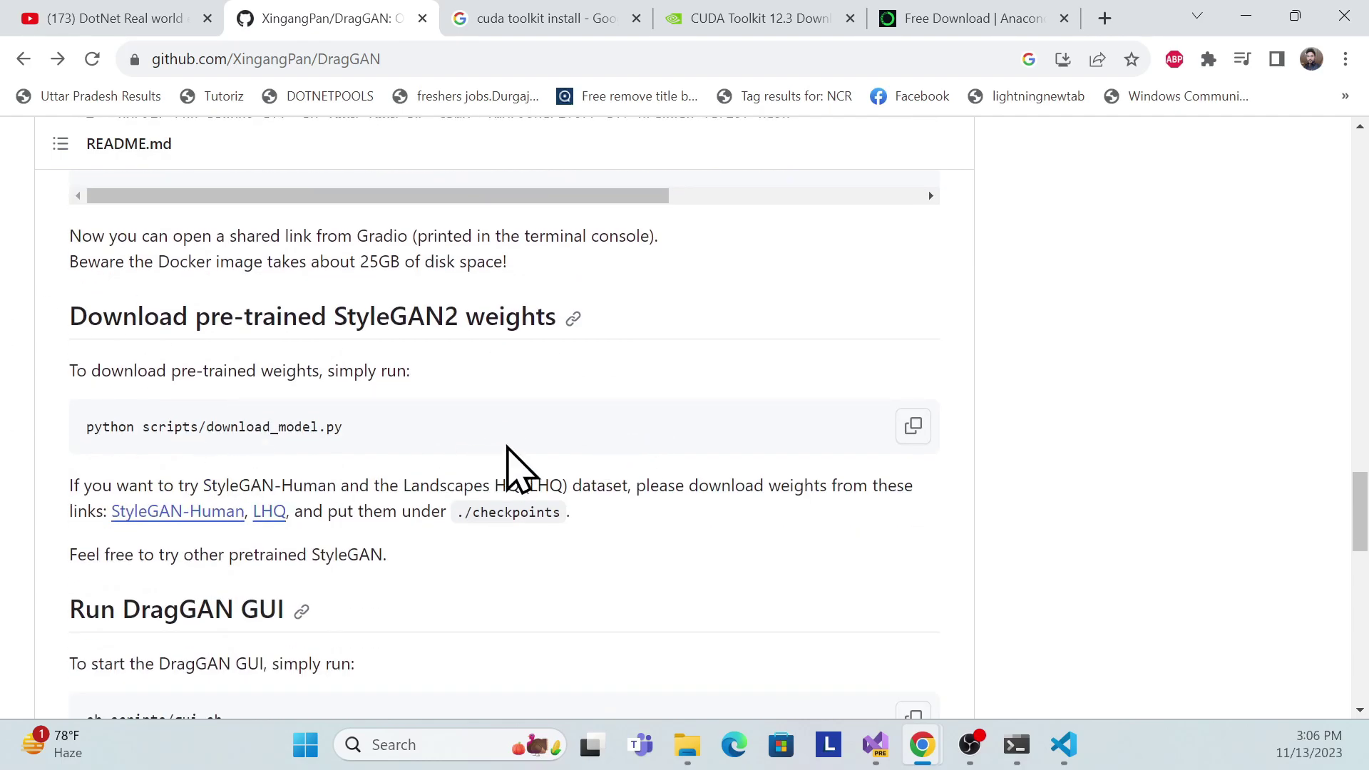
# - Examine the README command "python scripts/download_model.py" for downloading the pre-trained StyleGAN2 weights
pyautogui.moveTo(80, 426)
pyautogui.mouseDown()
pyautogui.moveTo(364, 438)
pyautogui.moveTo(129, 452)
pyautogui.moveTo(79, 435)
pyautogui.mouseUp()
pyautogui.click(318, 434)
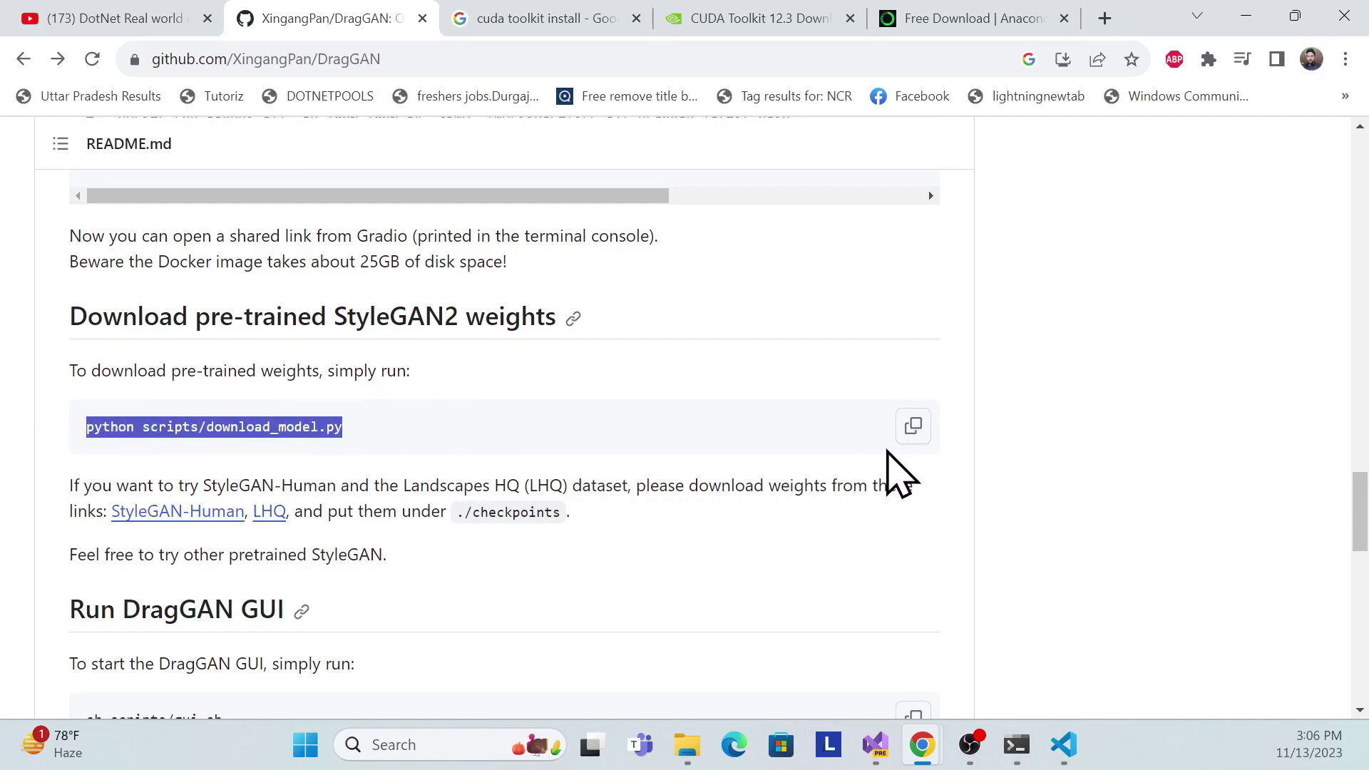
pyautogui.click(371, 441)
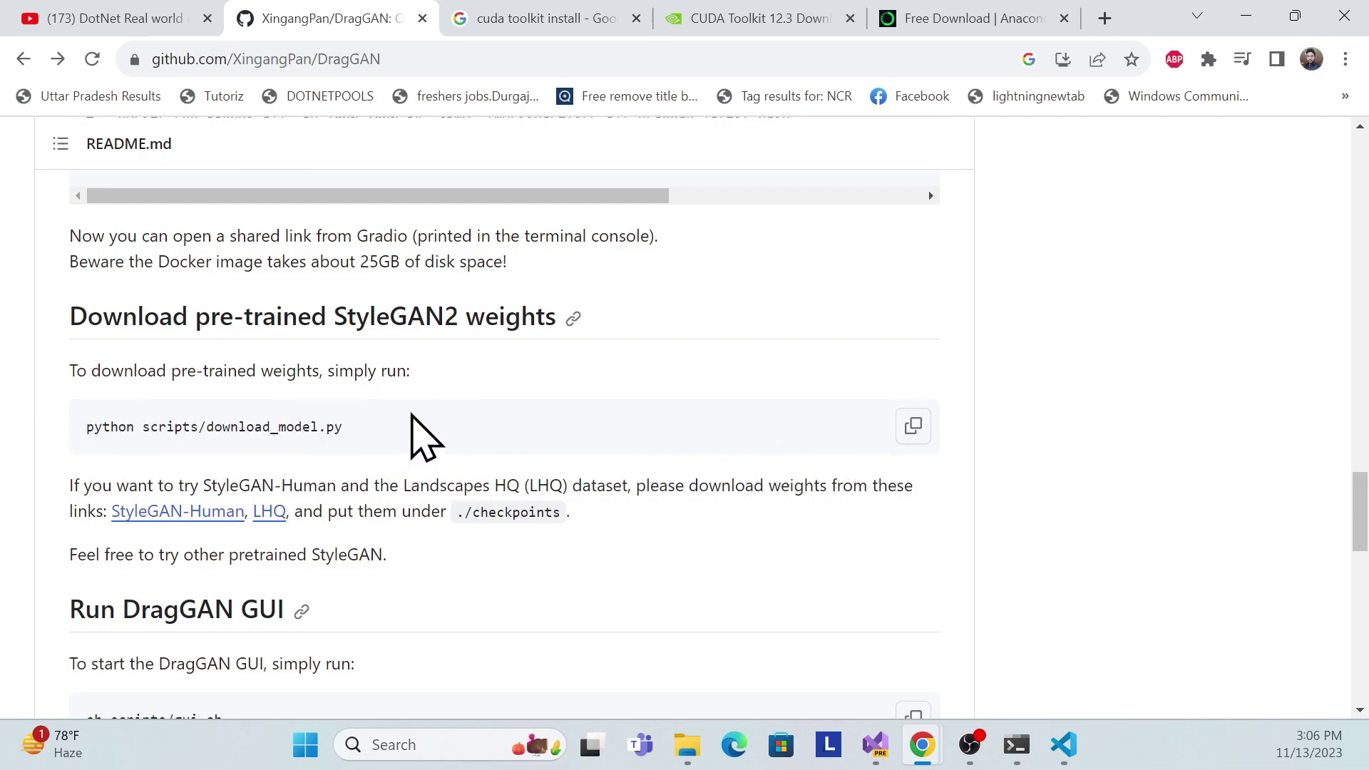
pyautogui.moveTo(85, 426); pyautogui.dragTo(373, 458)
pyautogui.click(396, 454)
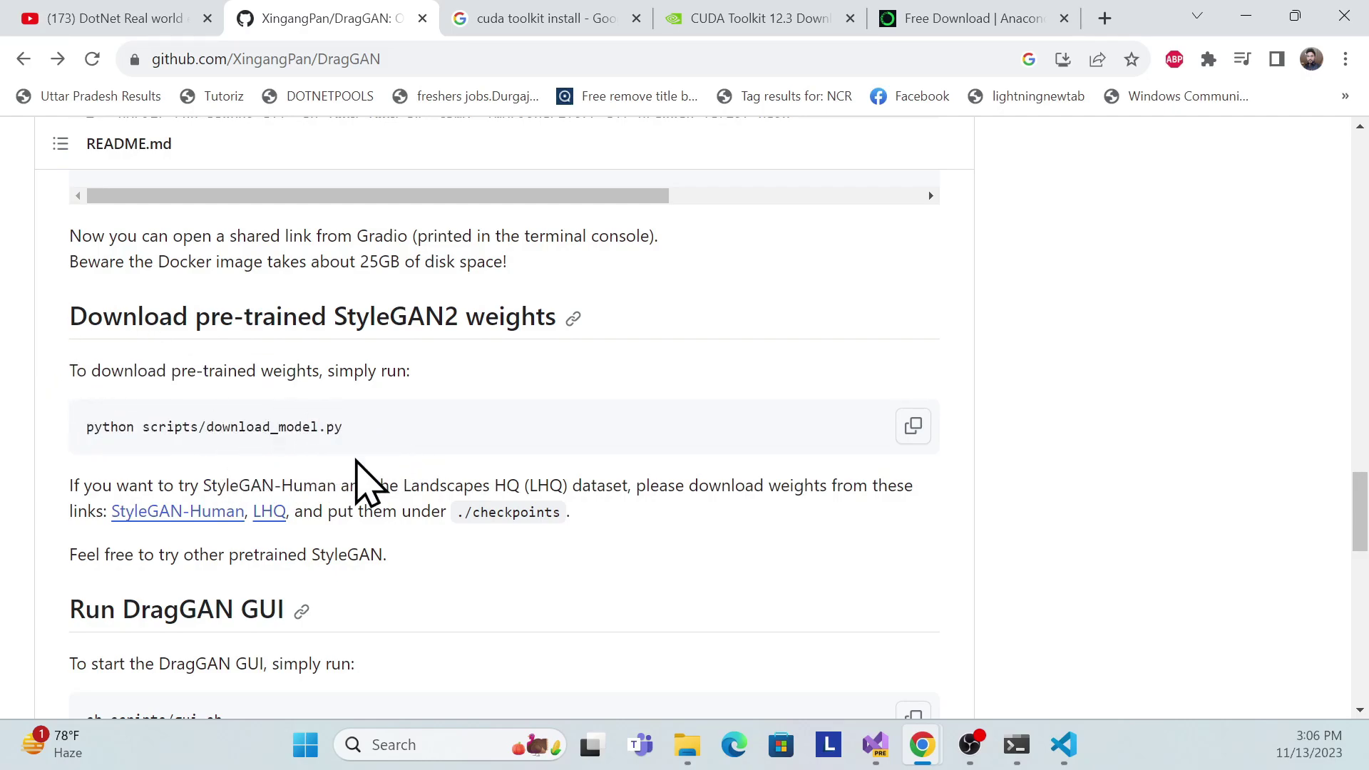
pyautogui.doubleClick(178, 427)
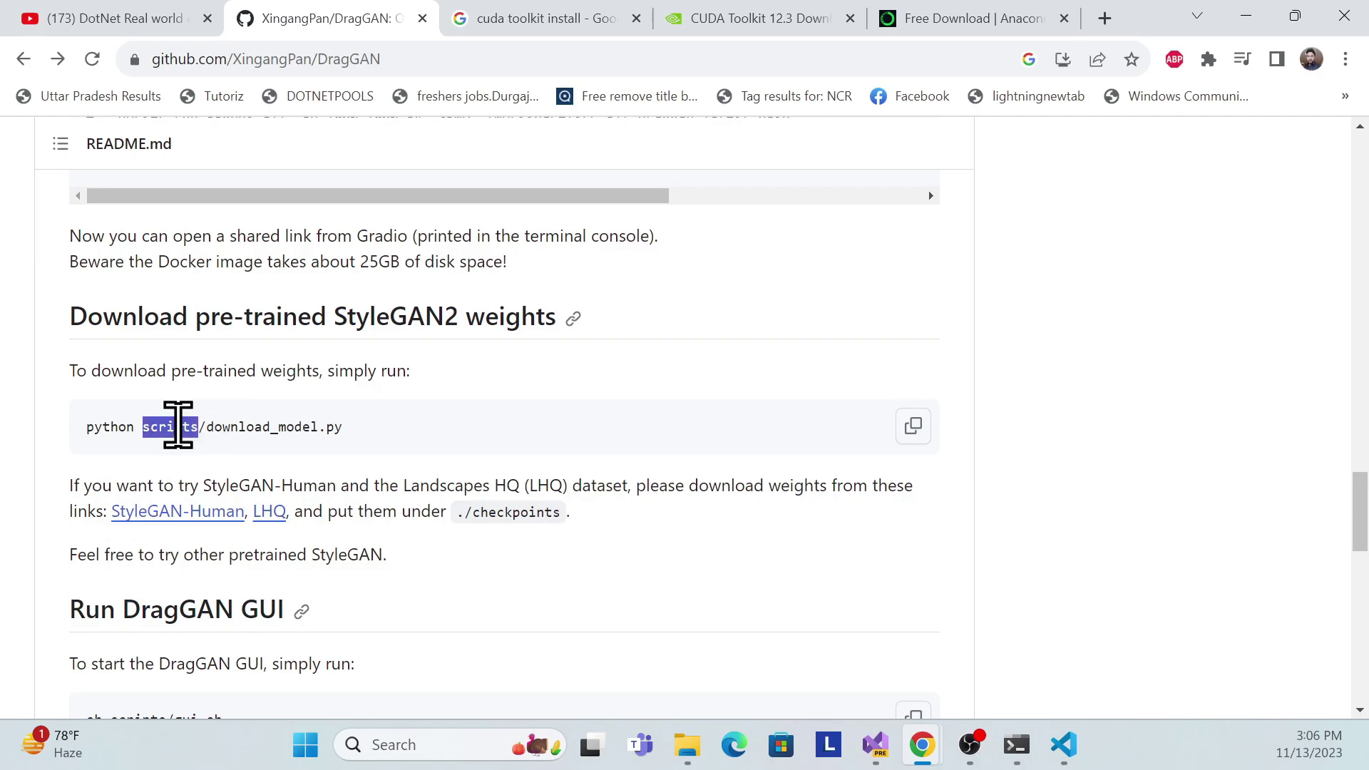
pyautogui.moveTo(350, 438); pyautogui.dragTo(87, 435)
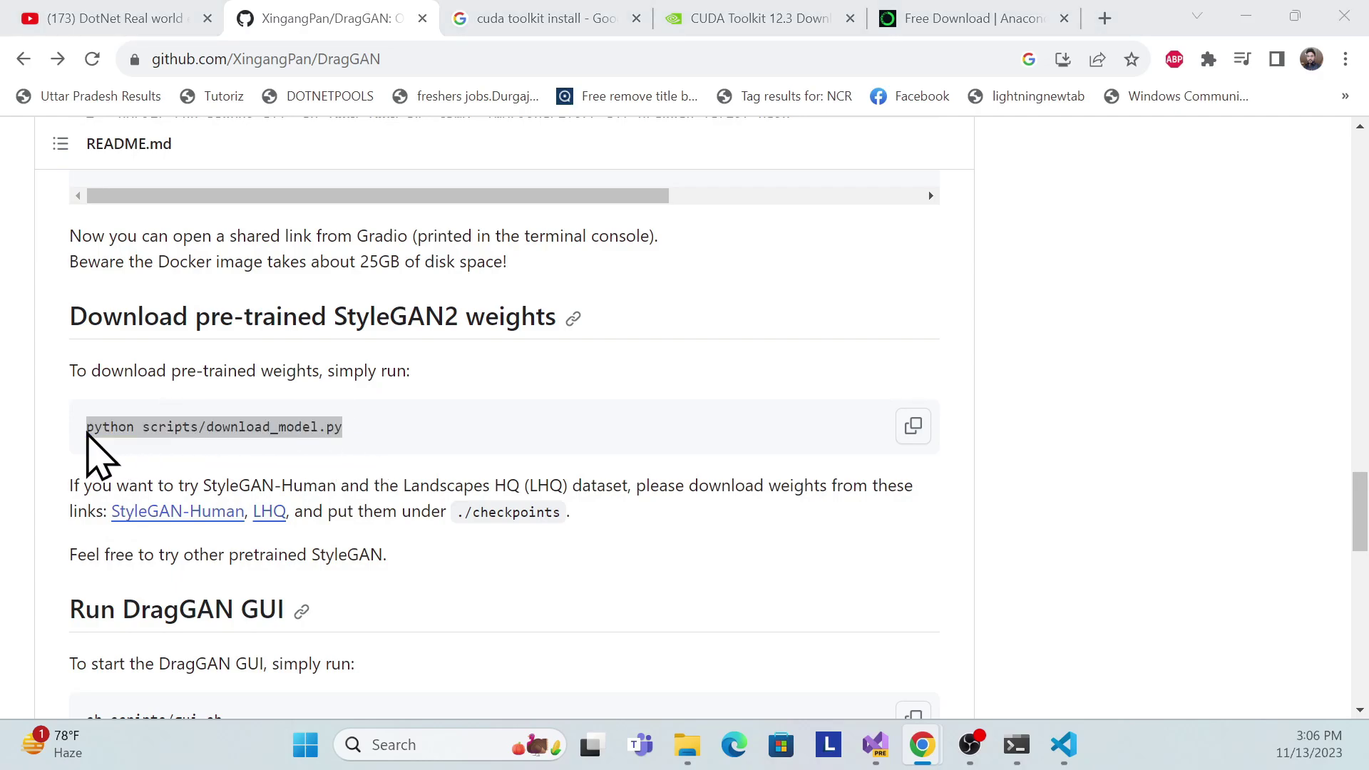
# - Switch to VS Code and look through the model .pkl files in the project's checkpoints folder
pyautogui.hotkey('alt', 'Tab')
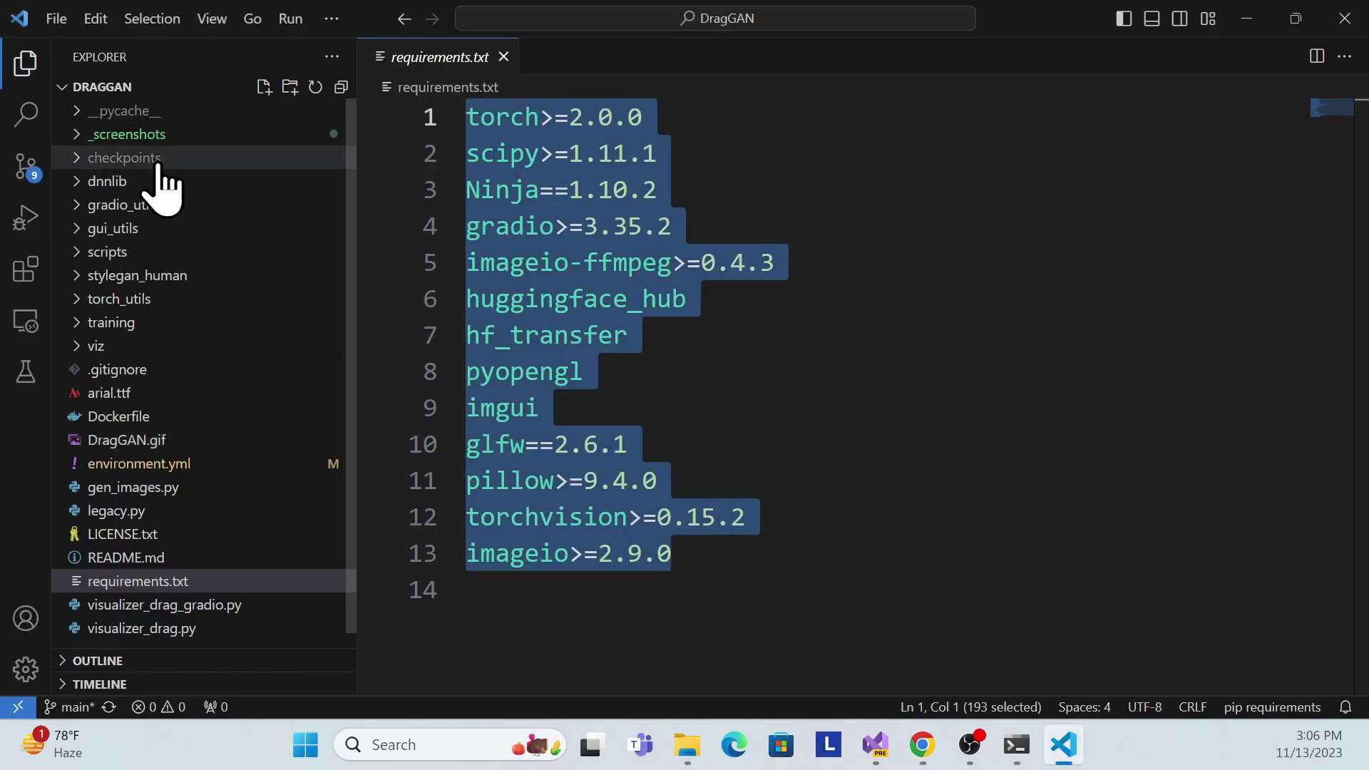
pyautogui.click(78, 158)
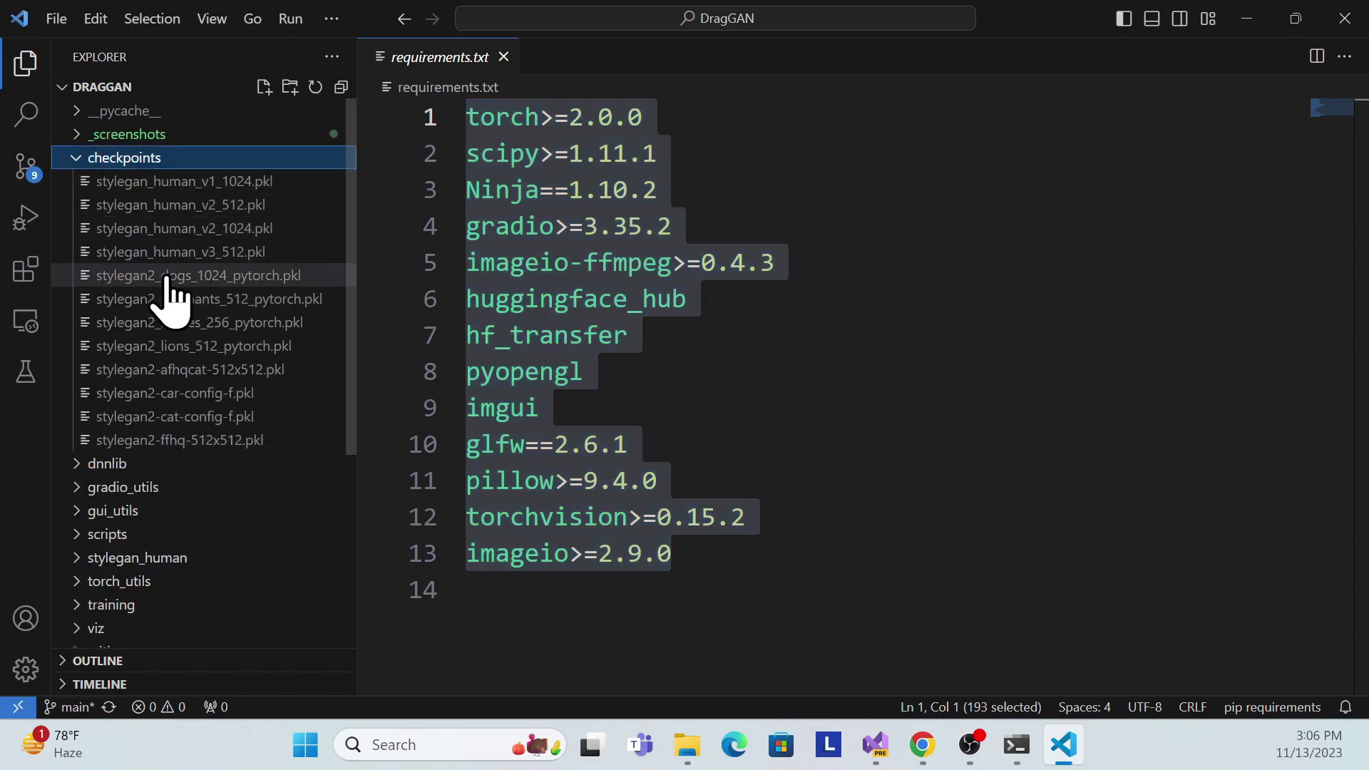
pyautogui.click(163, 300)
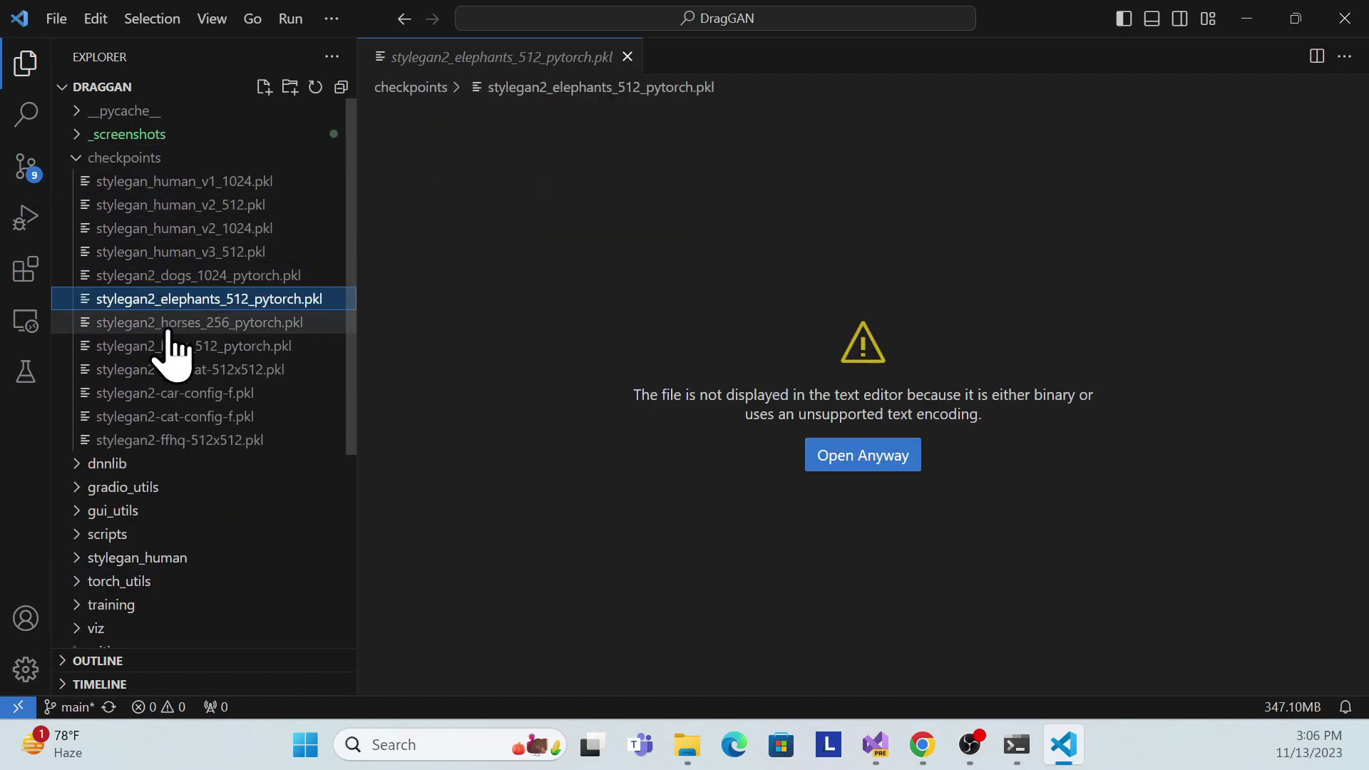
pyautogui.click(165, 347)
pyautogui.click(165, 370)
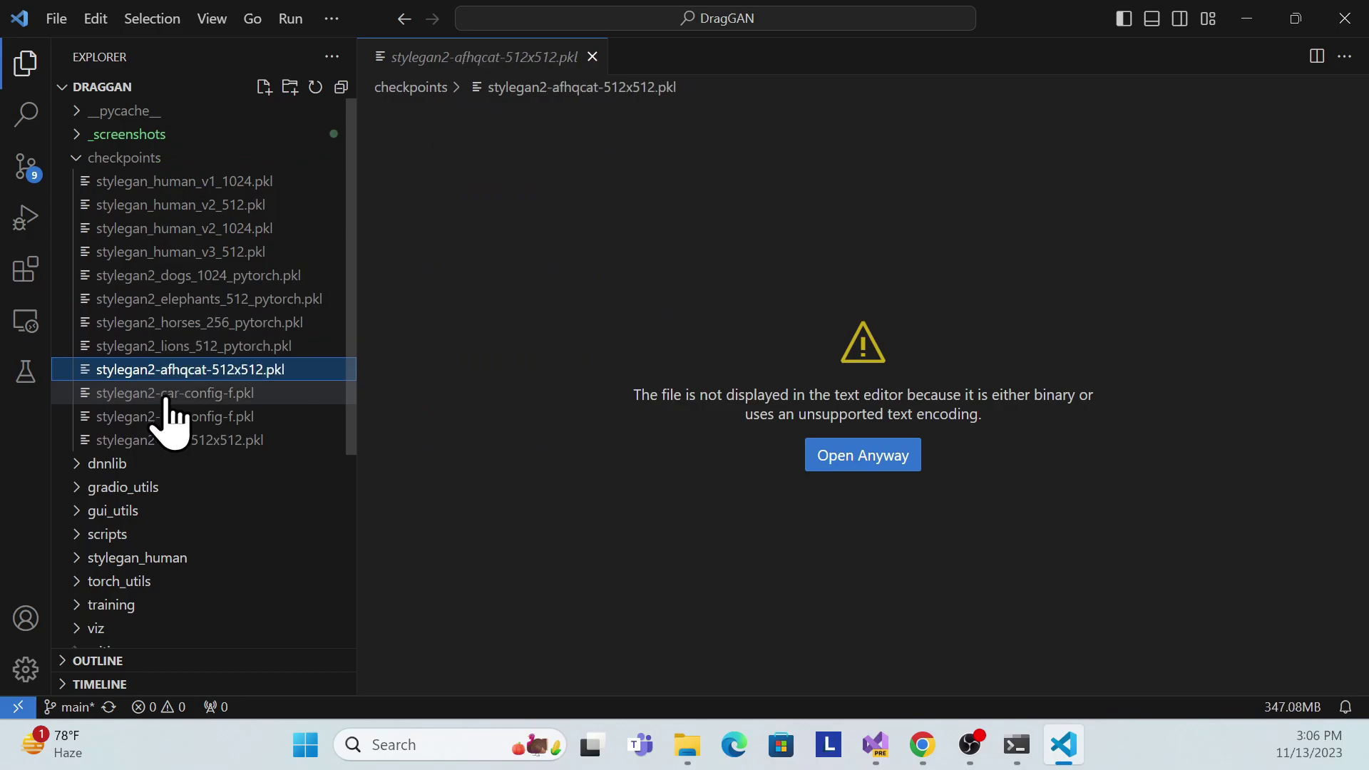
pyautogui.click(166, 394)
pyautogui.click(162, 417)
pyautogui.click(168, 440)
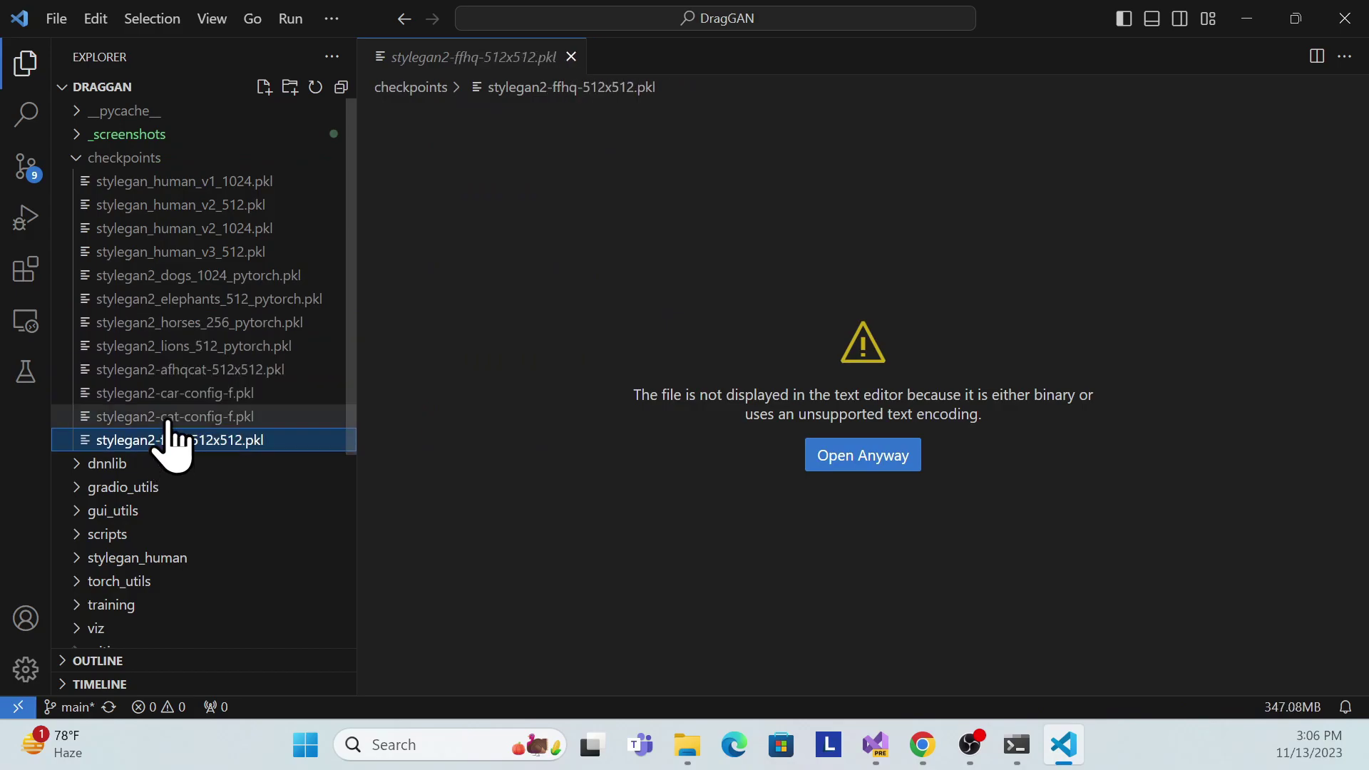
pyautogui.click(183, 322)
# - Copy "python scripts/download_model.py" from the DragGAN README in Chrome and run it in the Anaconda Prompt after clearing the console
pyautogui.hotkey('alt', 'Tab')
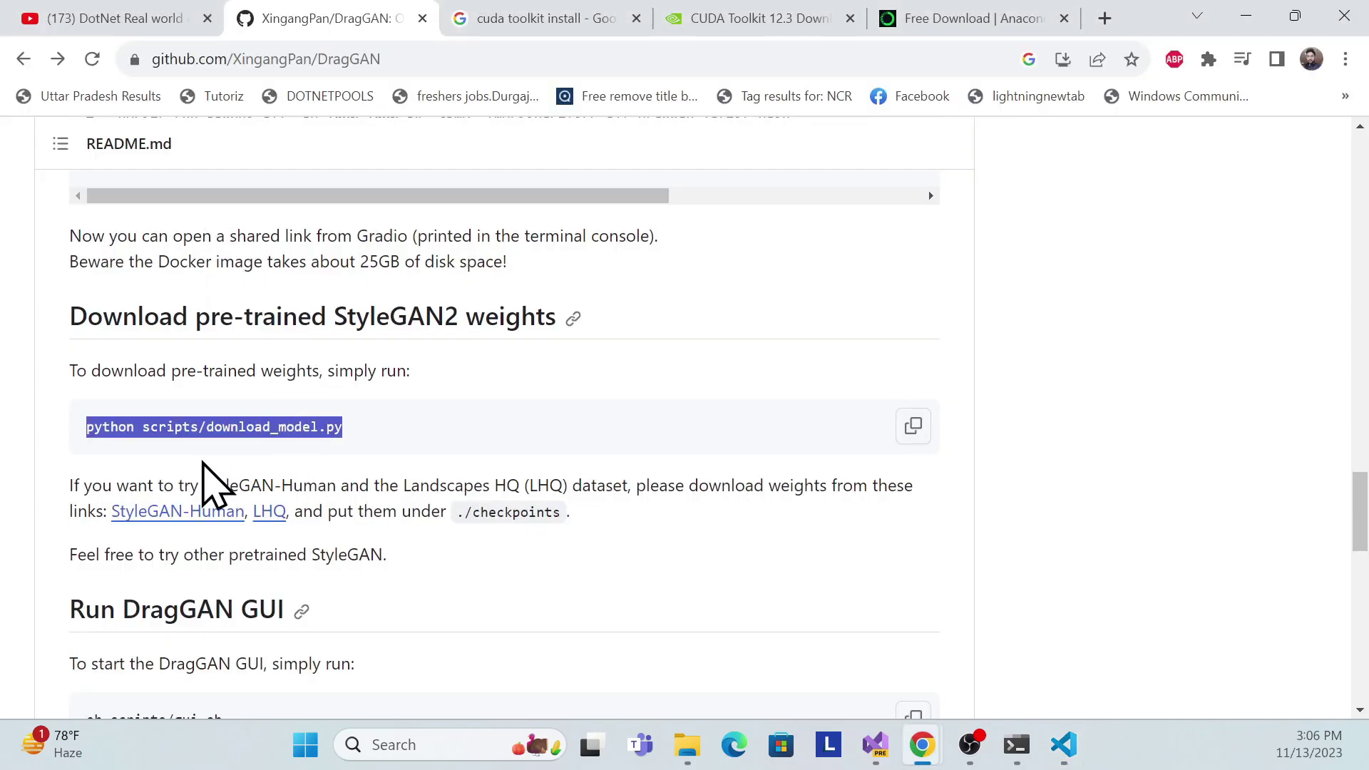
pyautogui.doubleClick(179, 428)
pyautogui.doubleClick(238, 428)
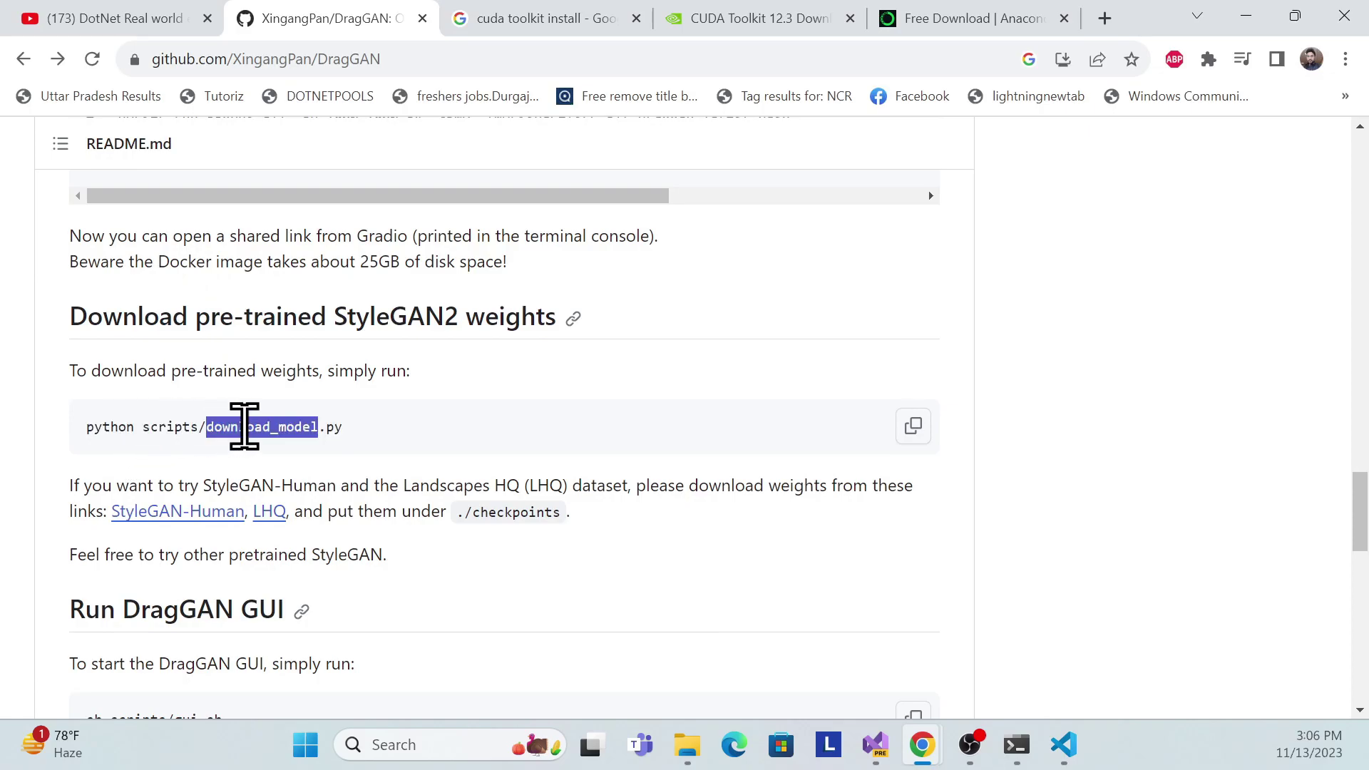
pyautogui.moveTo(358, 431); pyautogui.dragTo(207, 429)
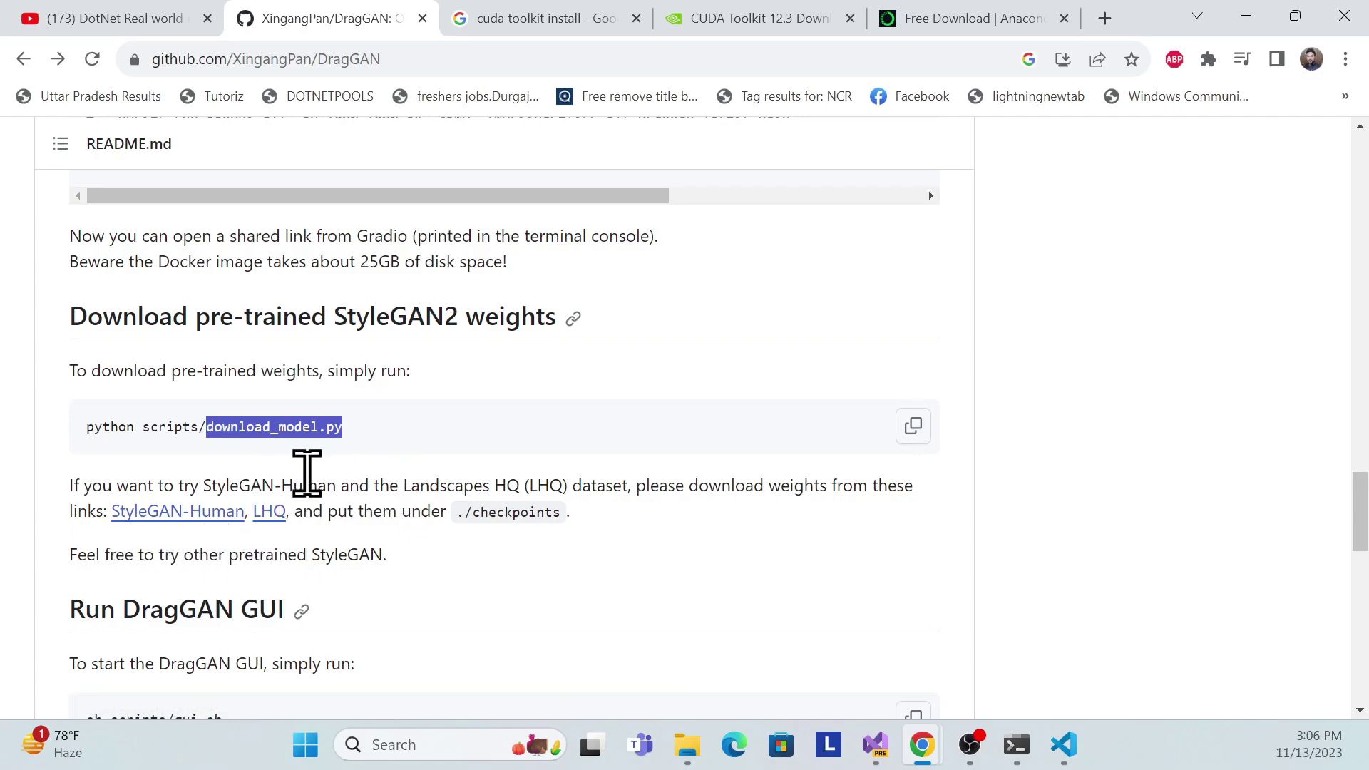
pyautogui.click(483, 417)
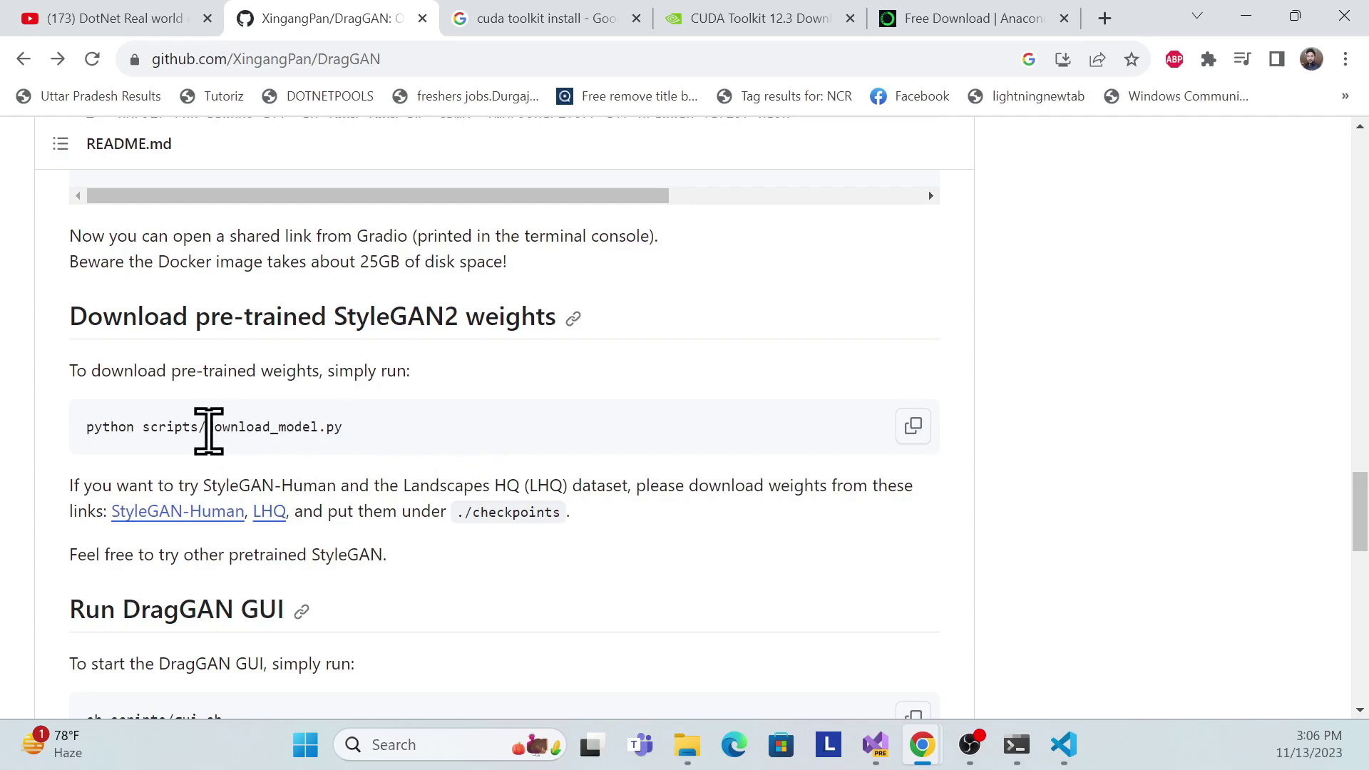
pyautogui.click(911, 427)
pyautogui.hotkey('alt', 'Tab')
pyautogui.hotkey('alt', 'Tab')
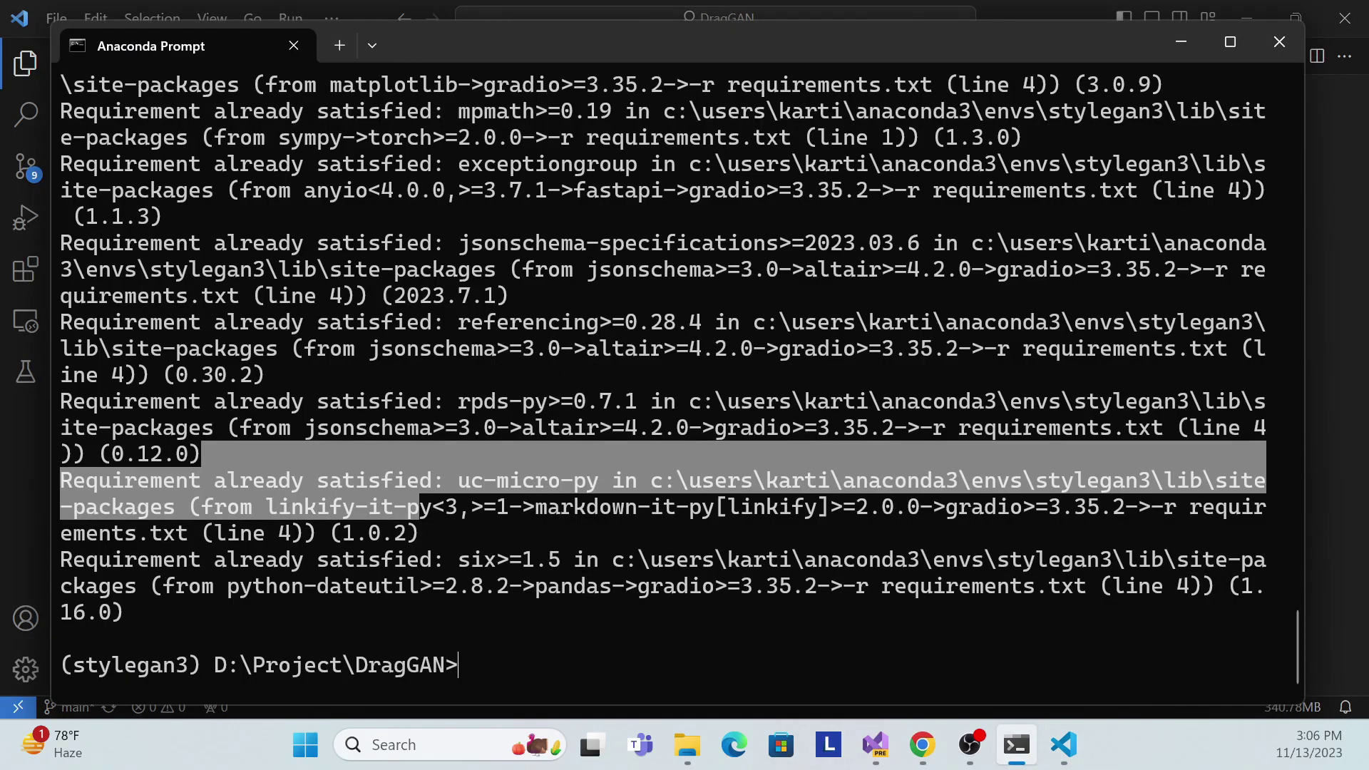
pyautogui.write('cls')
pyautogui.press('Return')
pyautogui.hotkey('ctrl', 'v')
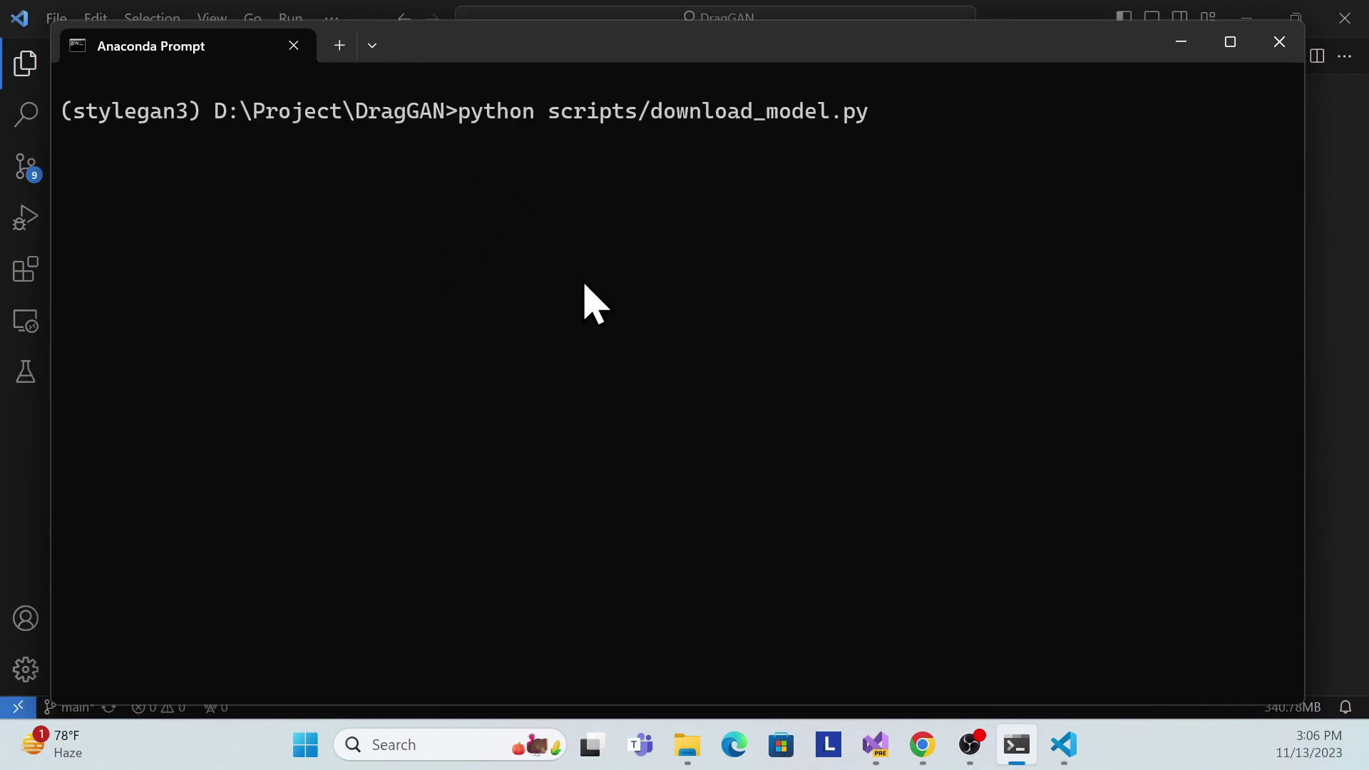
pyautogui.press('Return')
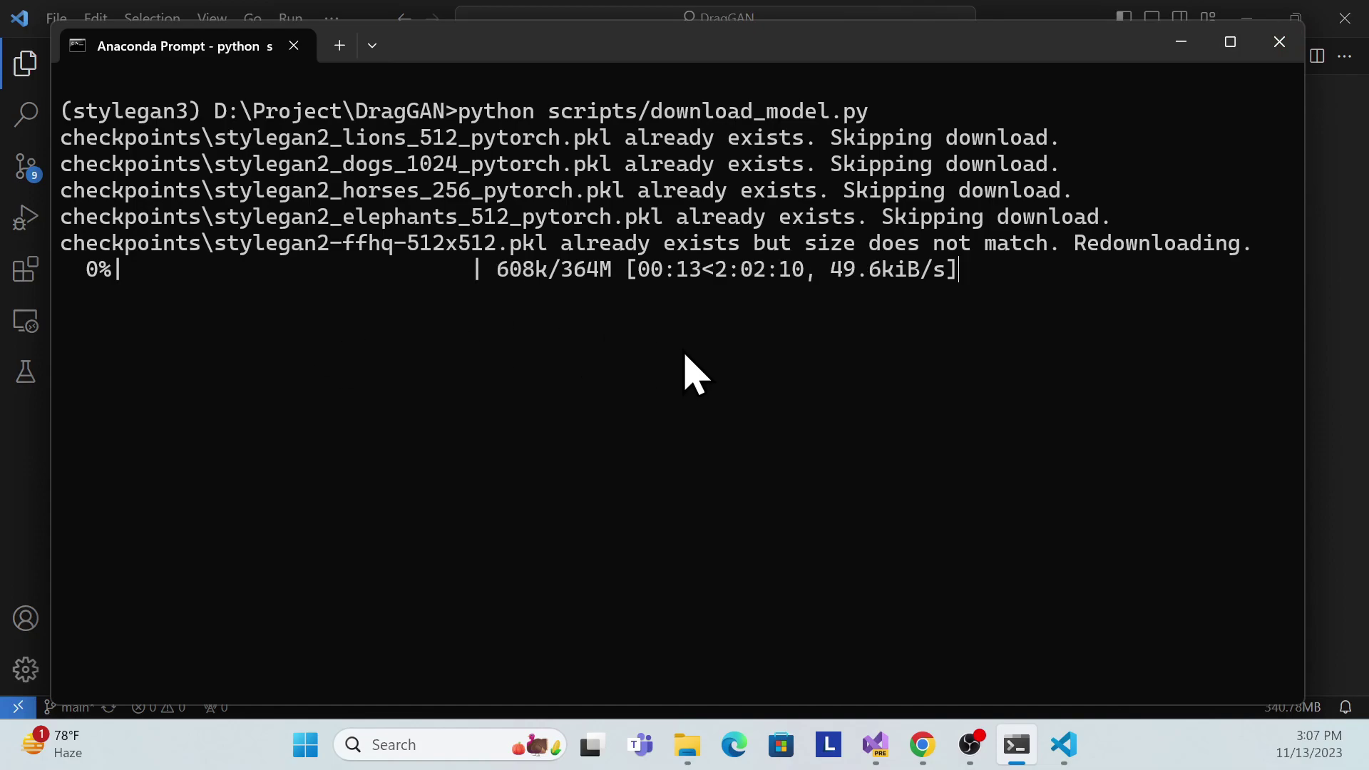
# - Interrupt the model download in the Anaconda Prompt and clear the console with "cls"
pyautogui.hotkey('ctrl', 'c')
pyautogui.write('cl')
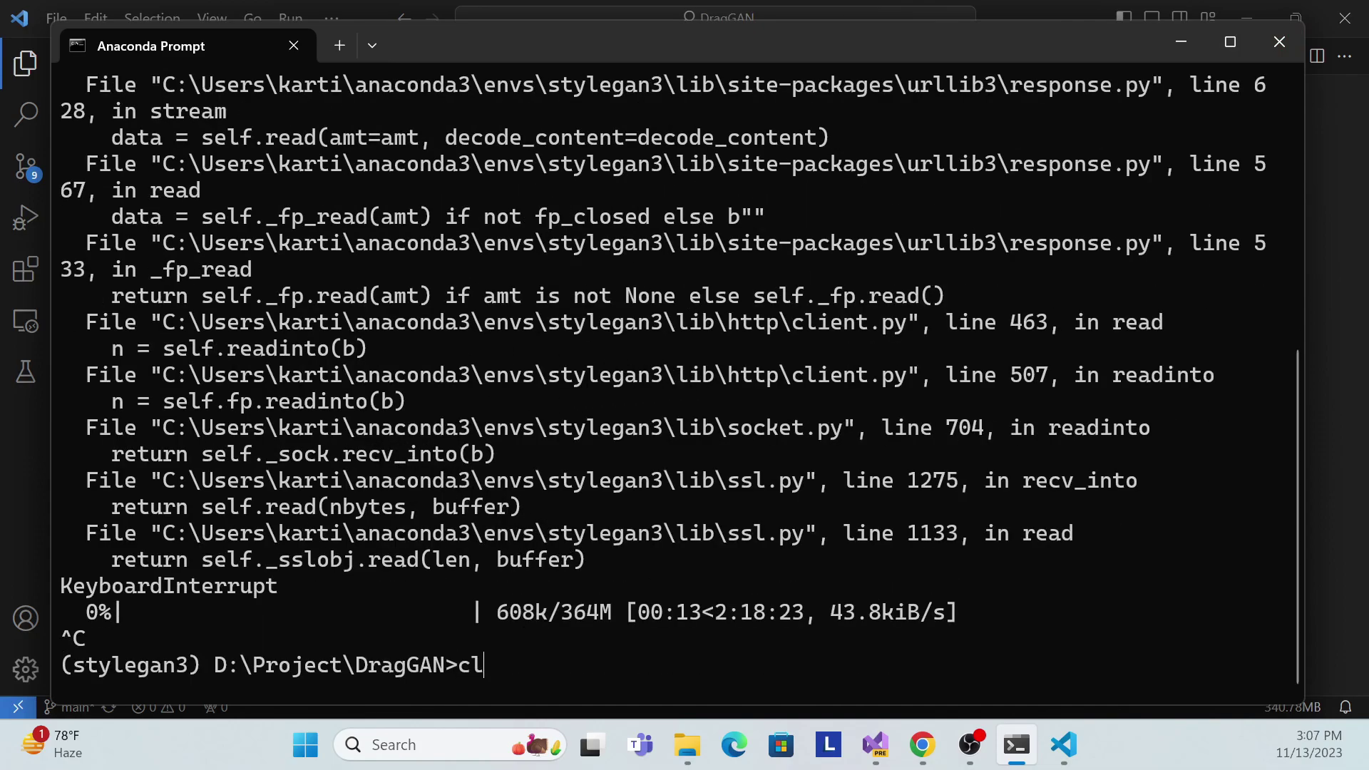
pyautogui.write('s')
pyautogui.press('Return')
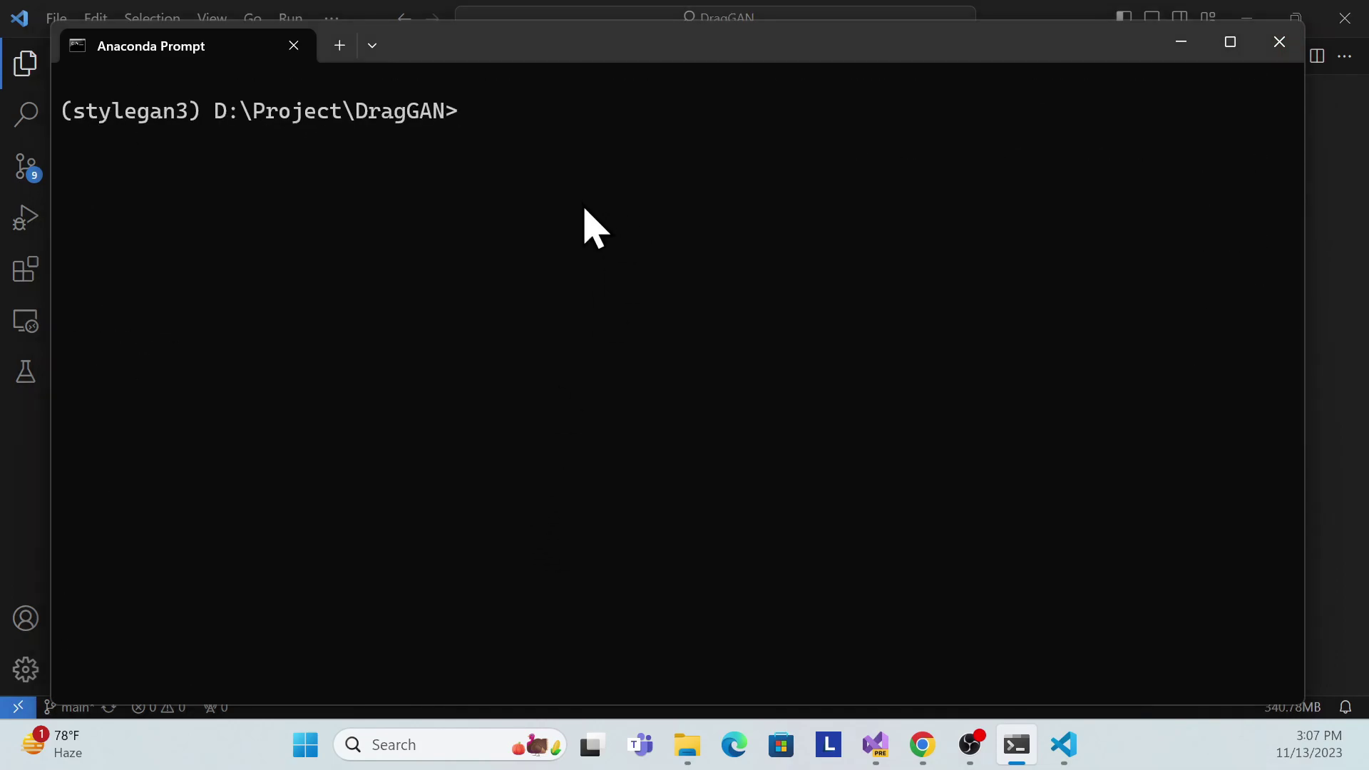
# - Check the checkpoints folder in VS Code, and examine the Run DragGAN GUI section of the README in Chrome
pyautogui.hotkey('alt', 'Tab')
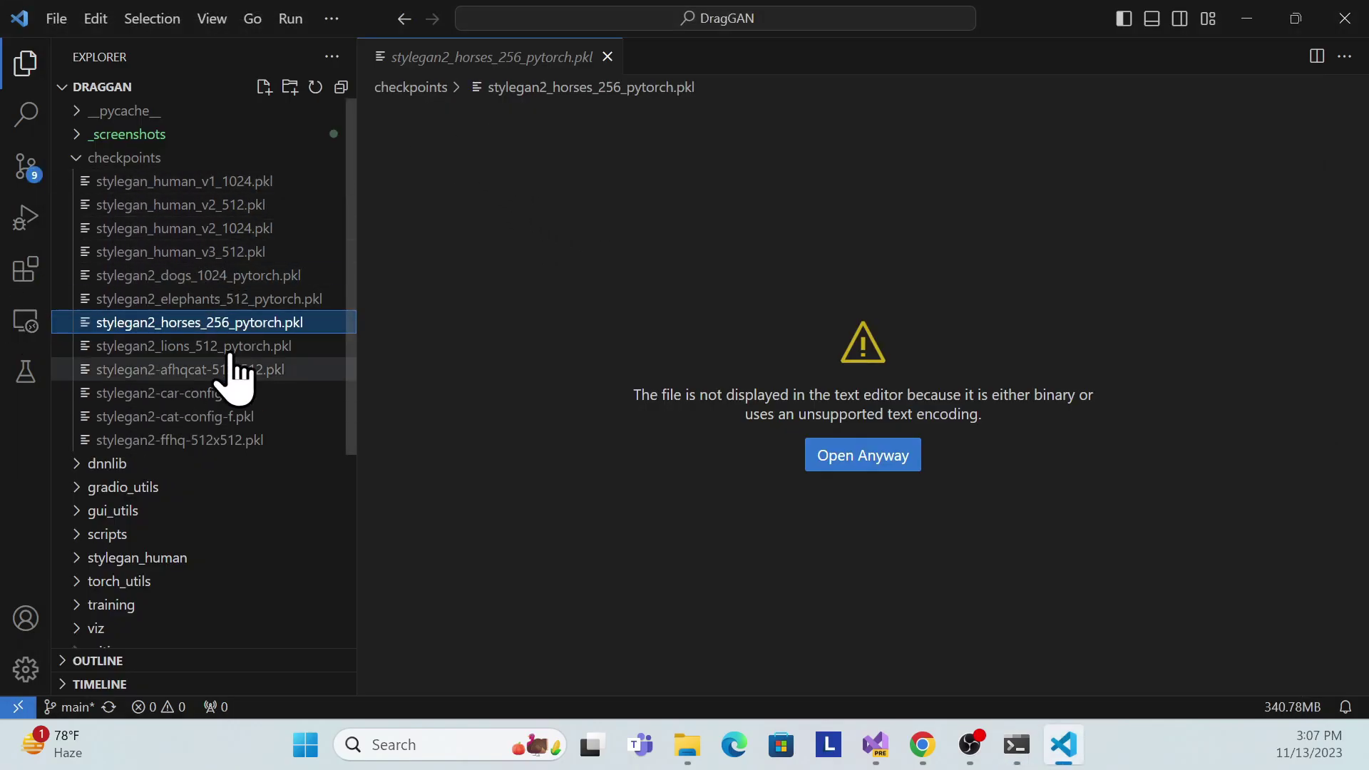
pyautogui.click(355, 432)
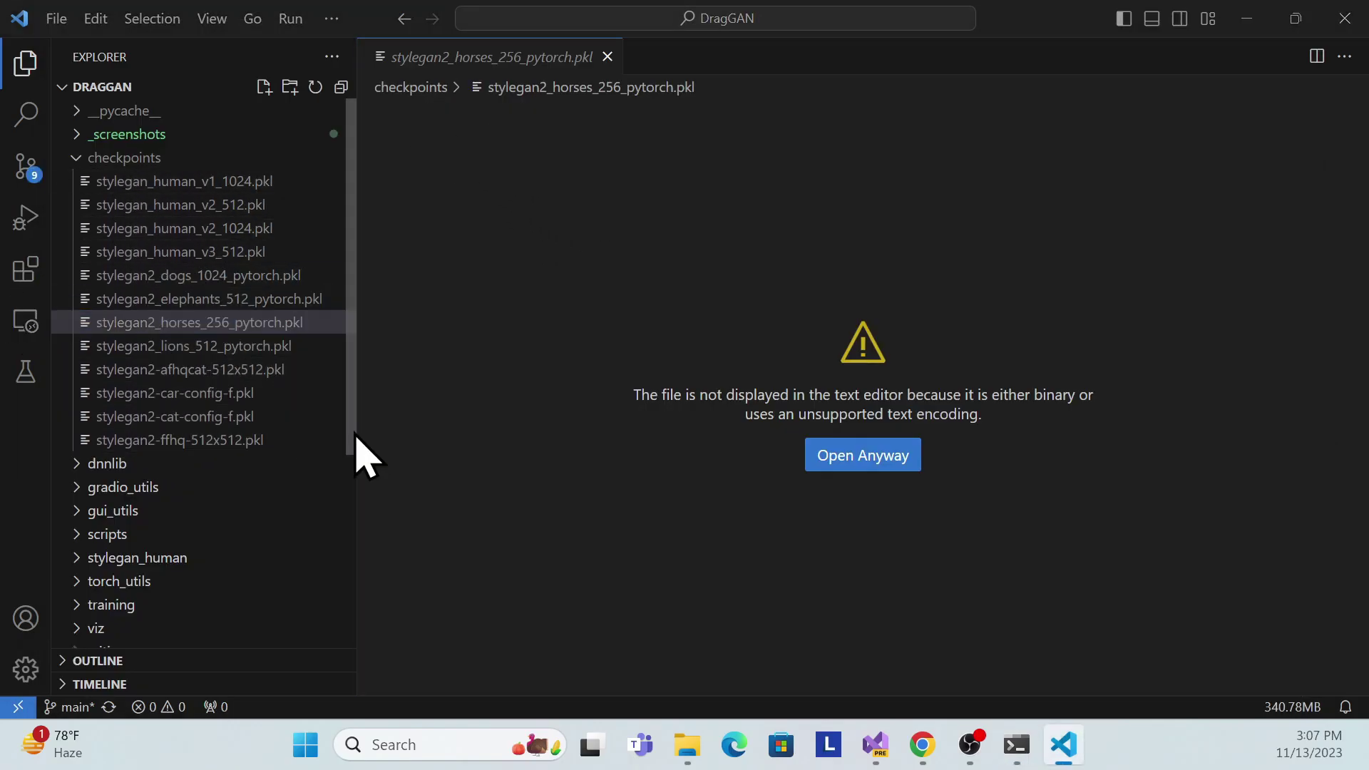
pyautogui.hotkey('alt', 'Tab')
pyautogui.moveTo(84, 426); pyautogui.dragTo(408, 431)
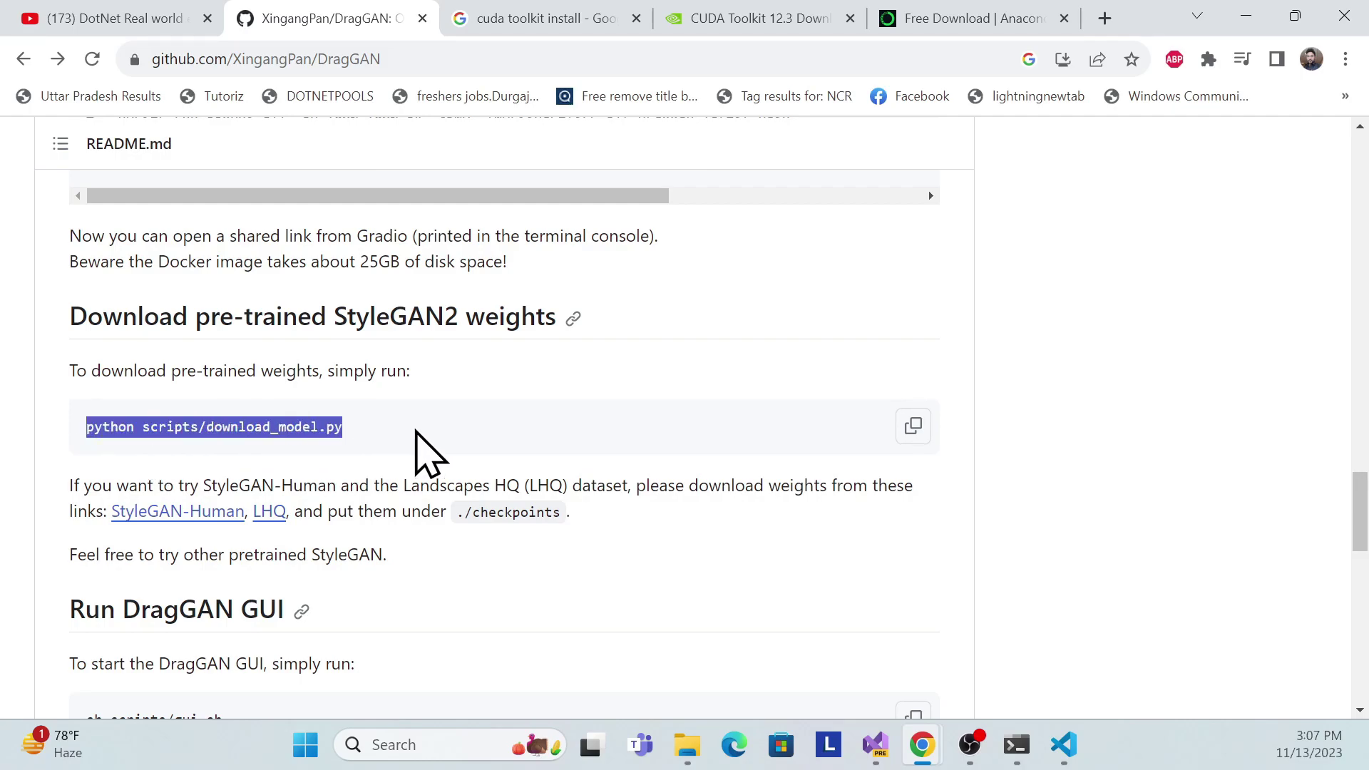
pyautogui.scroll(-3, 528, 480)
pyautogui.scroll(-1, 487, 484)
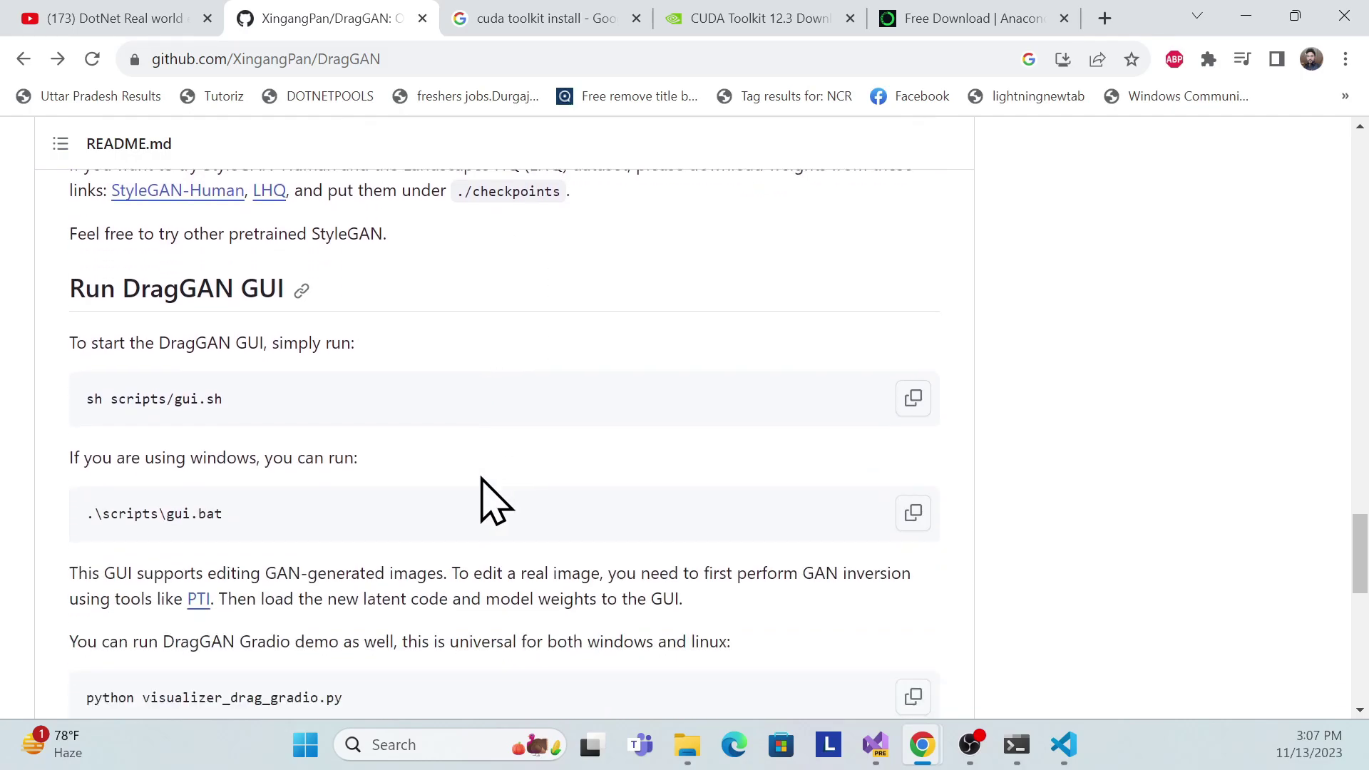
pyautogui.scroll(5, 312, 490)
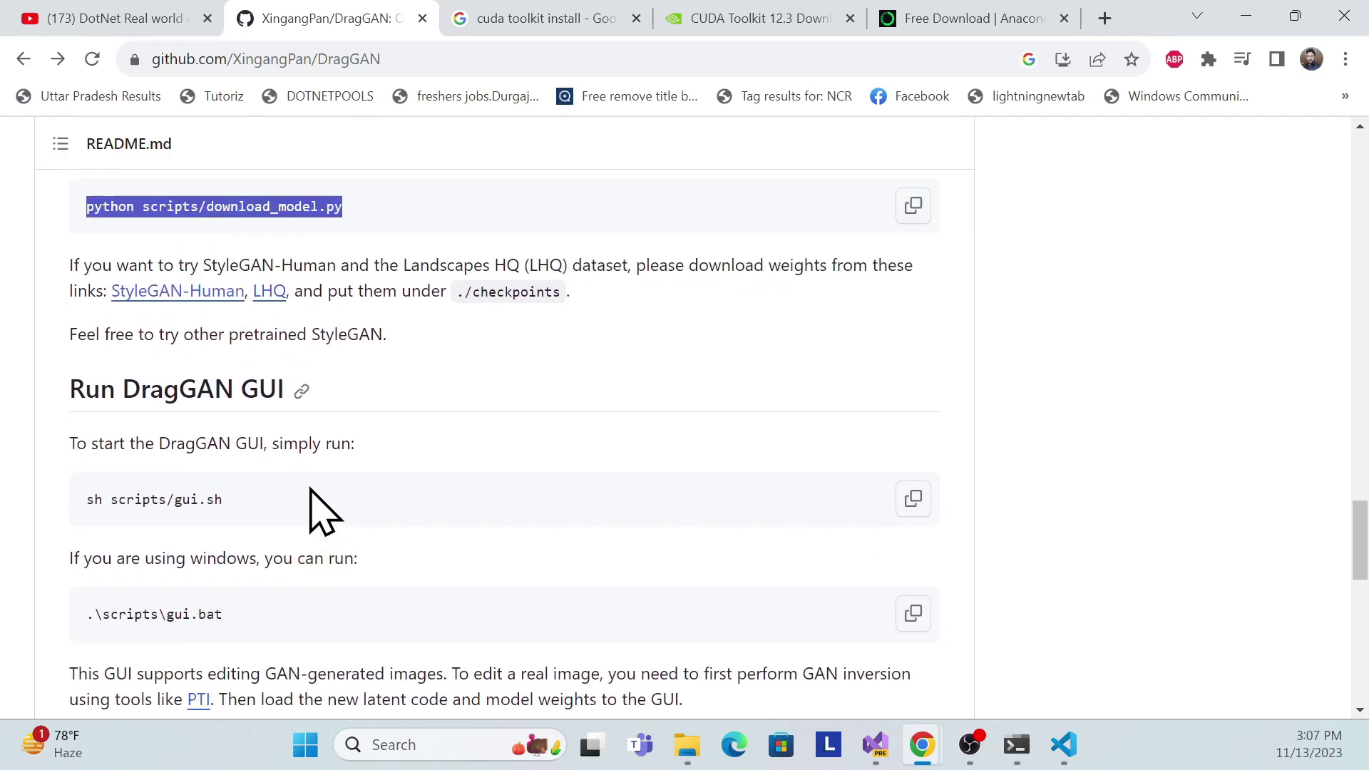
pyautogui.scroll(-6, 314, 490)
pyautogui.scroll(-1, 315, 498)
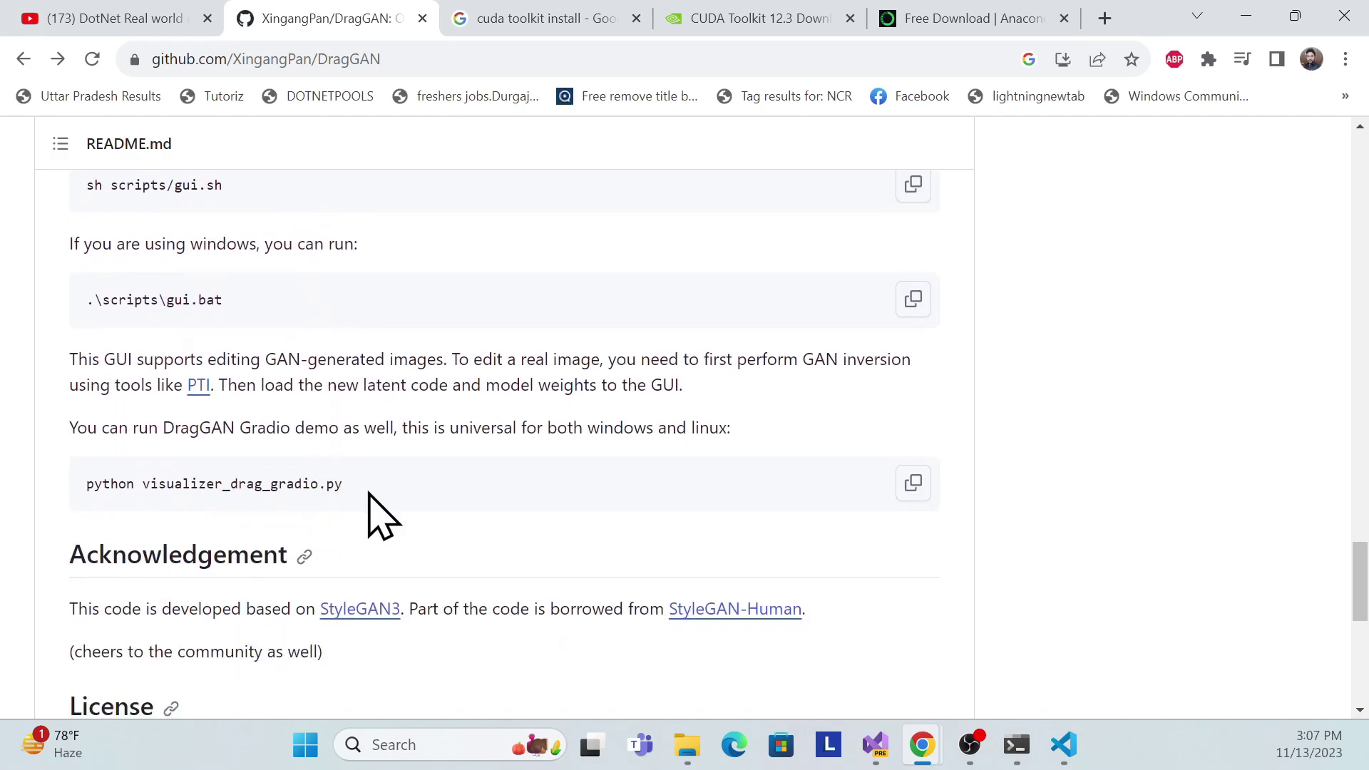
pyautogui.scroll(2, 314, 519)
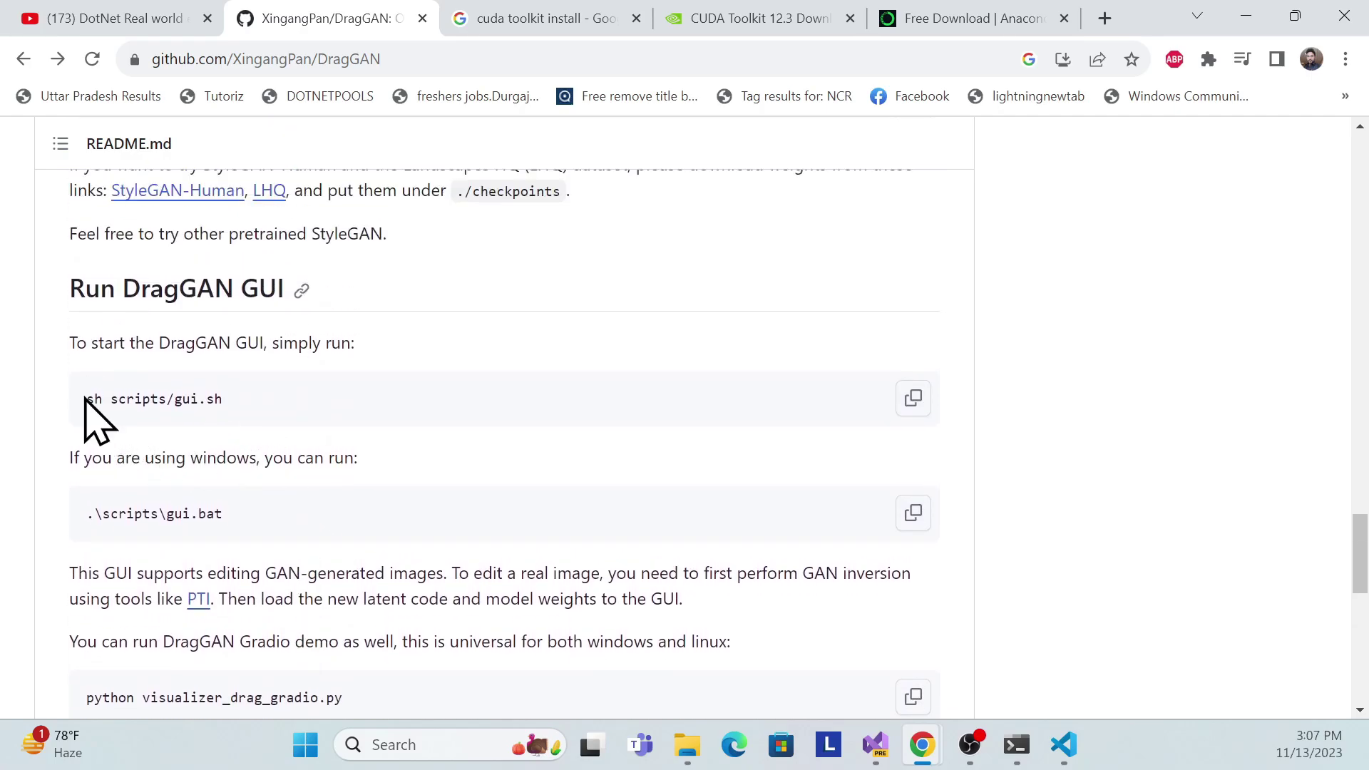
# - Return to VS Code and expand the scripts folder to examine the GUI launch files and the project's Python files
pyautogui.hotkey('alt', 'Tab')
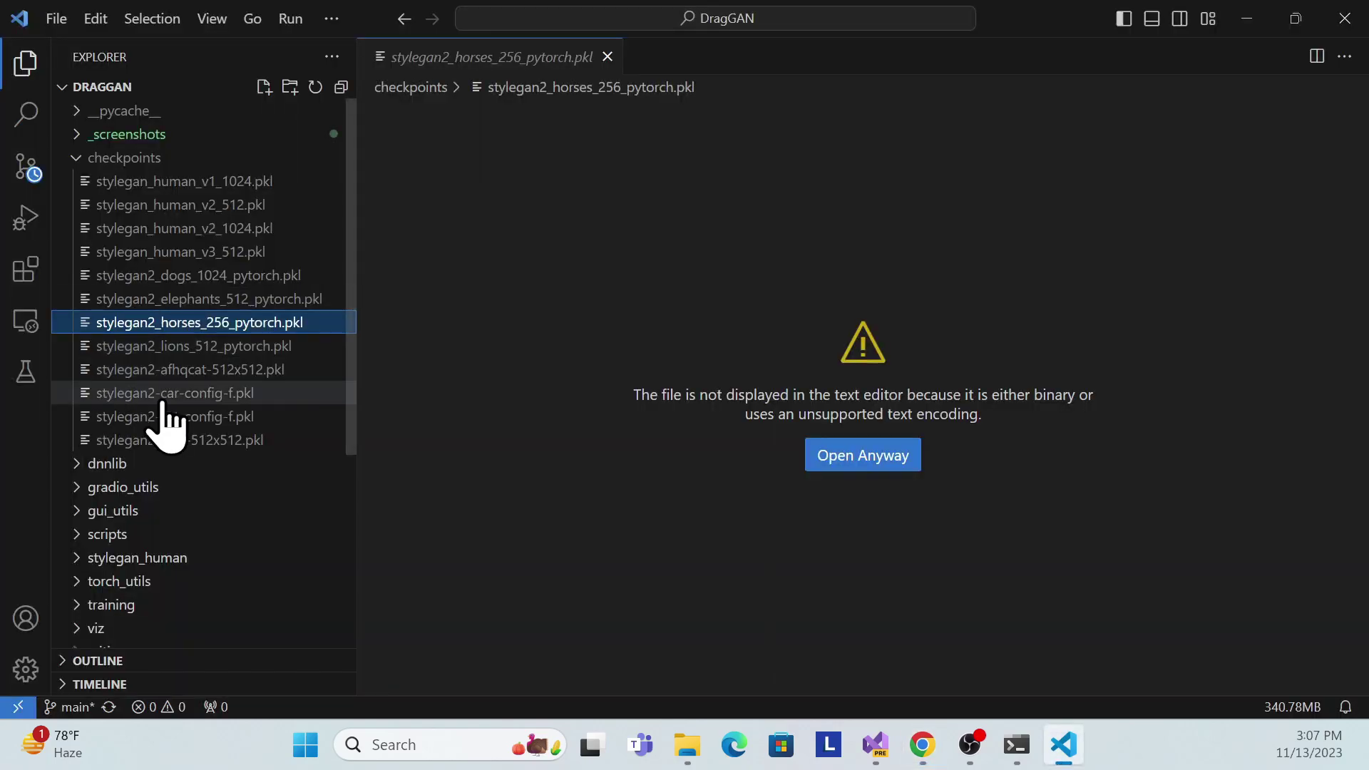
pyautogui.scroll(-5, 187, 478)
pyautogui.scroll(-1, 180, 485)
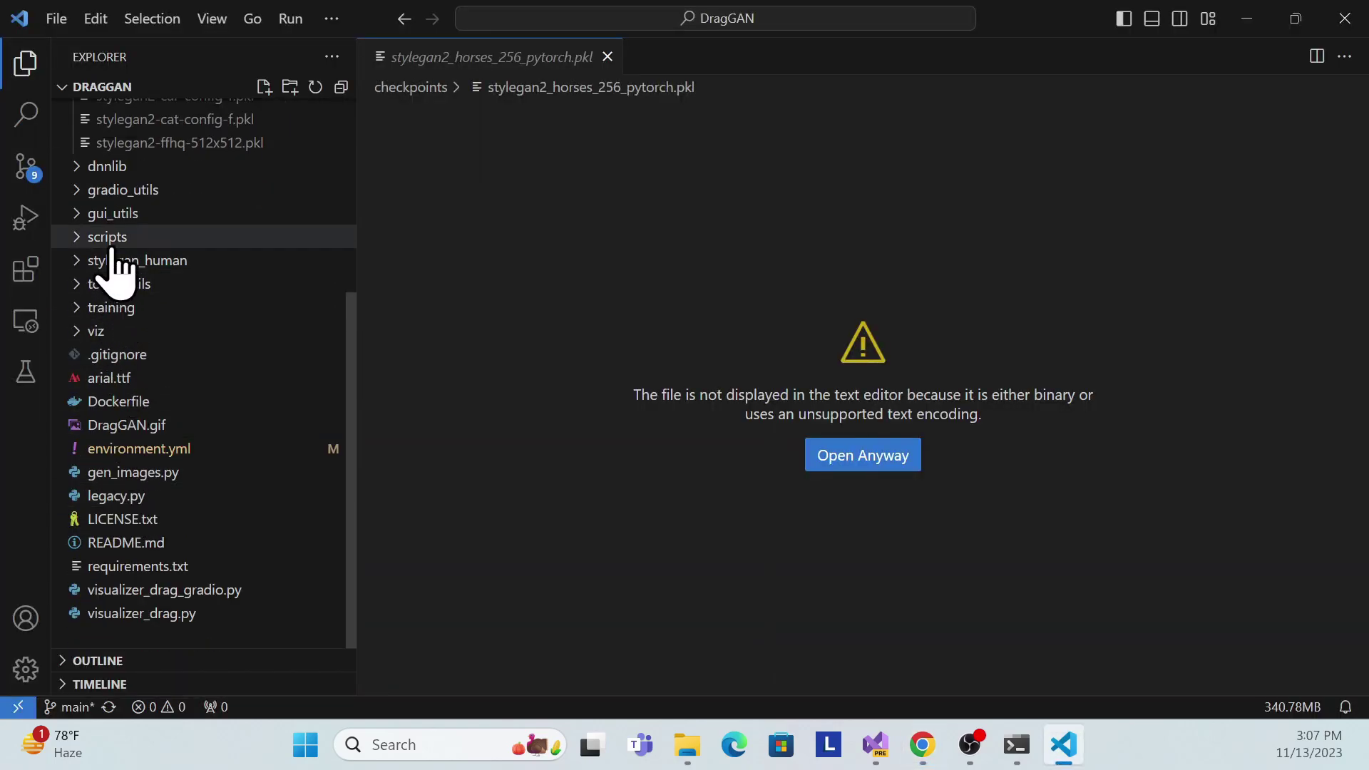
pyautogui.click(85, 237)
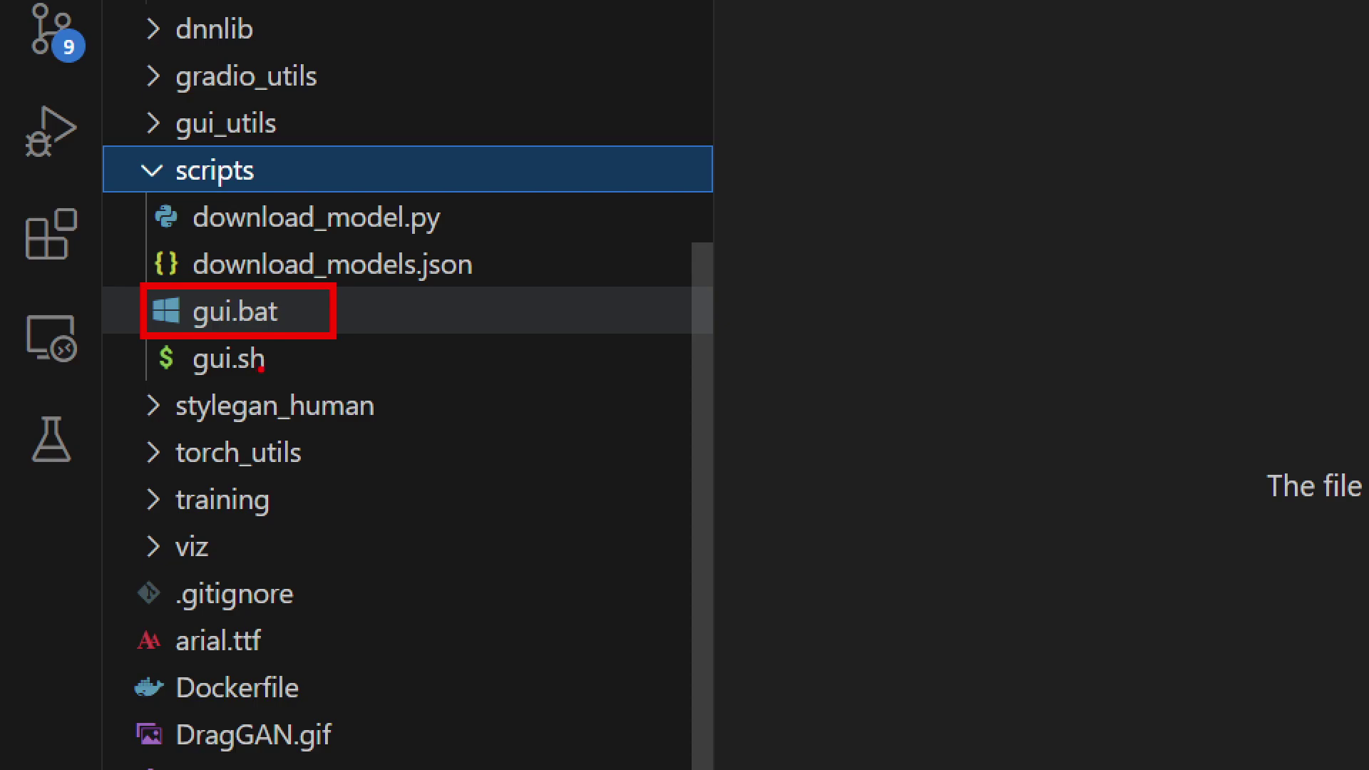
pyautogui.scroll(-3, 220, 581)
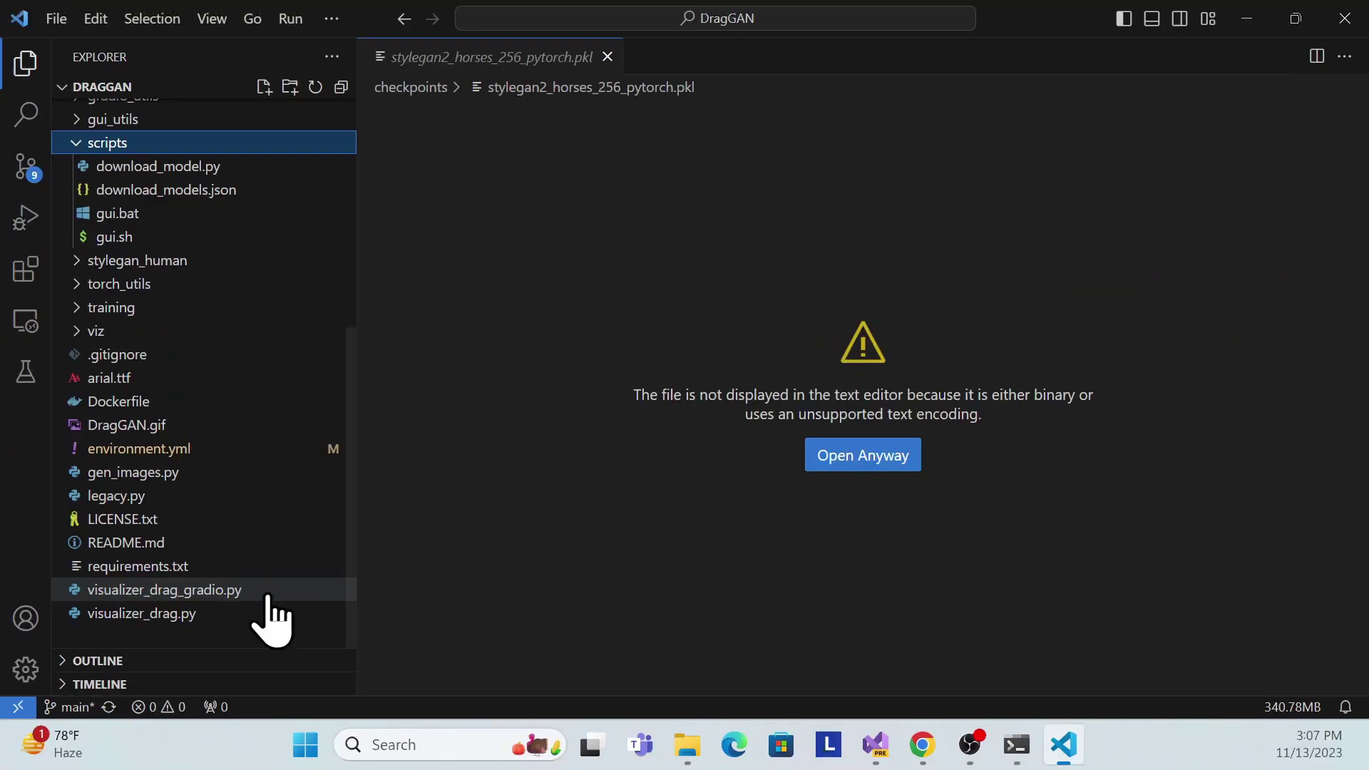
# - Close the open horses checkpoint file and open a new terminal in the DragGAN project
pyautogui.click(608, 56)
pyautogui.click(328, 20)
pyautogui.moveTo(450, 49)
pyautogui.click(563, 47)
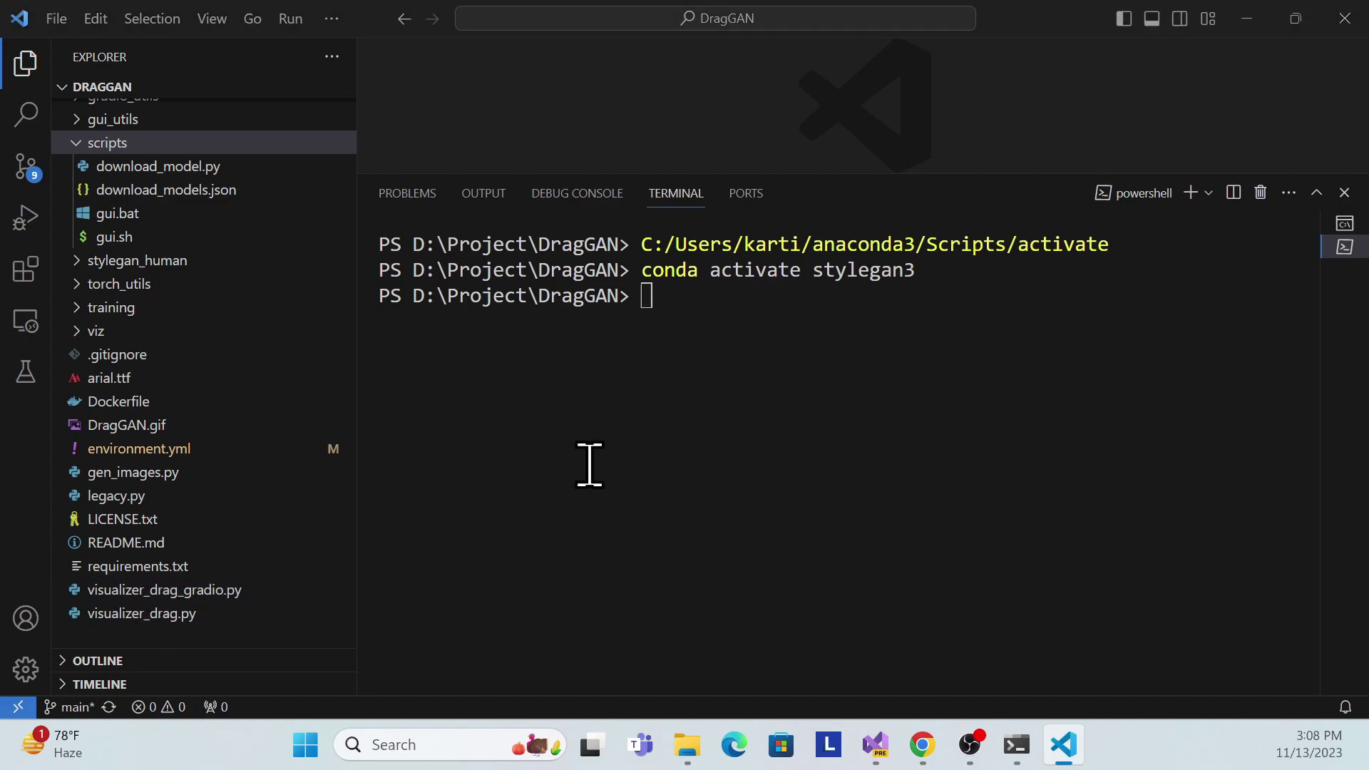
# - Copy "python visualizer_drag_gradio.py" from the README in Chrome and run it in the VS Code terminal
pyautogui.hotkey('alt', 'Tab')
pyautogui.scroll(-5, 318, 524)
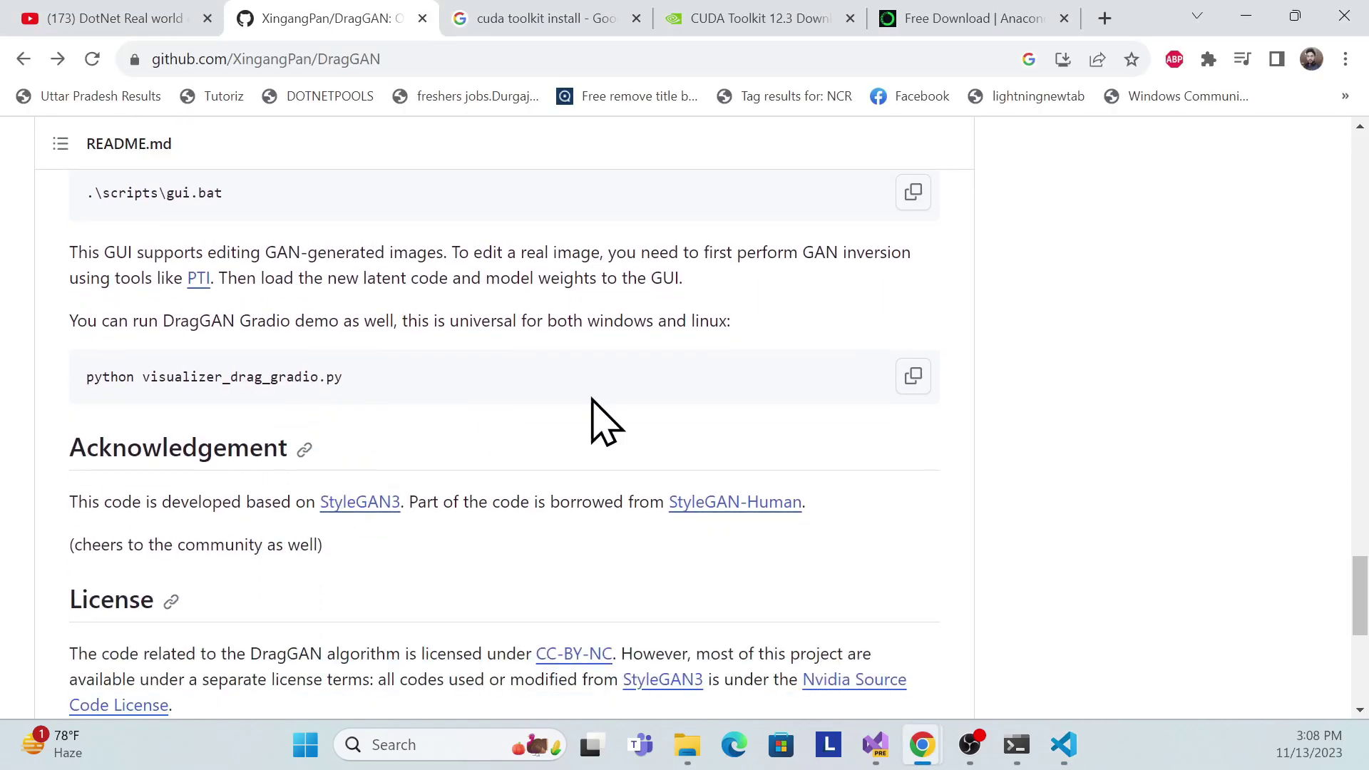
pyautogui.click(914, 377)
pyautogui.hotkey('alt', 'Tab')
pyautogui.hotkey('ctrl', 'v')
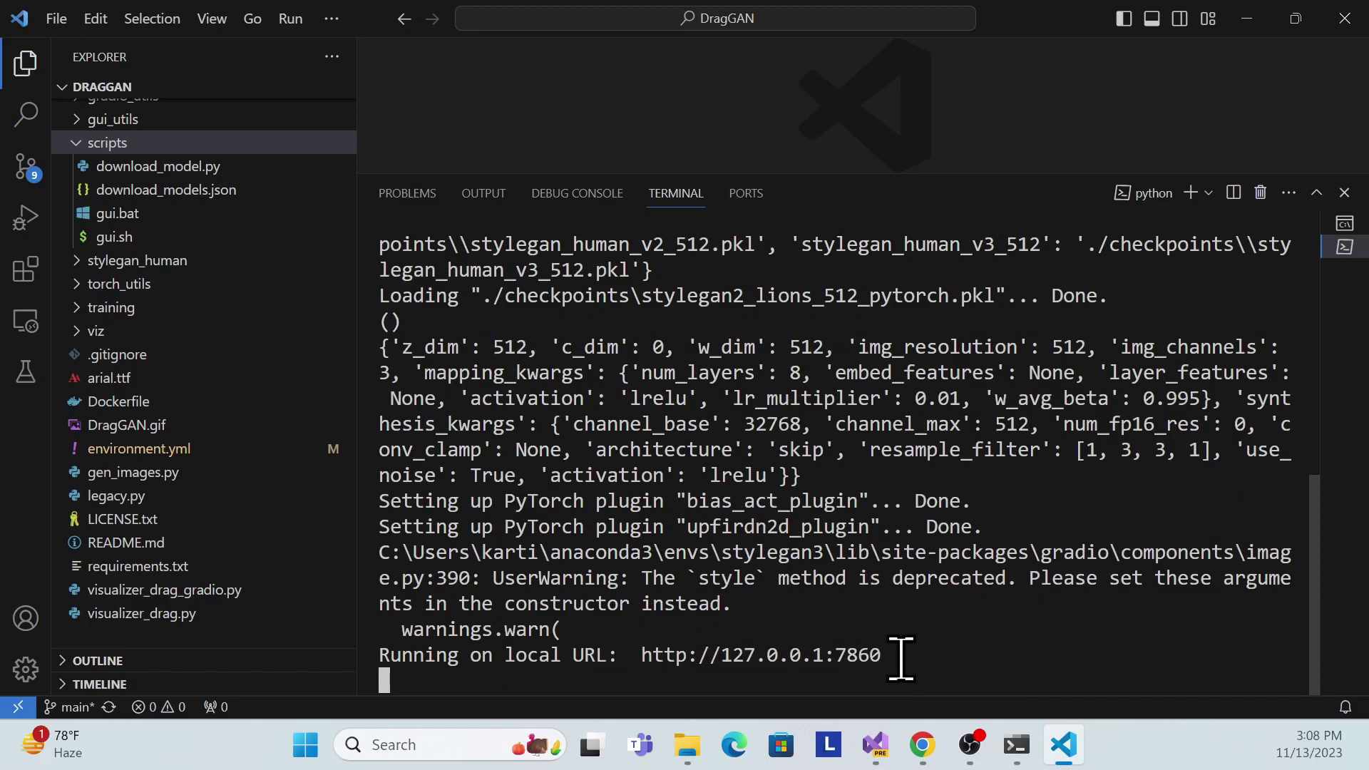
pyautogui.moveTo(890, 656); pyautogui.dragTo(640, 656)
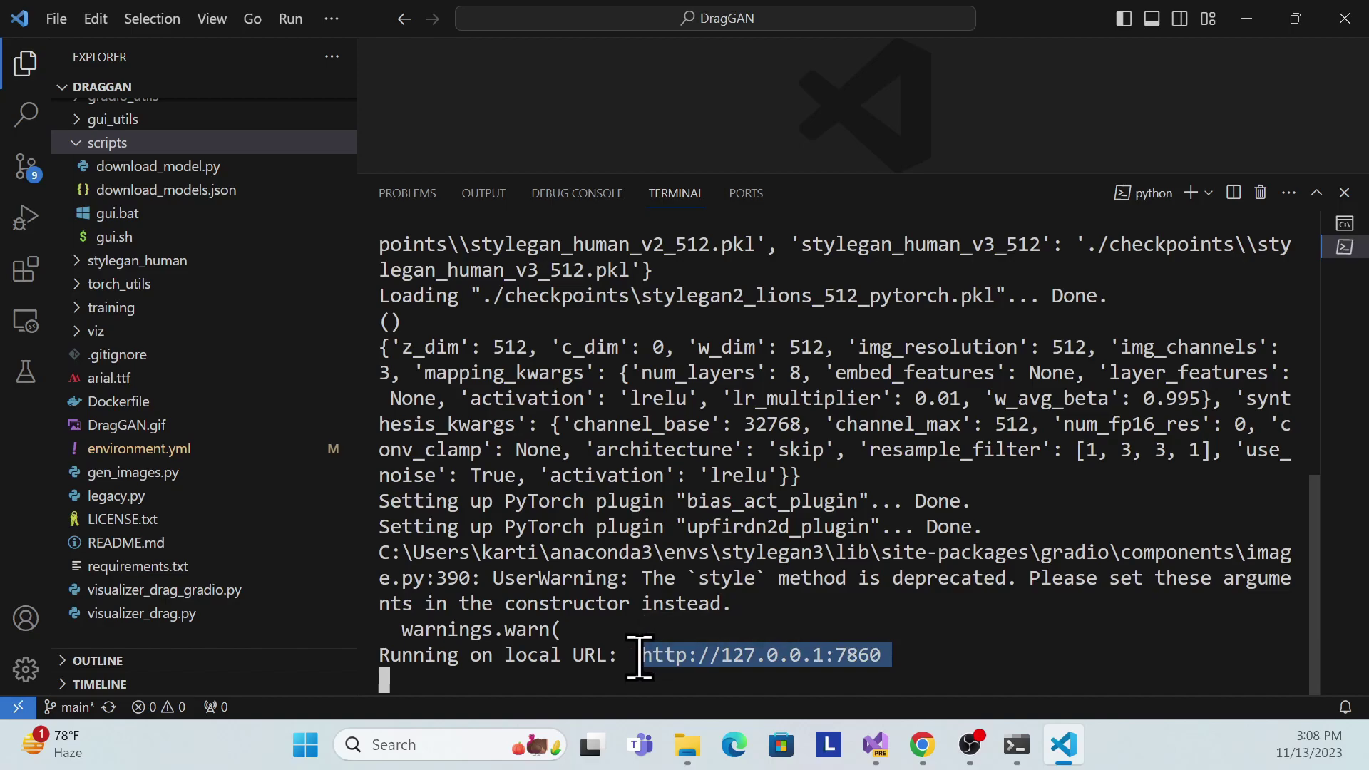
pyautogui.hotkey('ctrl', 'c')
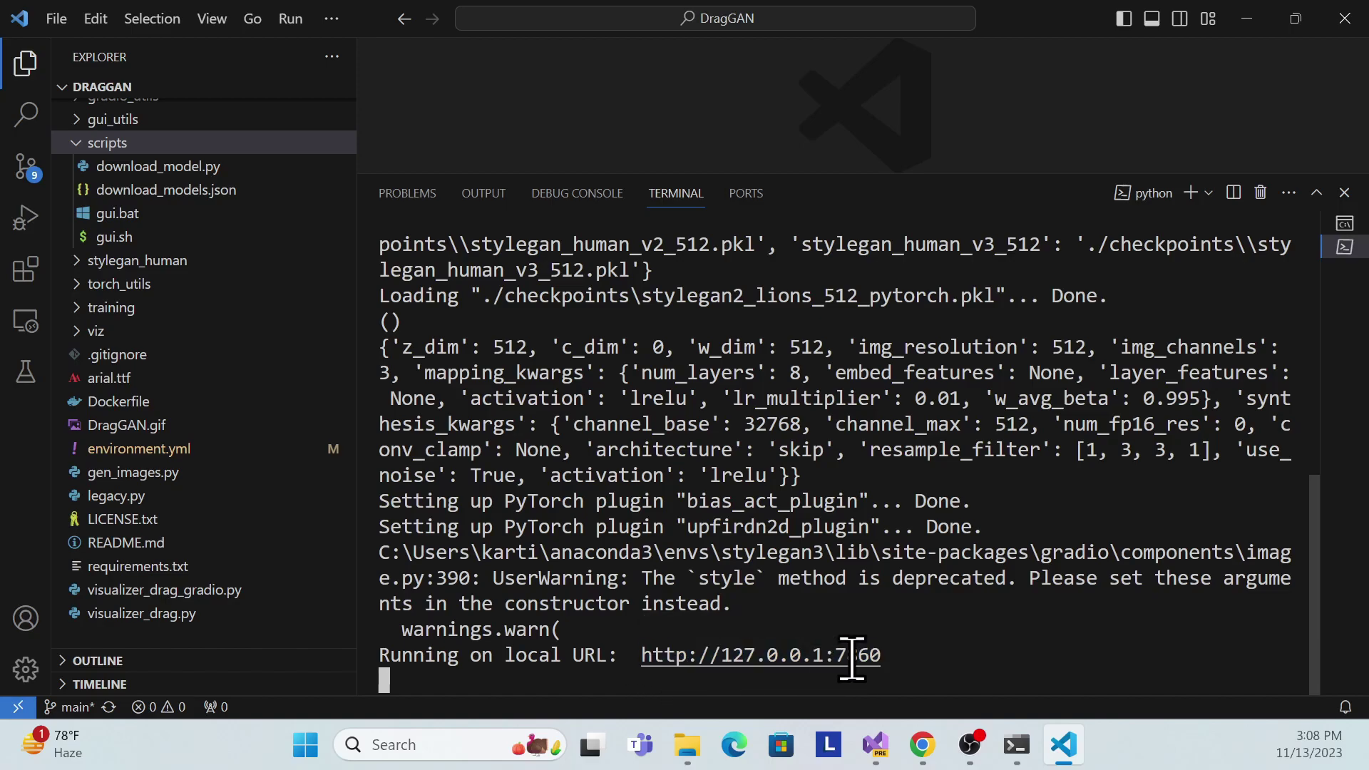
pyautogui.moveTo(925, 742)
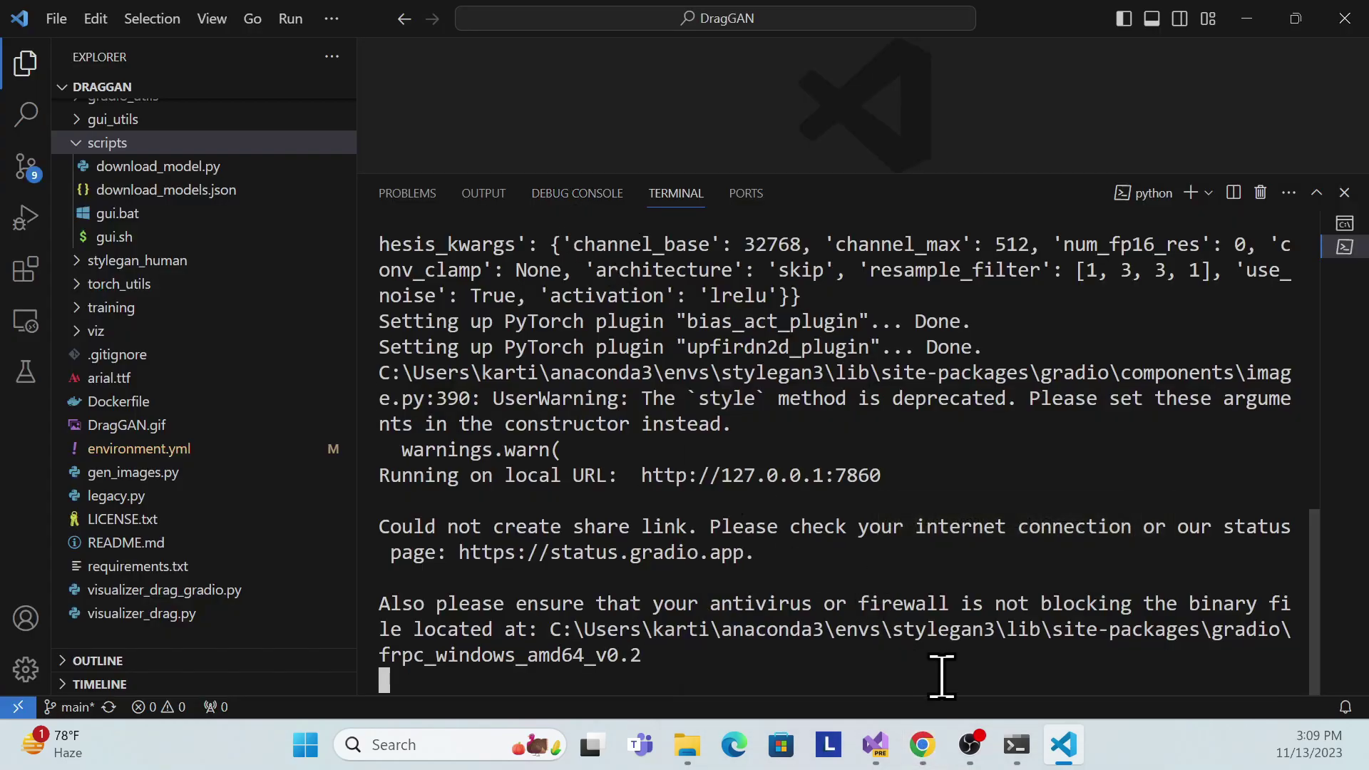
pyautogui.click(976, 599)
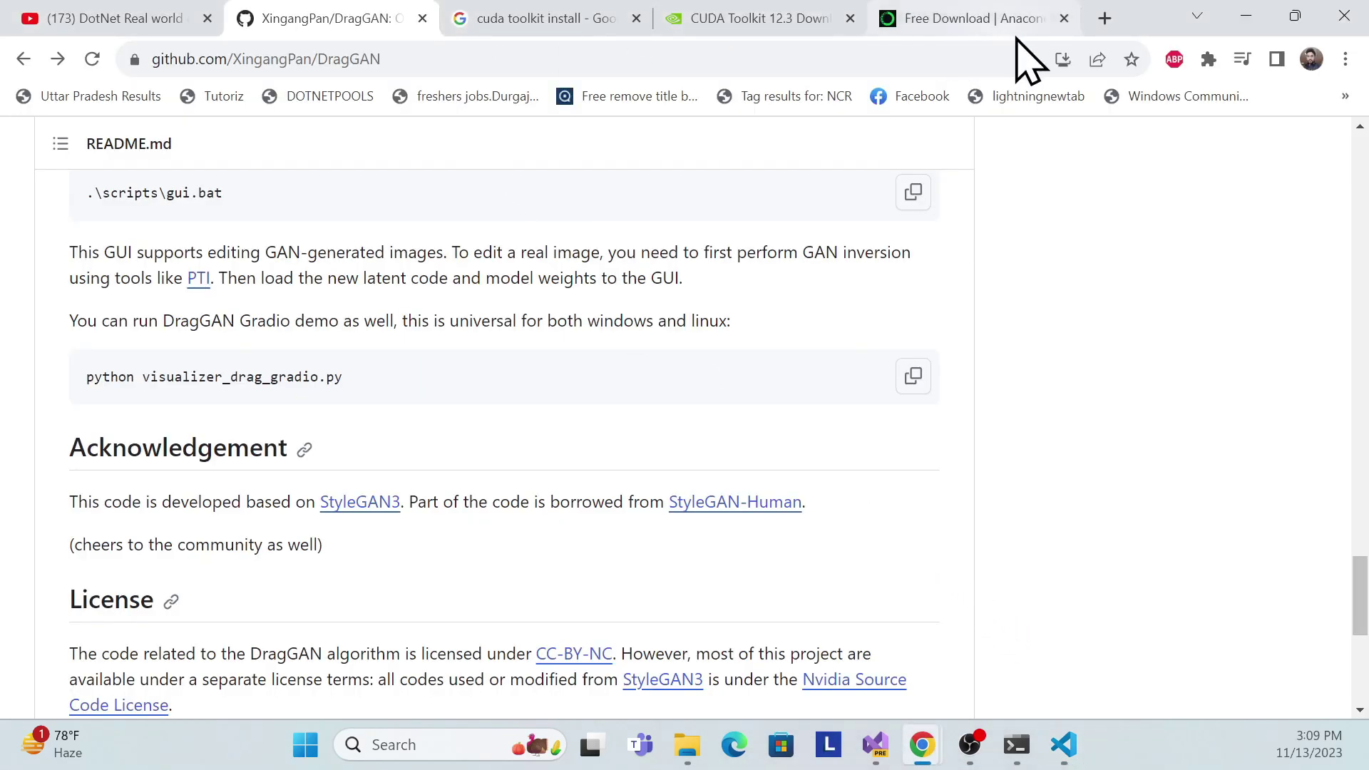
pyautogui.click(1106, 21)
pyautogui.hotkey('ctrl', 'v')
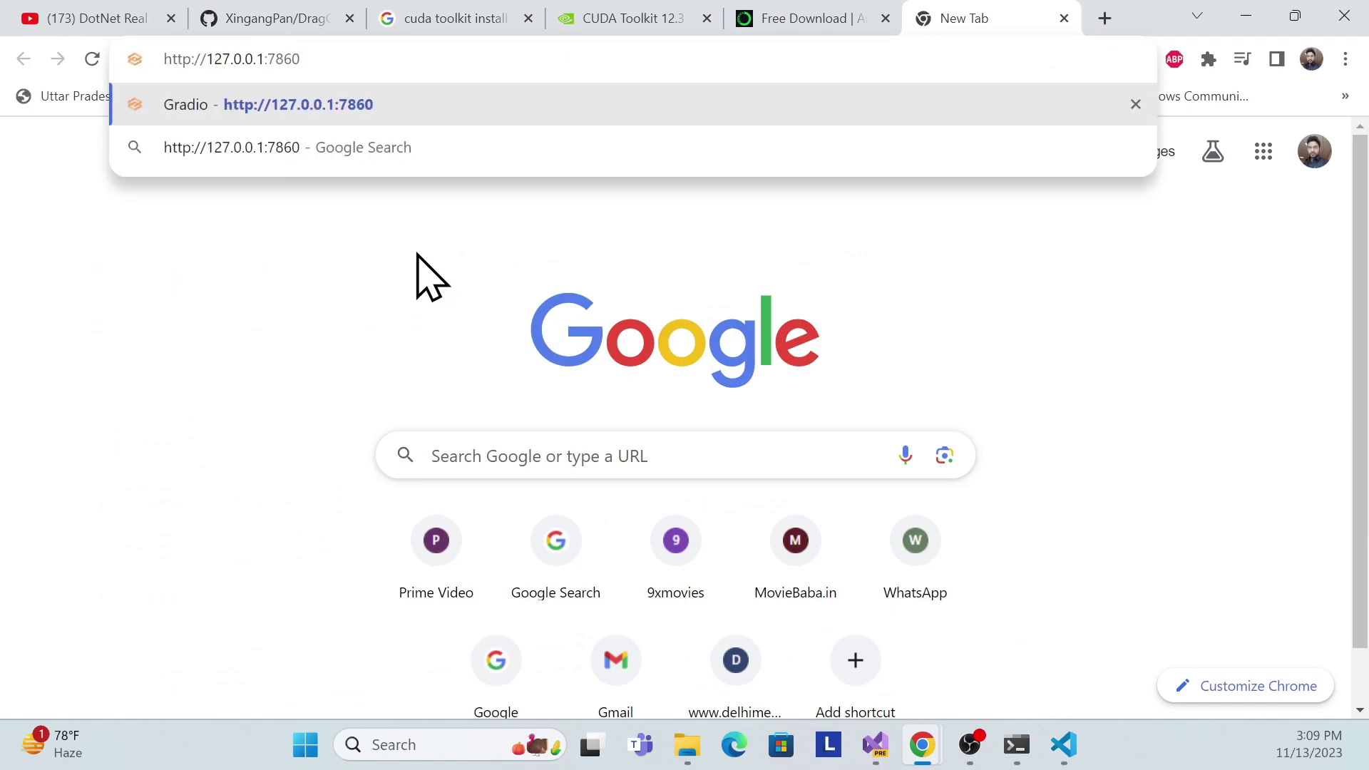
pyautogui.press('Return')
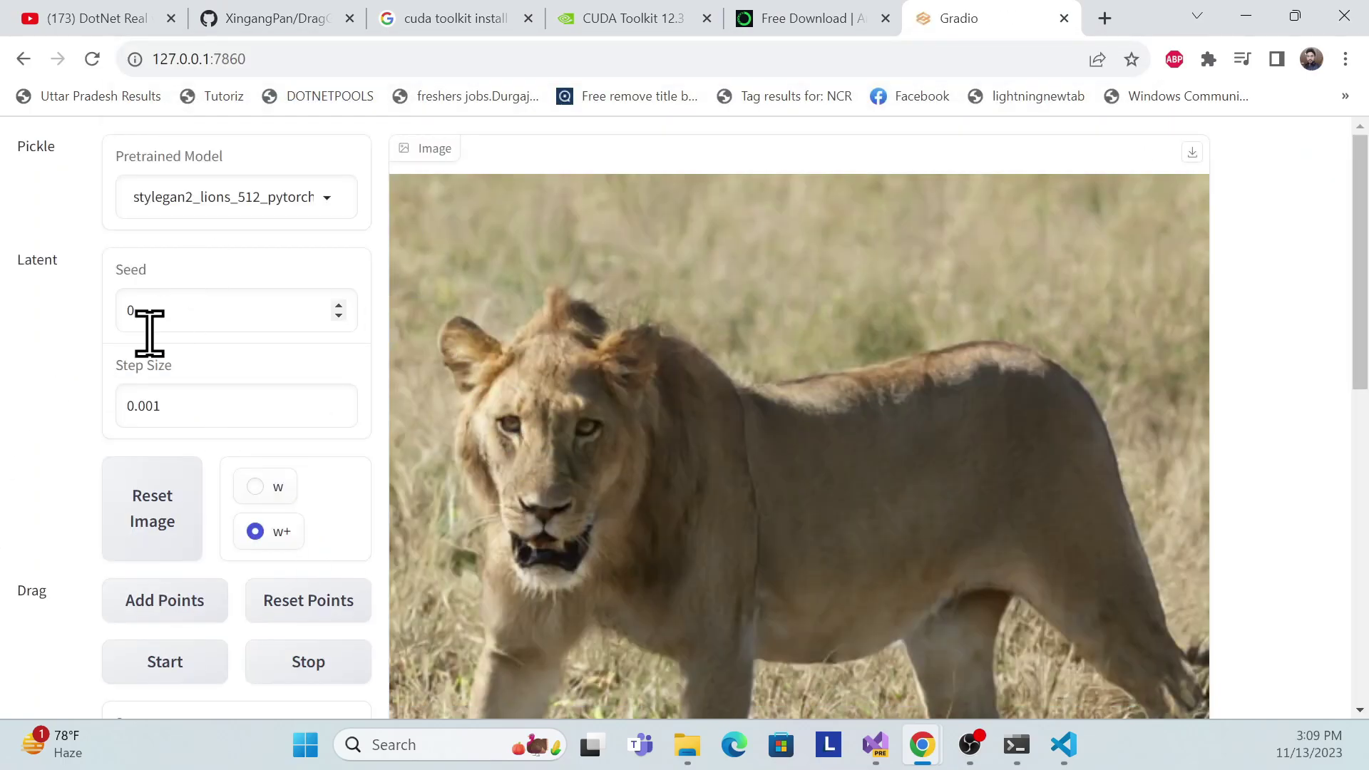
# - Try the pretrained models stylegan_human_v1_1024 and stylegan2-cat-config-f in the Gradio demo, and reload the page
pyautogui.click(330, 197)
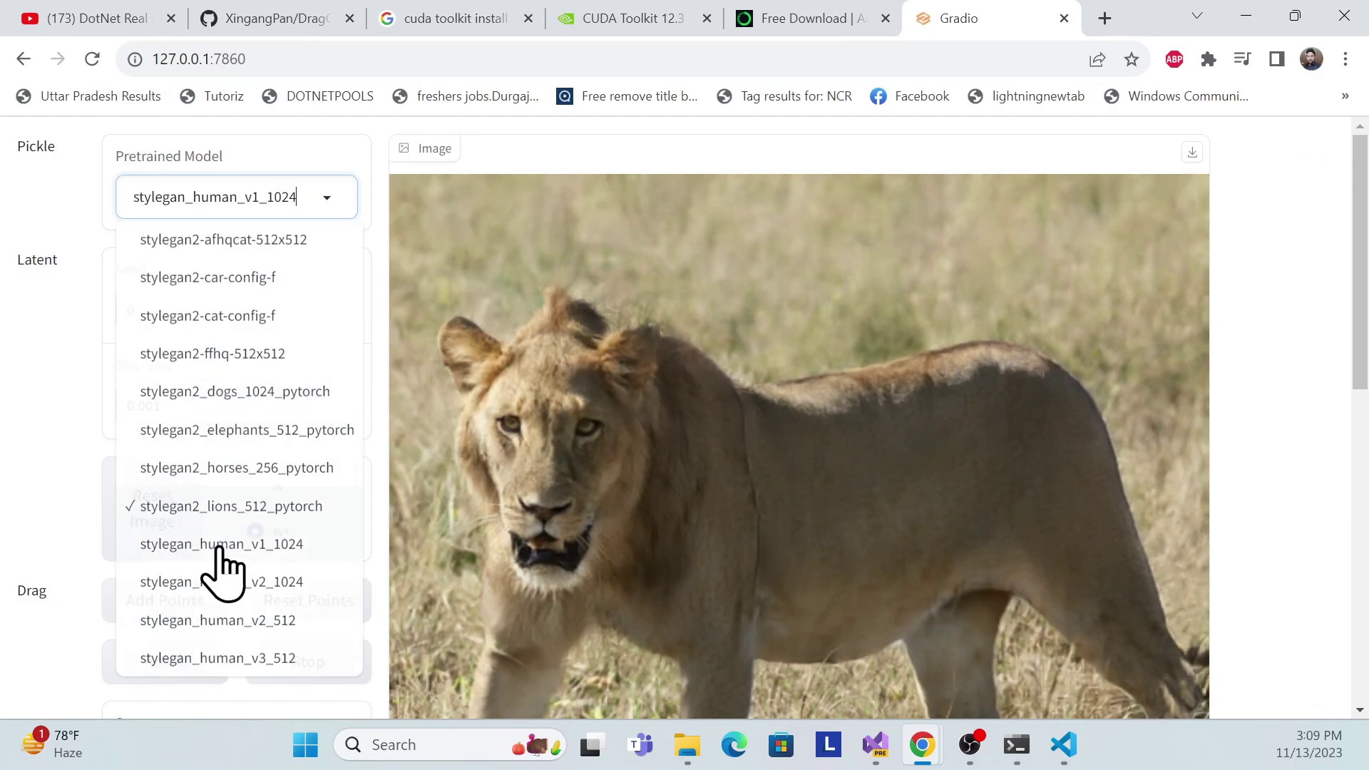
pyautogui.click(214, 548)
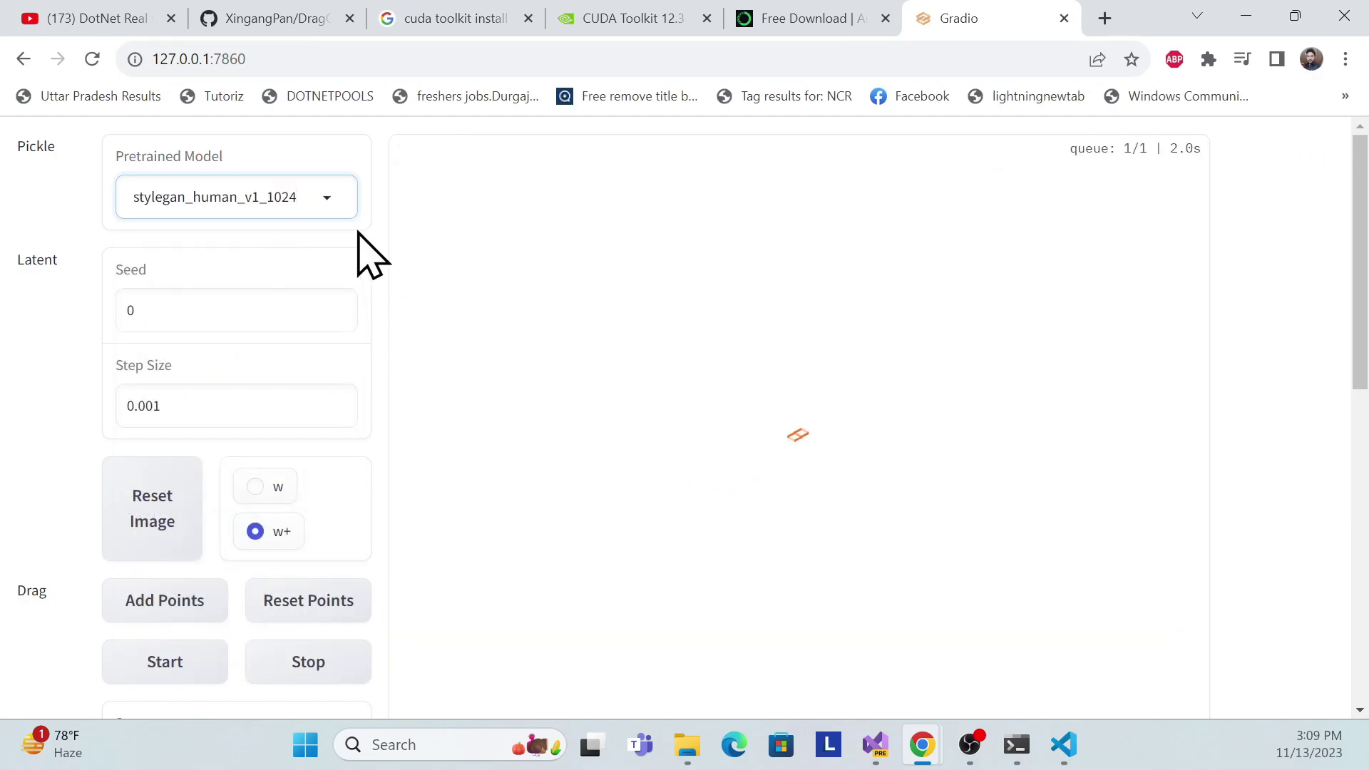
pyautogui.click(327, 204)
pyautogui.click(186, 317)
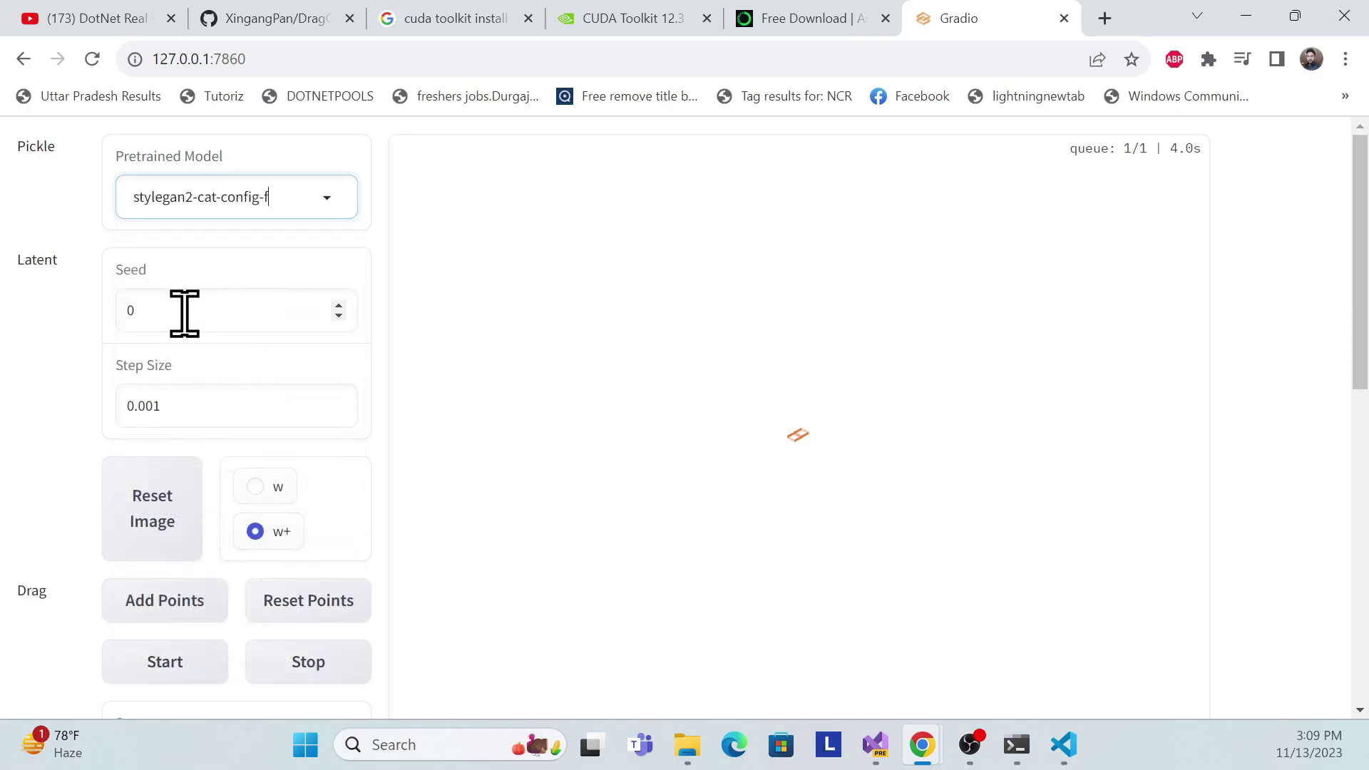
pyautogui.click(92, 60)
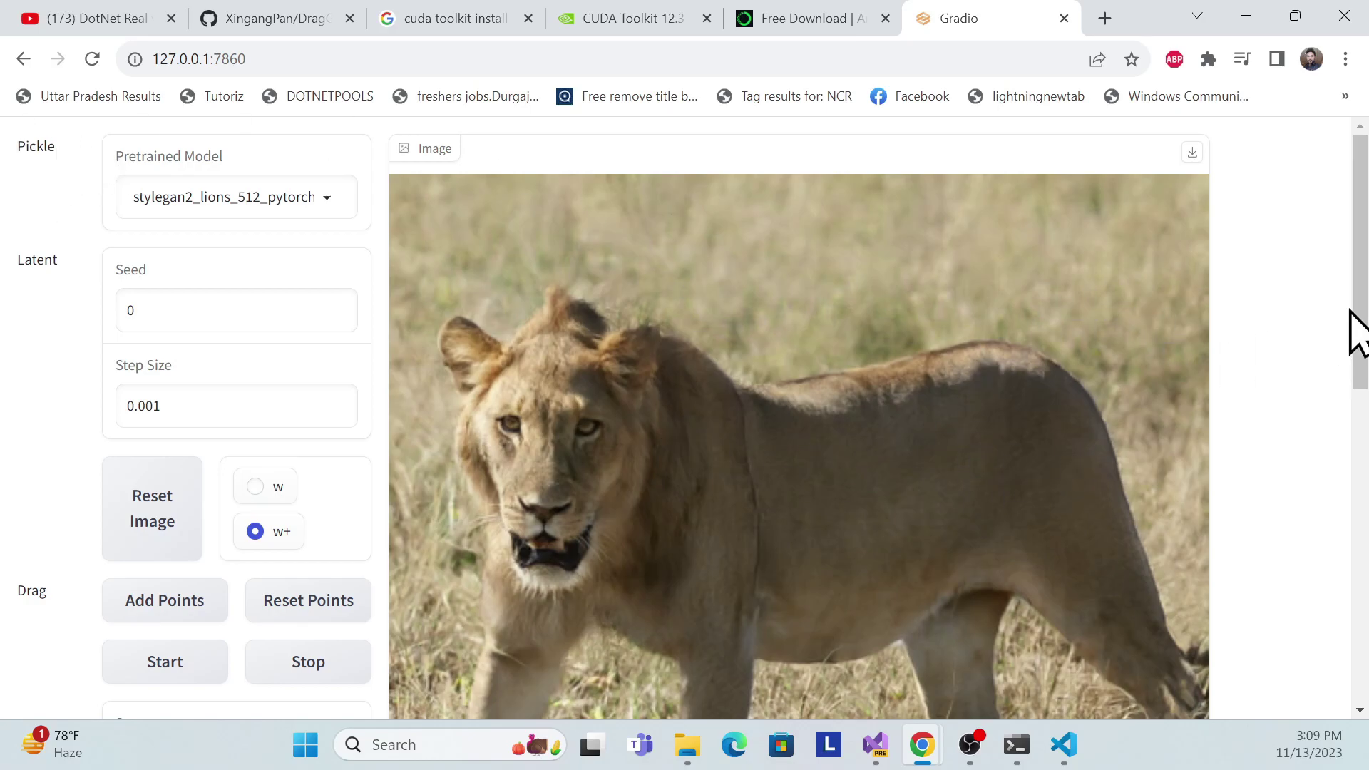
pyautogui.moveTo(1359, 297); pyautogui.dragTo(1363, 214)
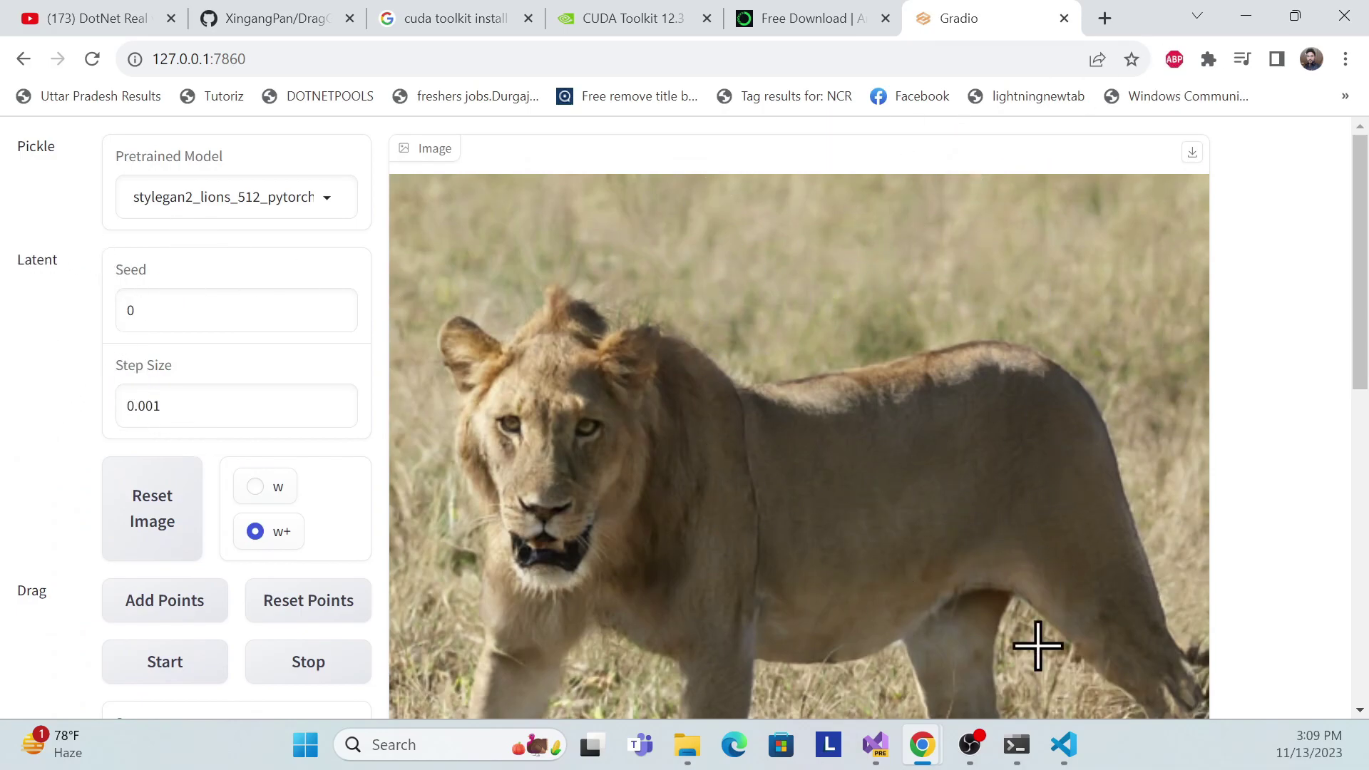
# - Copy the Windows GUI command ".\scripts\gui.bat" from the README in Chrome and run it in the Anaconda Prompt's stylegan3 environment
pyautogui.moveTo(972, 742)
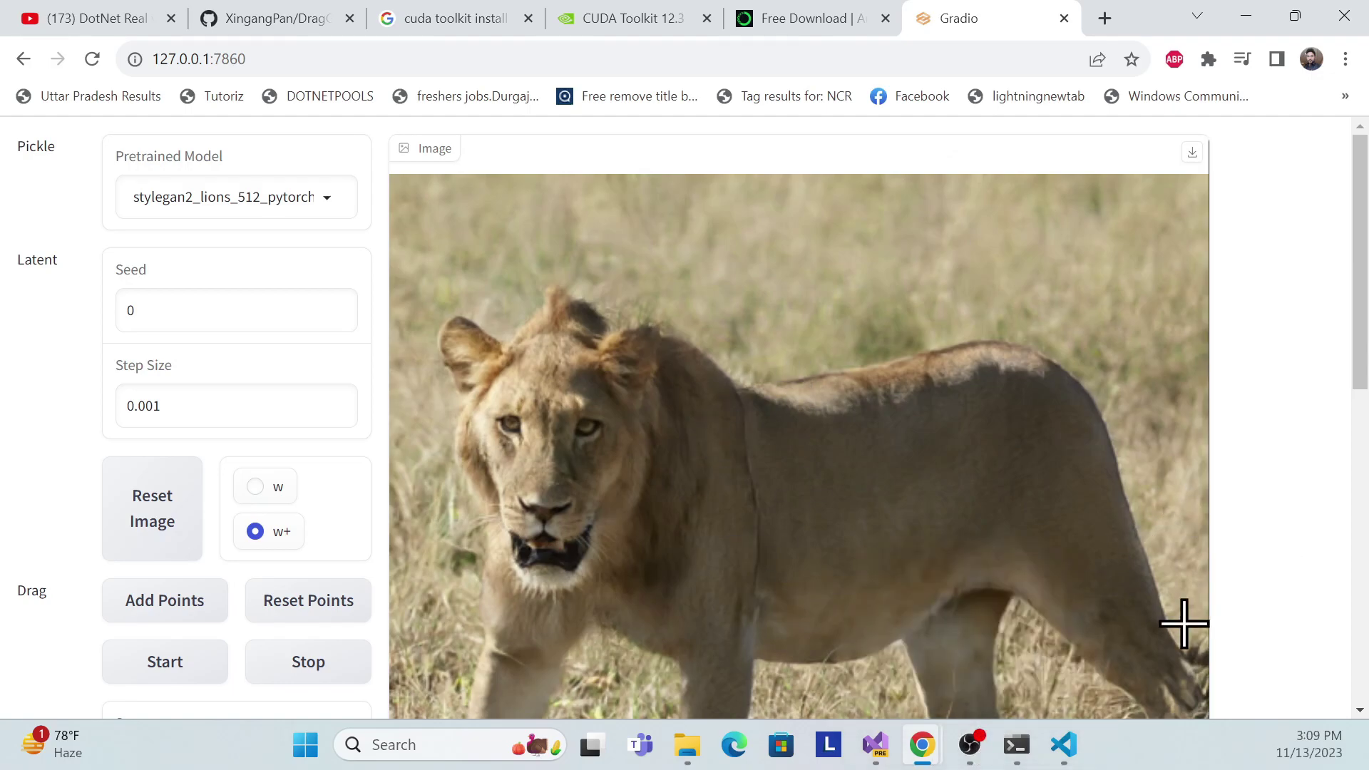
pyautogui.moveTo(1021, 760)
pyautogui.click(1008, 633)
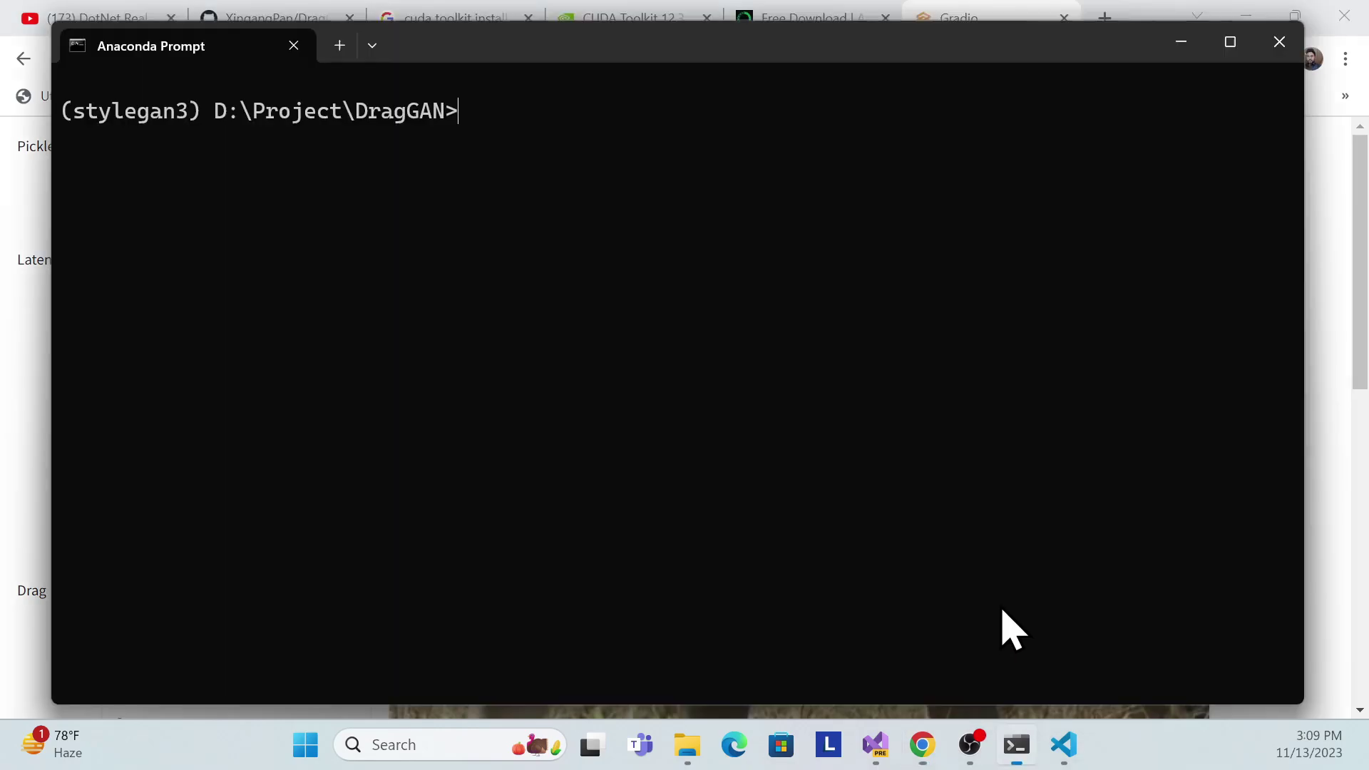
pyautogui.moveTo(445, 64); pyautogui.dragTo(555, 127)
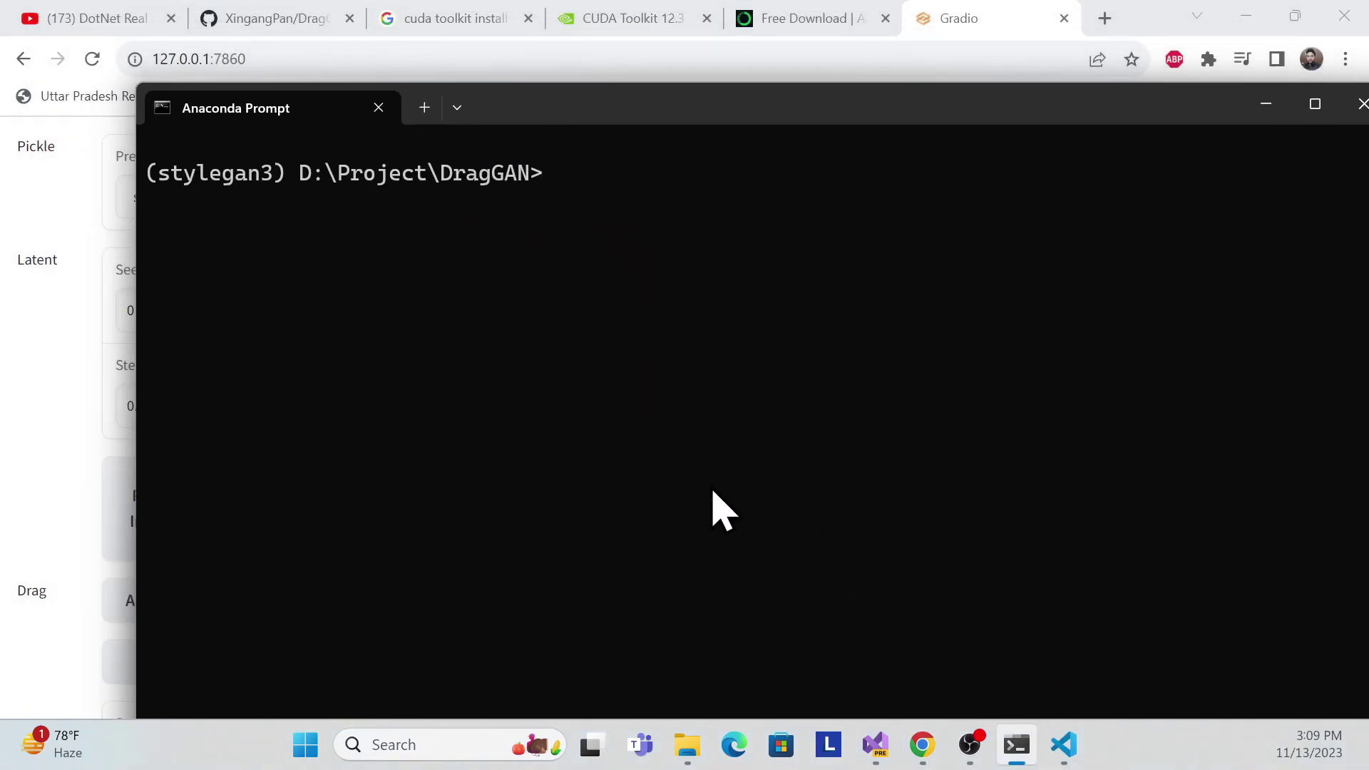
pyautogui.click(275, 21)
pyautogui.scroll(5, 347, 397)
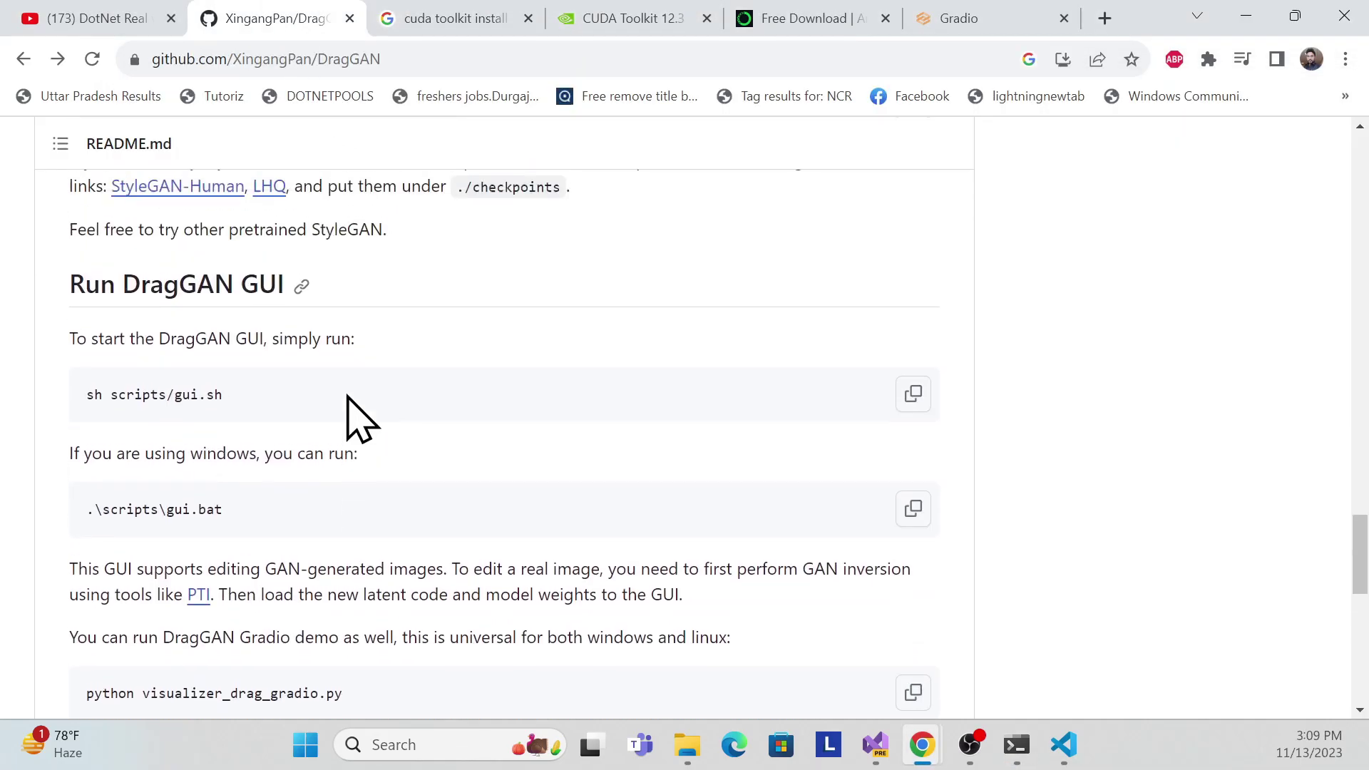
pyautogui.moveTo(87, 515); pyautogui.dragTo(896, 520)
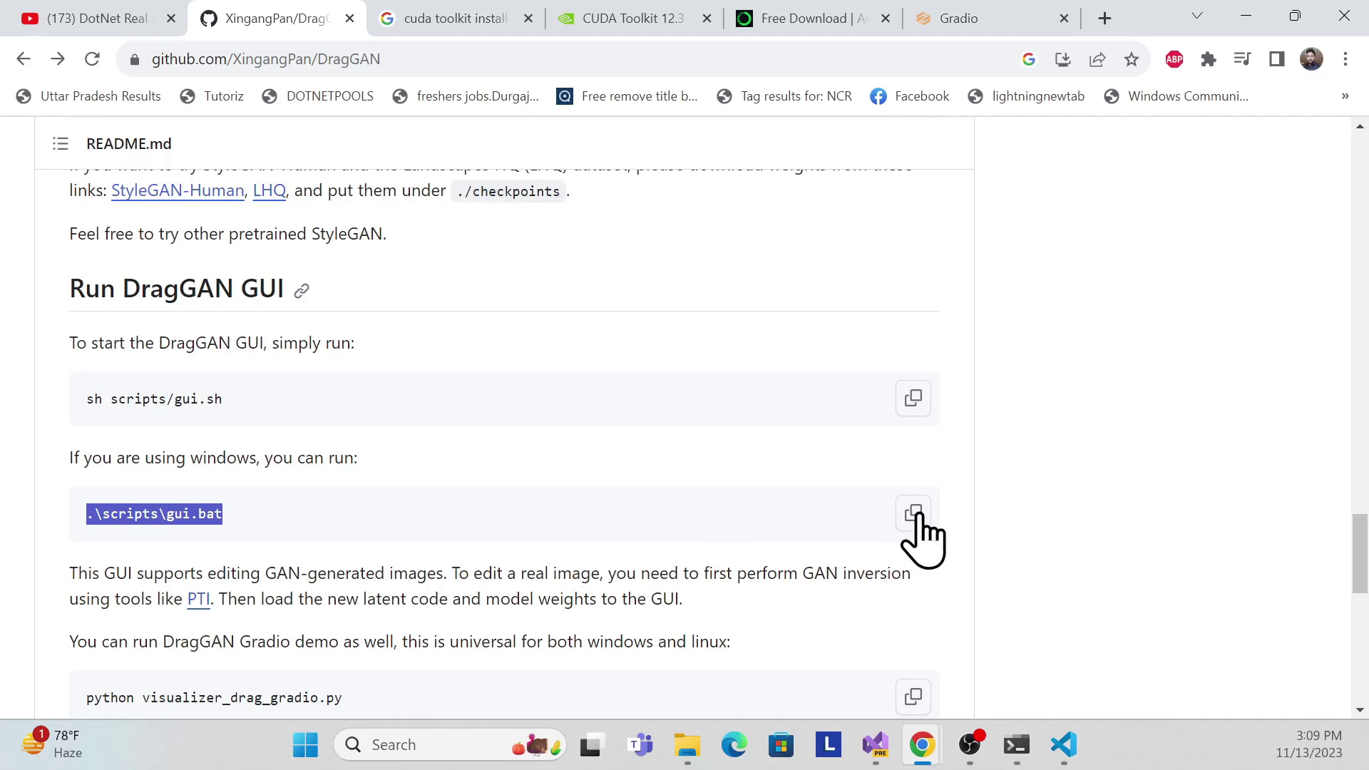
pyautogui.click(915, 516)
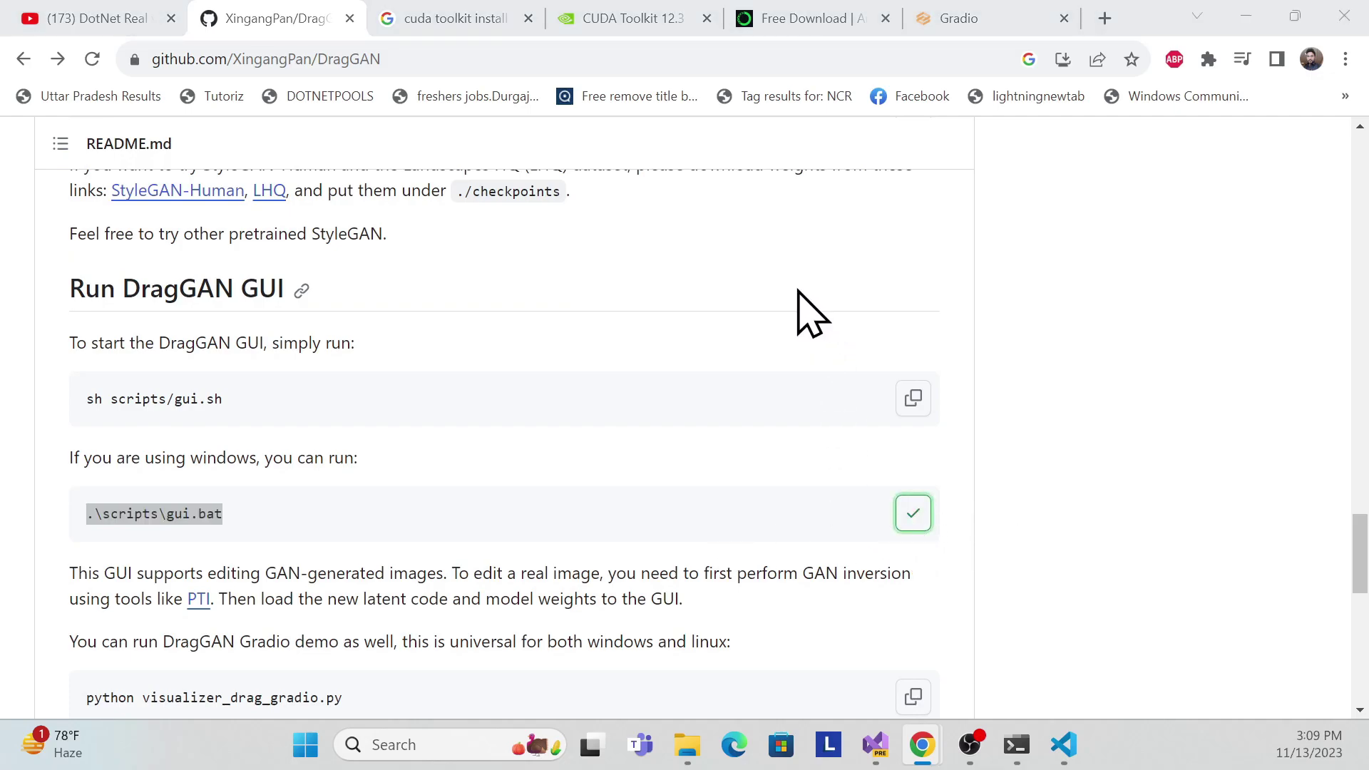
pyautogui.hotkey('alt', 'Tab')
pyautogui.hotkey('ctrl', 'v')
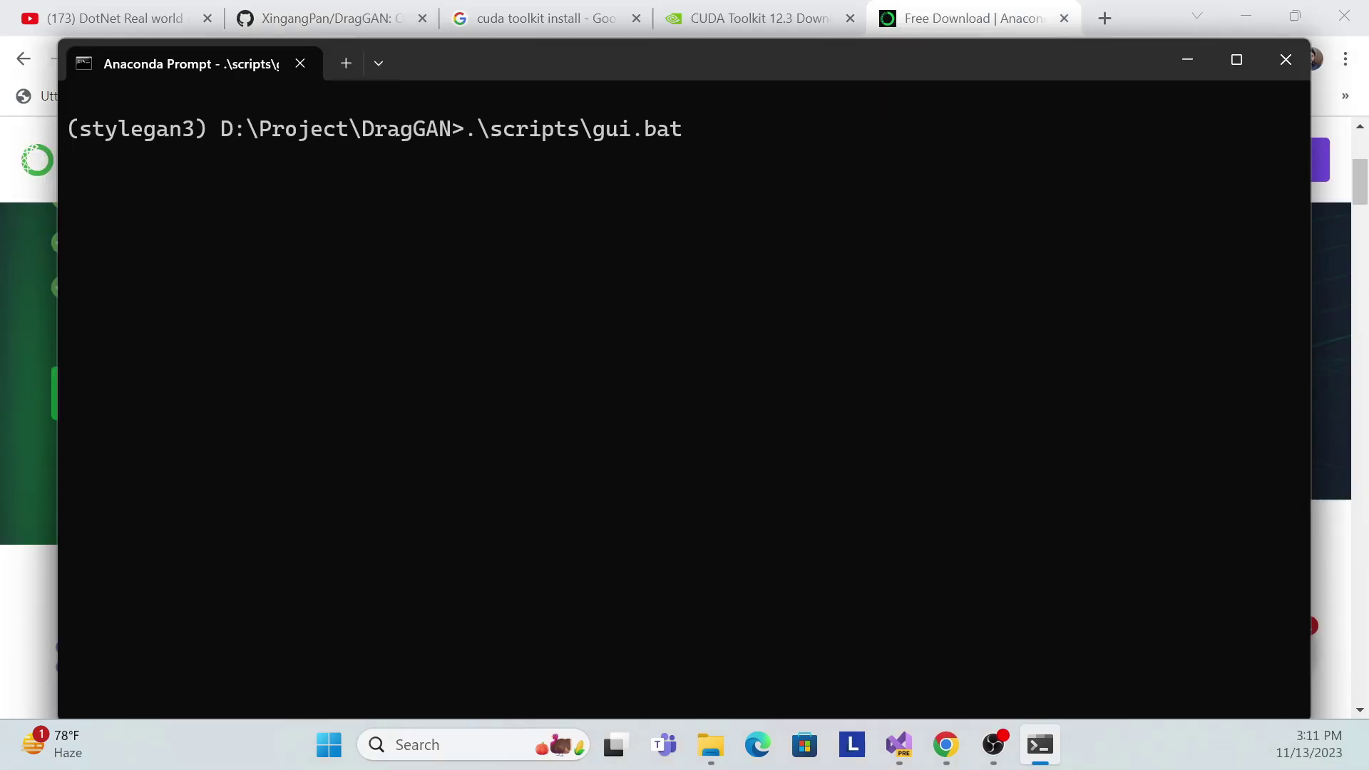
pyautogui.press('Return')
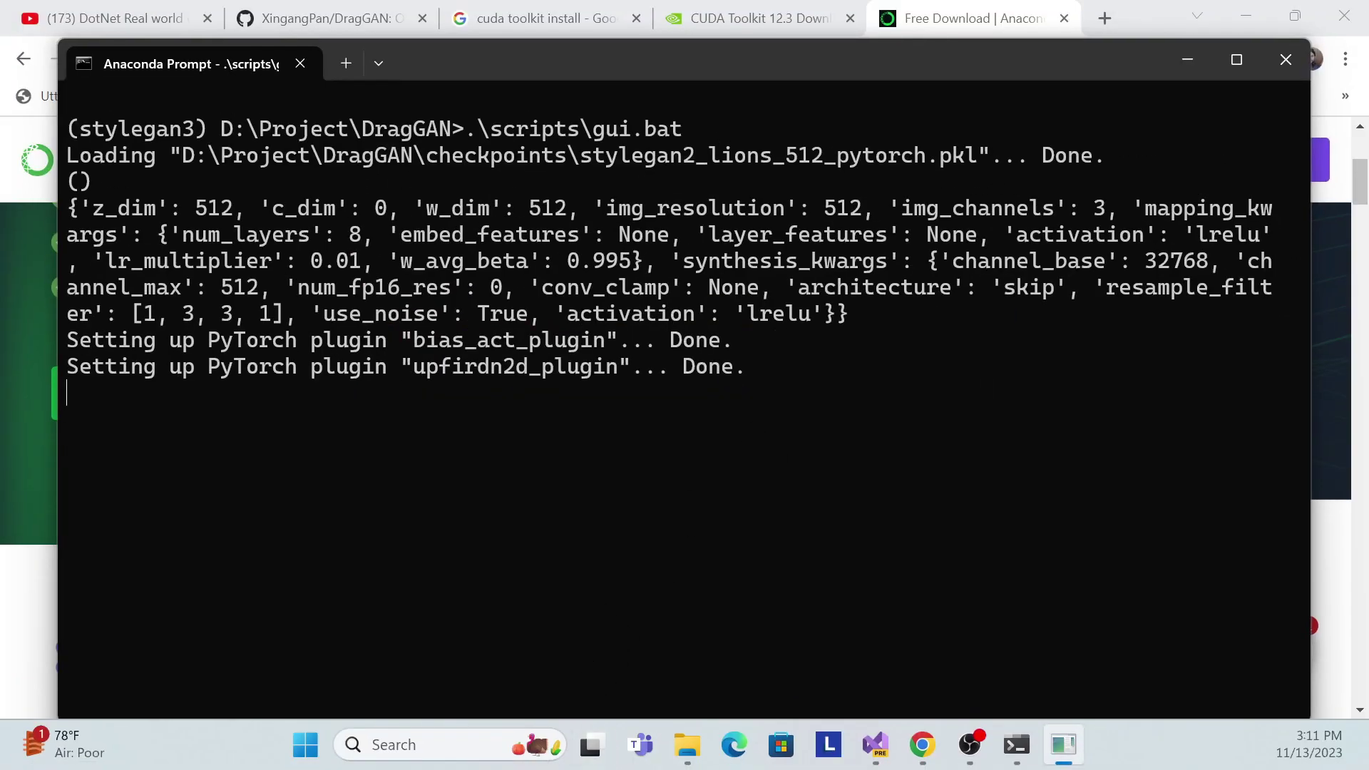
# - Move the DragGAN window up from the lower part of the desktop and maximize it
pyautogui.moveTo(568, 596); pyautogui.dragTo(391, 67)
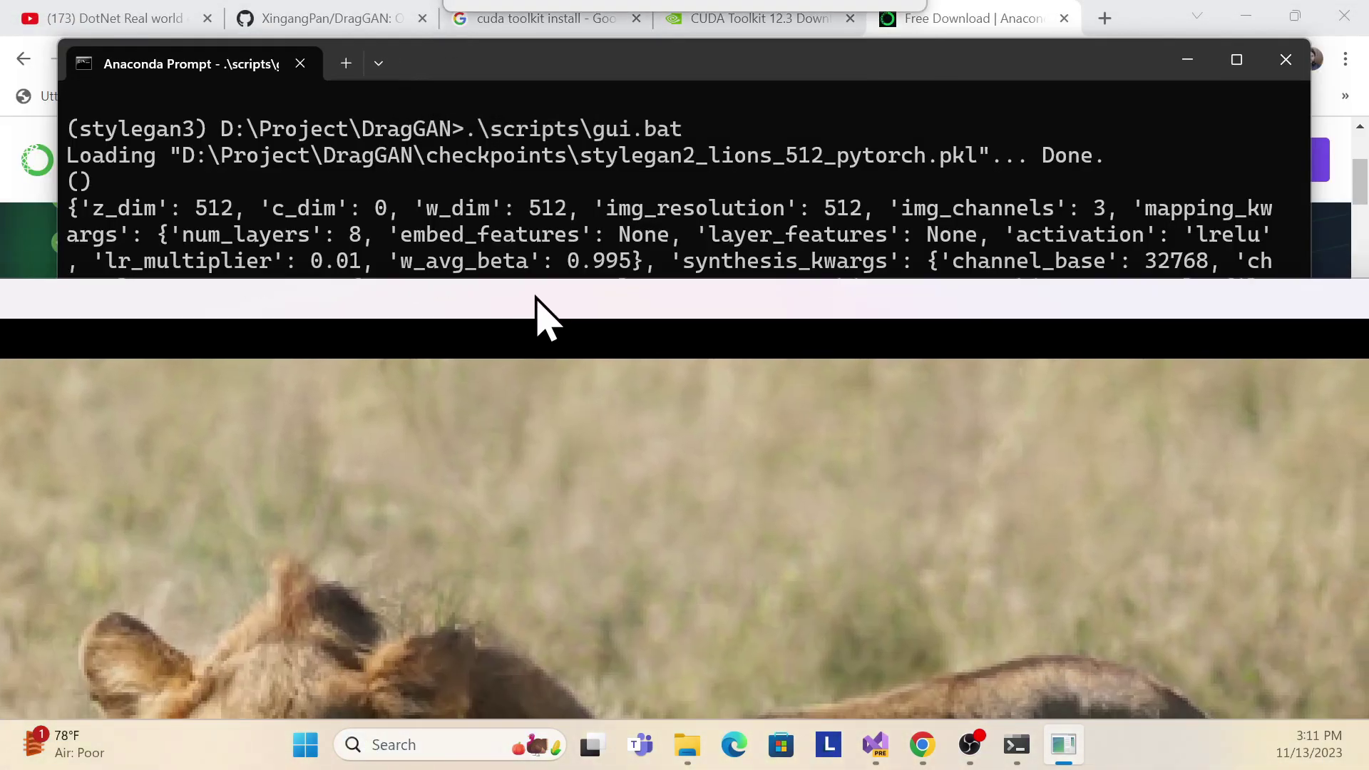
pyautogui.moveTo(535, 315); pyautogui.dragTo(483, 36)
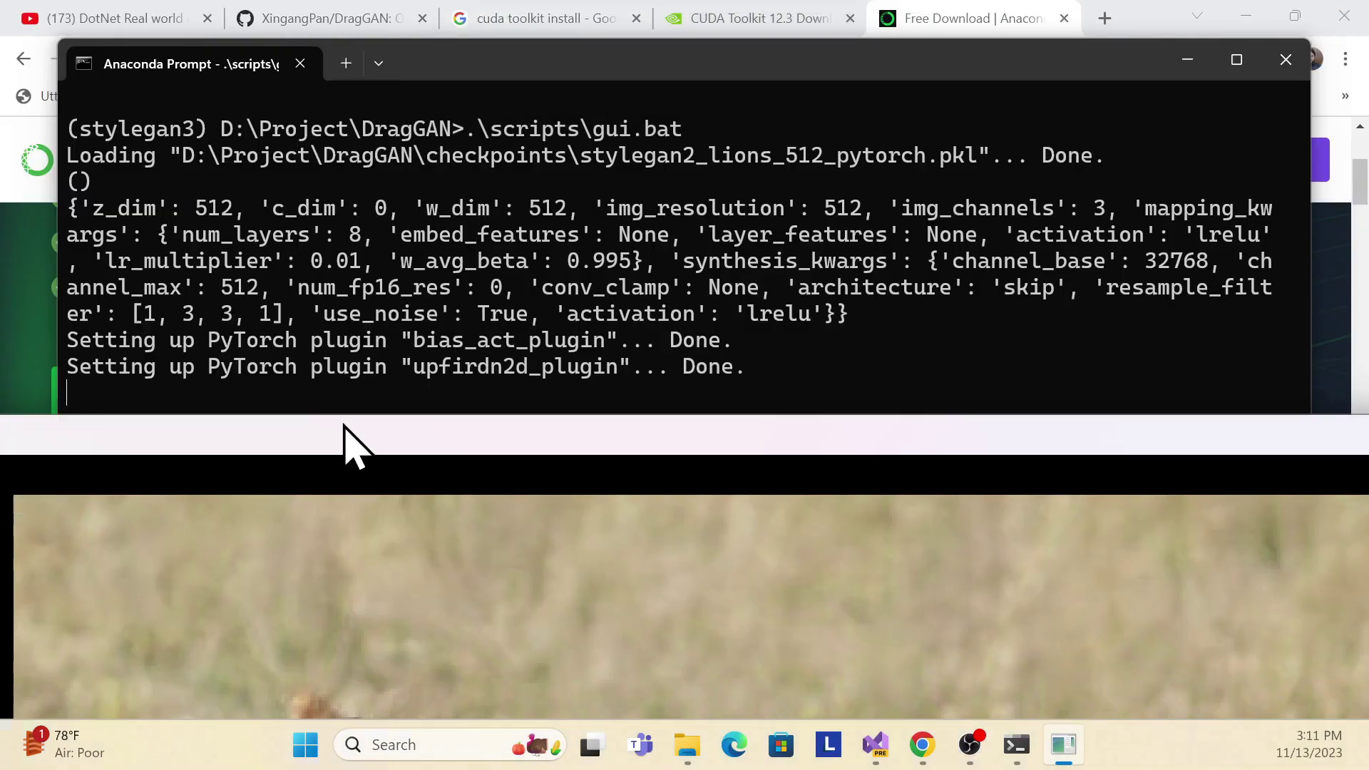
pyautogui.moveTo(351, 443); pyautogui.dragTo(238, 36)
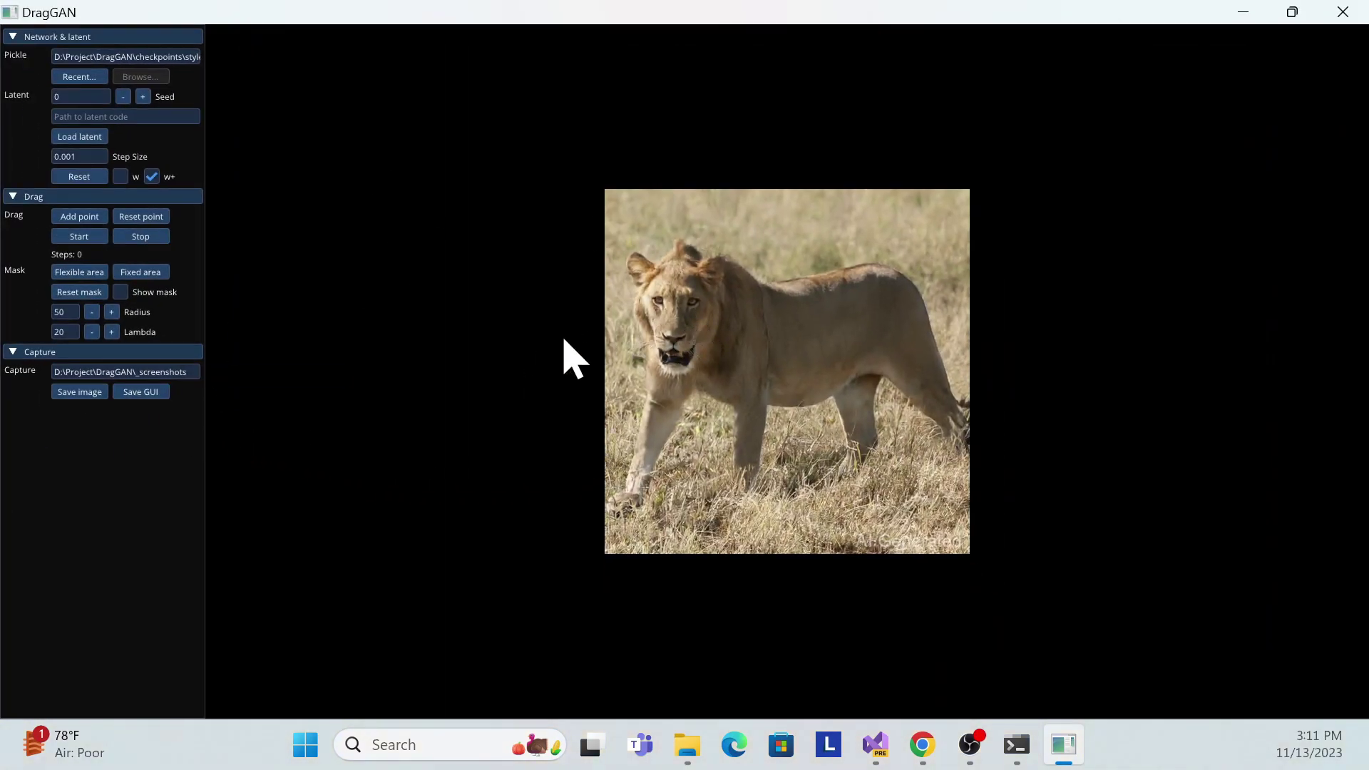
# - Place drag point pairs on the lion's front leg and from its tail upward, running and stopping the drag for each edit
pyautogui.click(645, 450)
pyautogui.click(690, 444)
pyautogui.click(81, 237)
pyautogui.click(162, 238)
pyautogui.click(952, 392)
pyautogui.click(946, 333)
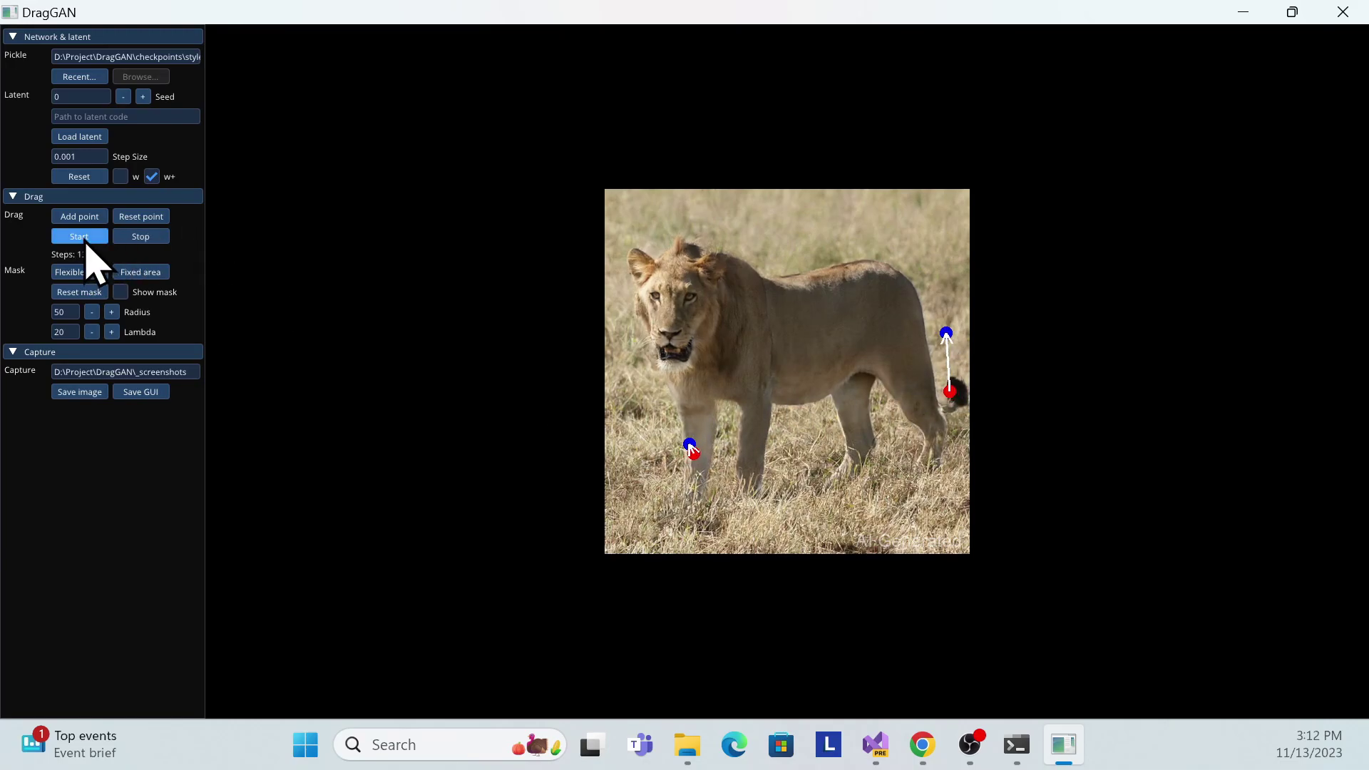
pyautogui.click(141, 237)
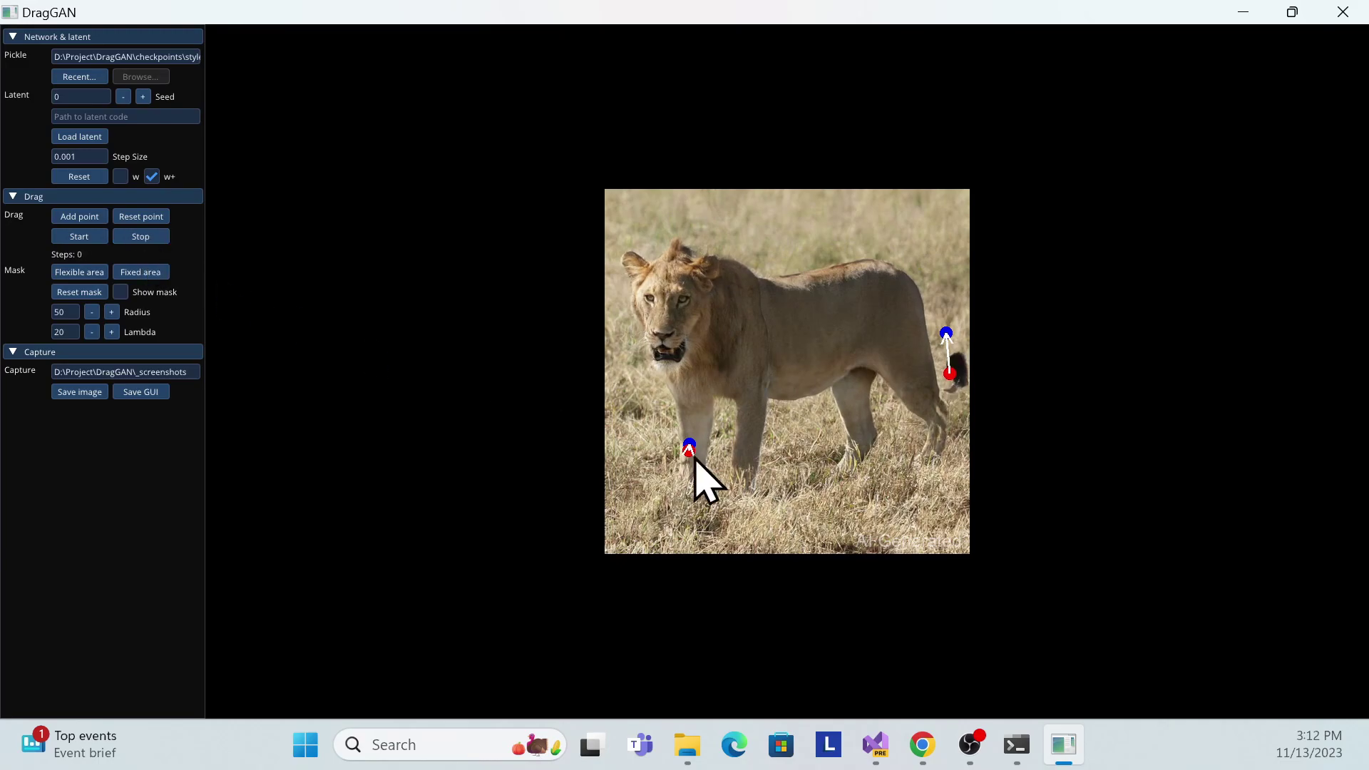
# - Try the recent stylegan2-lhq-256x256.pkl checkpoint, and load a cat checkpoint from the recent pickles instead
pyautogui.click(72, 77)
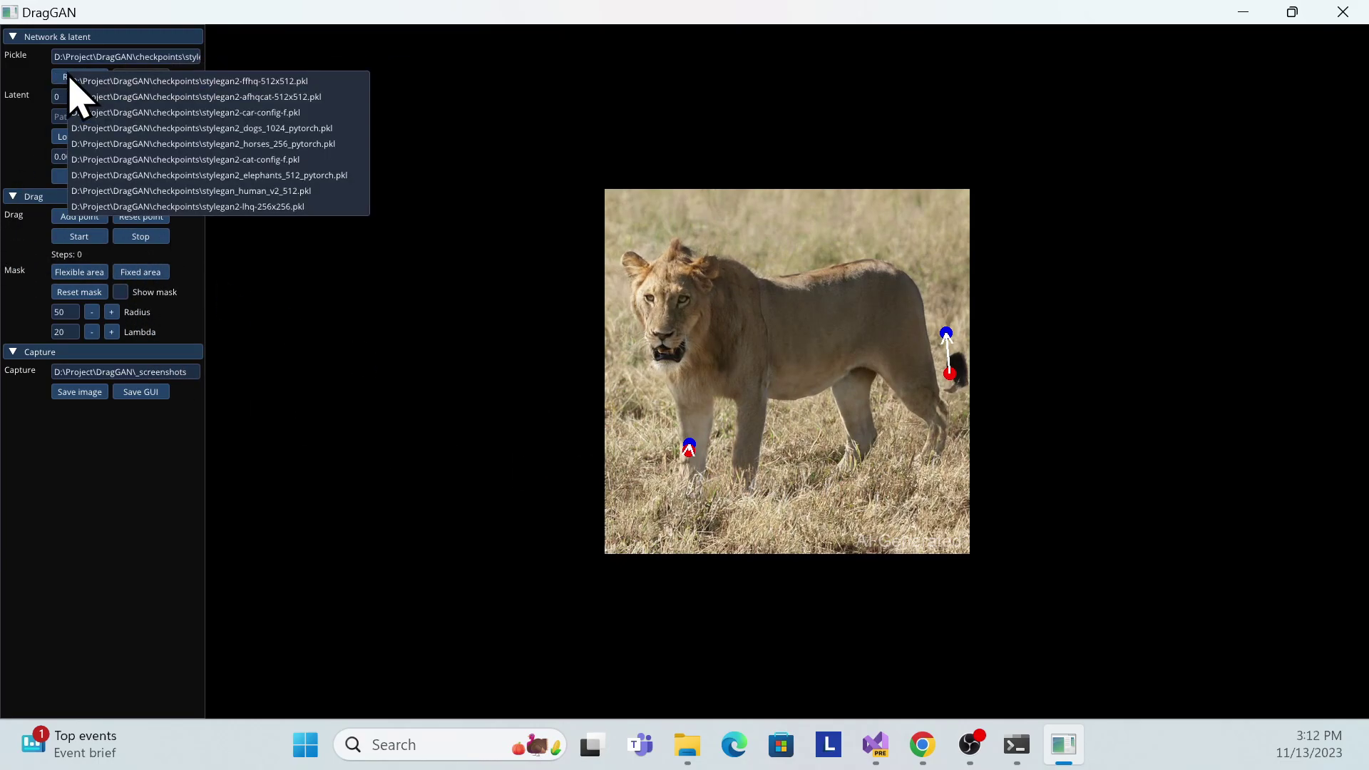
pyautogui.click(251, 213)
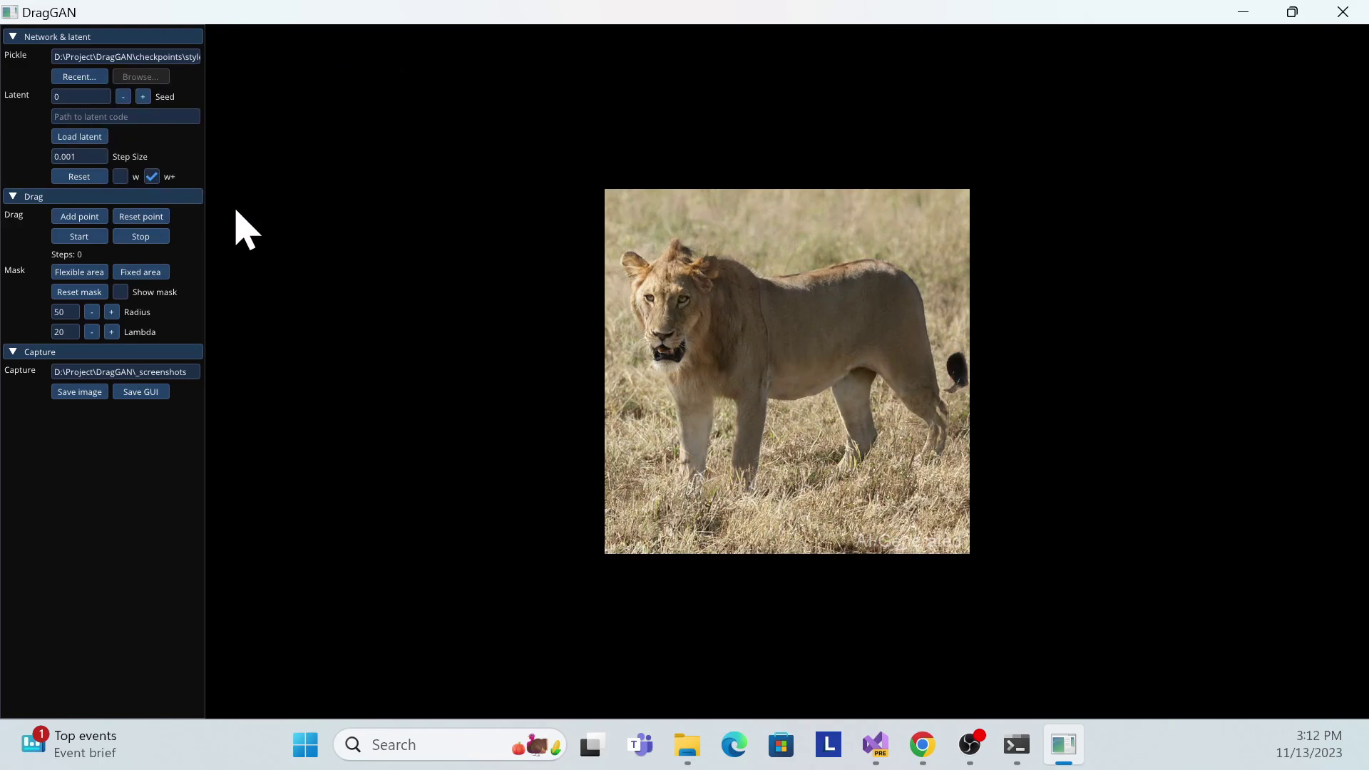
pyautogui.click(79, 76)
pyautogui.click(84, 93)
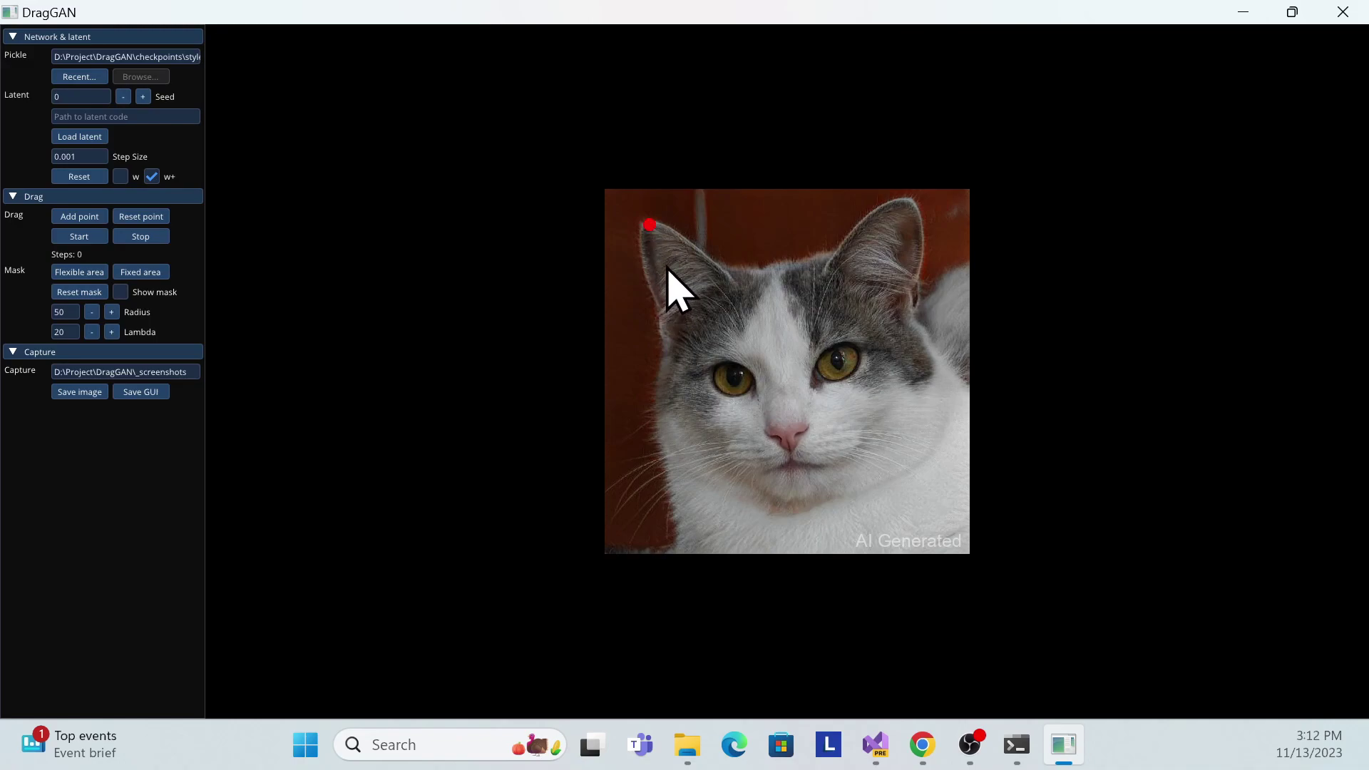
# - Run the drag on the cat's ear tip and on its eye with a downward target, stop it, and reset the points
pyautogui.click(75, 237)
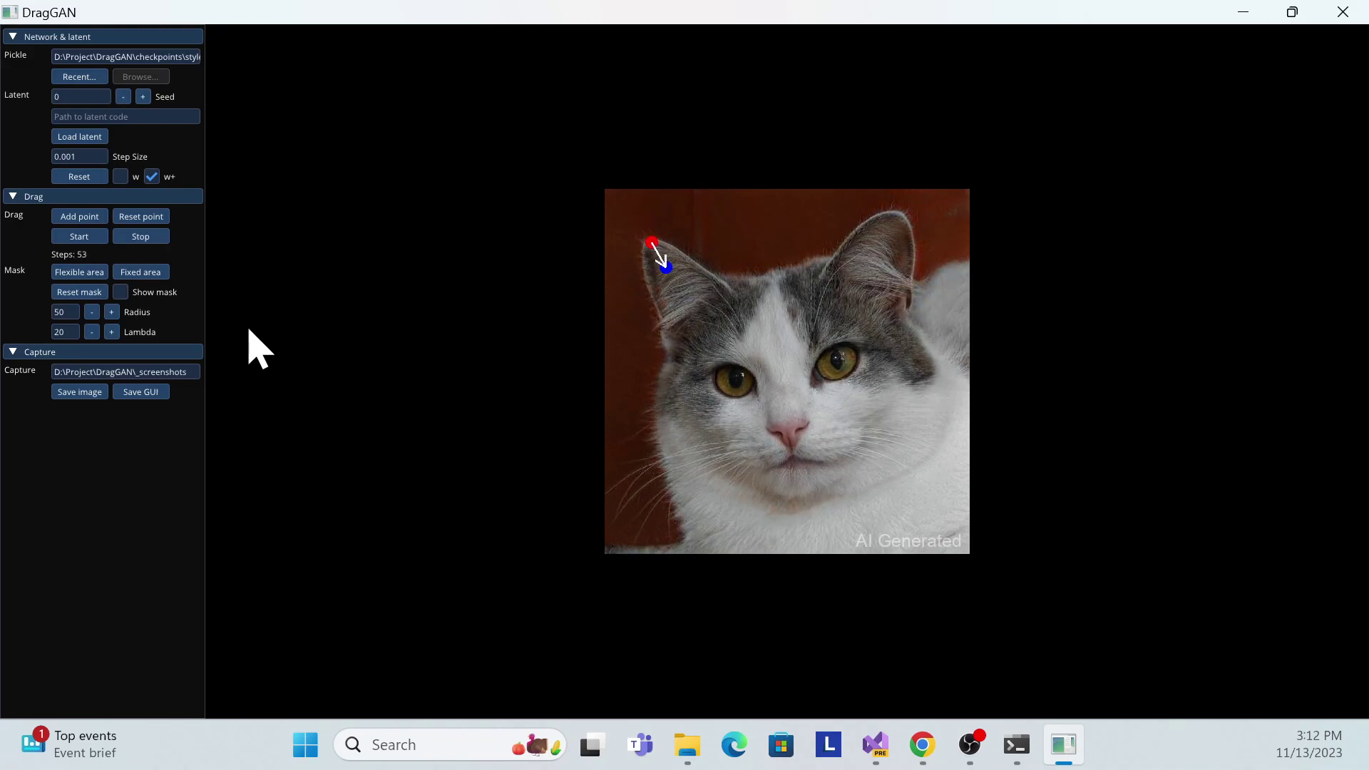
pyautogui.click(142, 241)
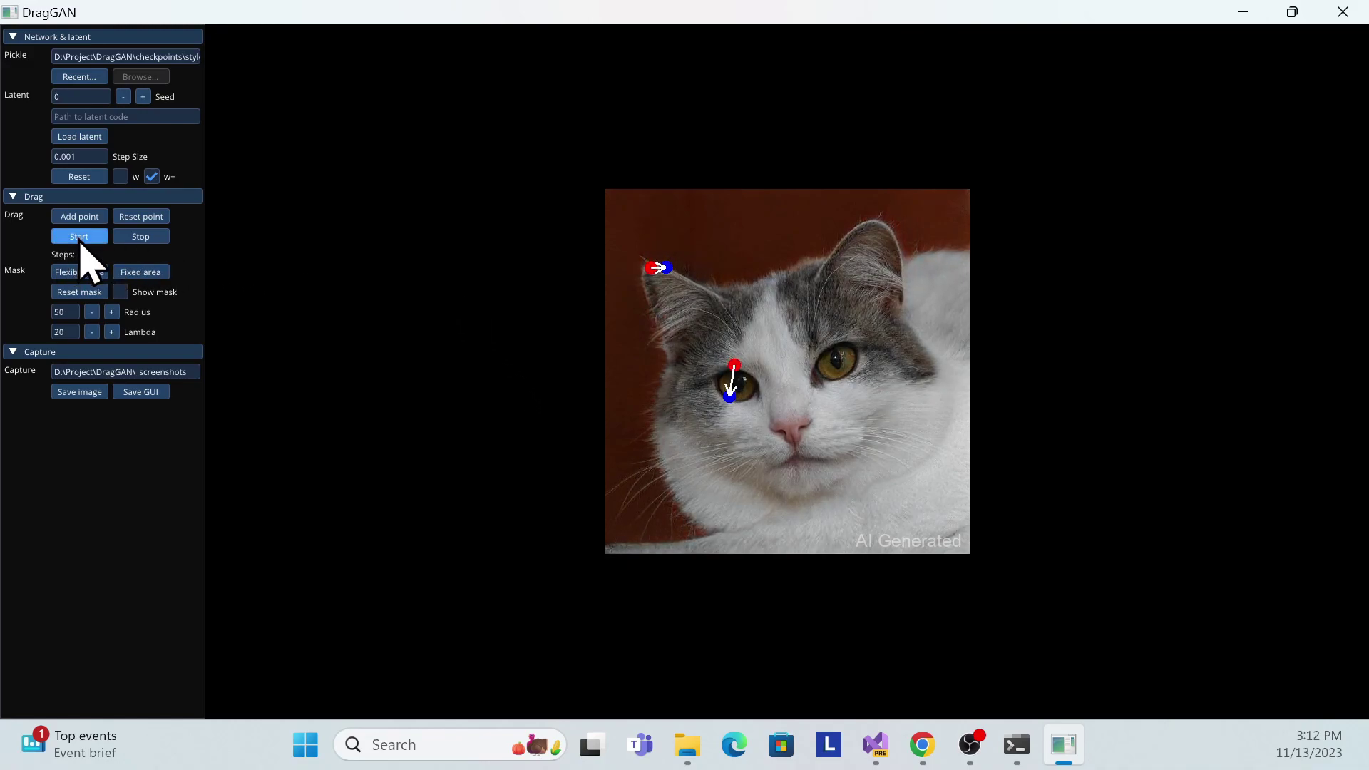
pyautogui.click(142, 239)
pyautogui.click(143, 217)
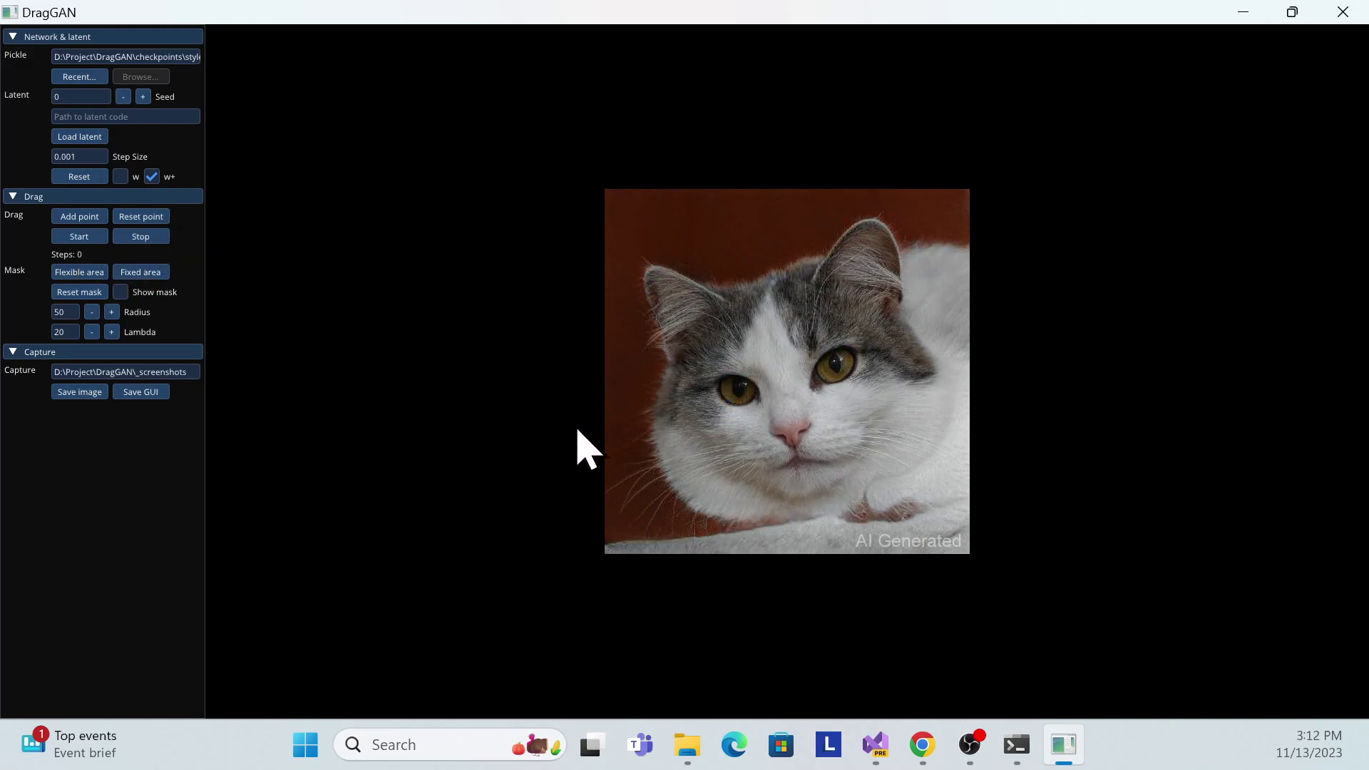
# - Pull points above and below the cat's eye toward each other to close it, stop the drag, and reset the points
pyautogui.click(730, 390)
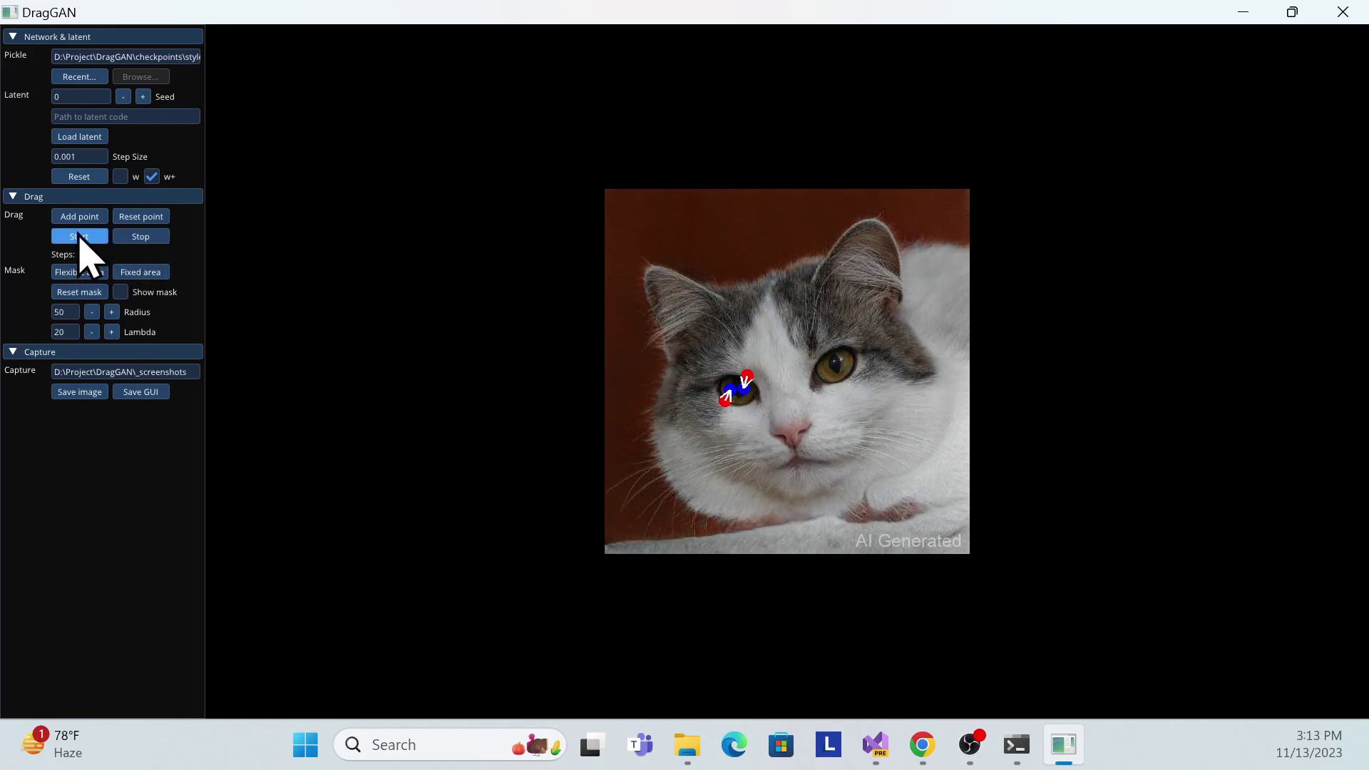
pyautogui.click(79, 238)
pyautogui.click(141, 238)
pyautogui.click(147, 217)
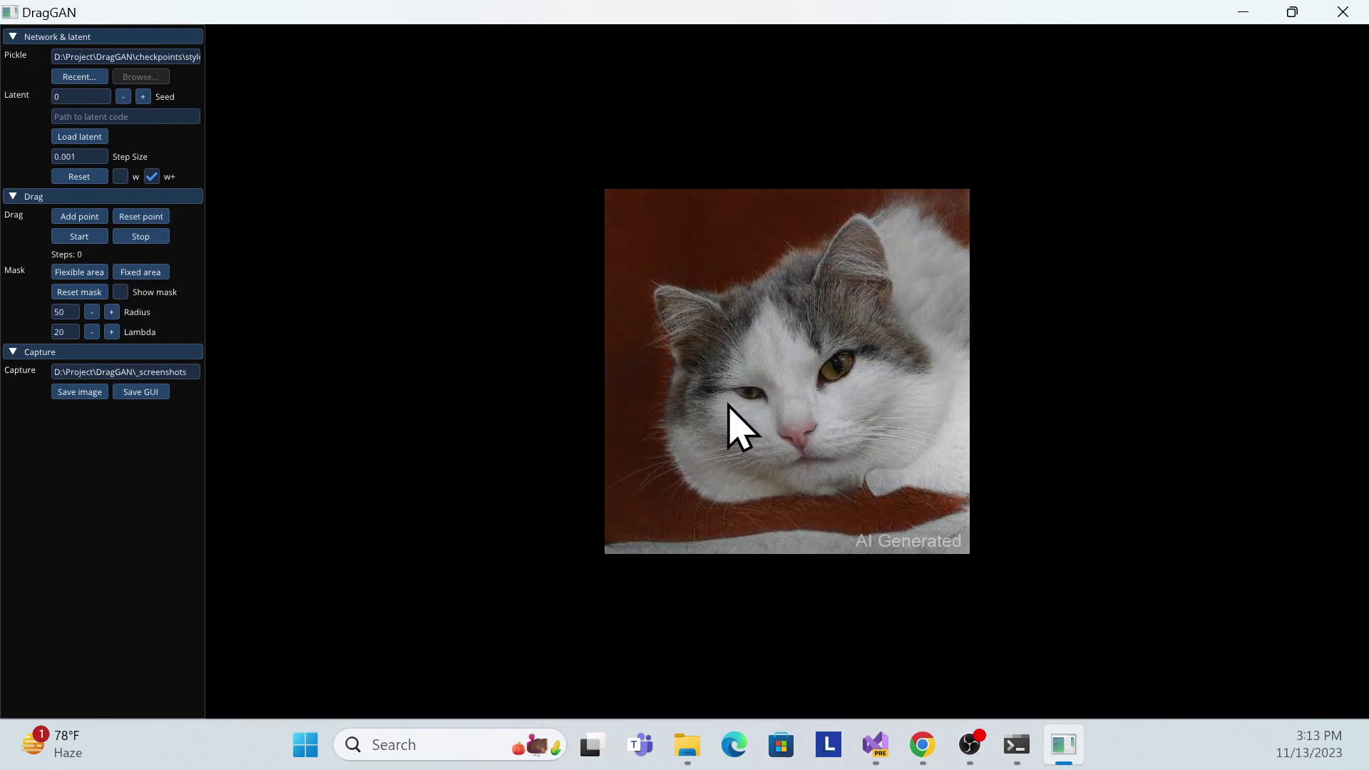